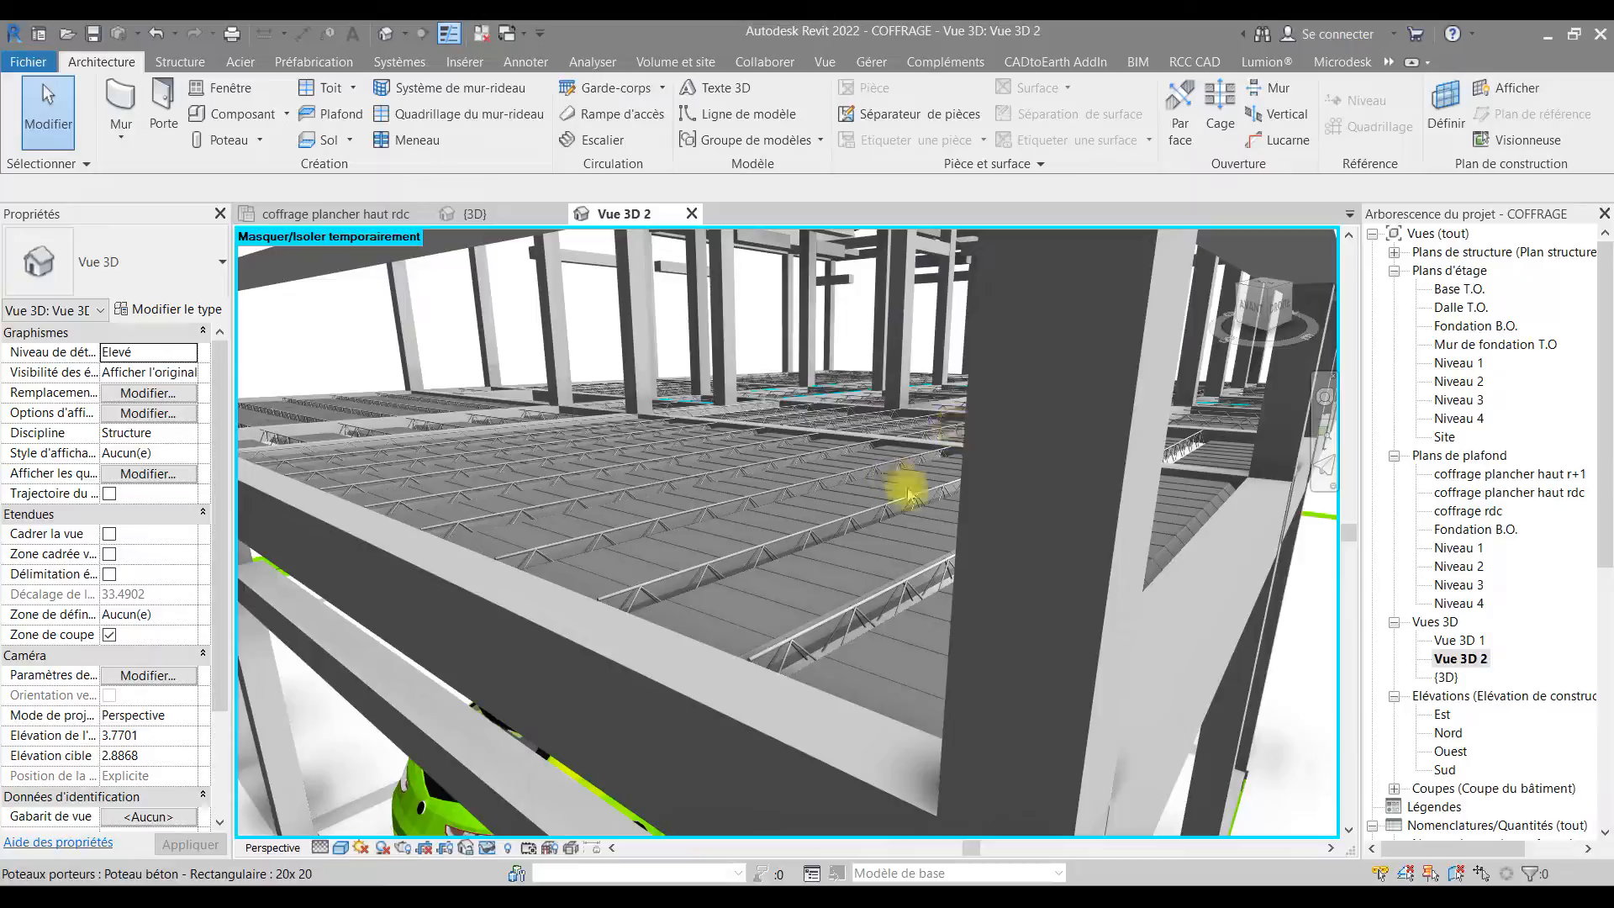
- Start placing a beam and rename the Ytong - Ytong Plus 200 (03) family's type as HOURDIS
scroll(862, 586, "down", 3)
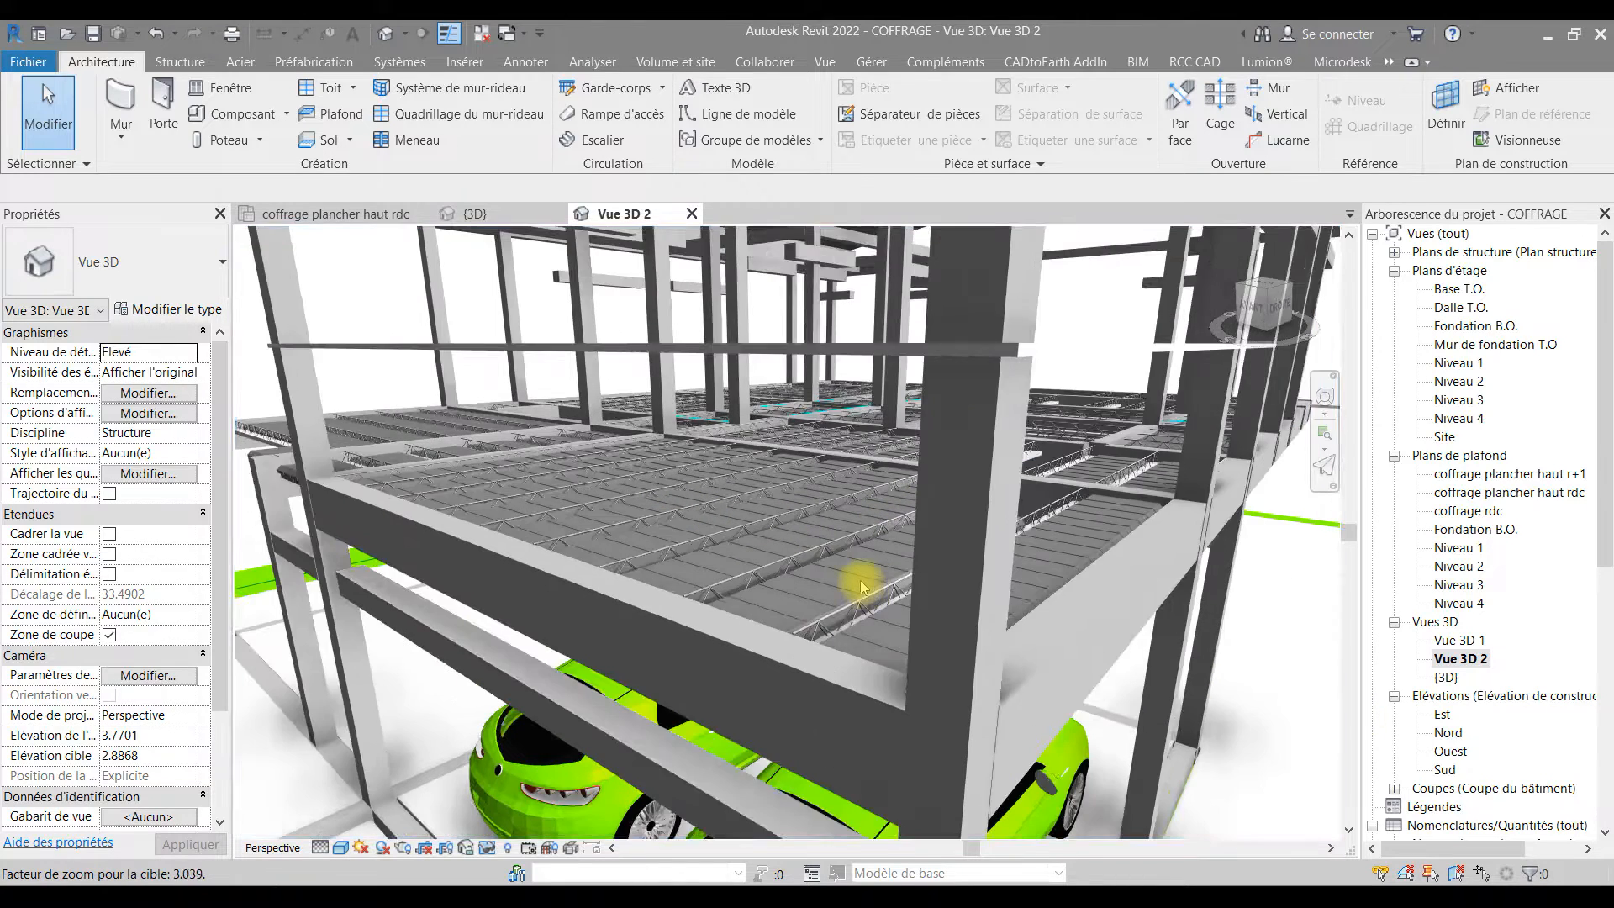
scroll(862, 586, "down", 2)
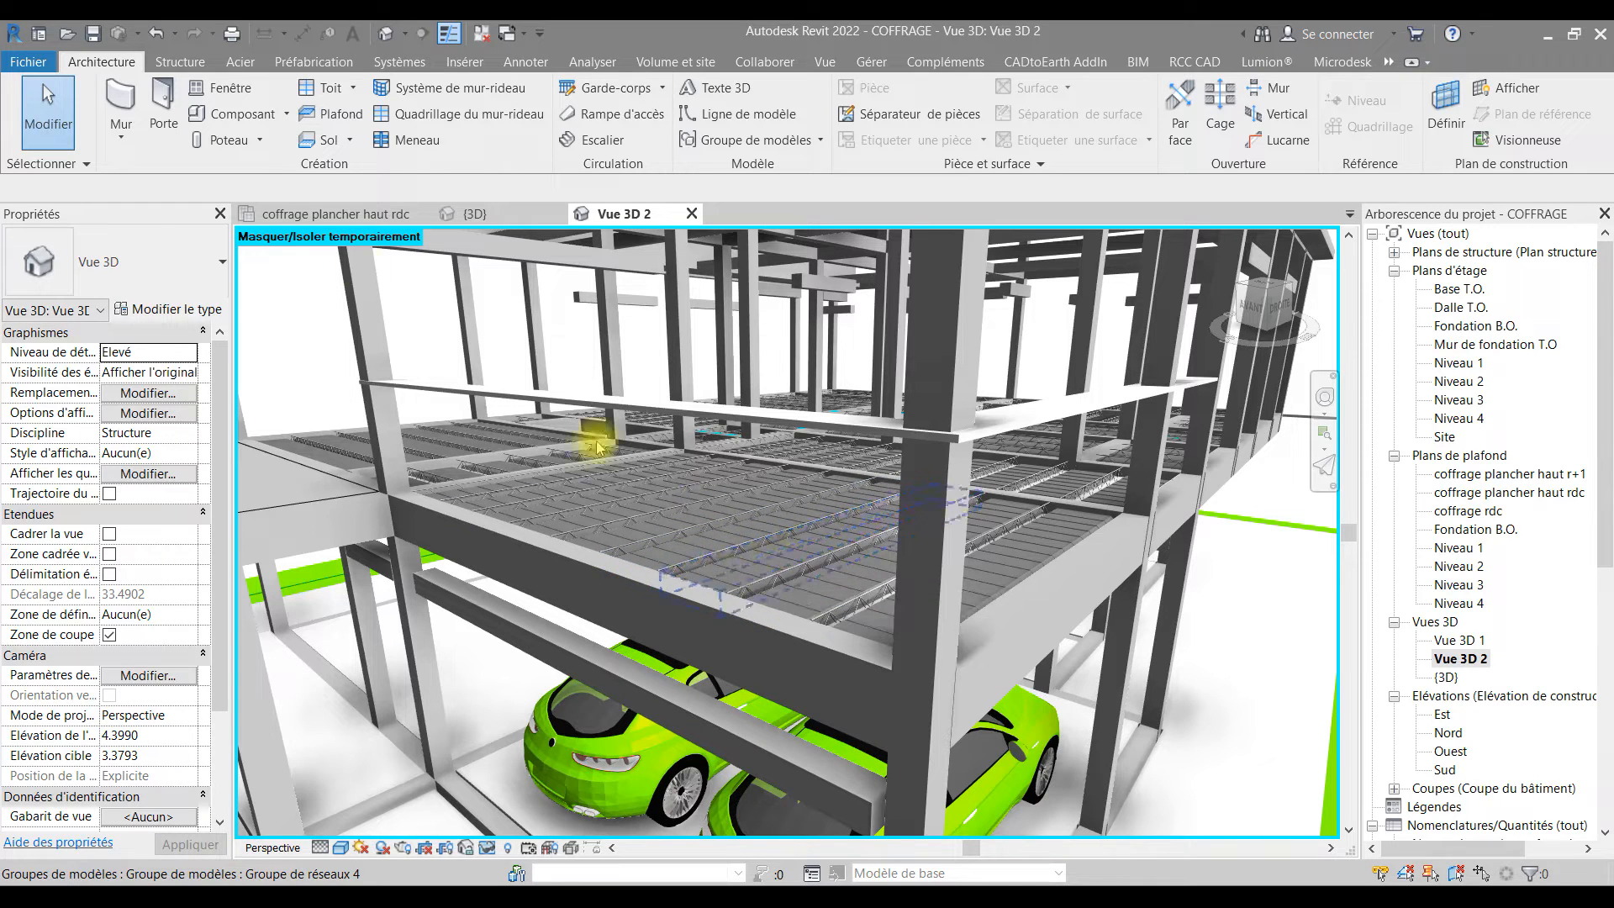
left_click(186, 65)
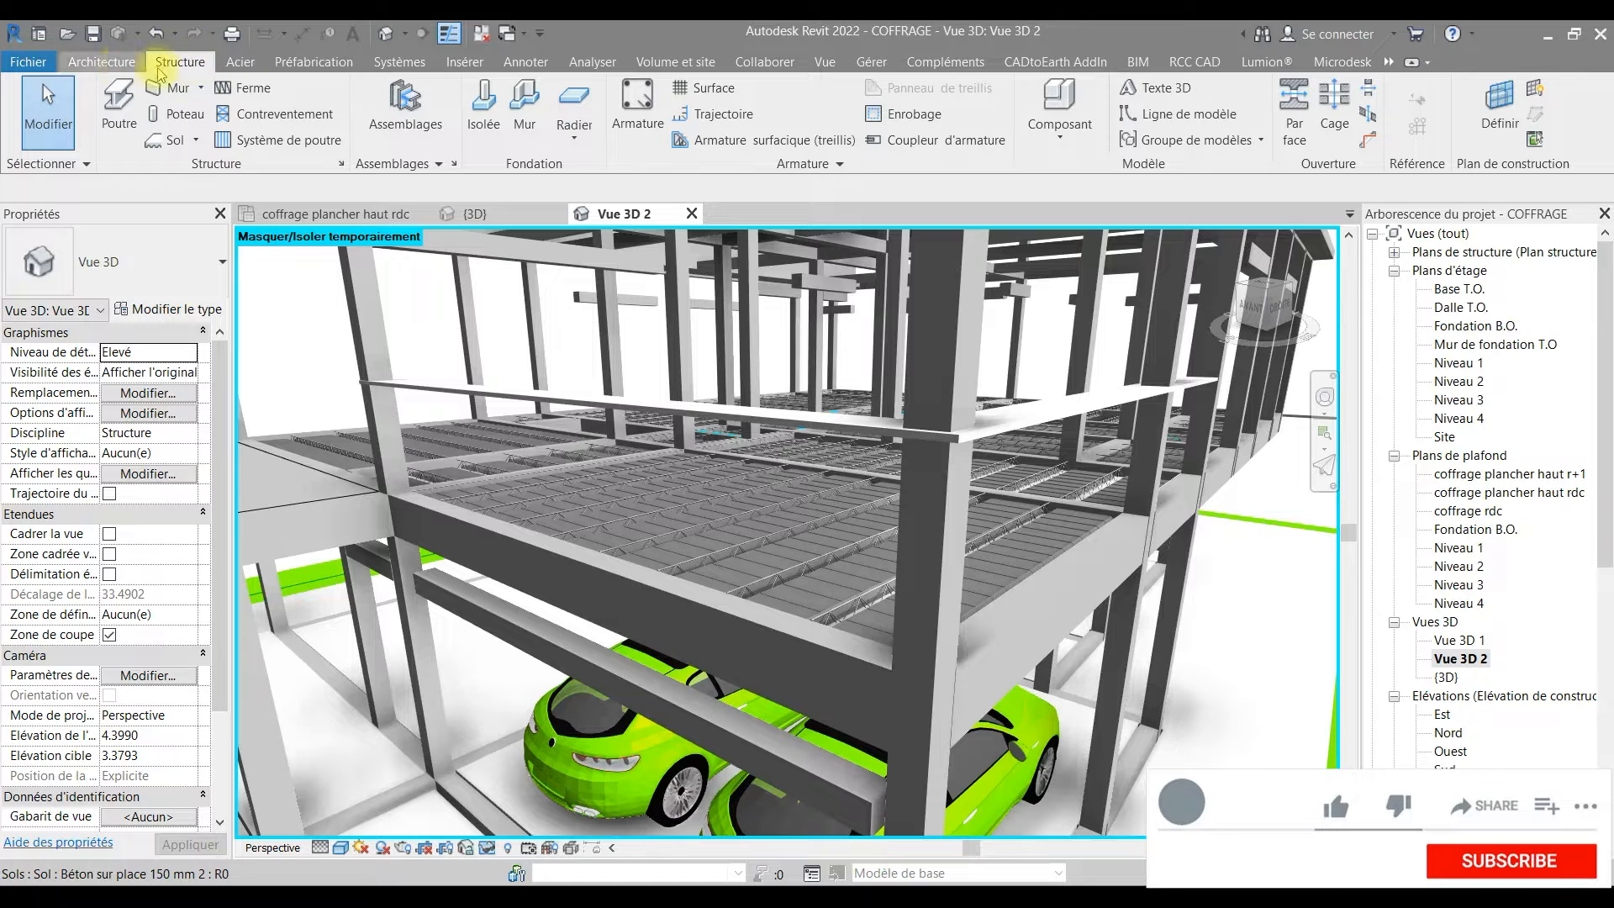
left_click(119, 112)
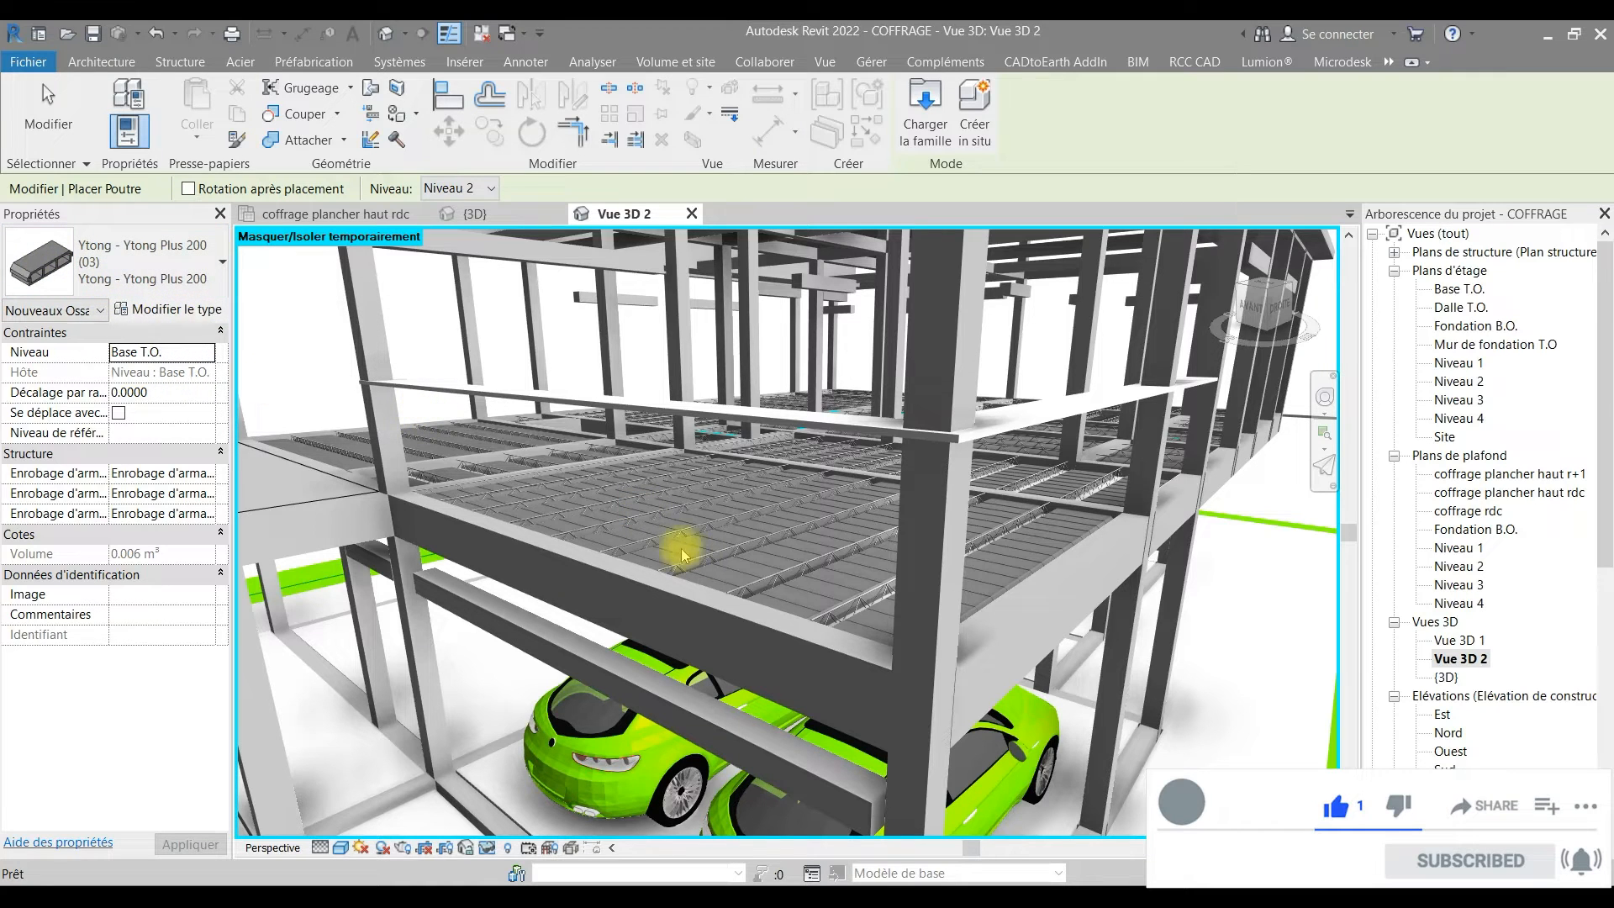
left_click(156, 311)
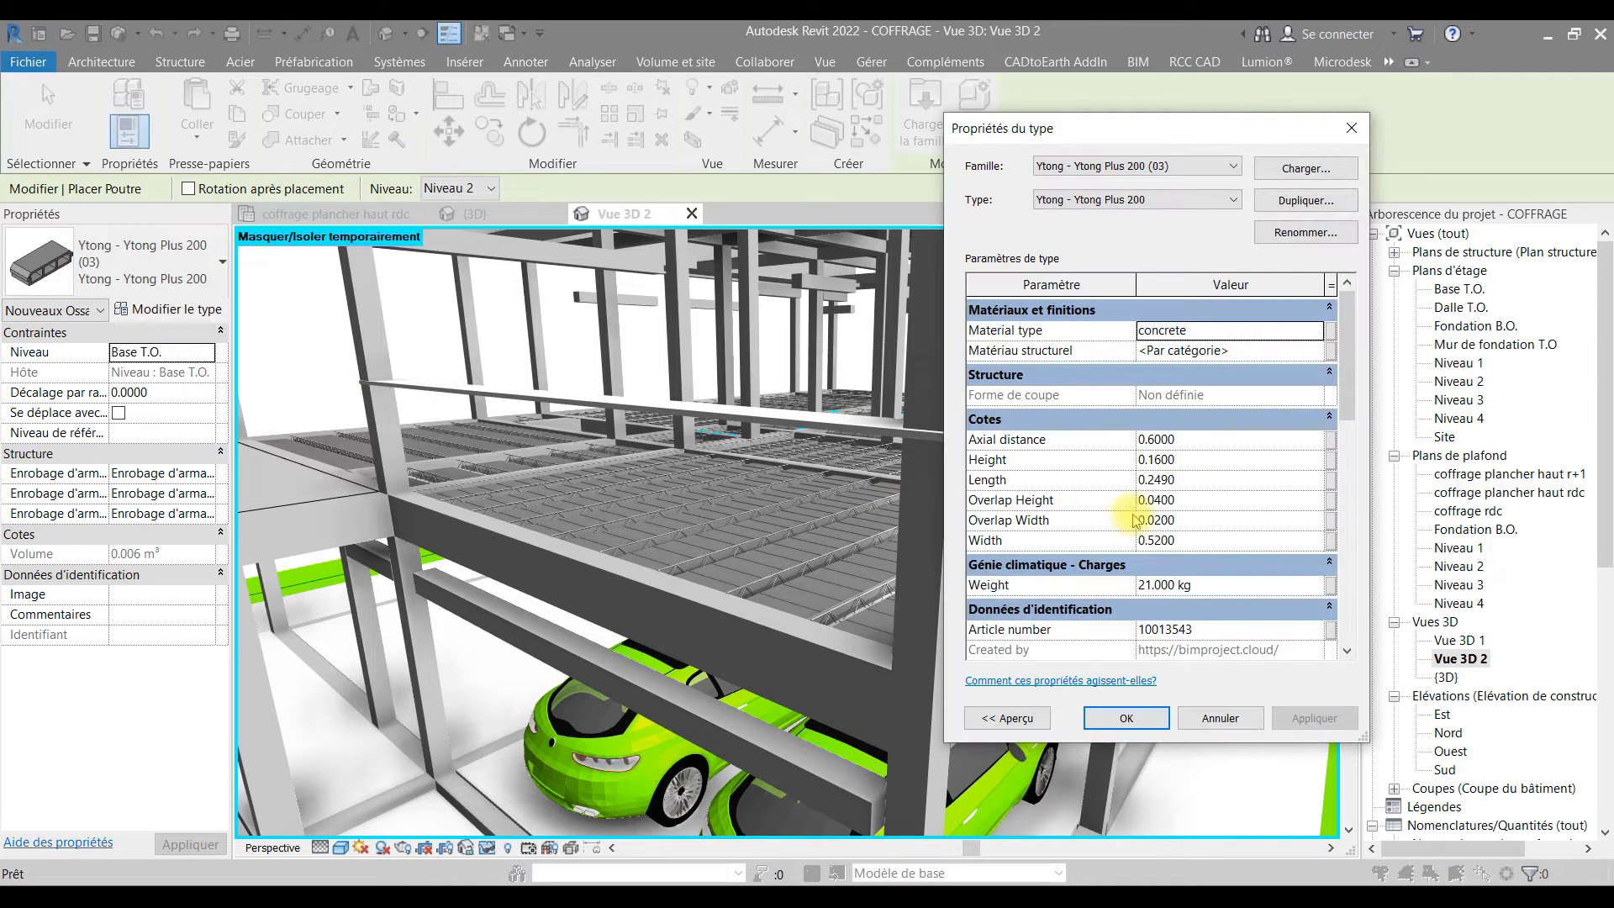
left_click(1317, 227)
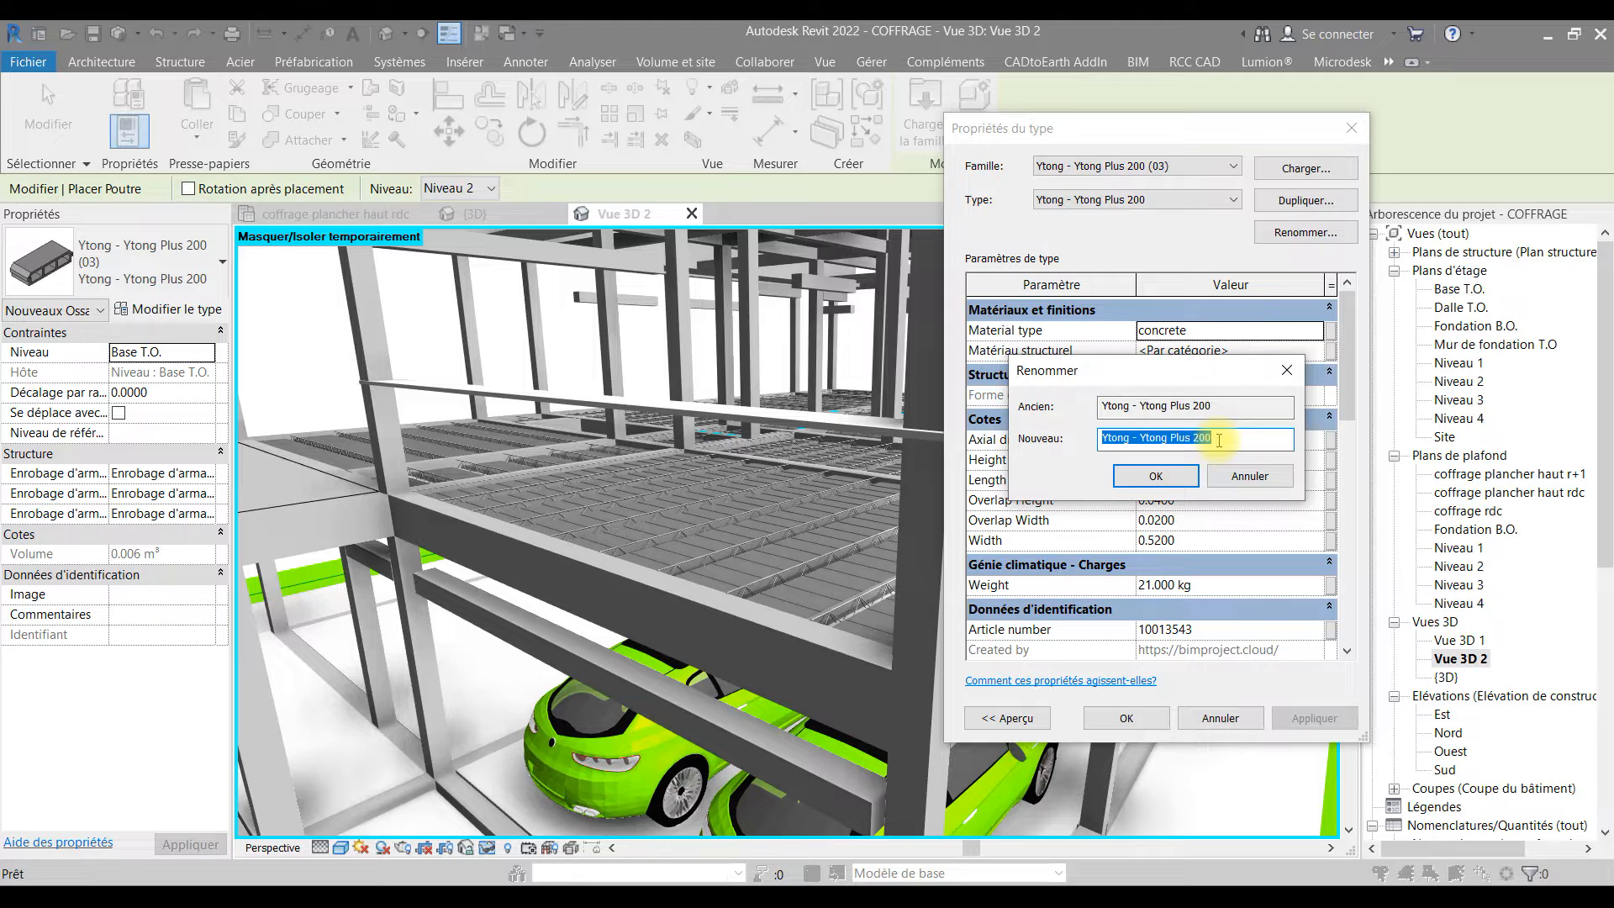
type("HOURDIS")
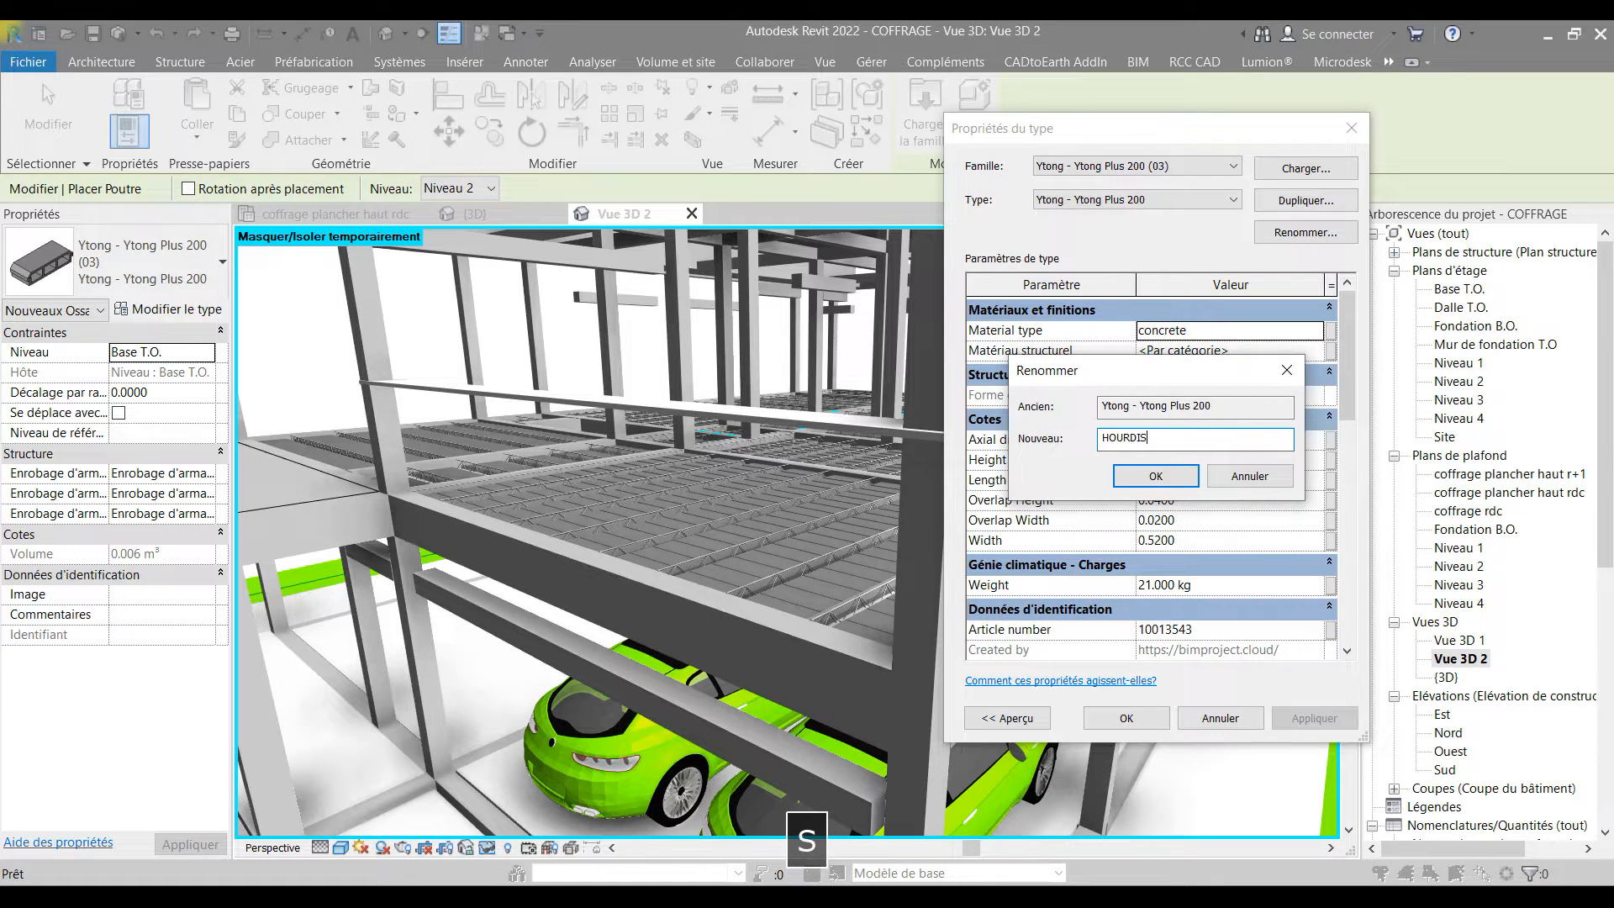
left_click(1165, 481)
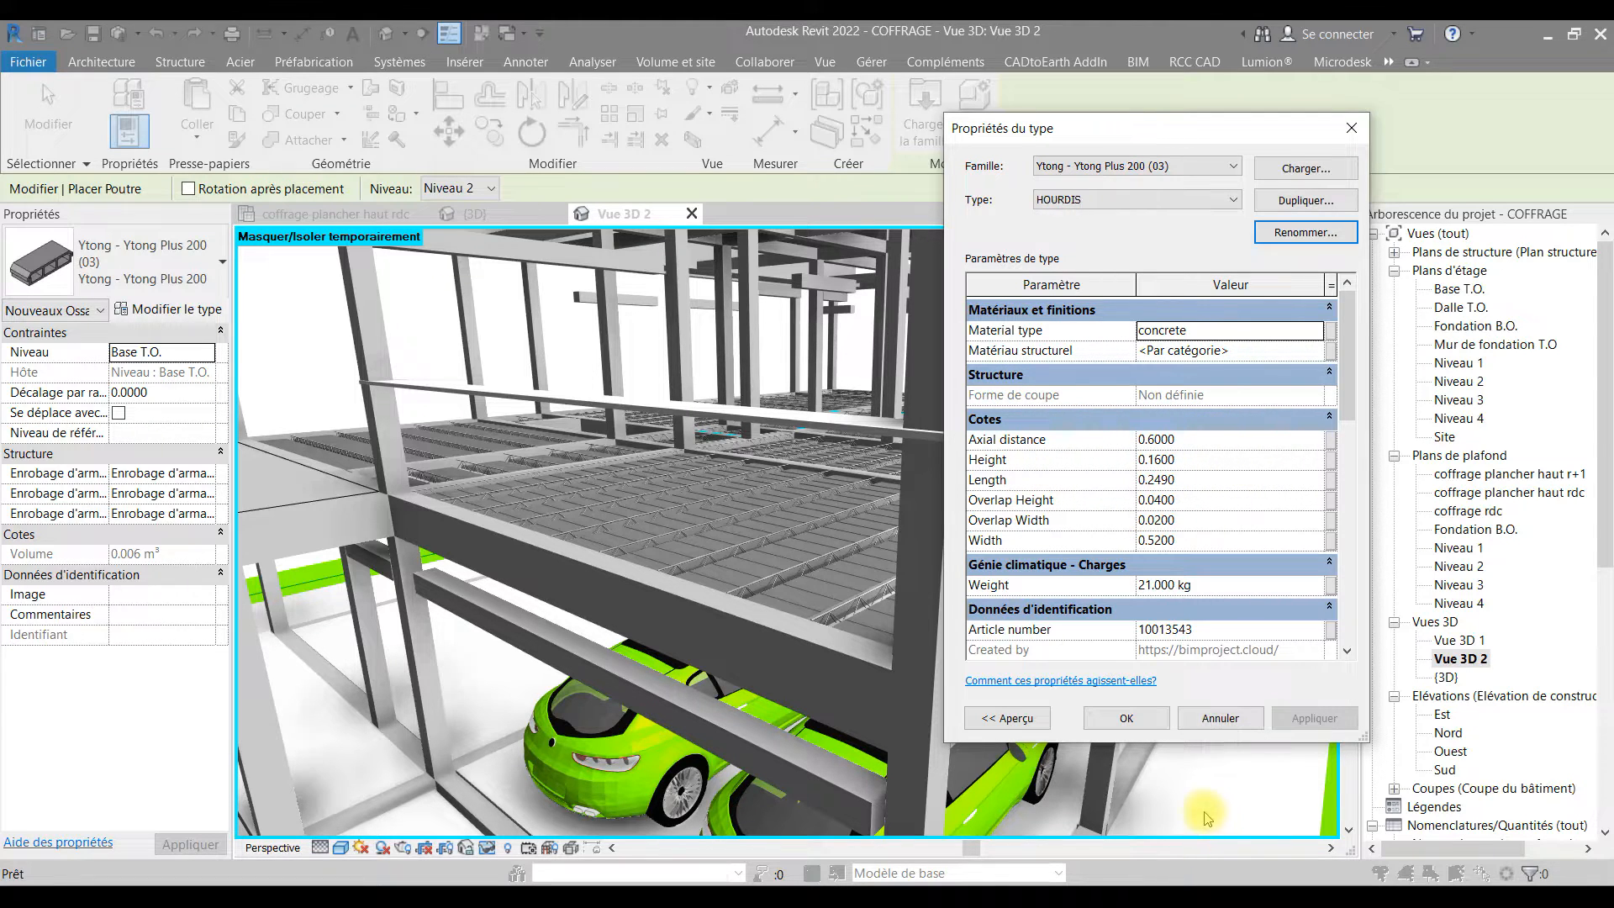
left_click(1141, 725)
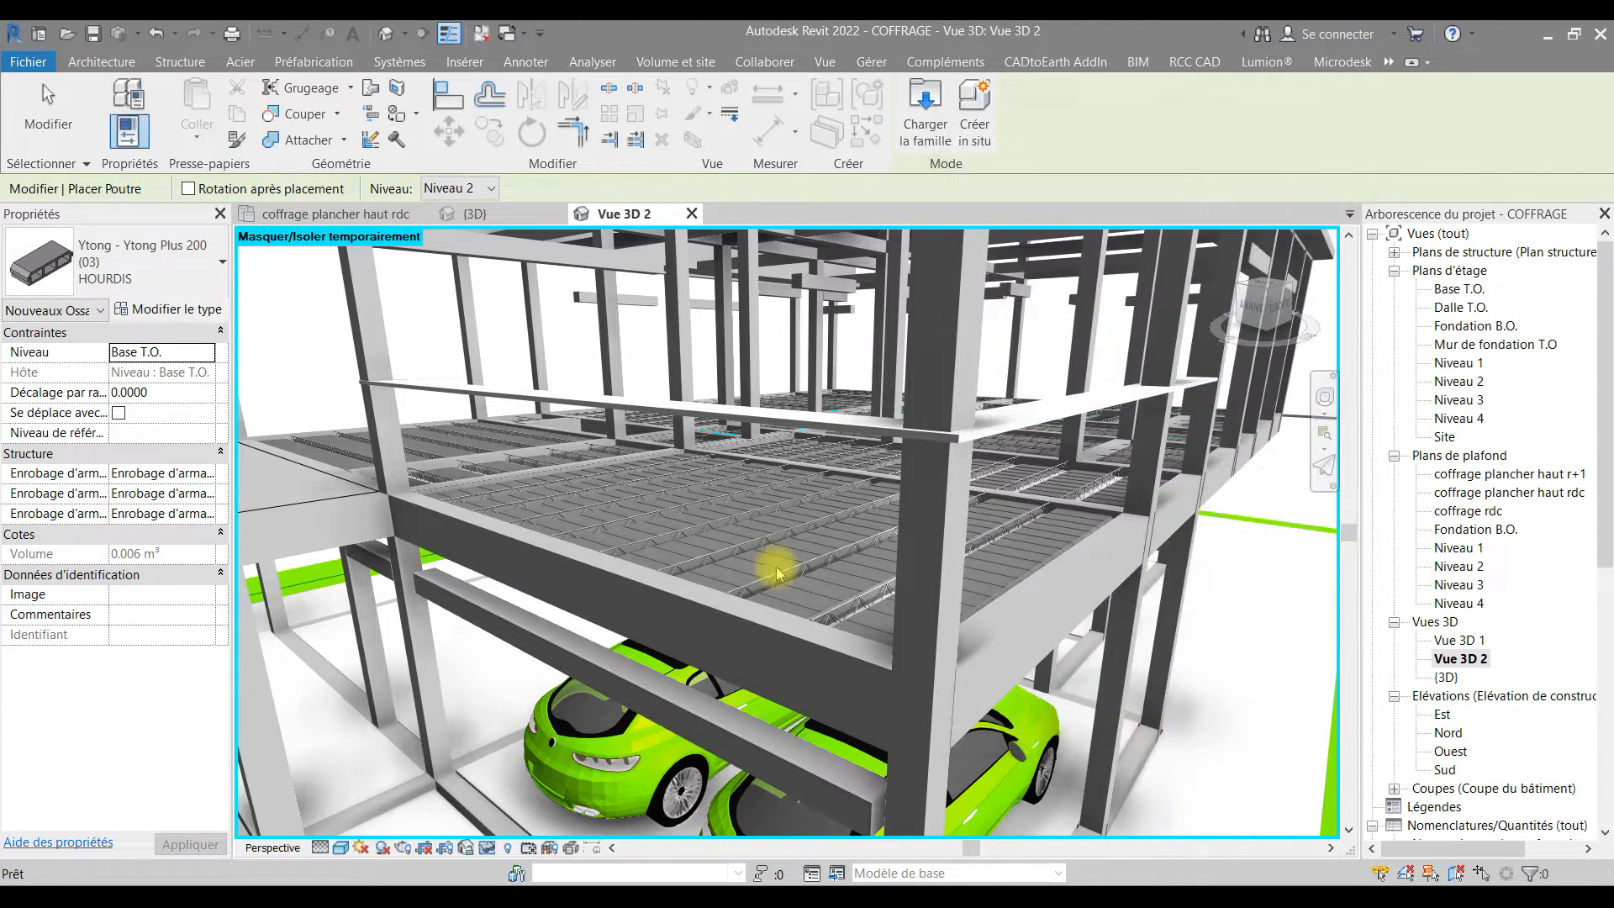
- Choose the Ytong - Ytong 2,60 - A type for the beam placement
left_click(169, 257)
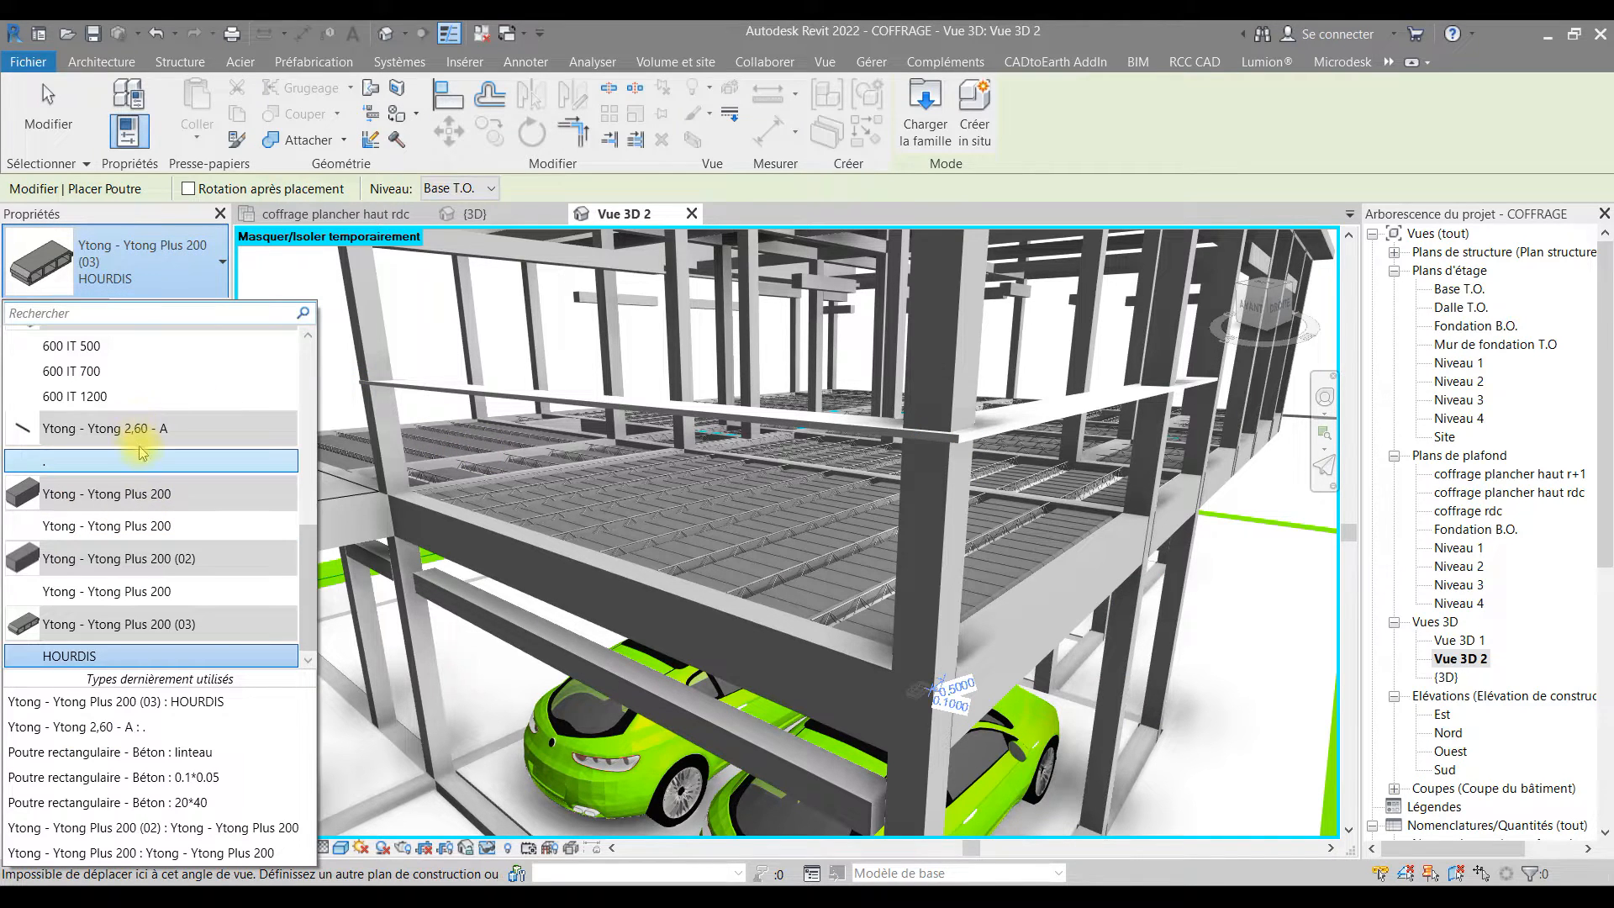
scroll(117, 441, "up", 3)
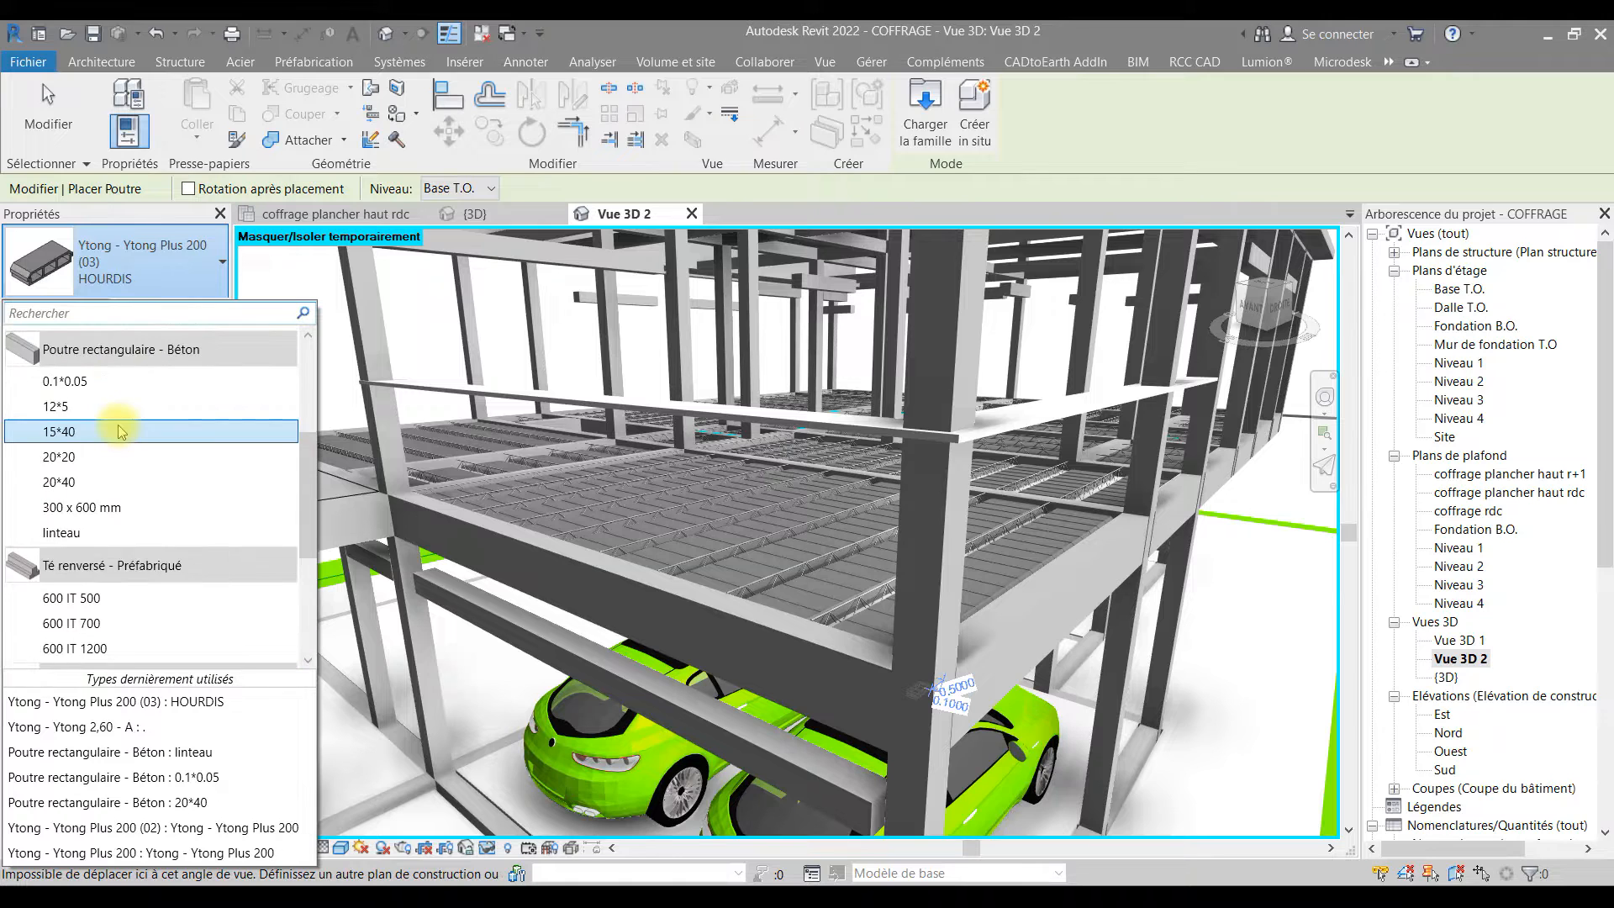
scroll(122, 433, "down", 2)
left_click(135, 563)
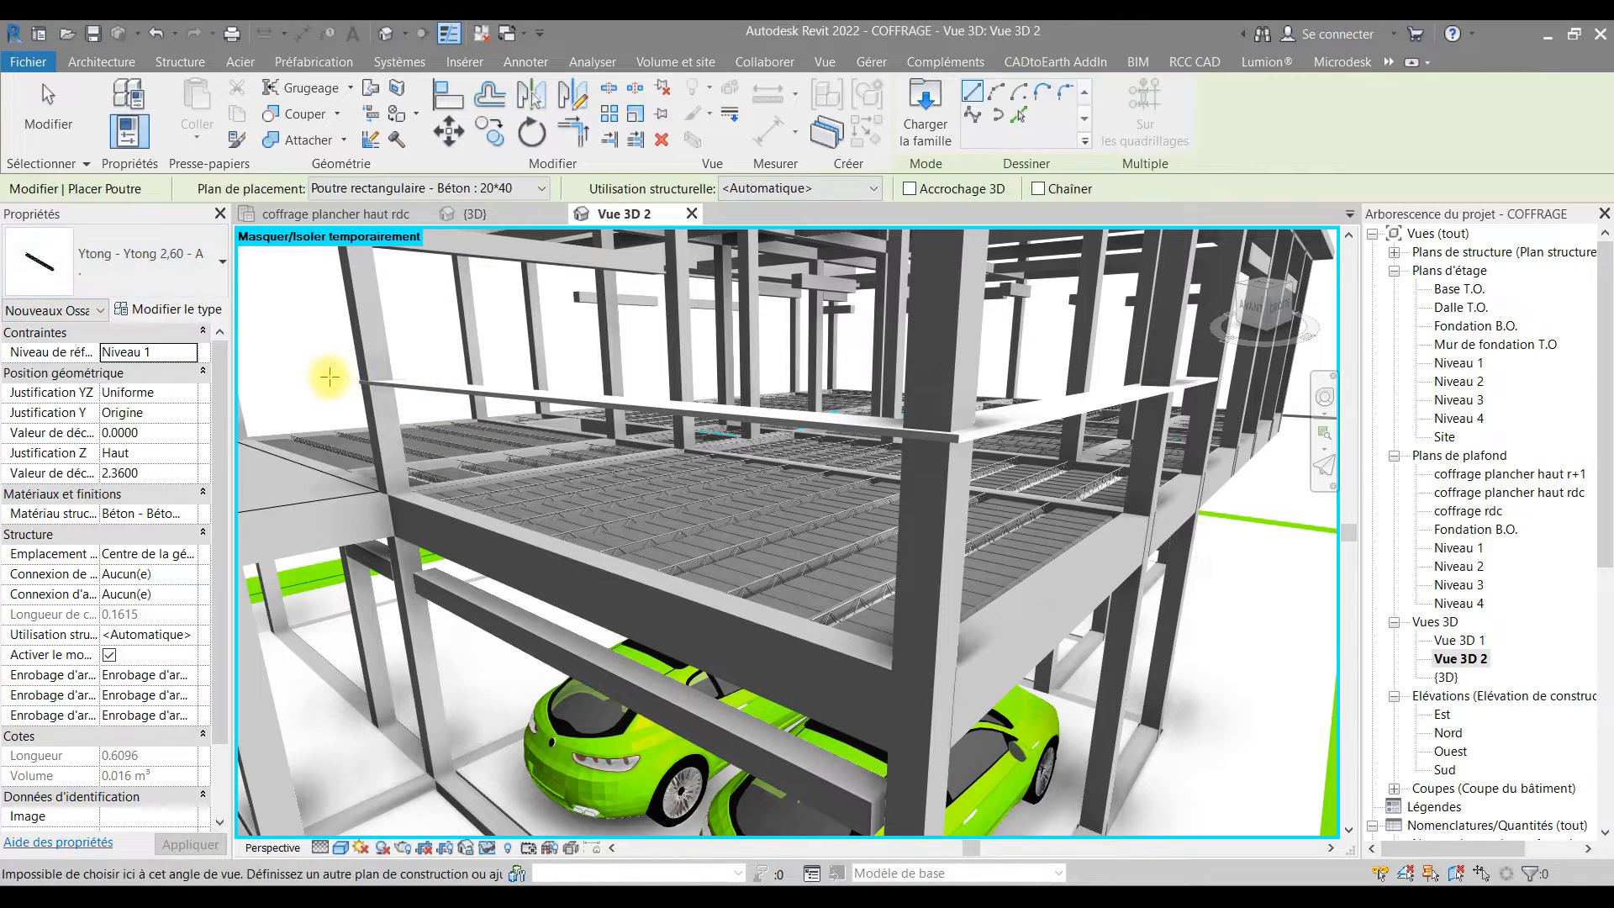
left_click(169, 258)
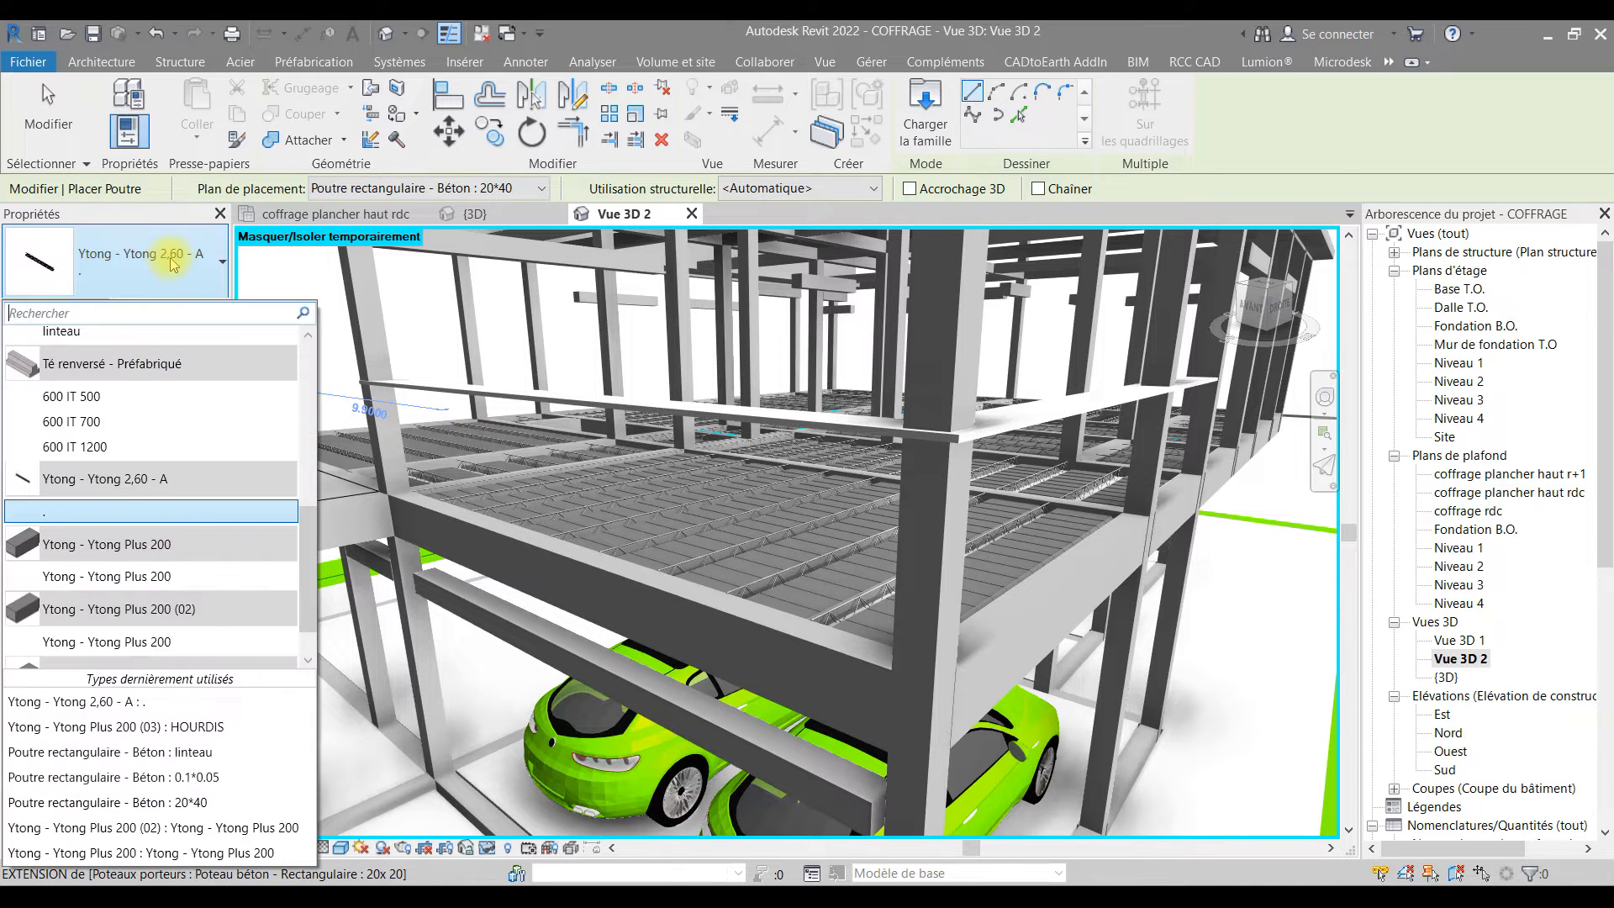
scroll(187, 620, "down", 1)
scroll(186, 620, "up", 2)
scroll(186, 620, "up", 5)
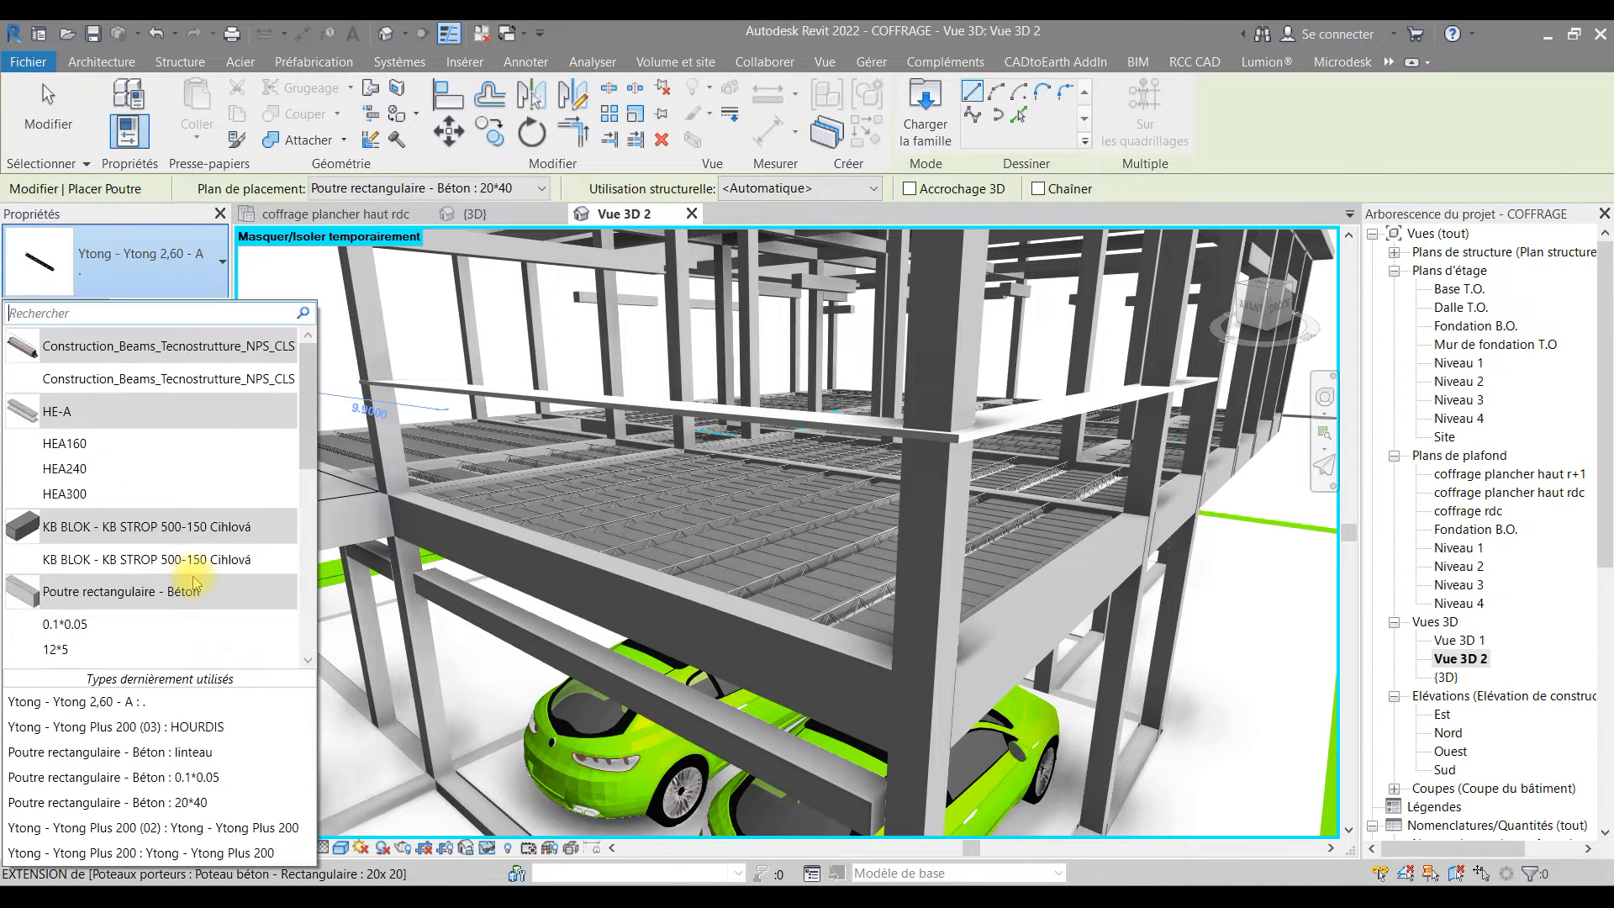
scroll(181, 580, "down", 4)
left_click(202, 278)
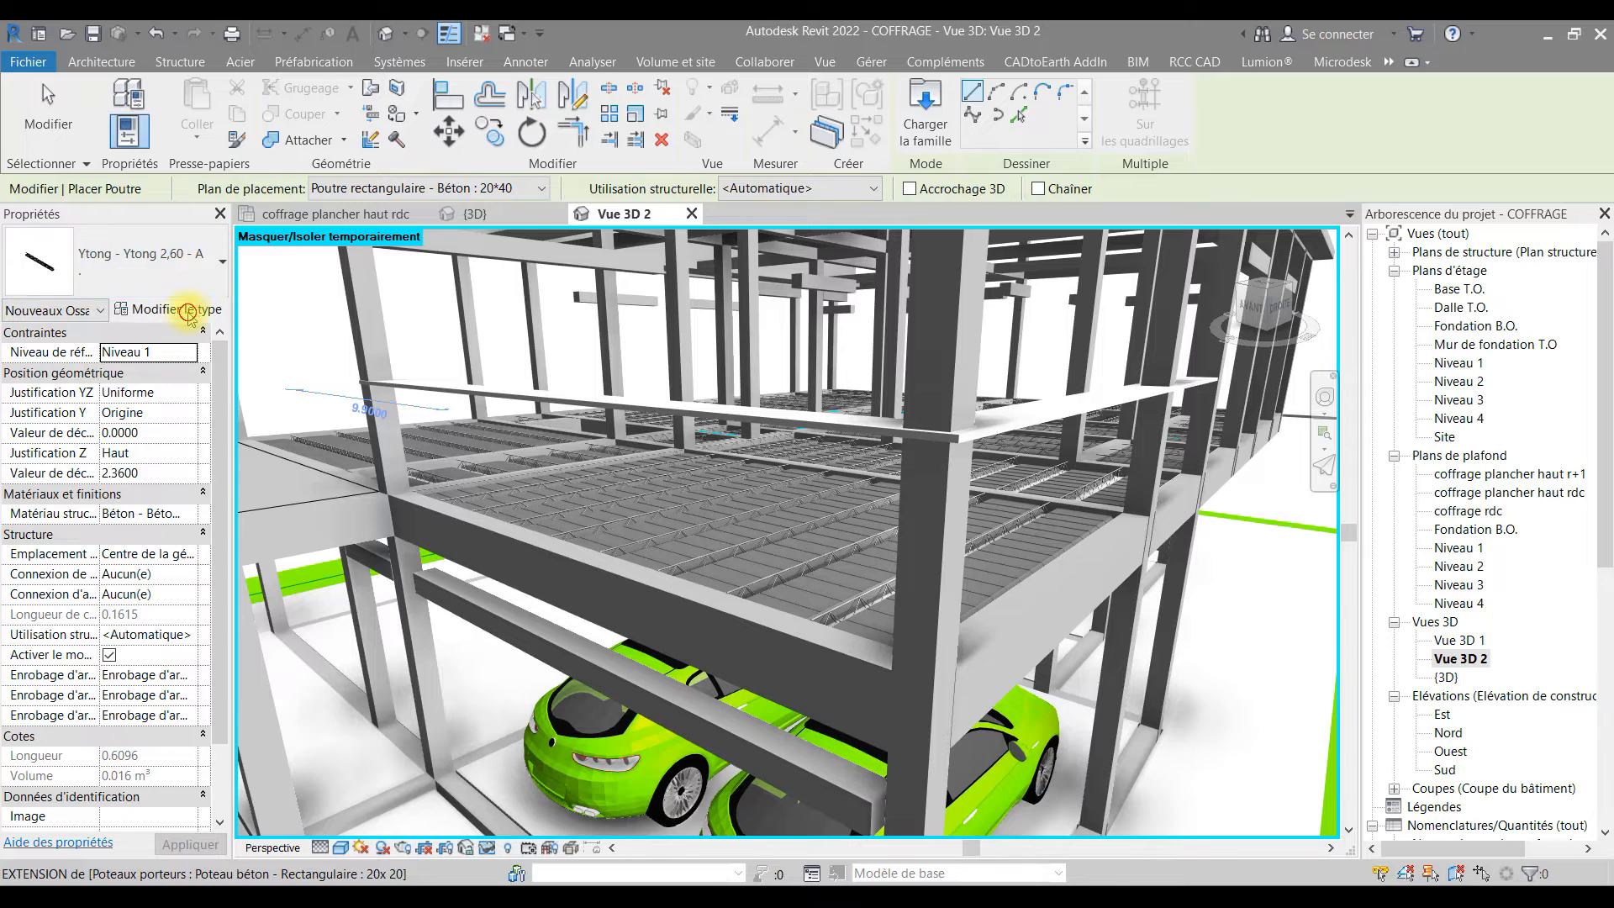
- Rename the Ytong - Ytong 2,60 - A family's type as POUTRELLE and leave the beam command
left_click(194, 310)
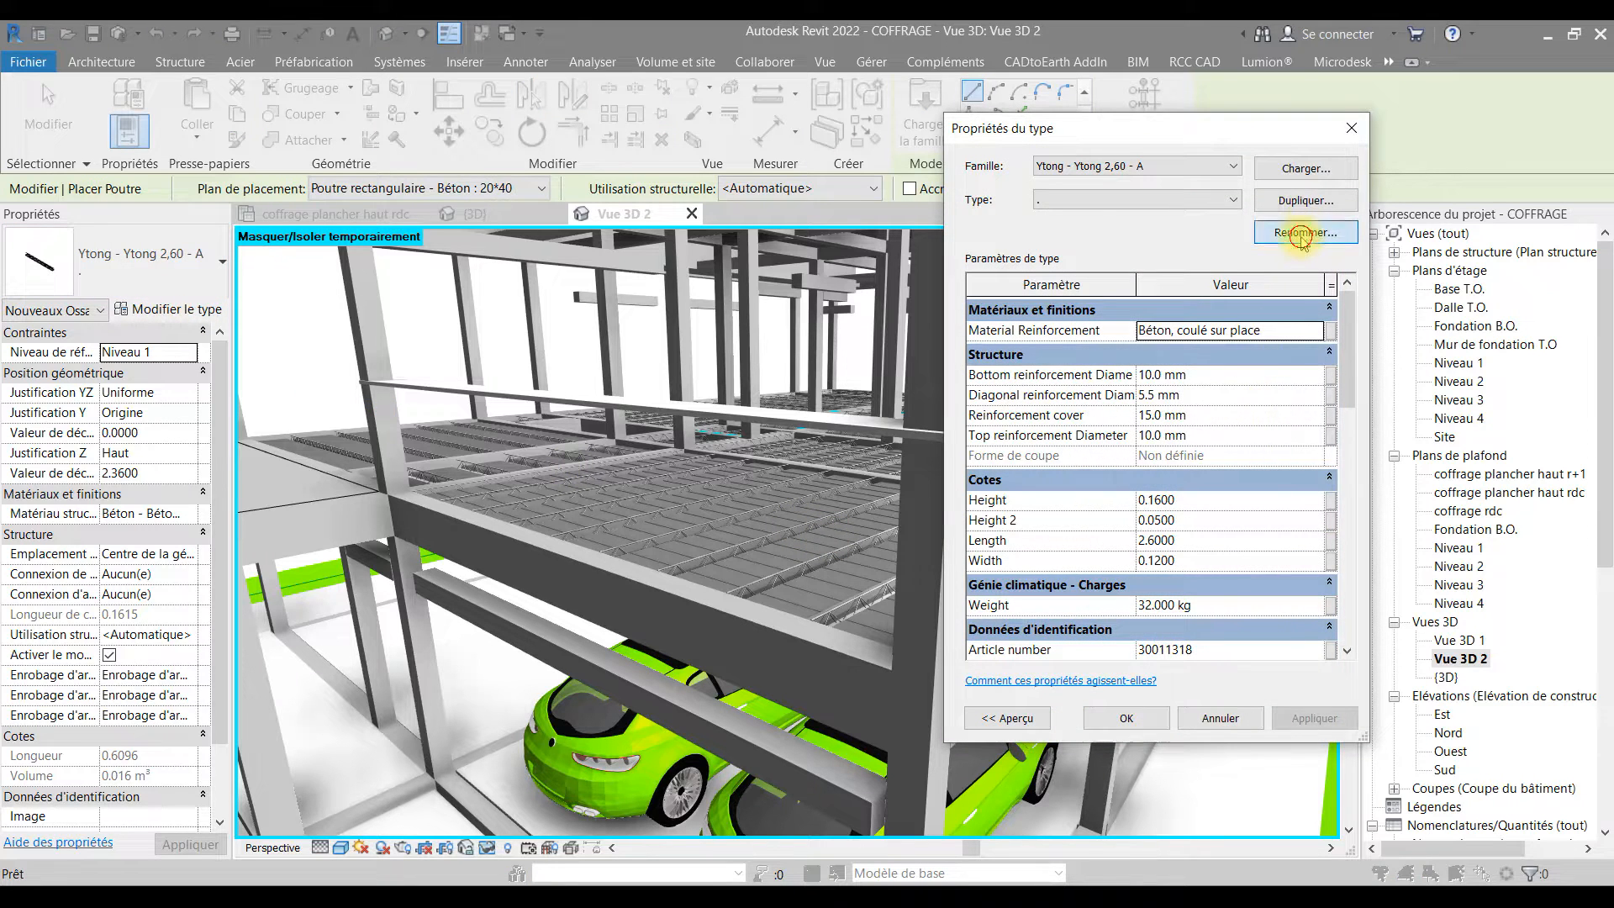
left_click(1302, 234)
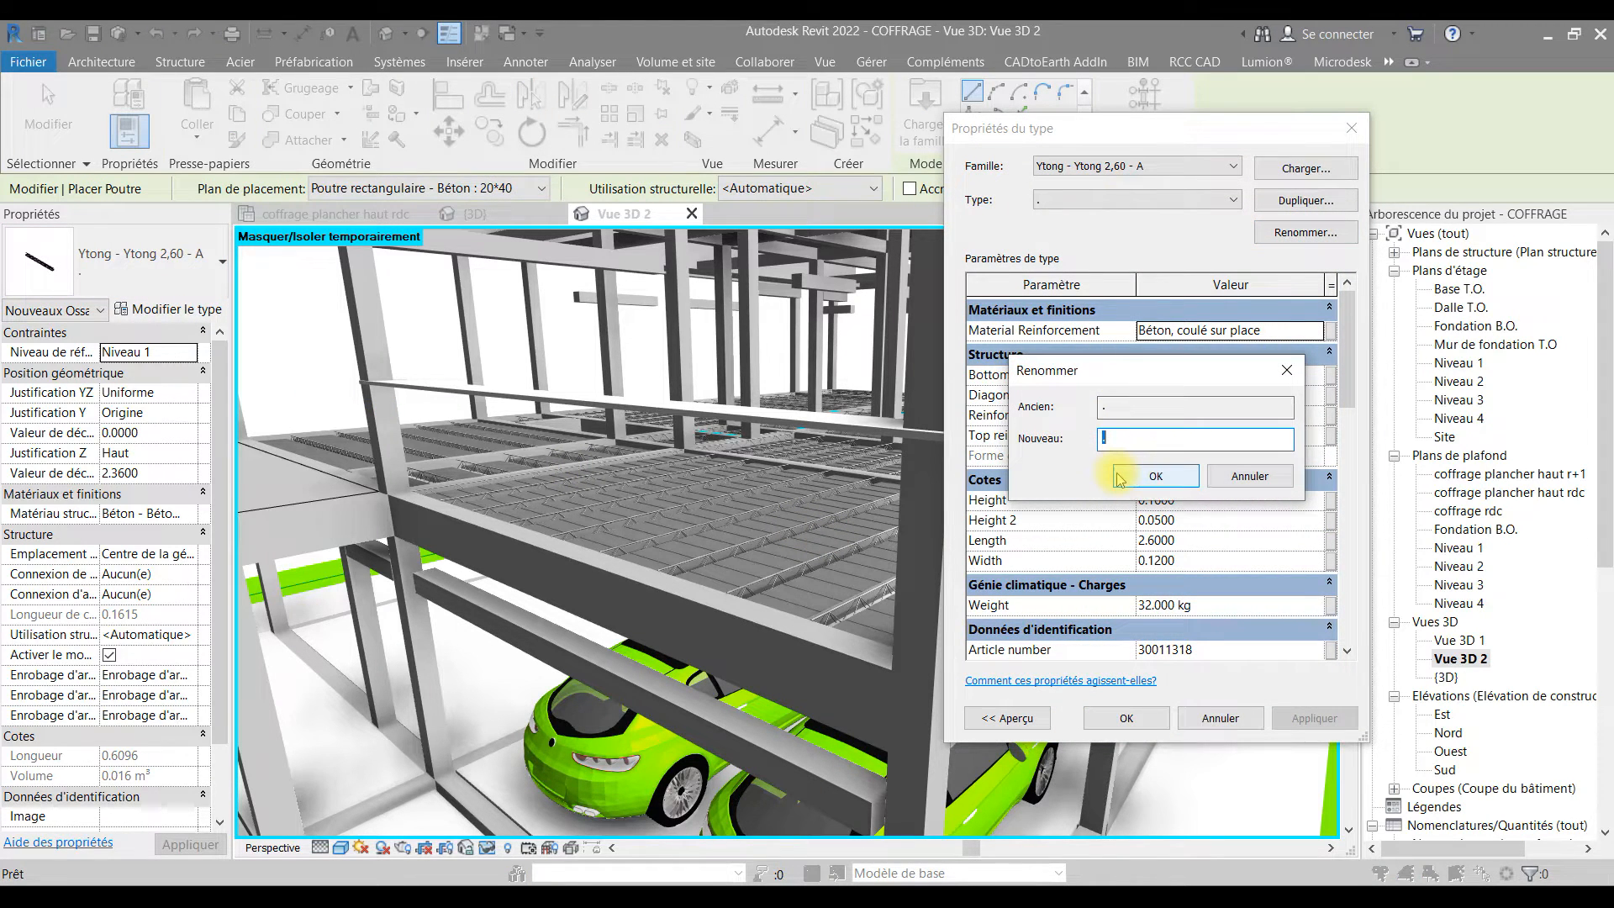
type("PO")
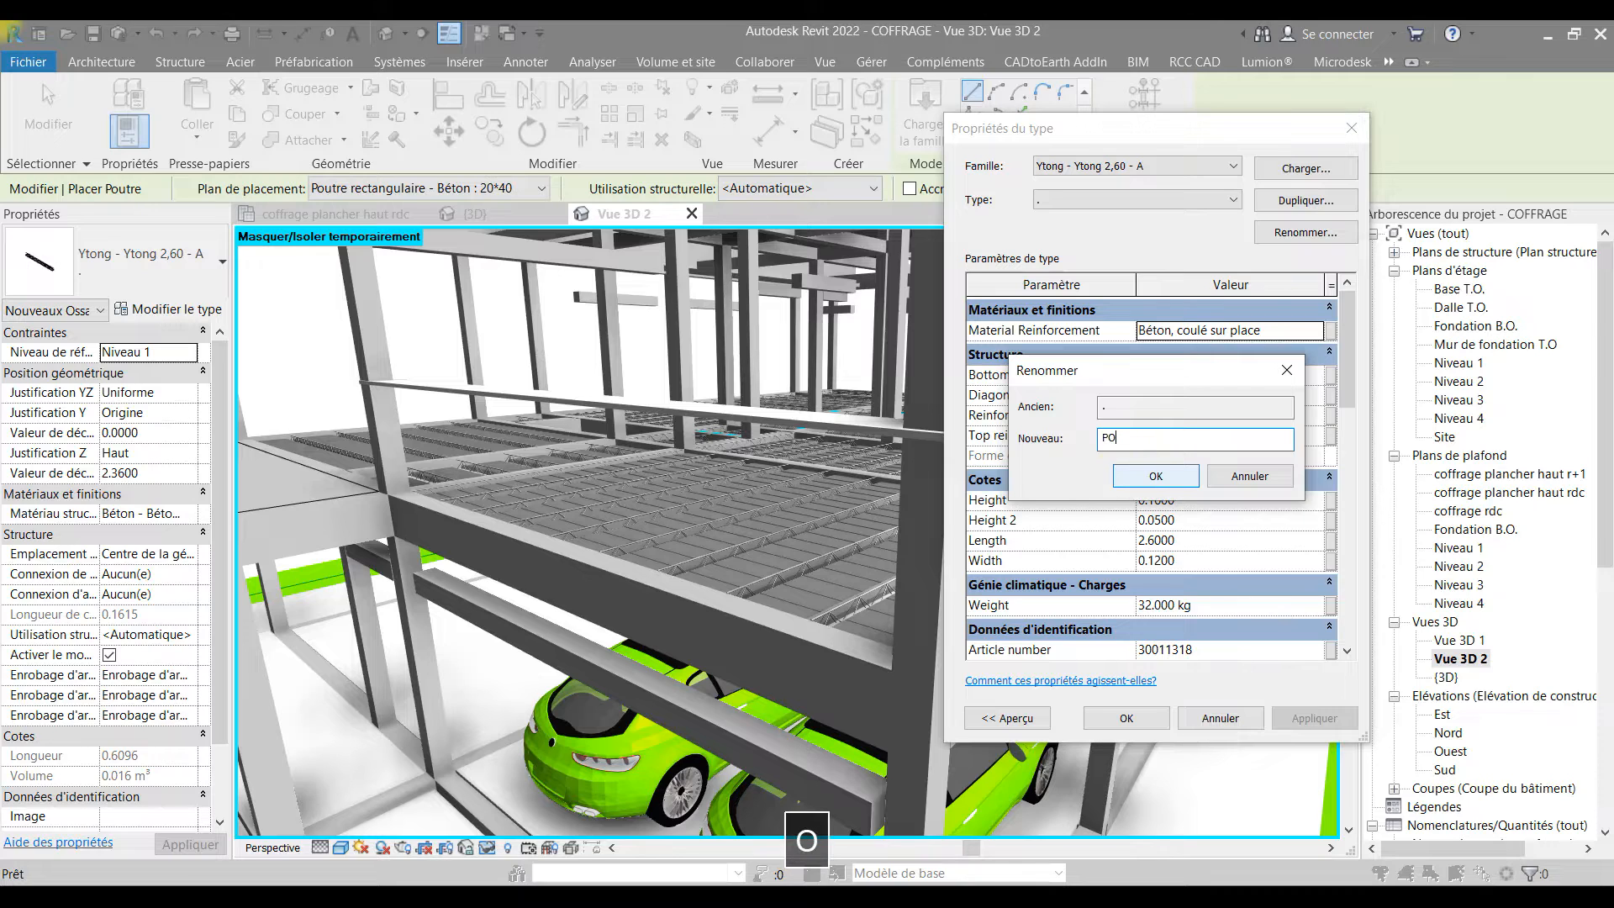
type("UTRELLE")
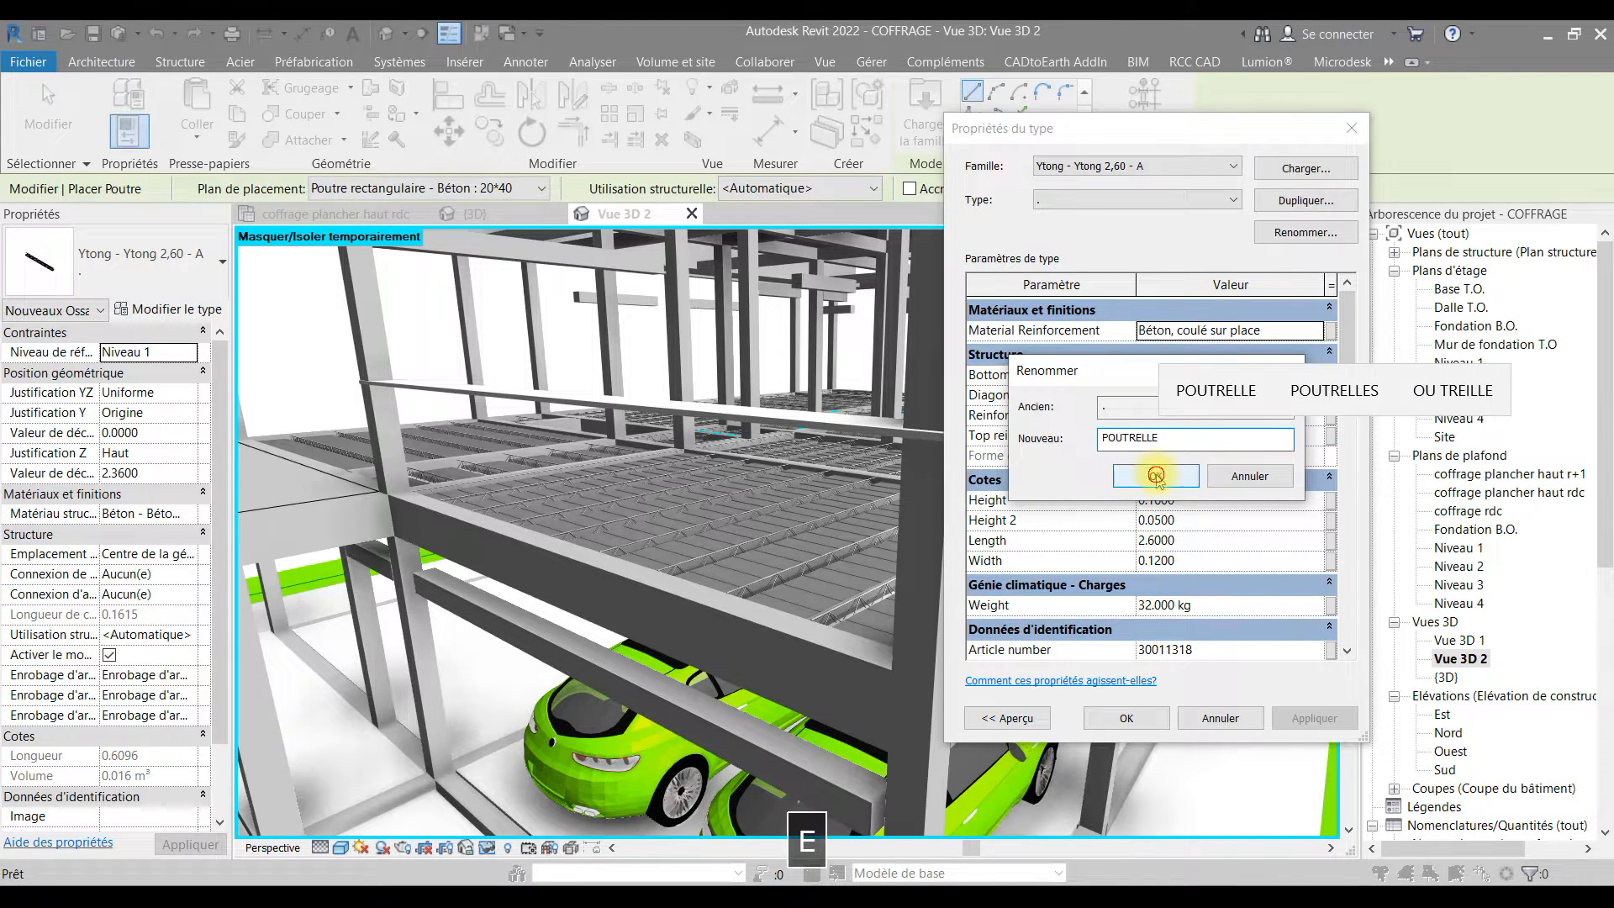
left_click(1123, 476)
left_click(1154, 724)
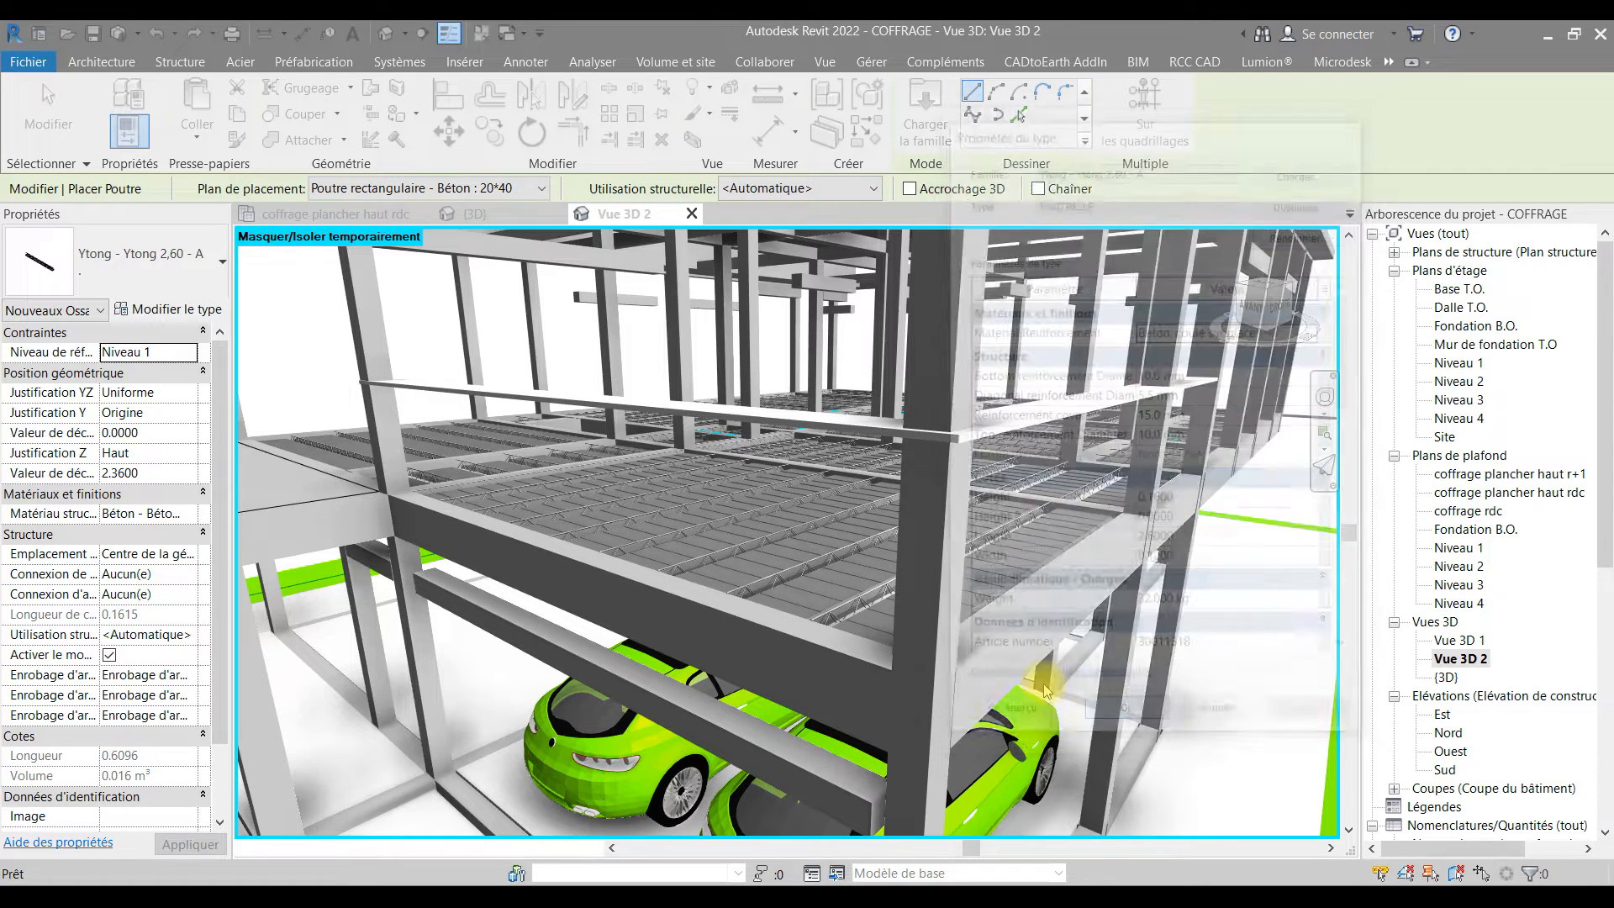
key("Escape")
key("Escape")
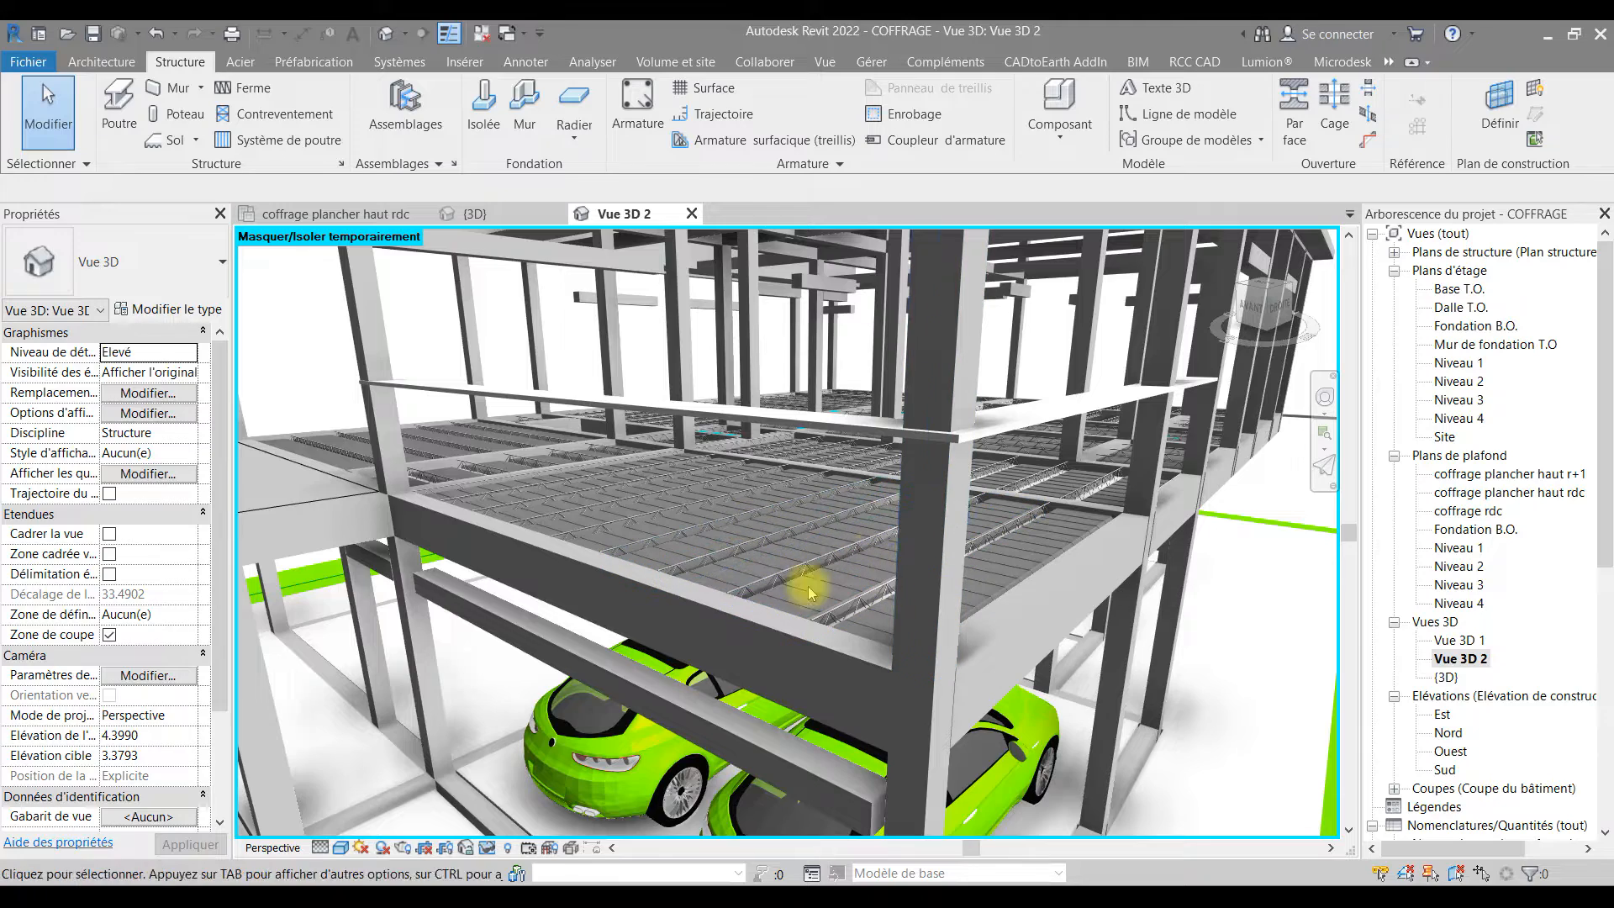
- Examine the joist-and-block floor and the adjoining solid concrete slab at the front of the building
scroll(720, 580, "down", 5)
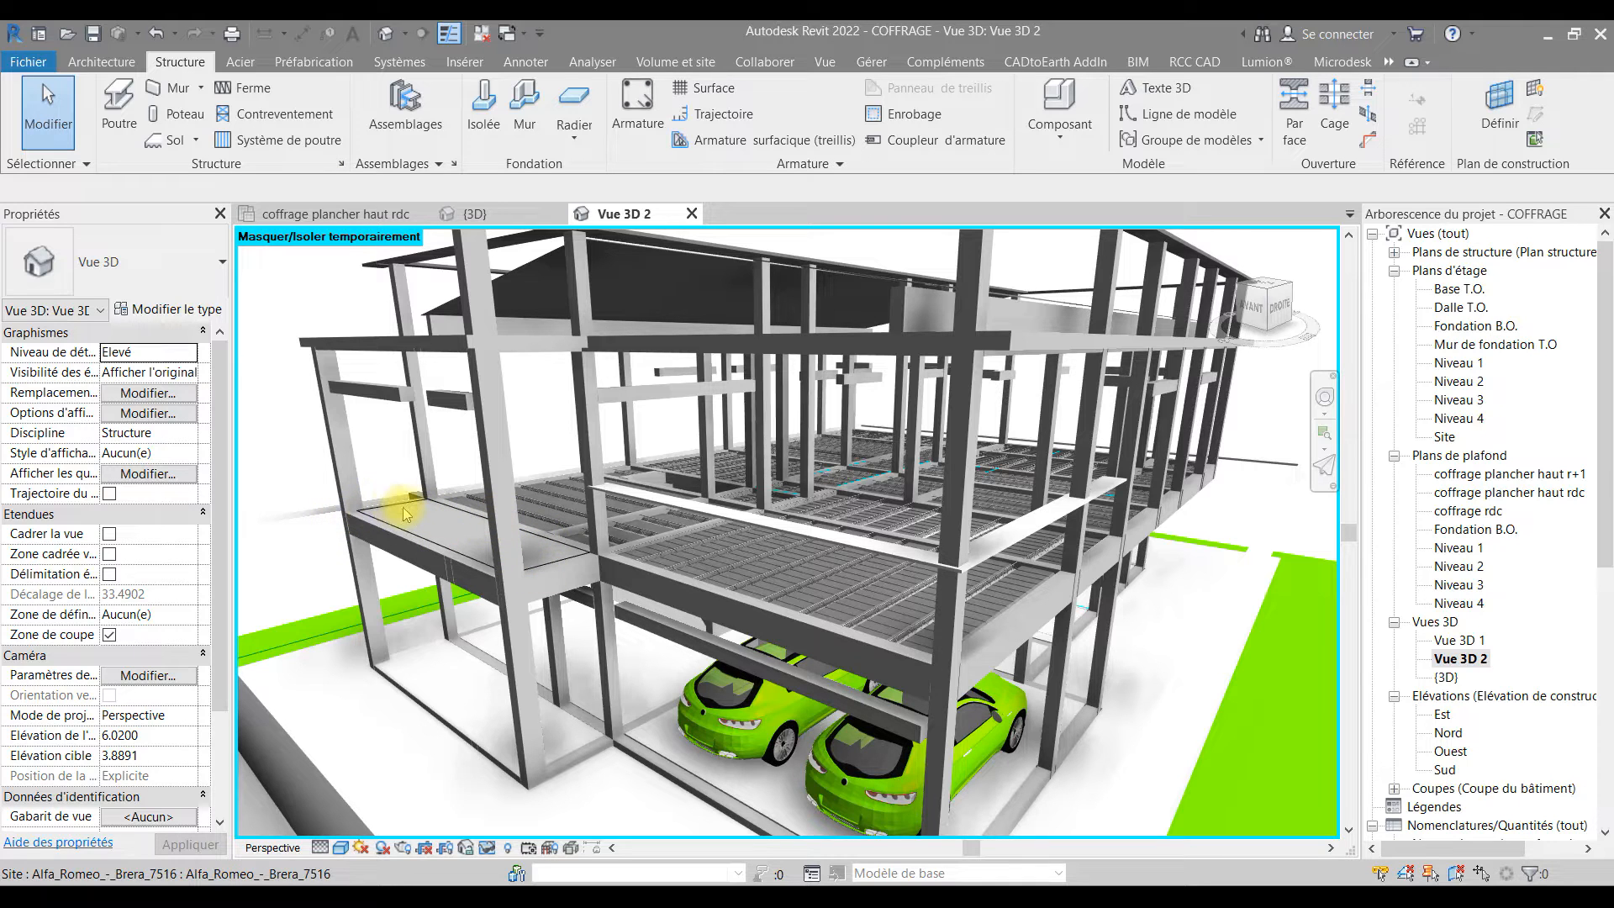
middle_click_drag(458, 588, 803, 575, "shift")
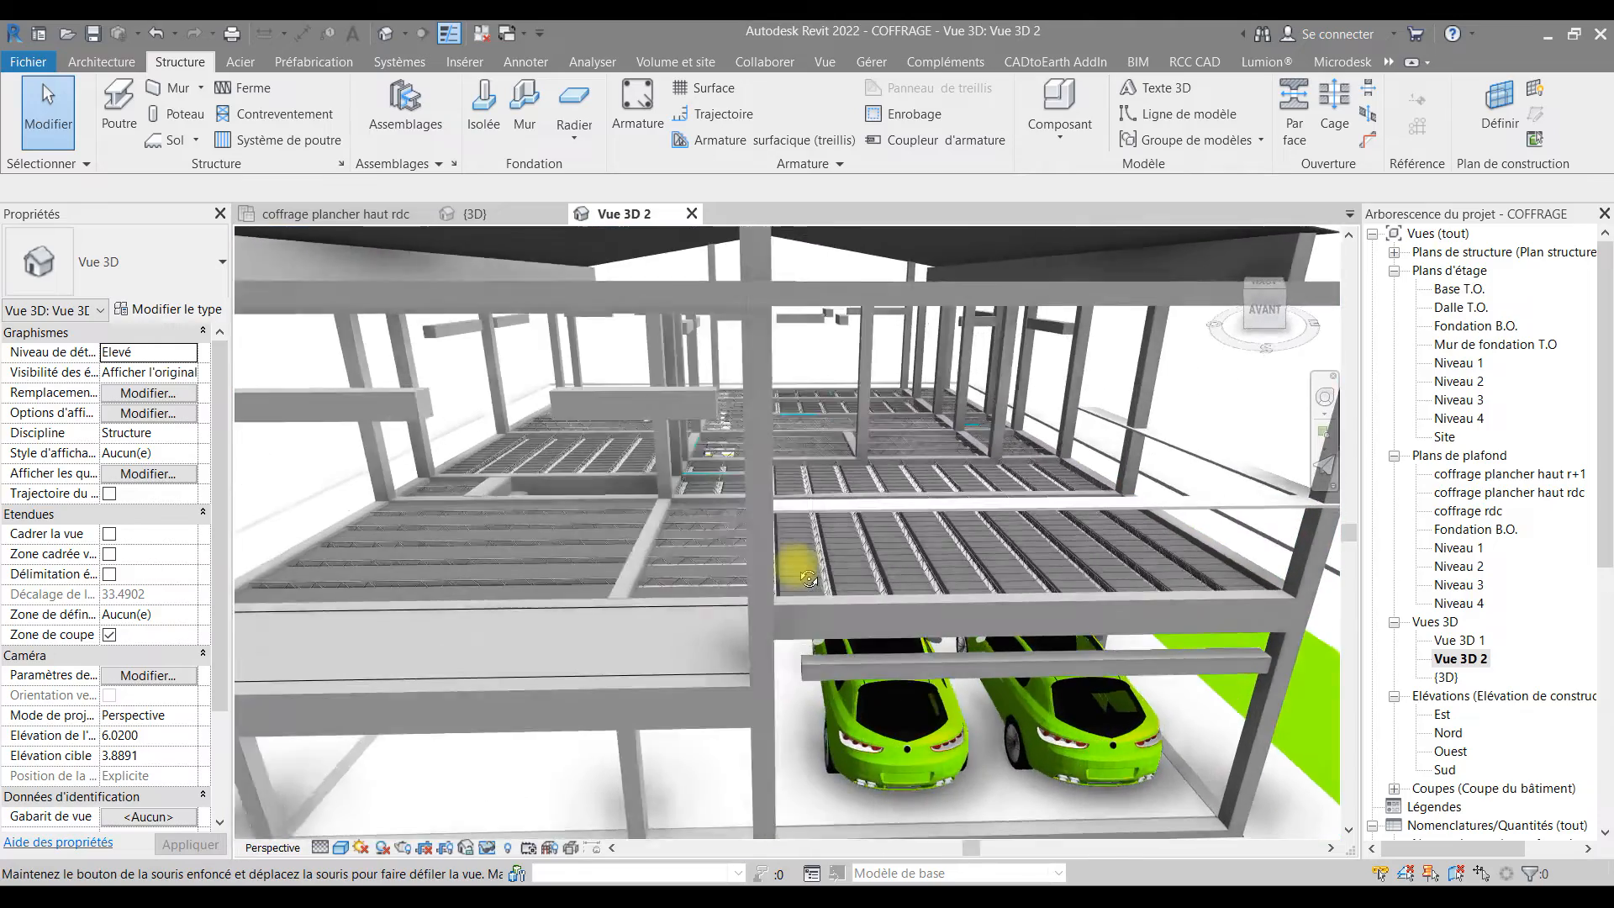
scroll(538, 637, "down", 2)
middle_click_drag(522, 642, 938, 533)
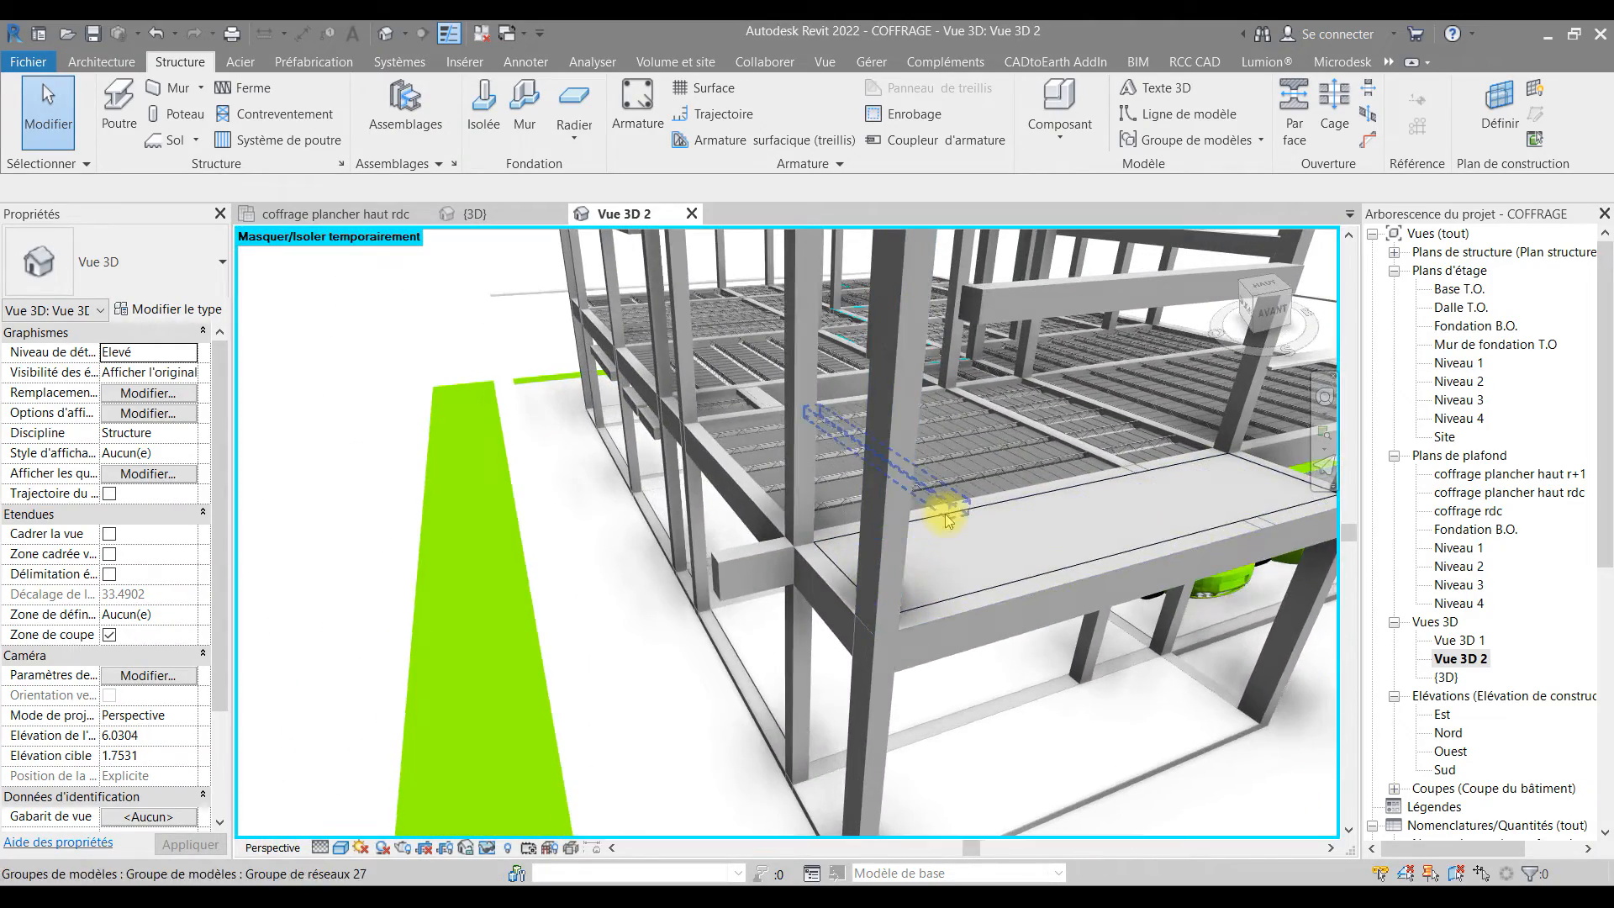
left_click(943, 525)
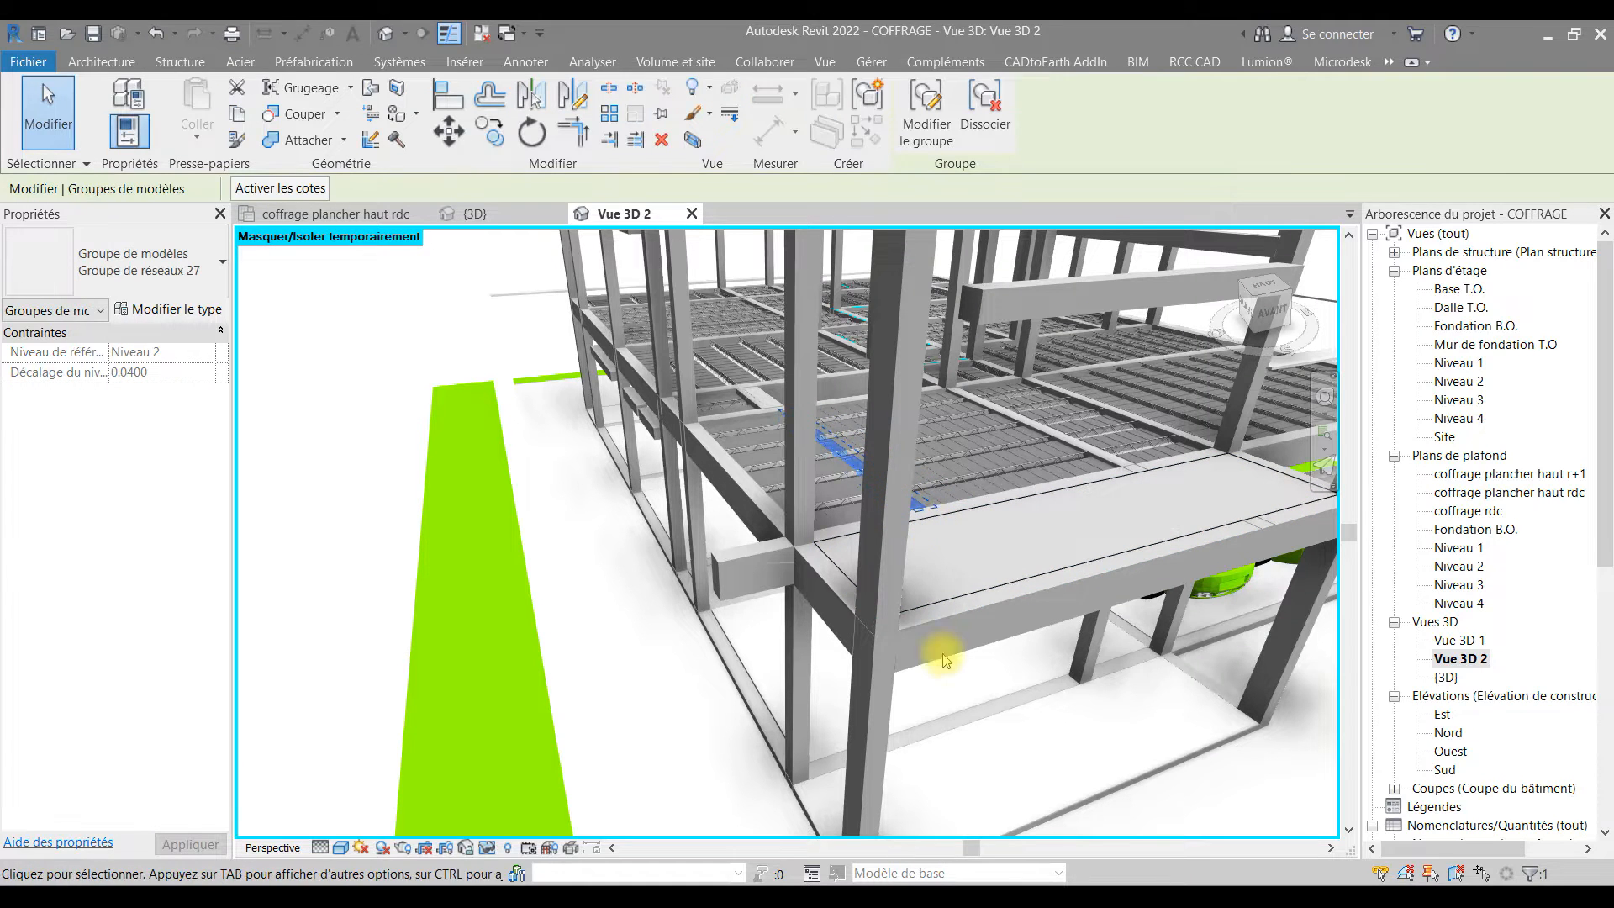
key("Escape")
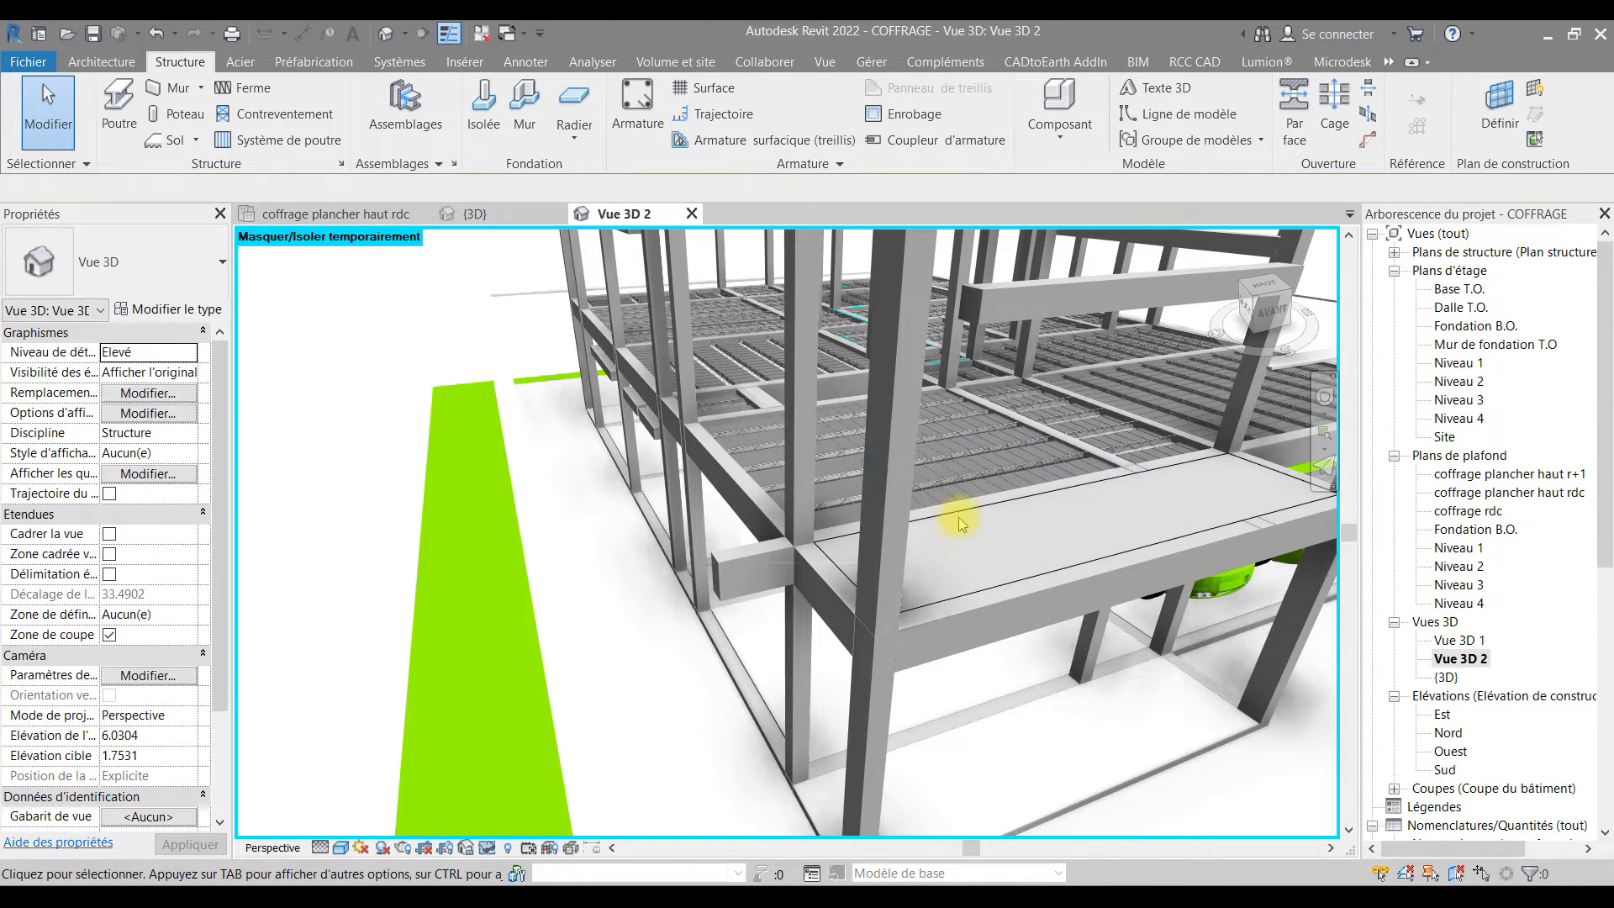
left_click(983, 587)
middle_click_drag(1020, 764, 955, 651)
key("BackSpace")
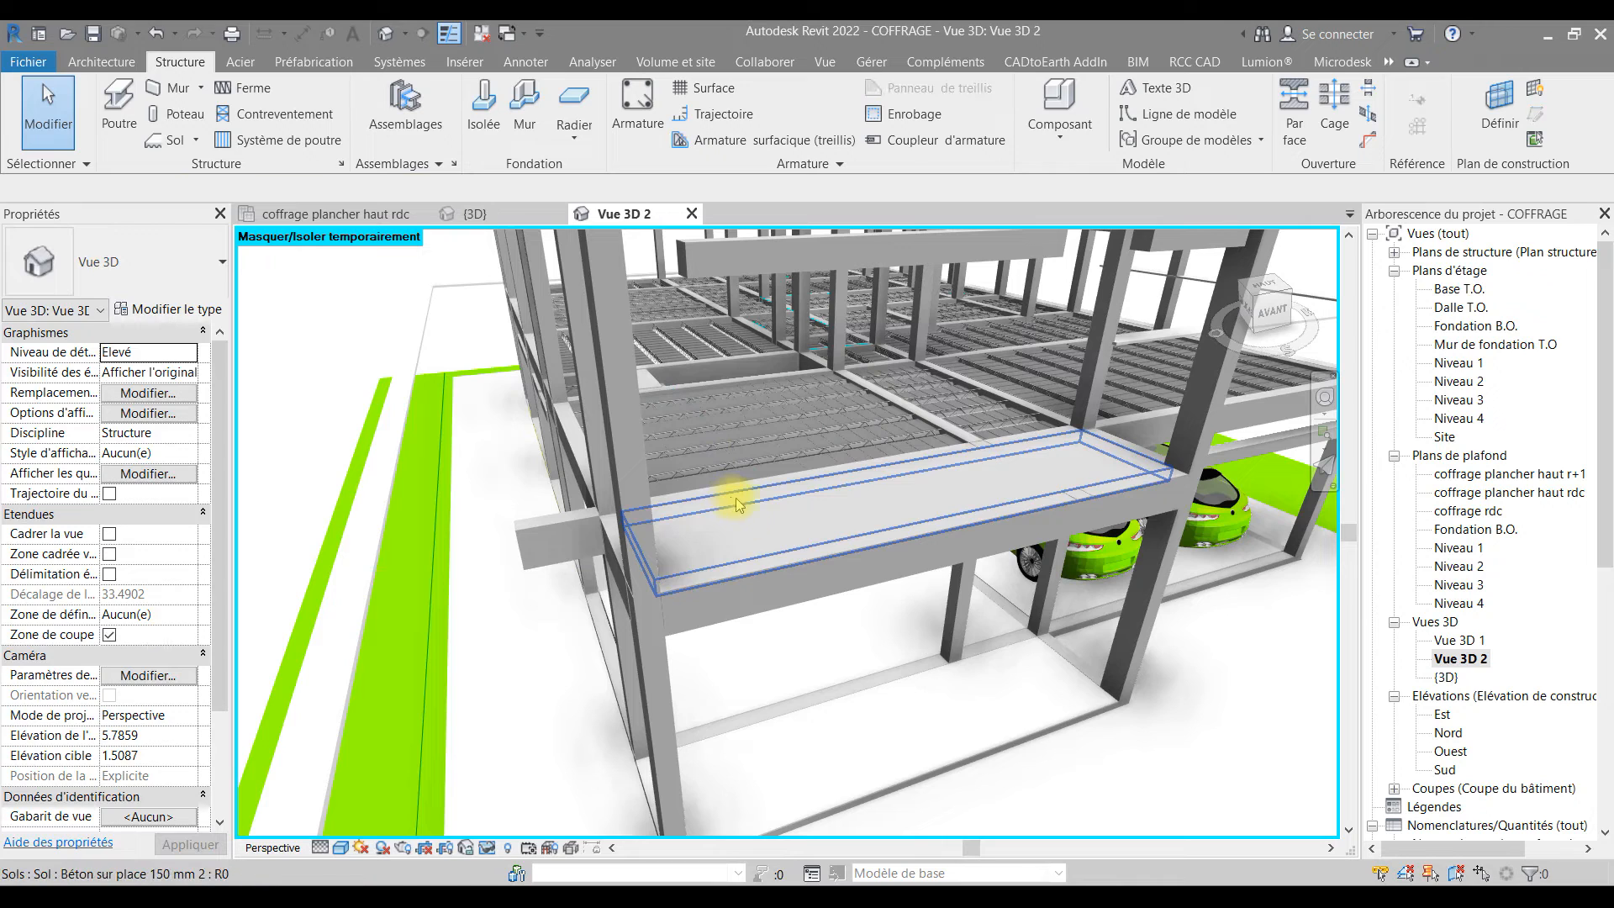
key("Escape")
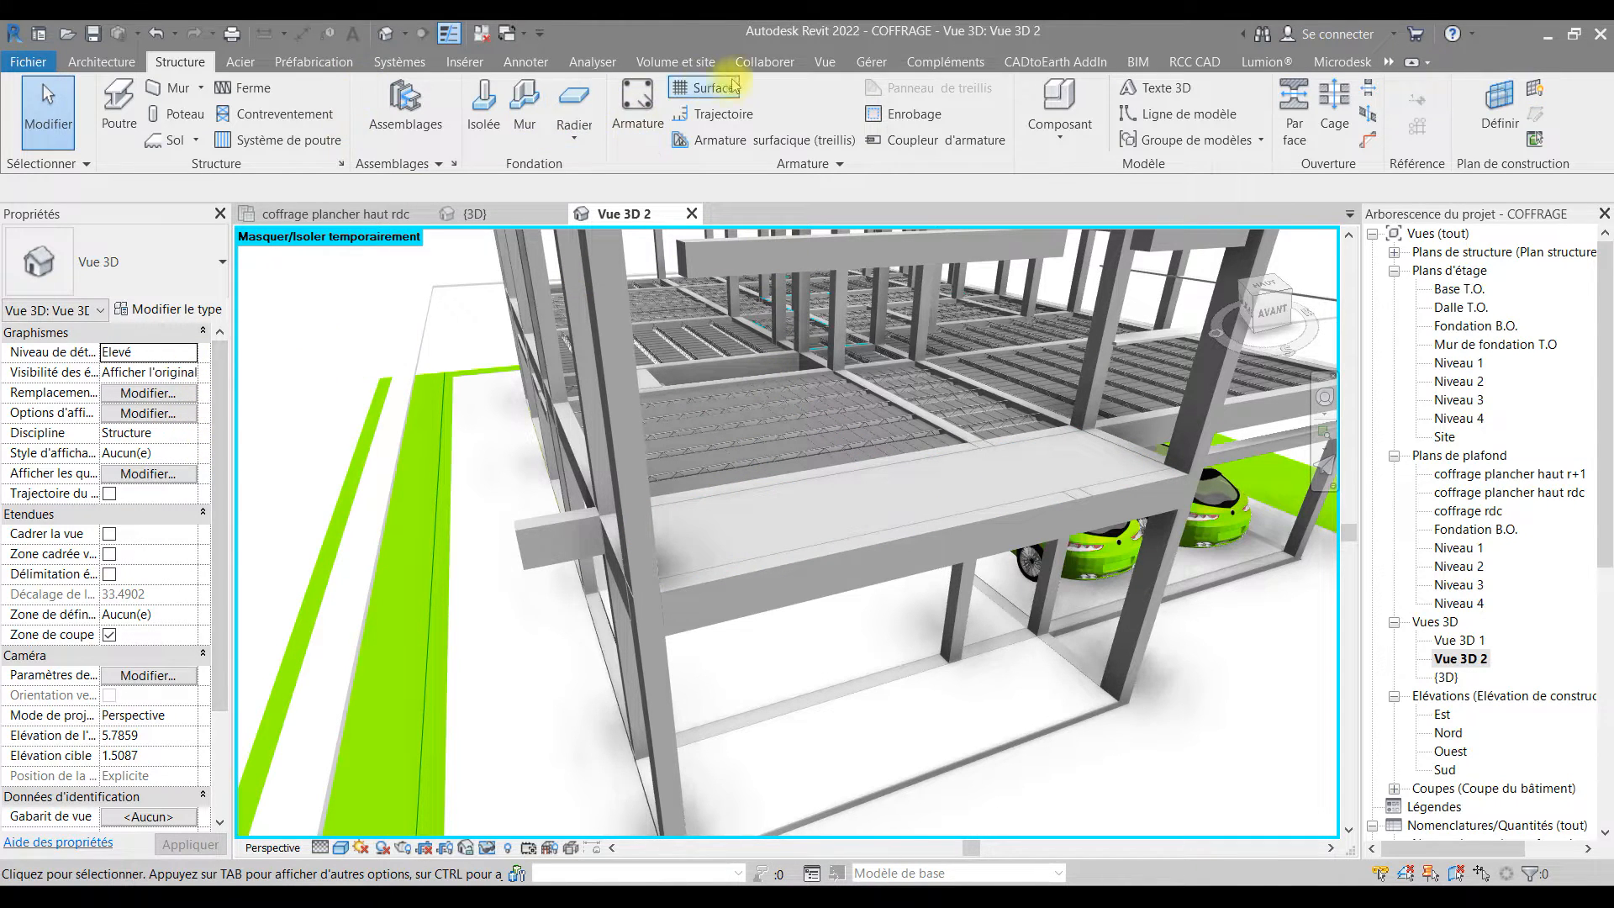
- Start an area reinforcement sketch on the solid Béton sur place 150 mm 2 floor slab
left_click(705, 97)
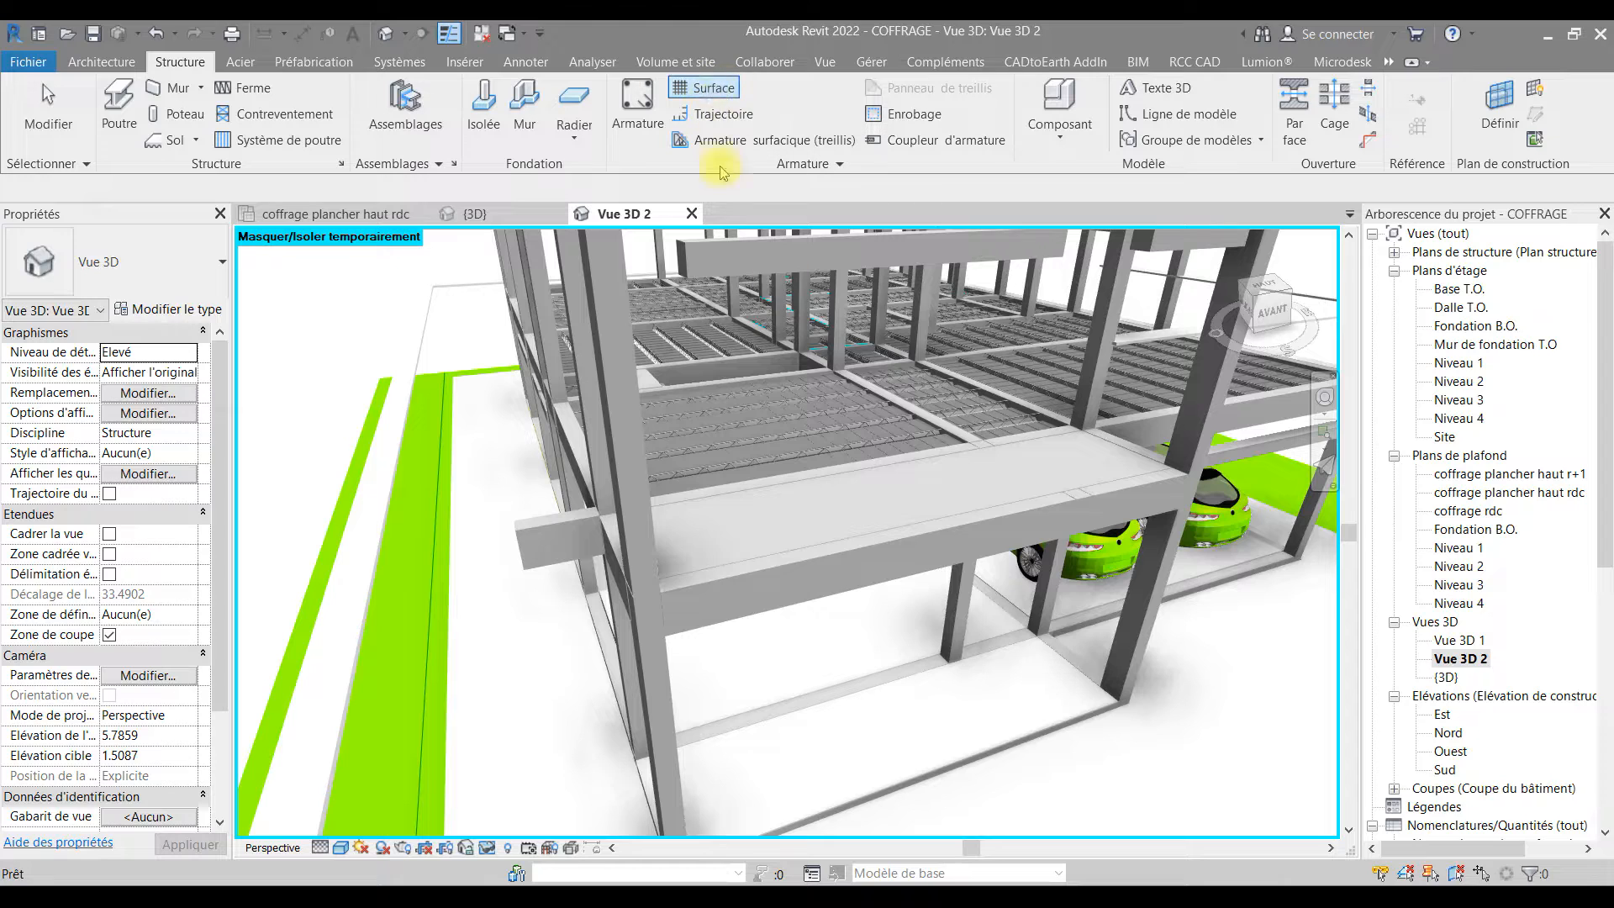
left_click(707, 96)
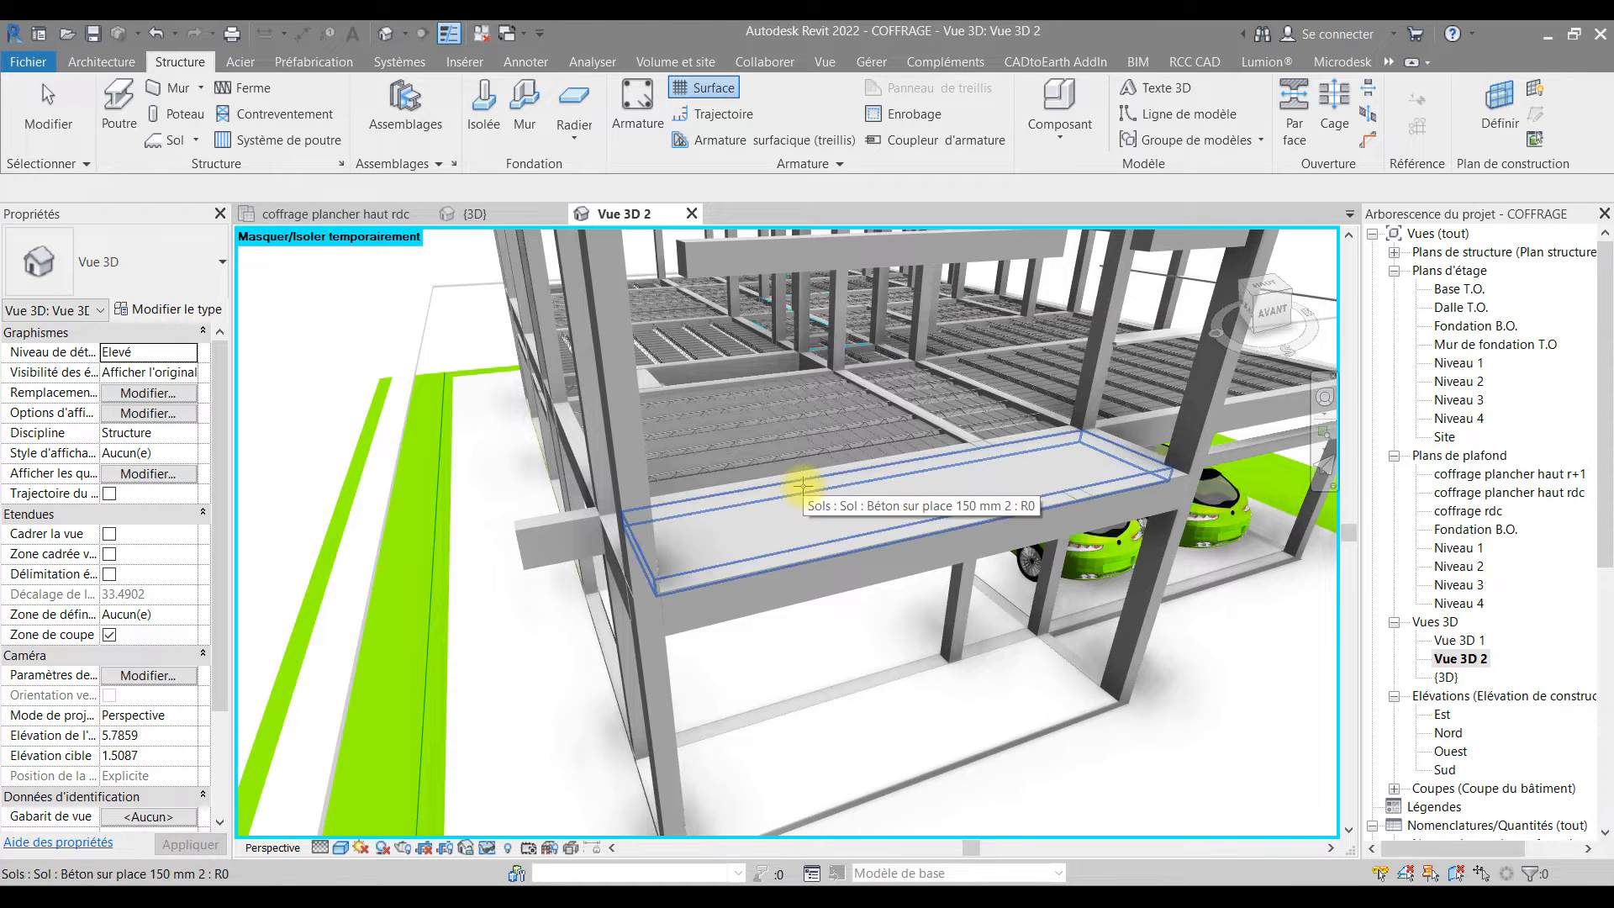
left_click(802, 486)
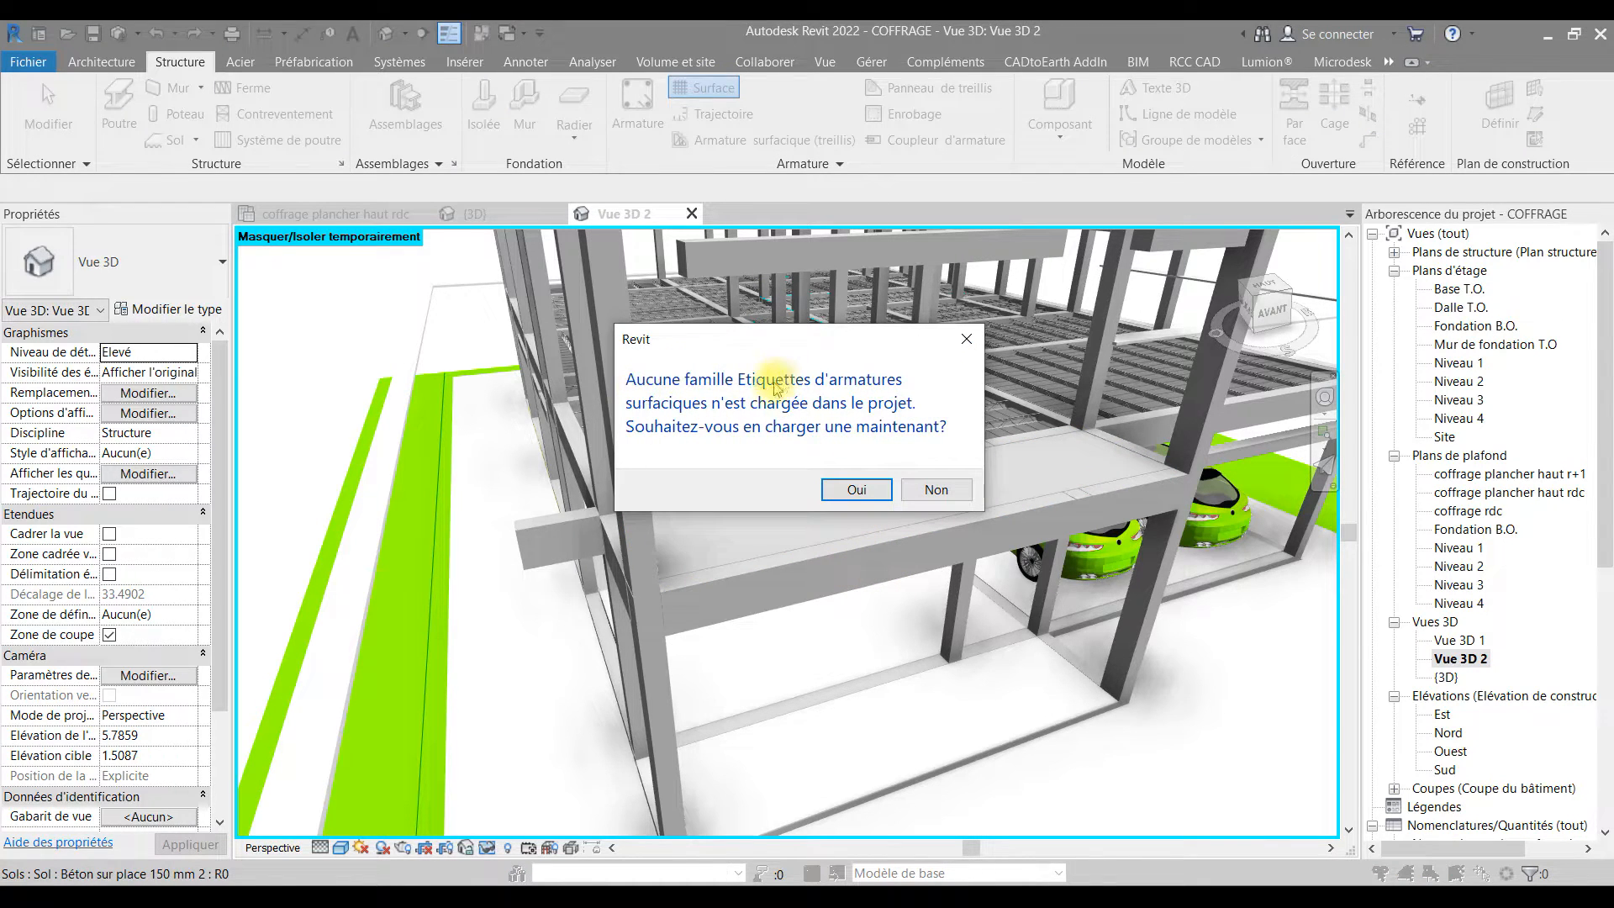
left_click(888, 491)
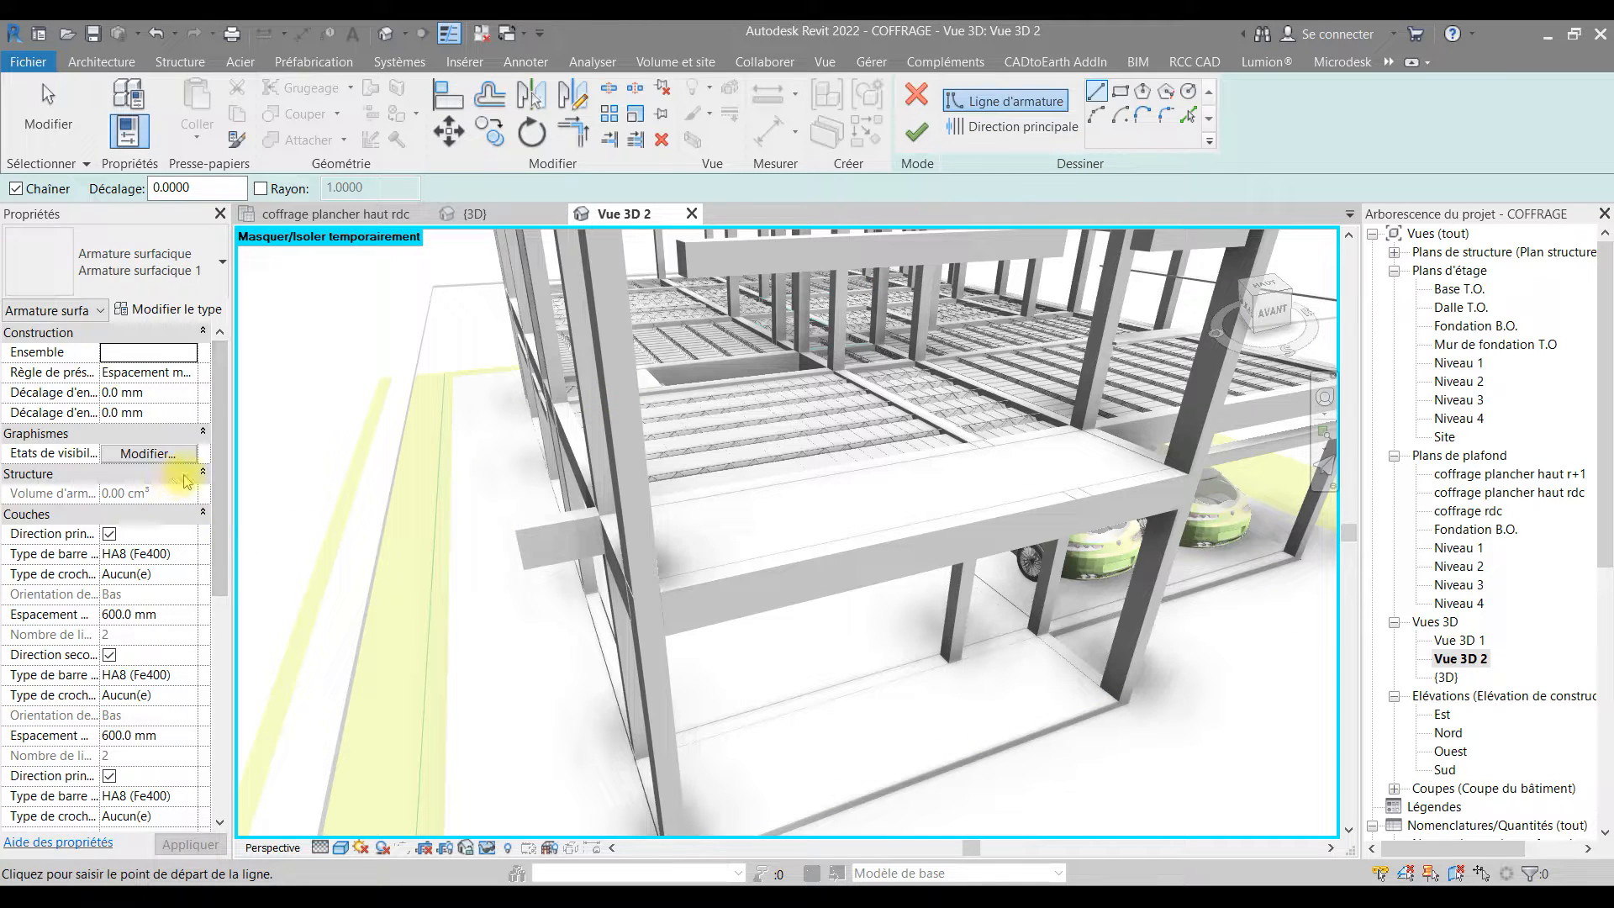
- Turn off the top layer's major and minor bar directions for the slab's area reinforcement
scroll(164, 747, "down", 3)
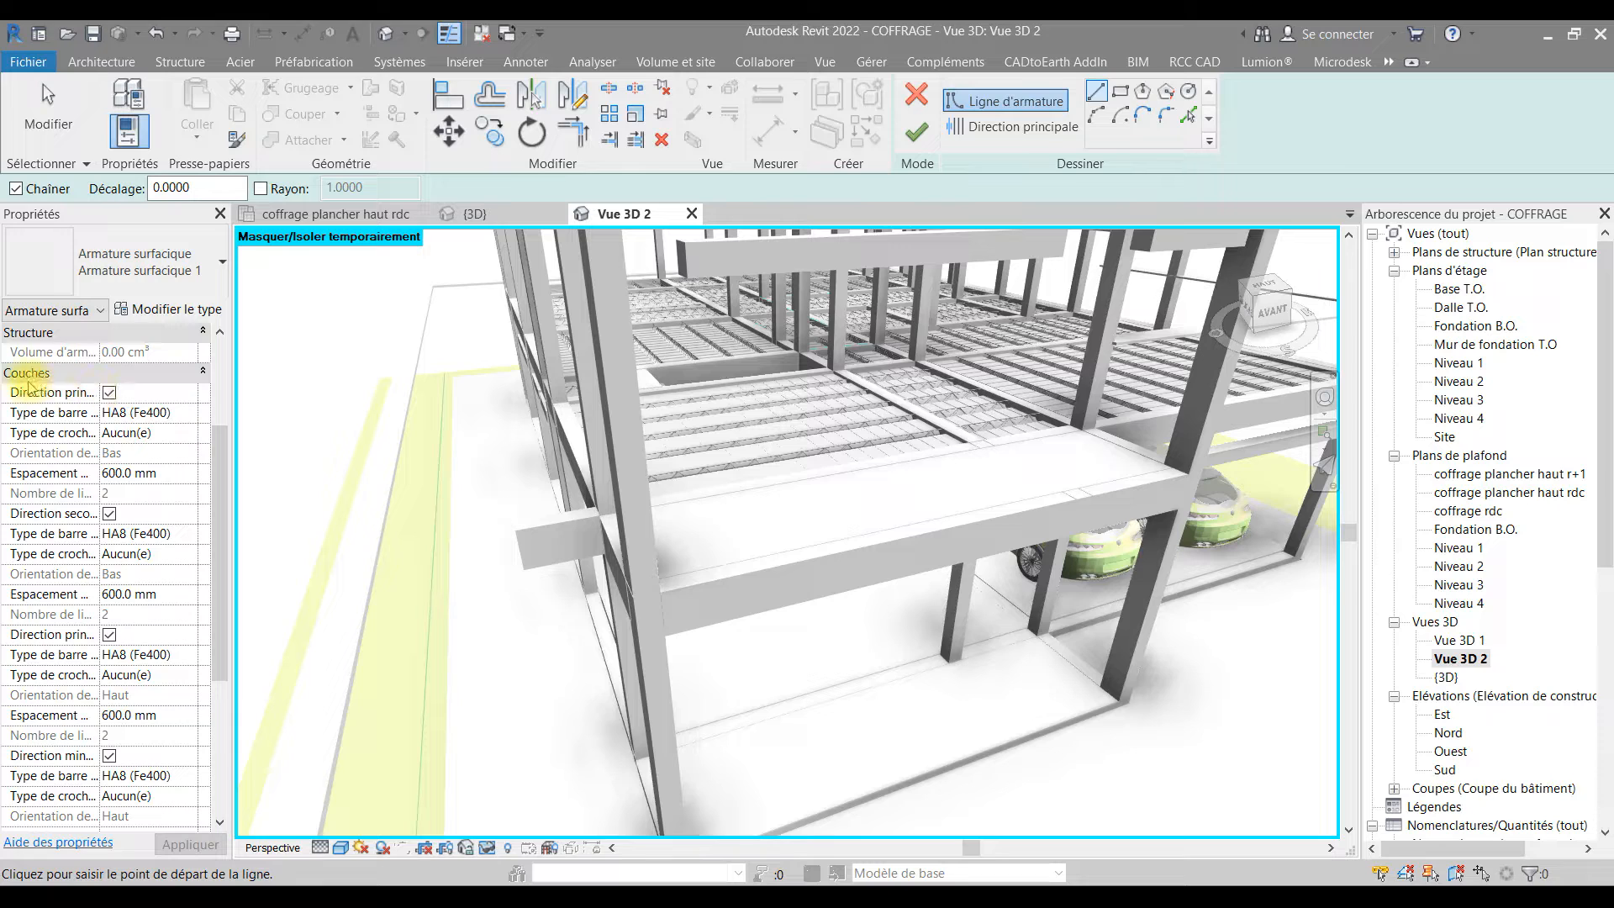
left_click(109, 755)
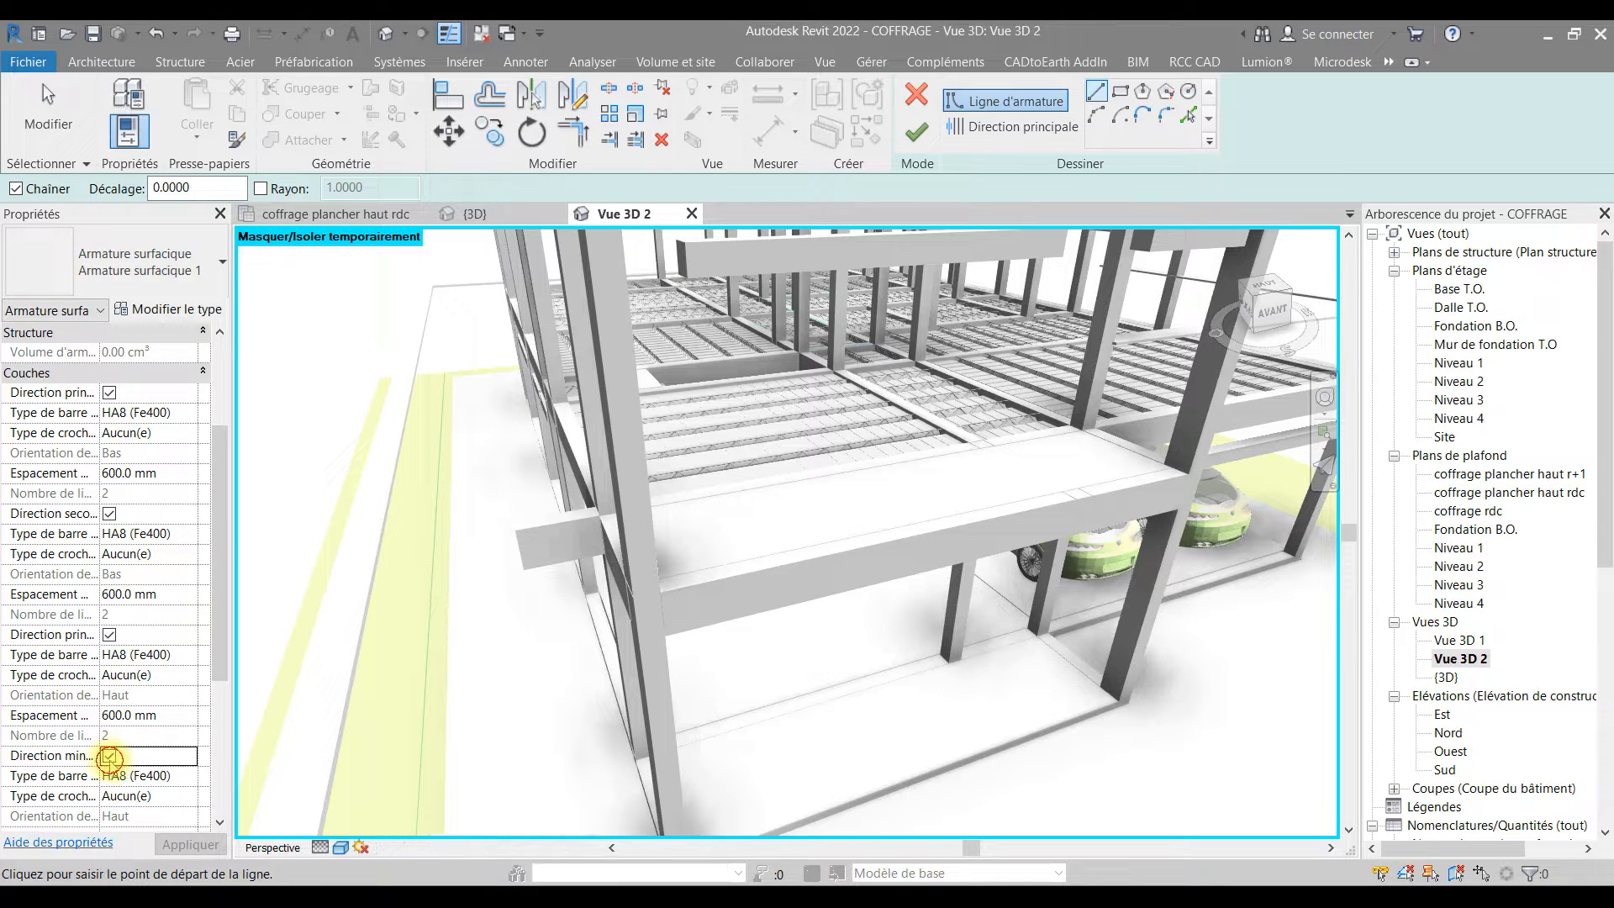
left_click(111, 635)
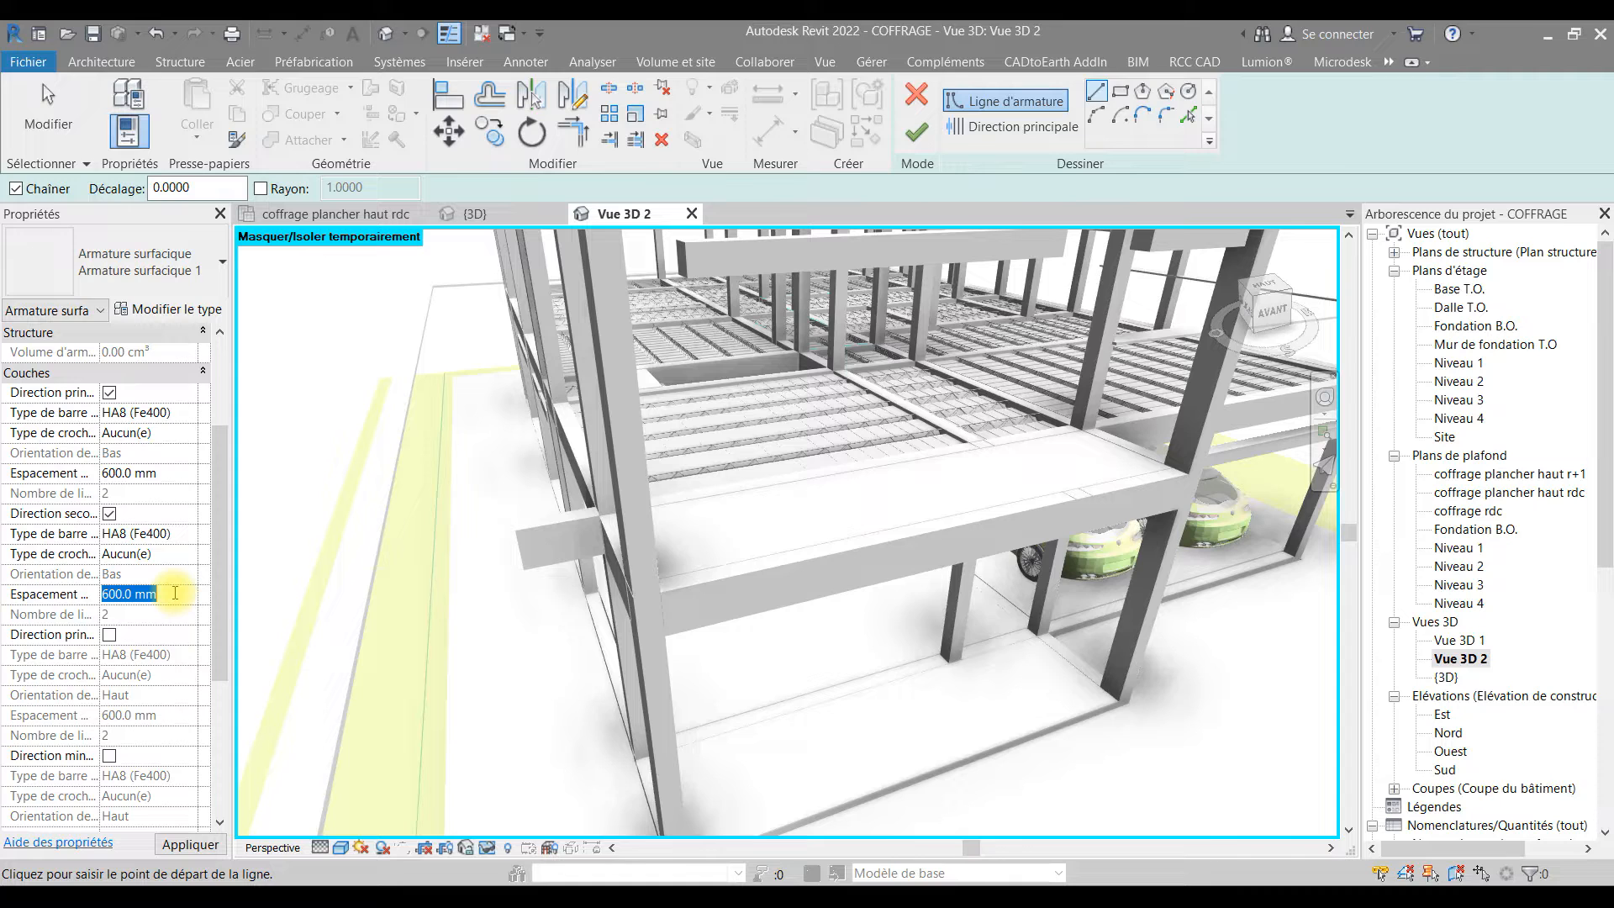
- Set the bottom layer's major and minor bar spacing to 200 mm, keeping HA8 (Fe400) as the bar type
type("2")
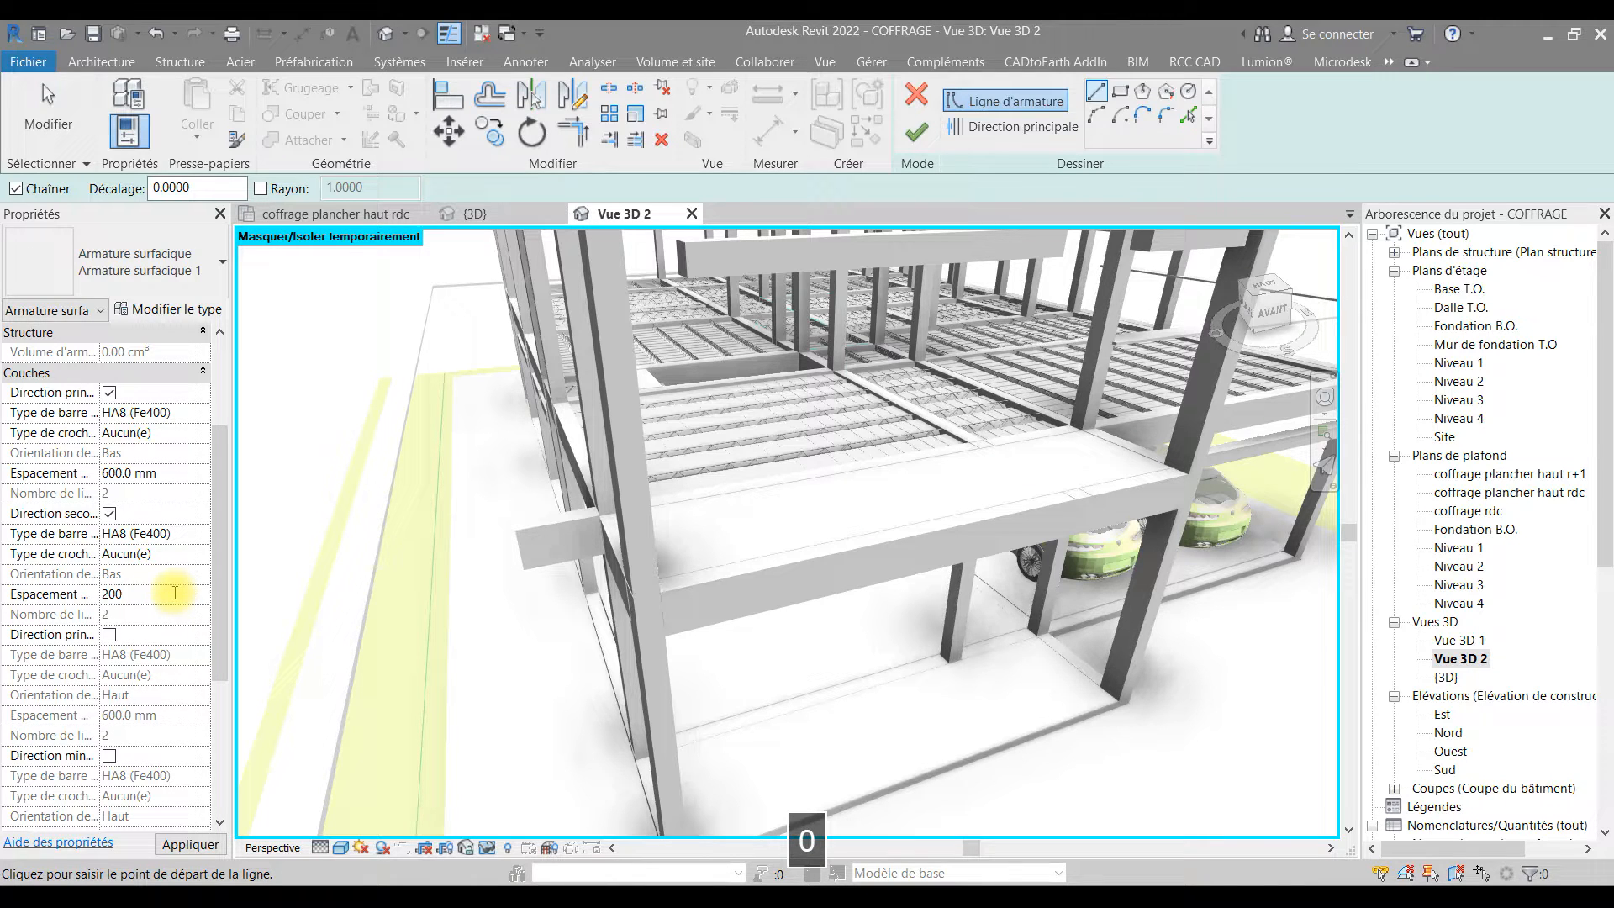
left_click(169, 476)
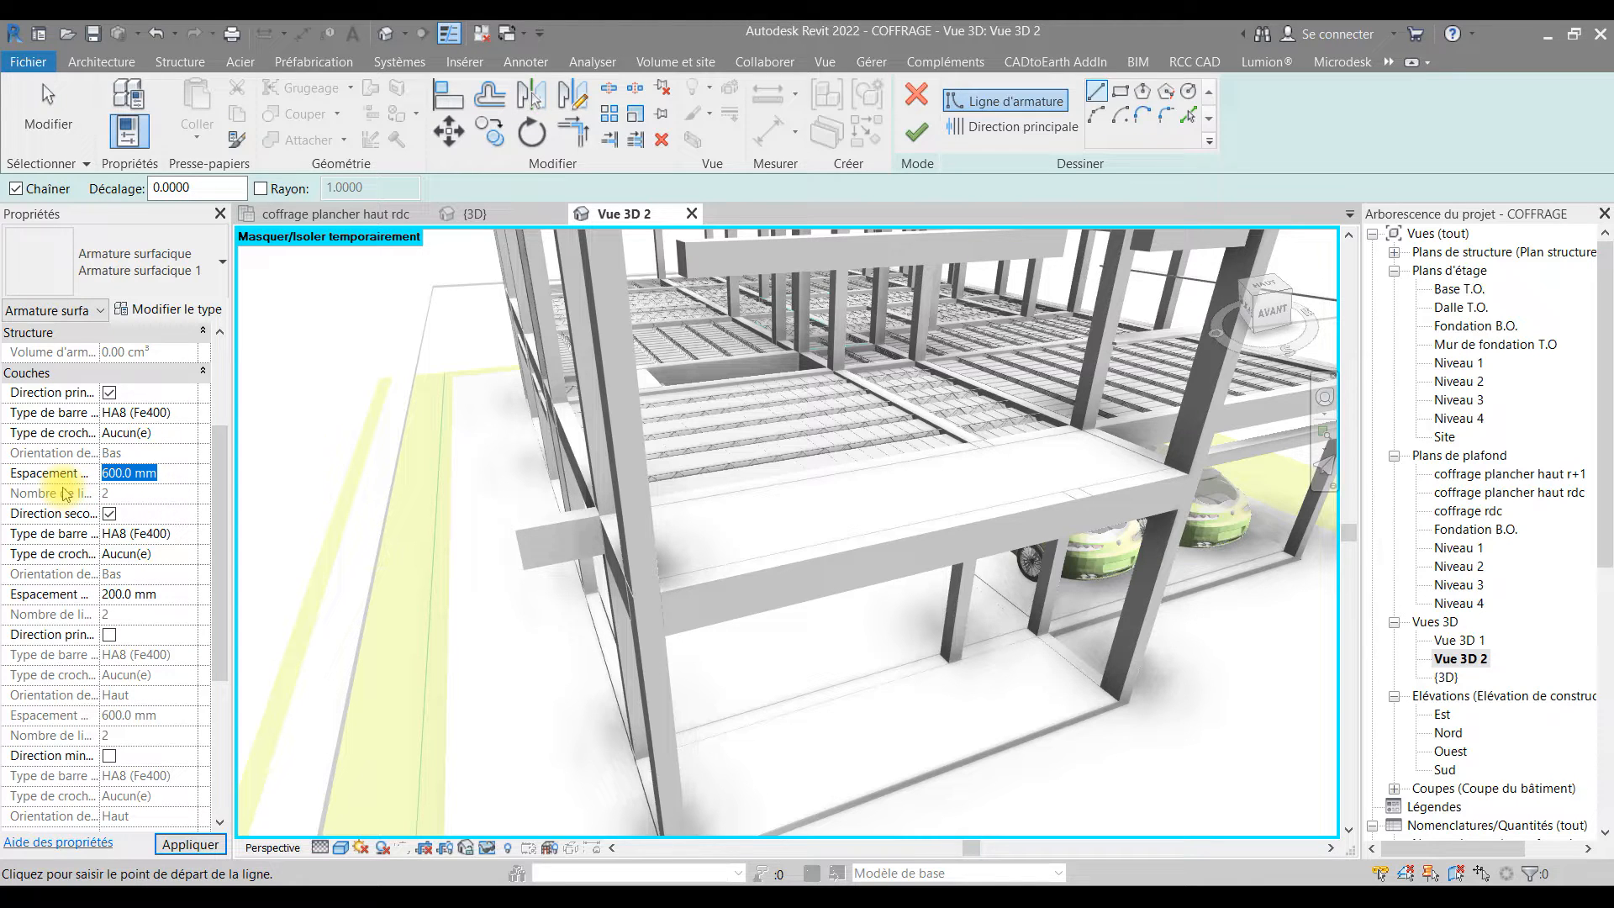
type("200")
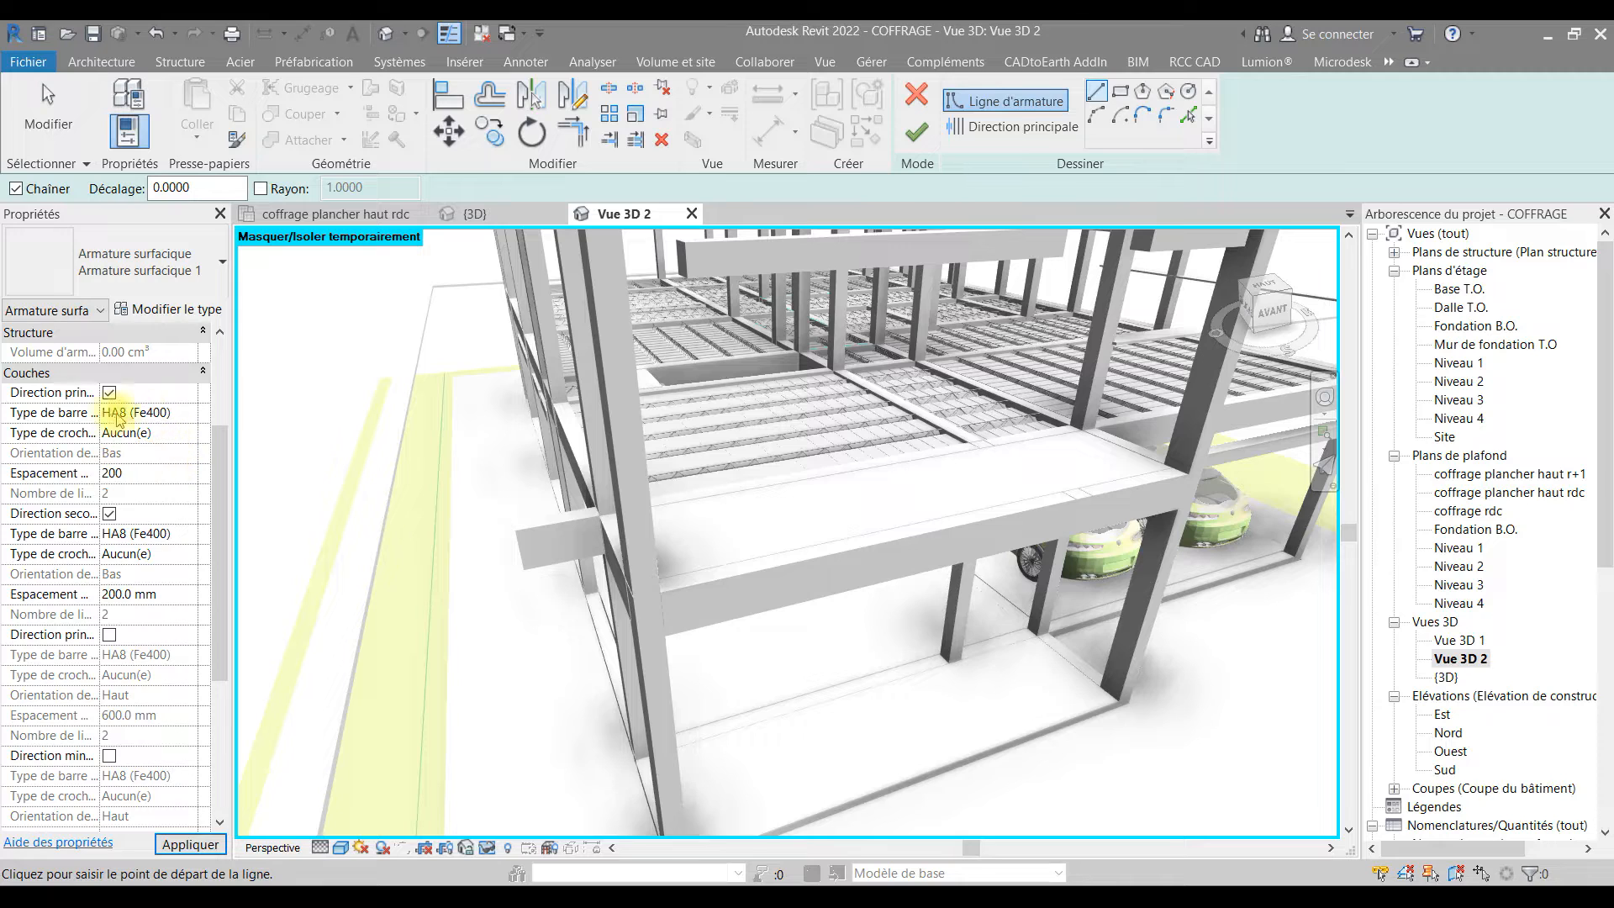
left_click(192, 416)
left_click(193, 415)
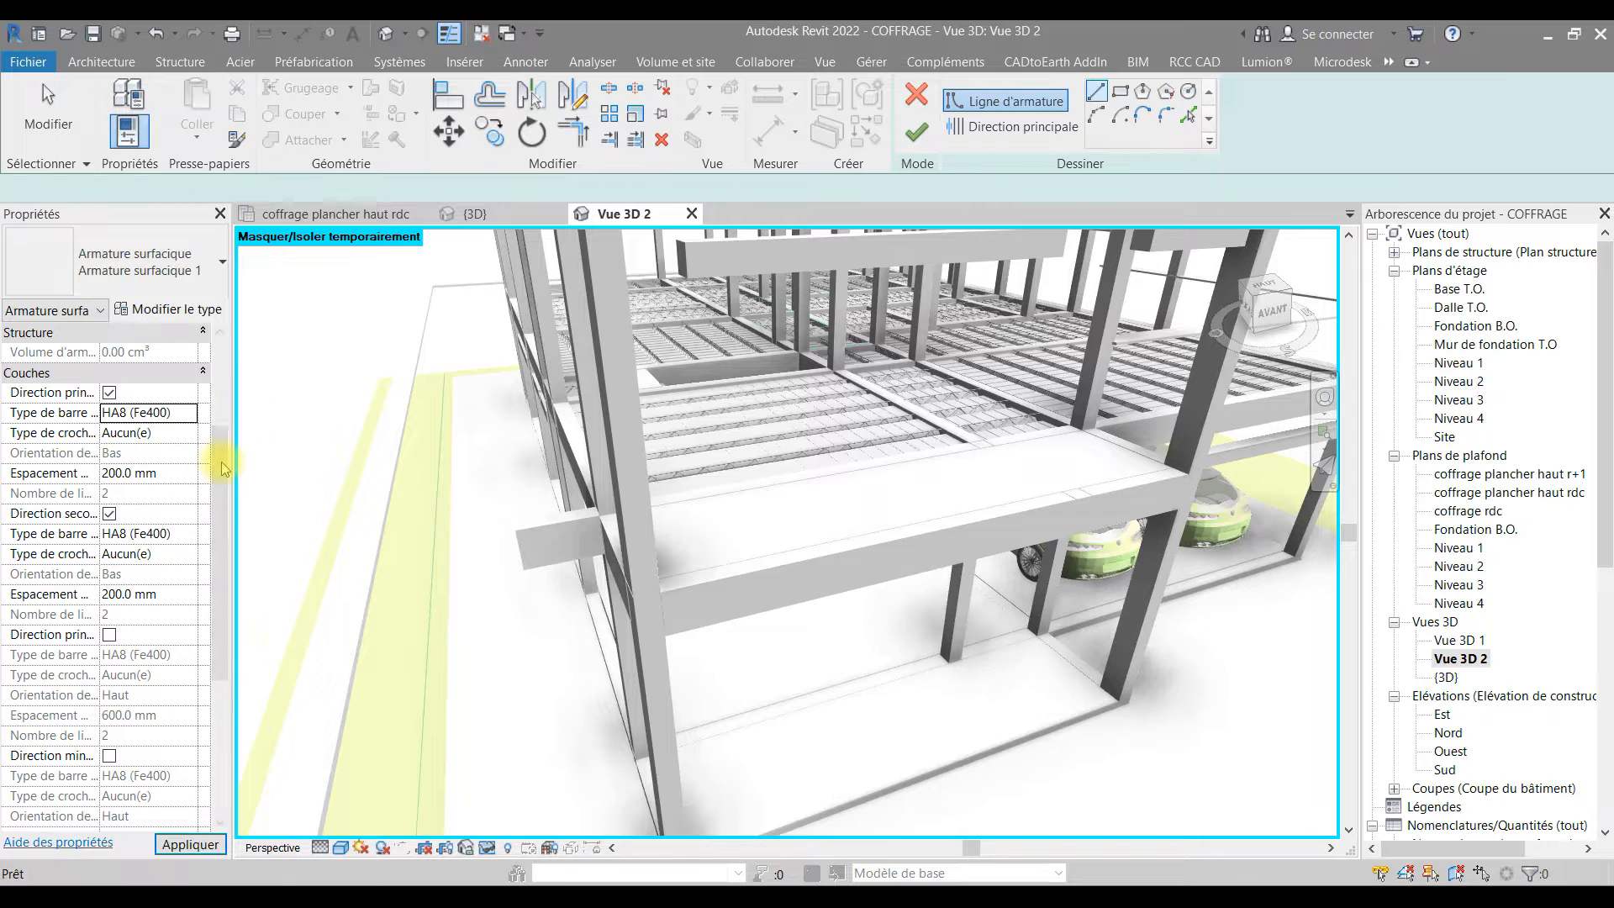
scroll(159, 454, "up", 3)
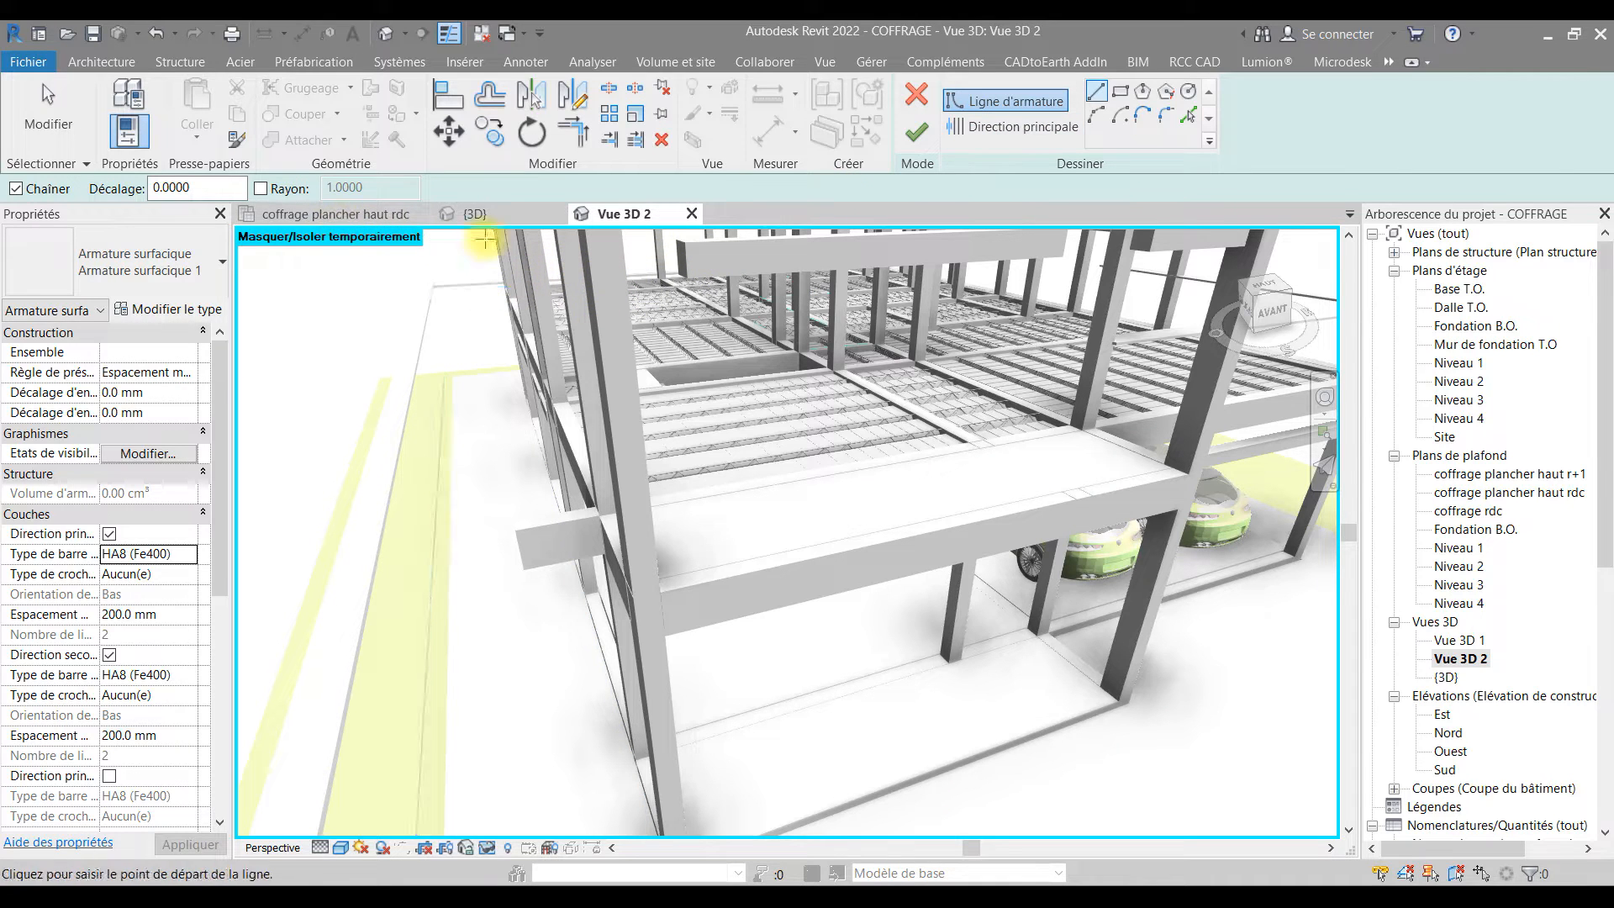
- In the coffrage plancher haut rdc plan, sketch a rectangular reinforcement boundary around the solid slab, from column B-1 to the front column on grid 3
left_click(383, 215)
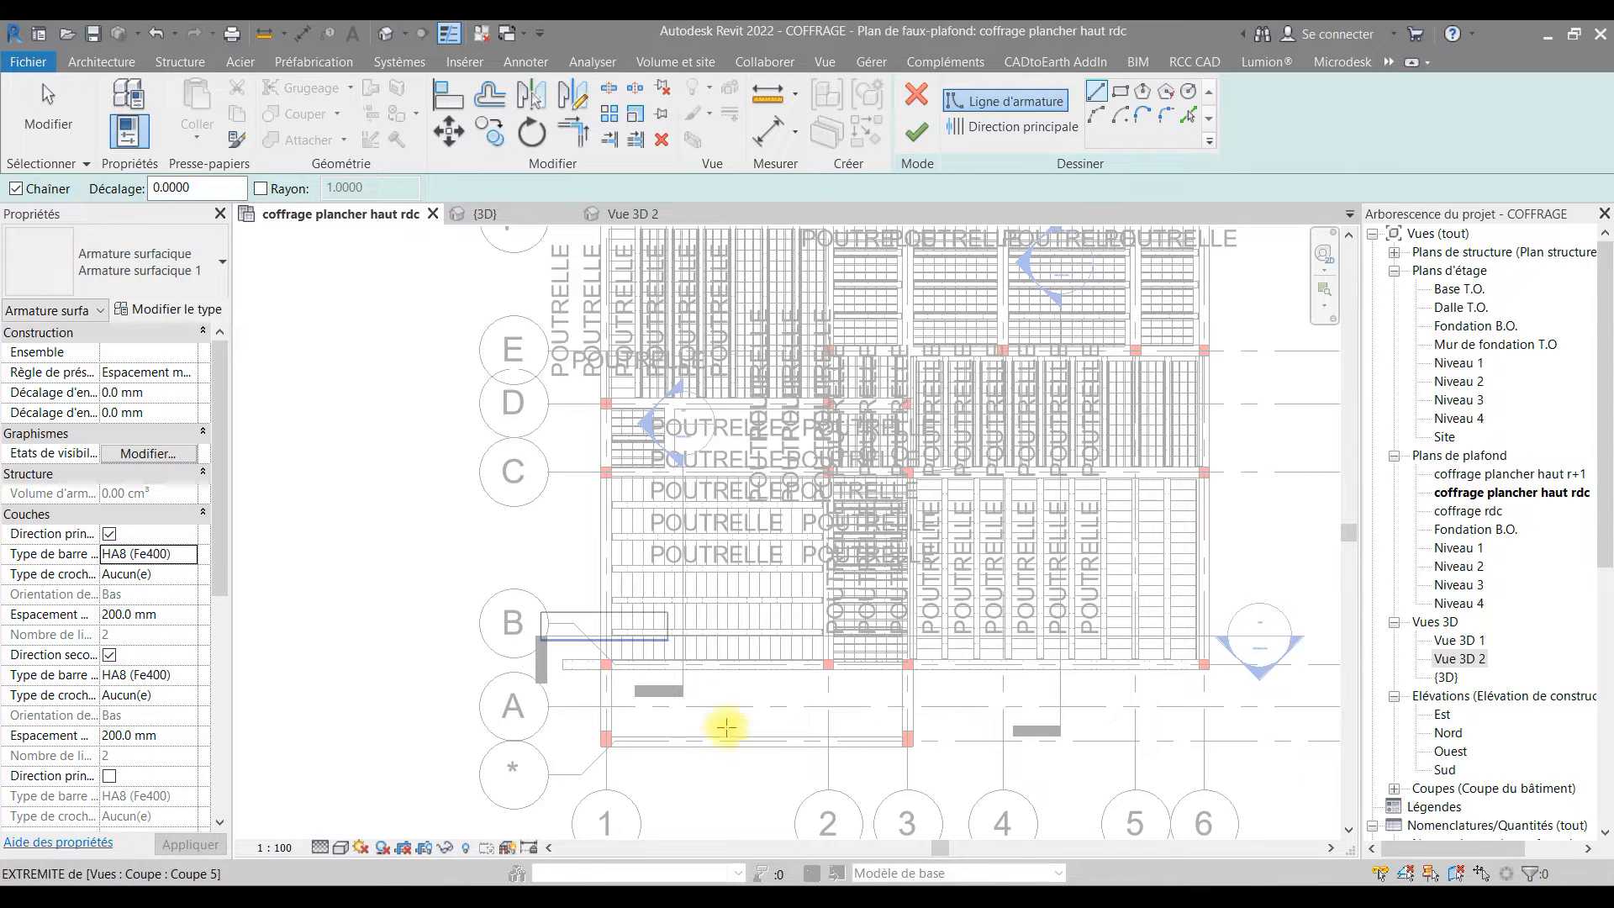
scroll(695, 710, "up", 6)
scroll(723, 654, "down", 5)
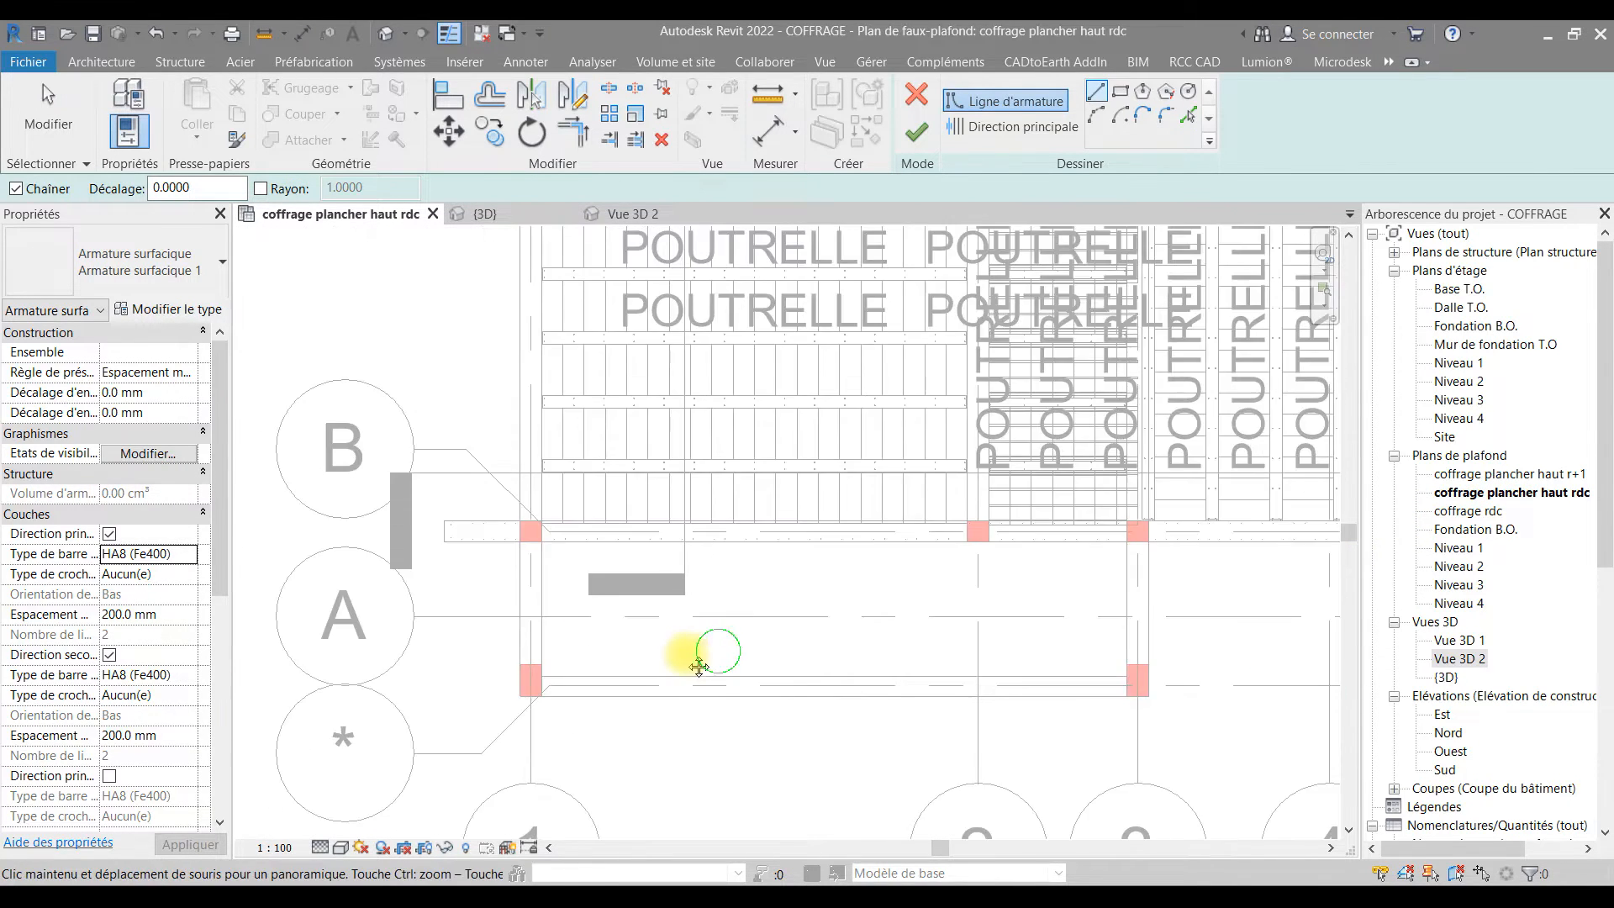
left_click(1122, 93)
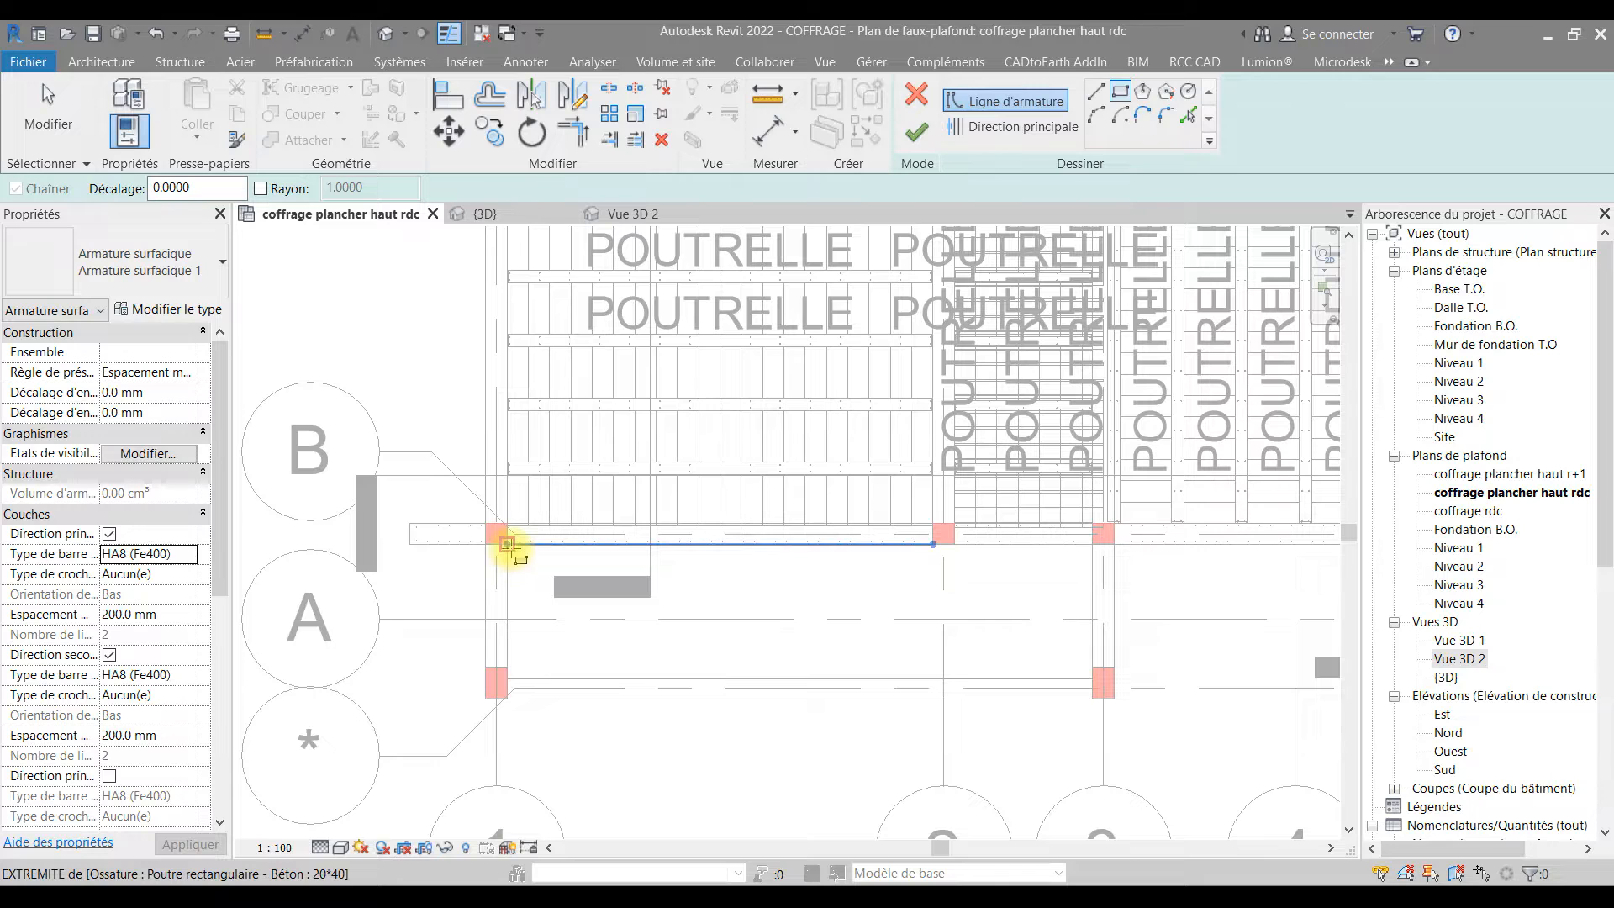
left_click(498, 535)
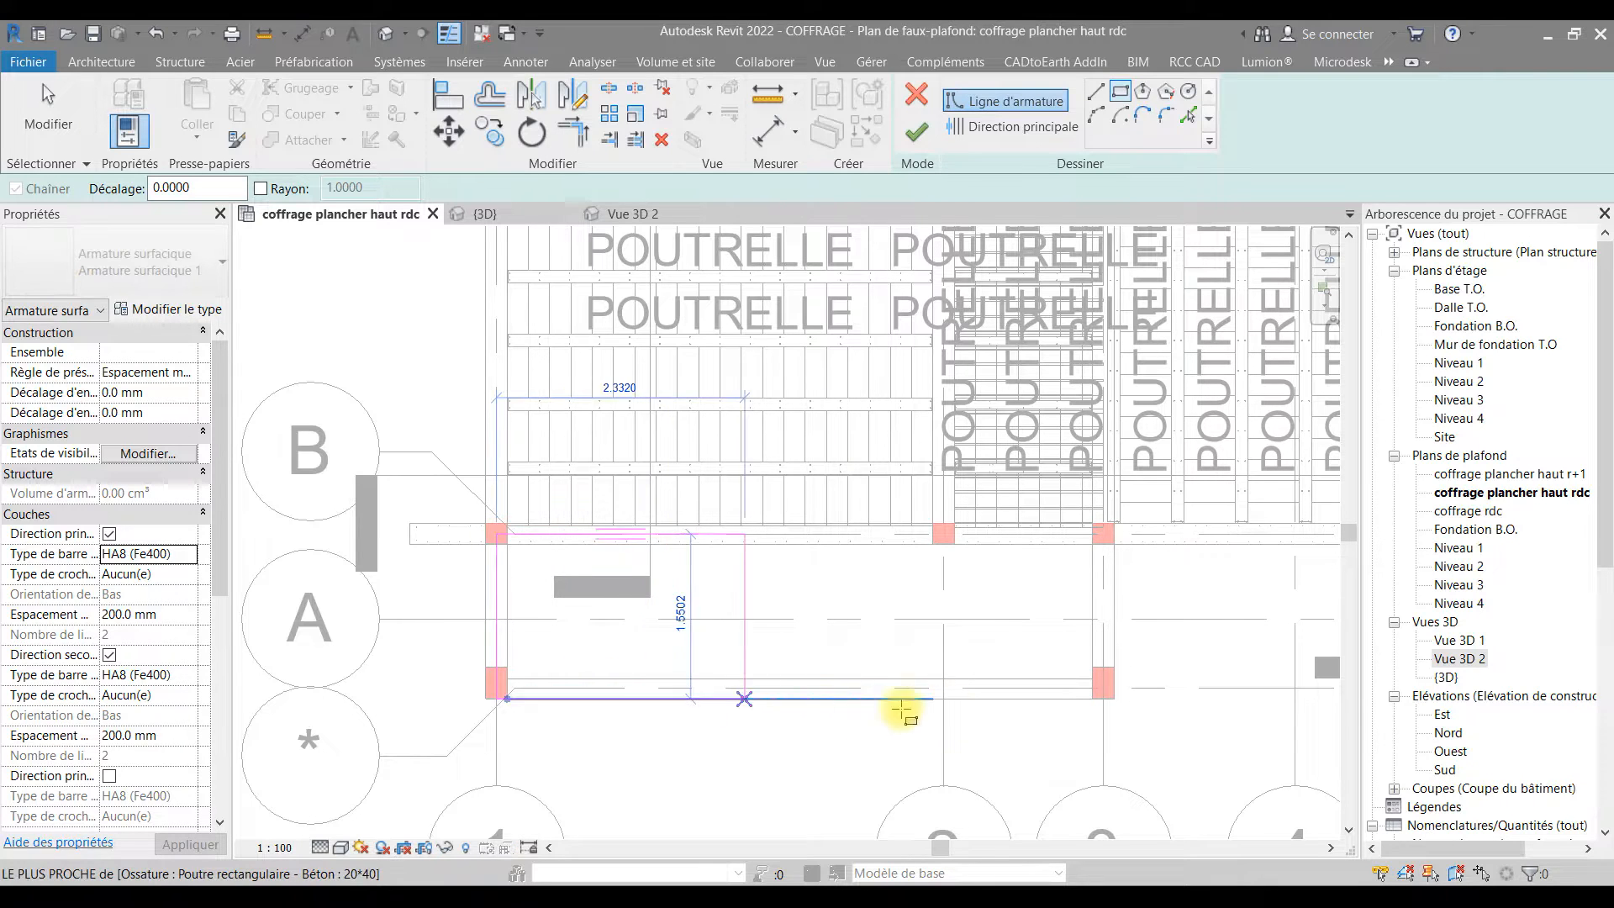
left_click(1103, 688)
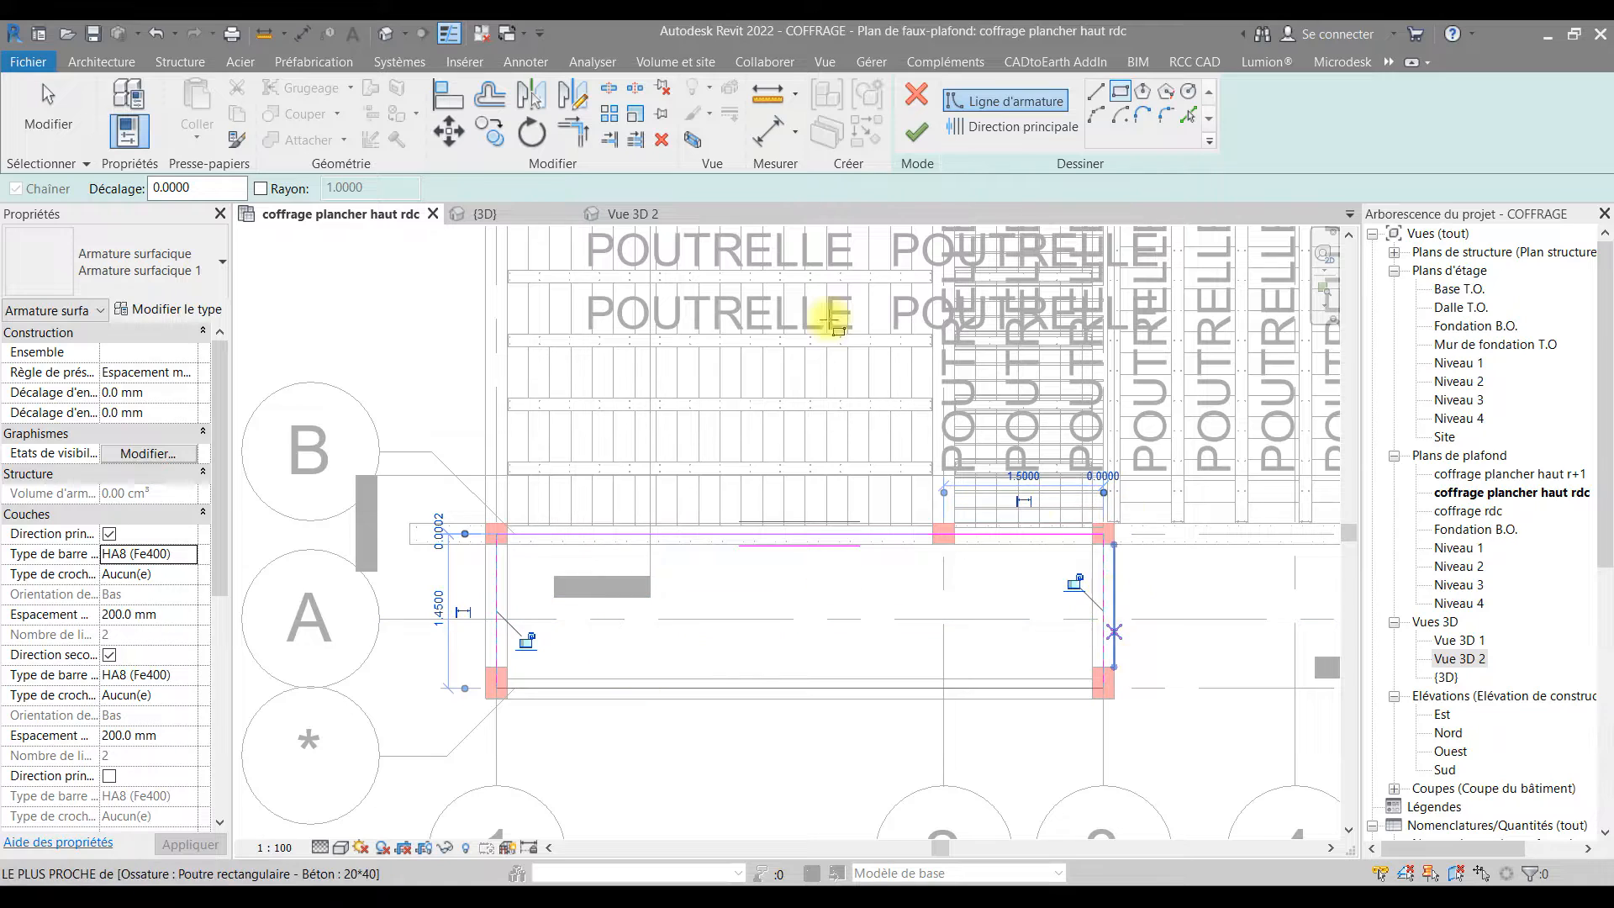
- Make the boundary edge along grid 3 the major direction, finish the area reinforcement sketch and dismiss the warning
left_click(1019, 126)
left_click(1102, 600)
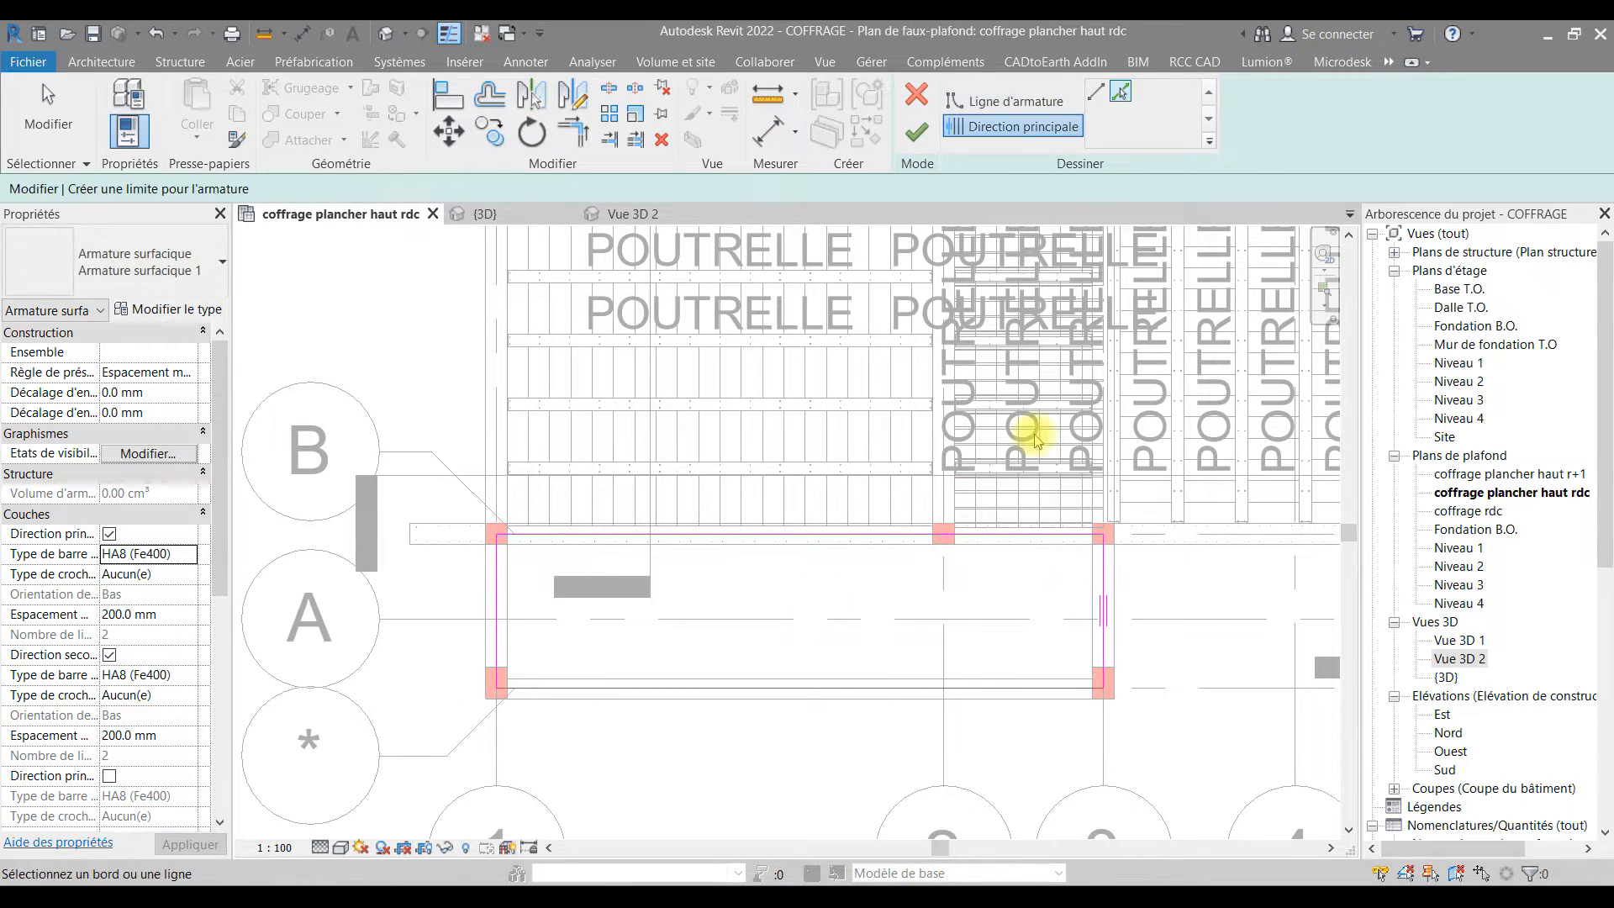
left_click(916, 132)
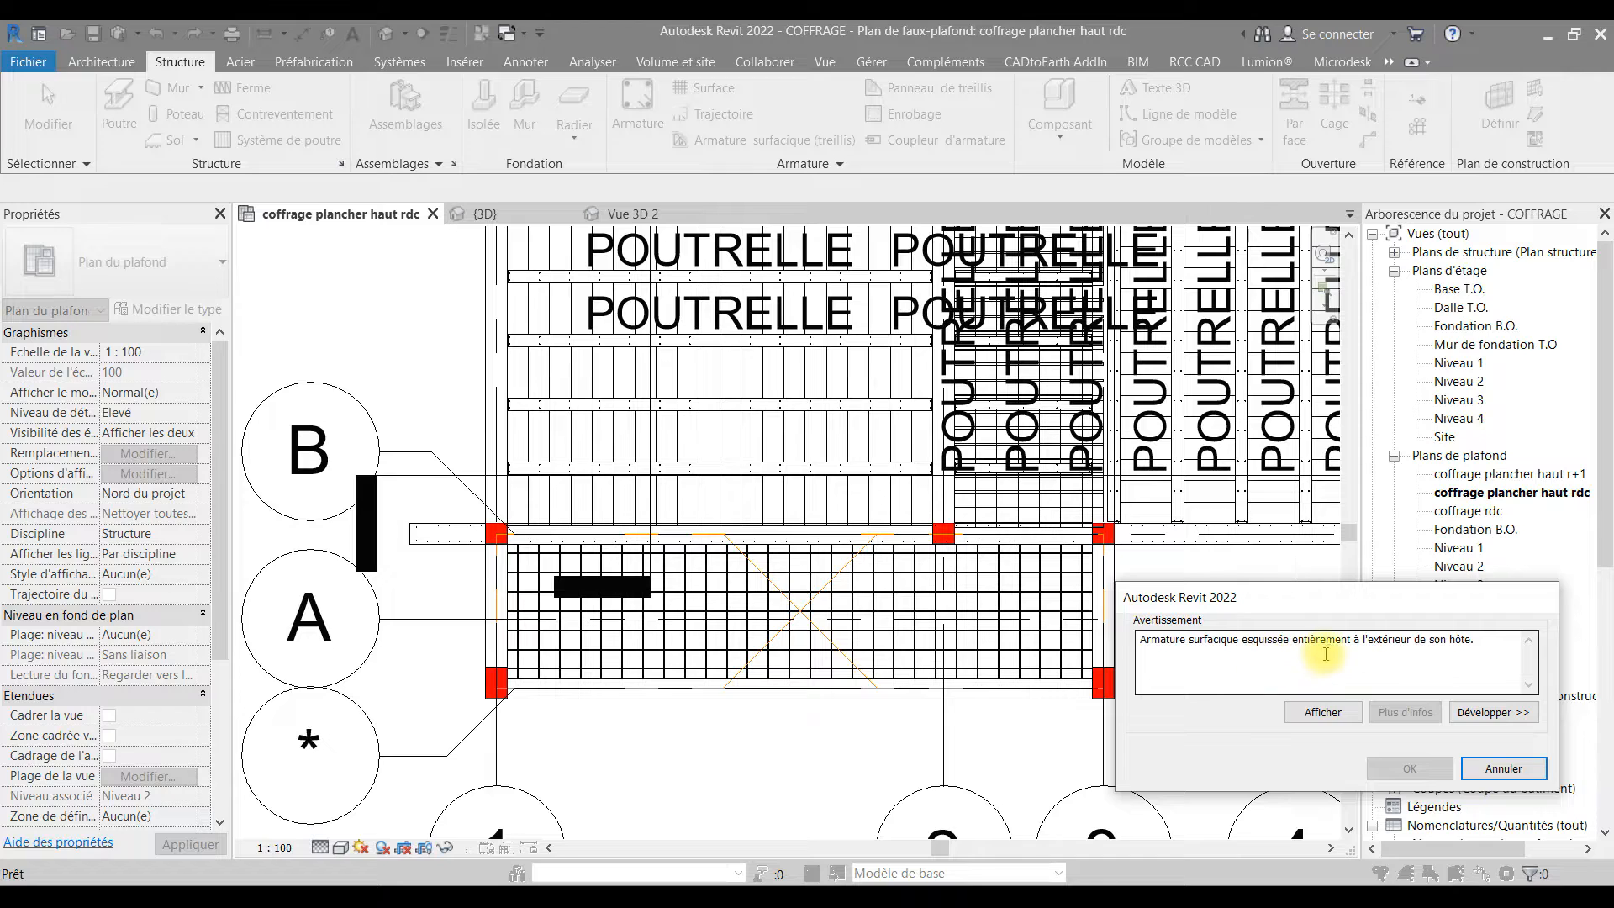
left_click(1504, 768)
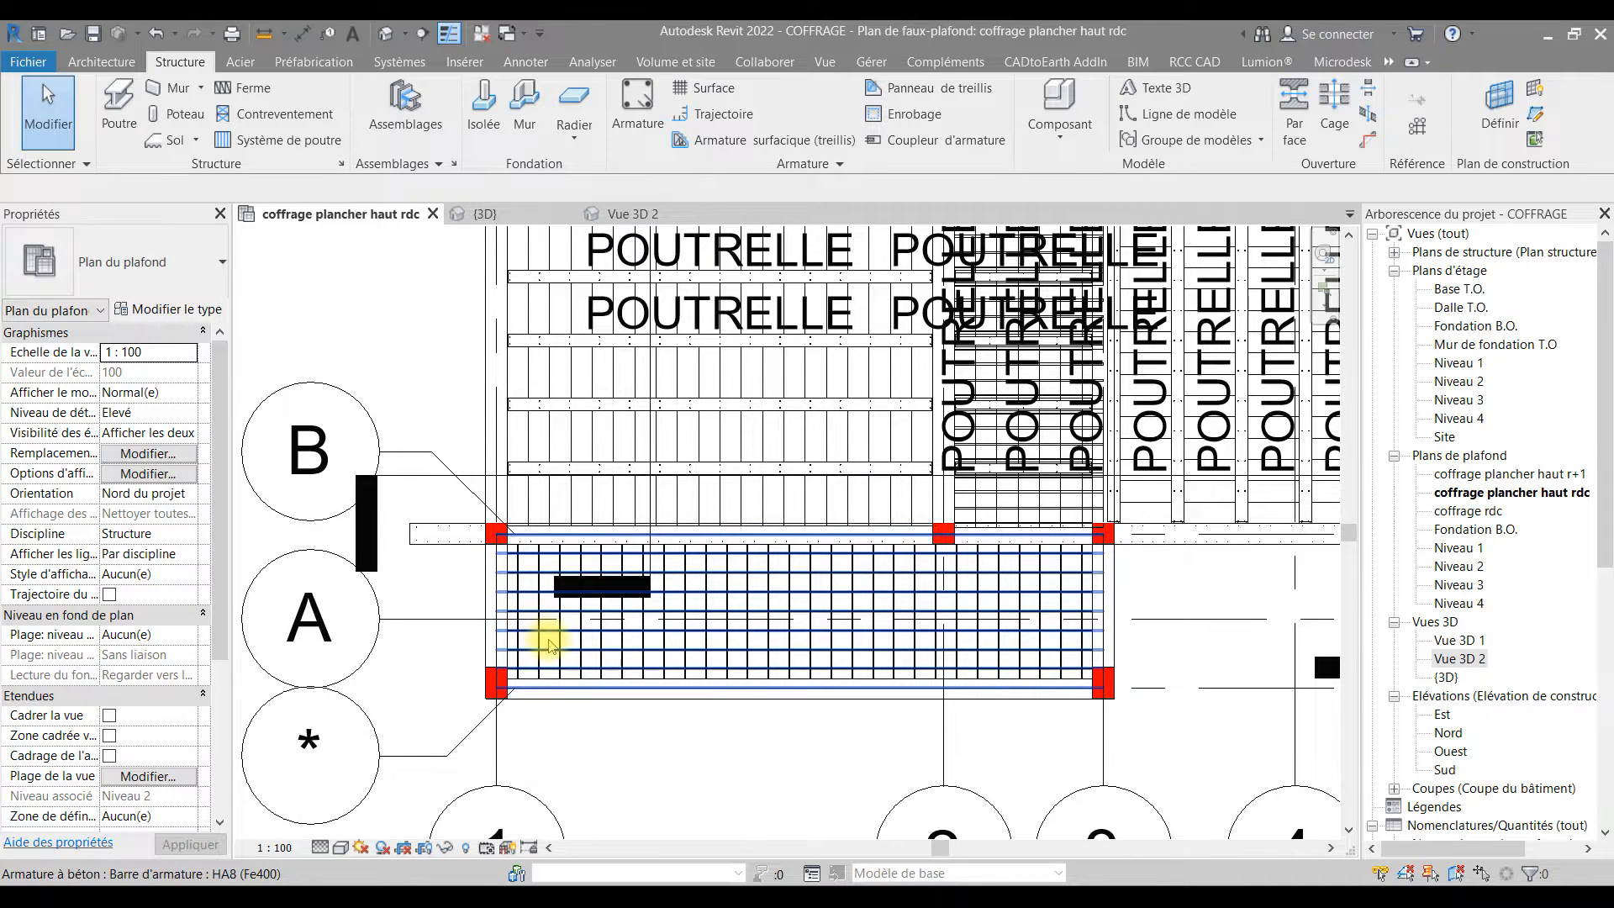
- Examine the solid slab in Vue 3D 2 and the overall joist layout in the coffrage plancher haut rdc plan
key("Escape")
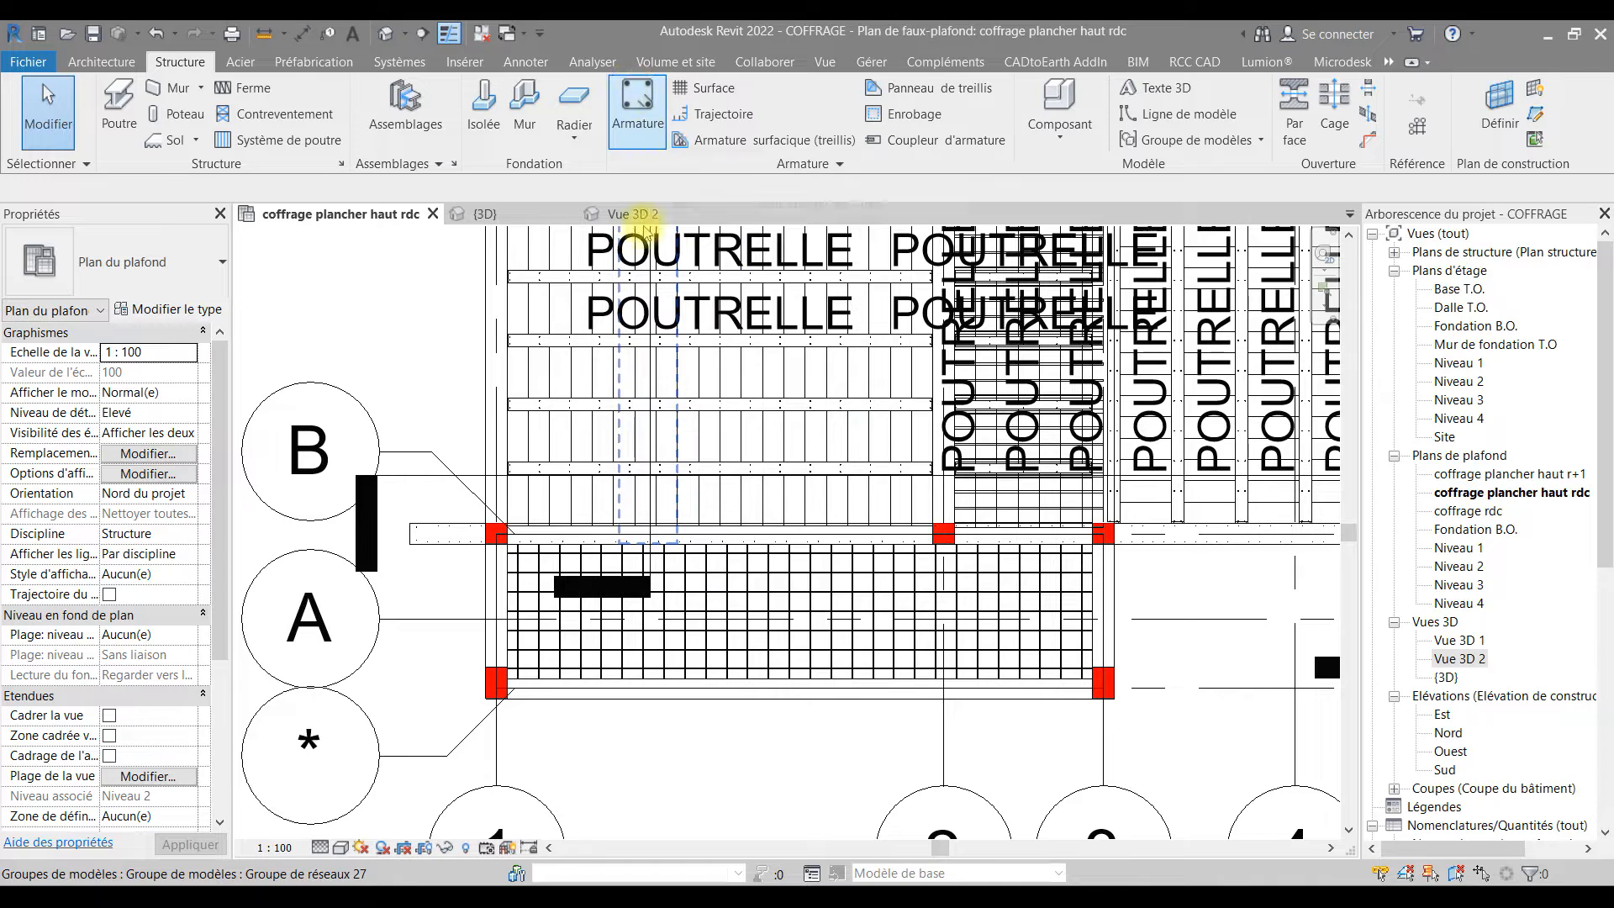
left_click(480, 214)
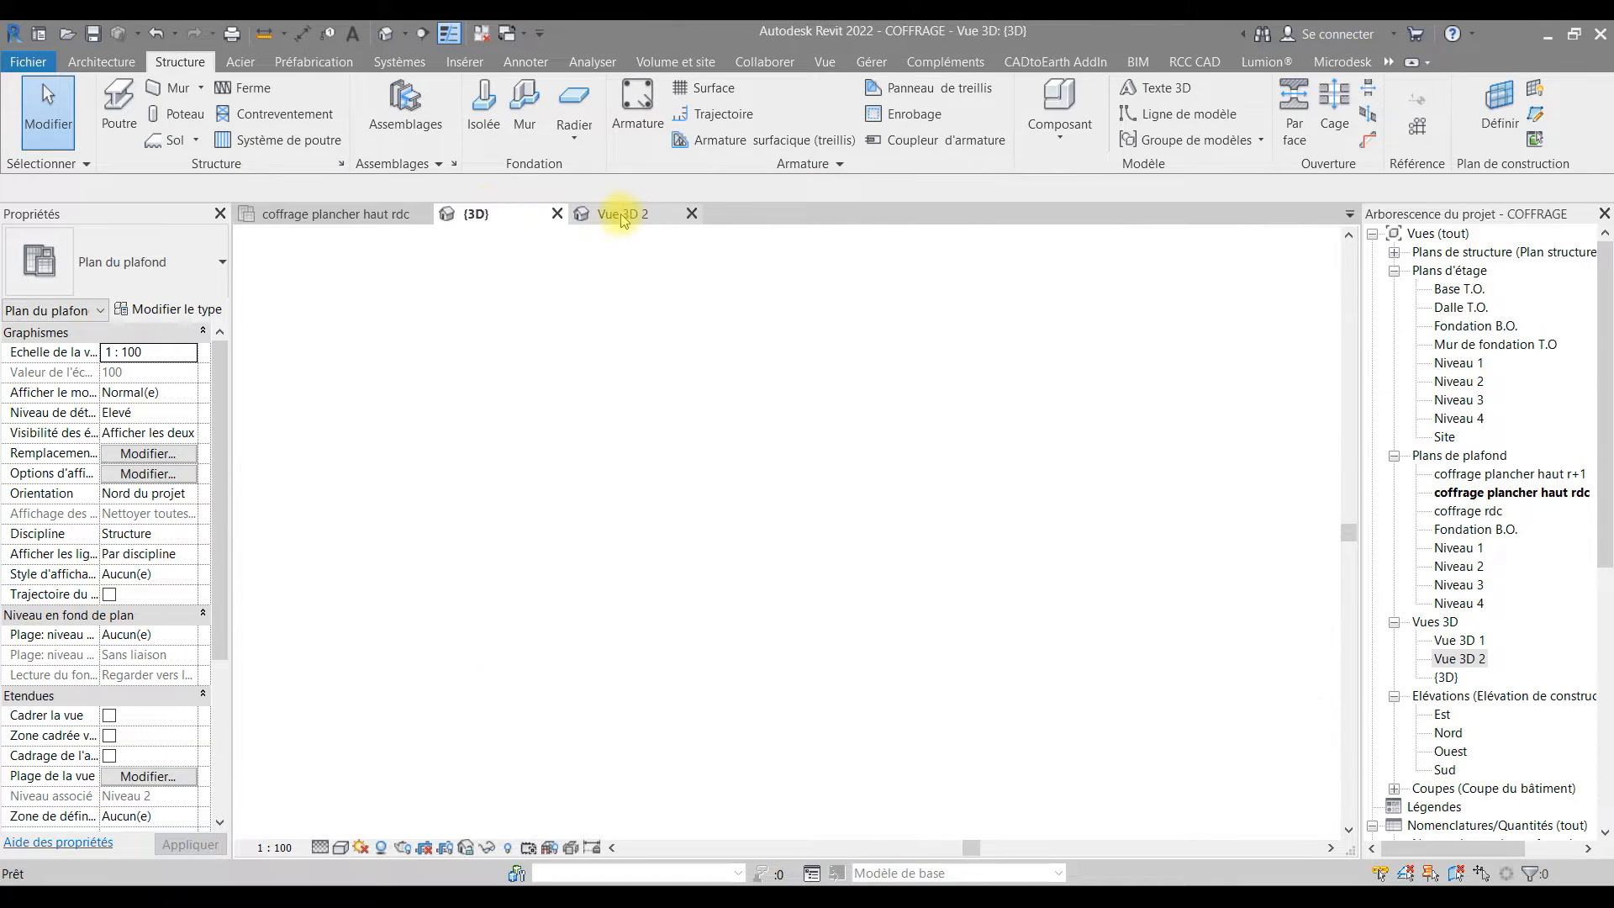
left_click(620, 213)
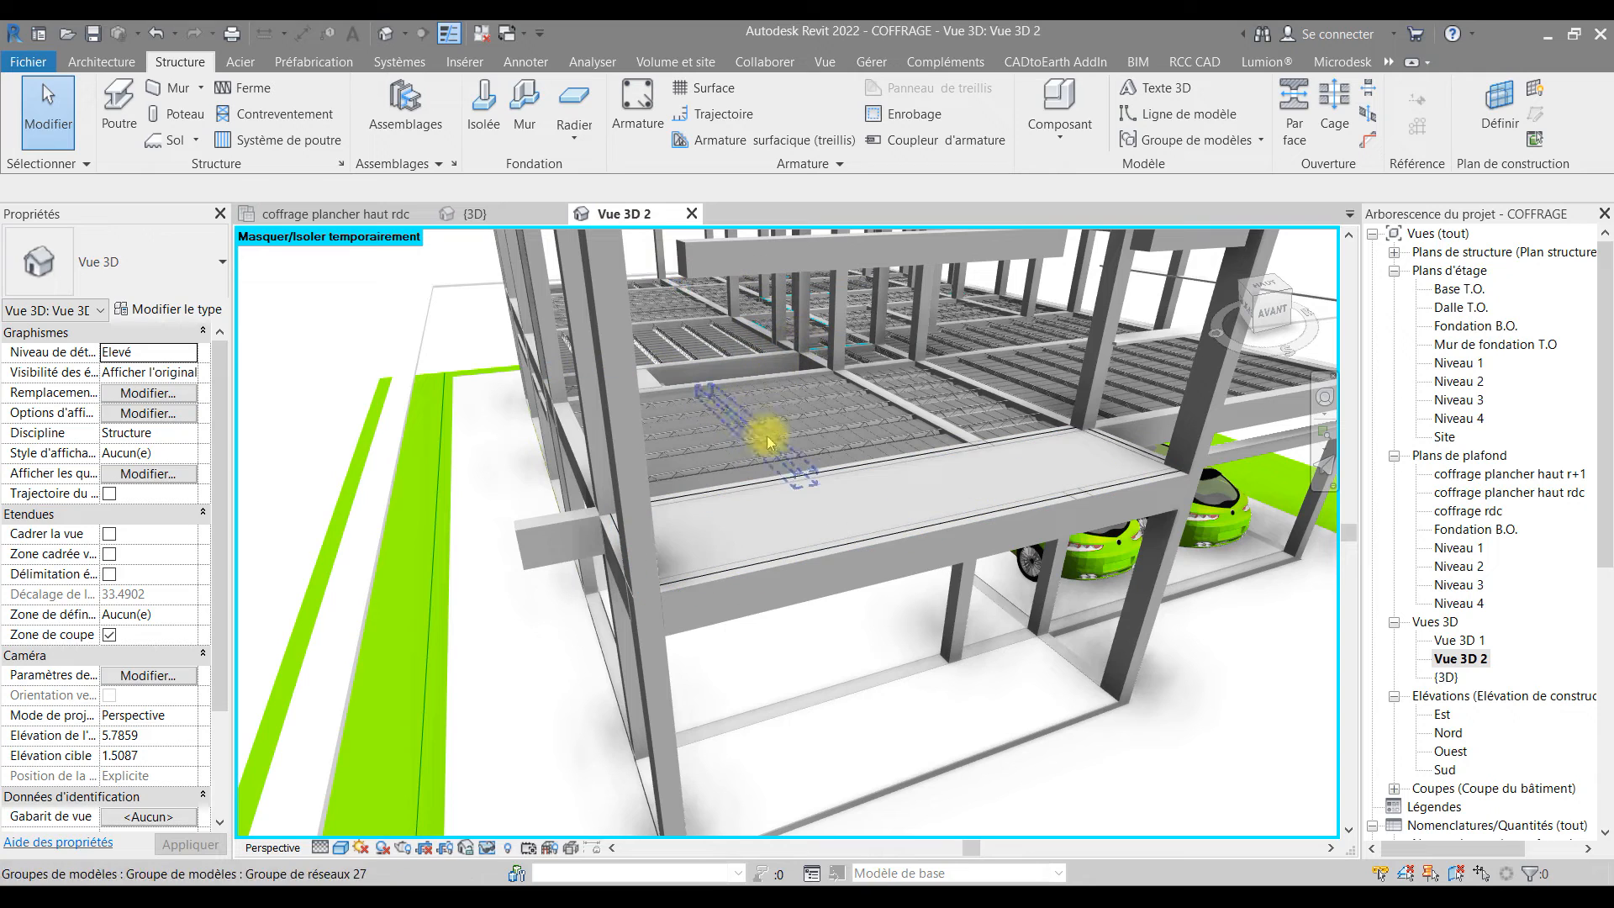
left_click(328, 214)
scroll(584, 479, "down", 5)
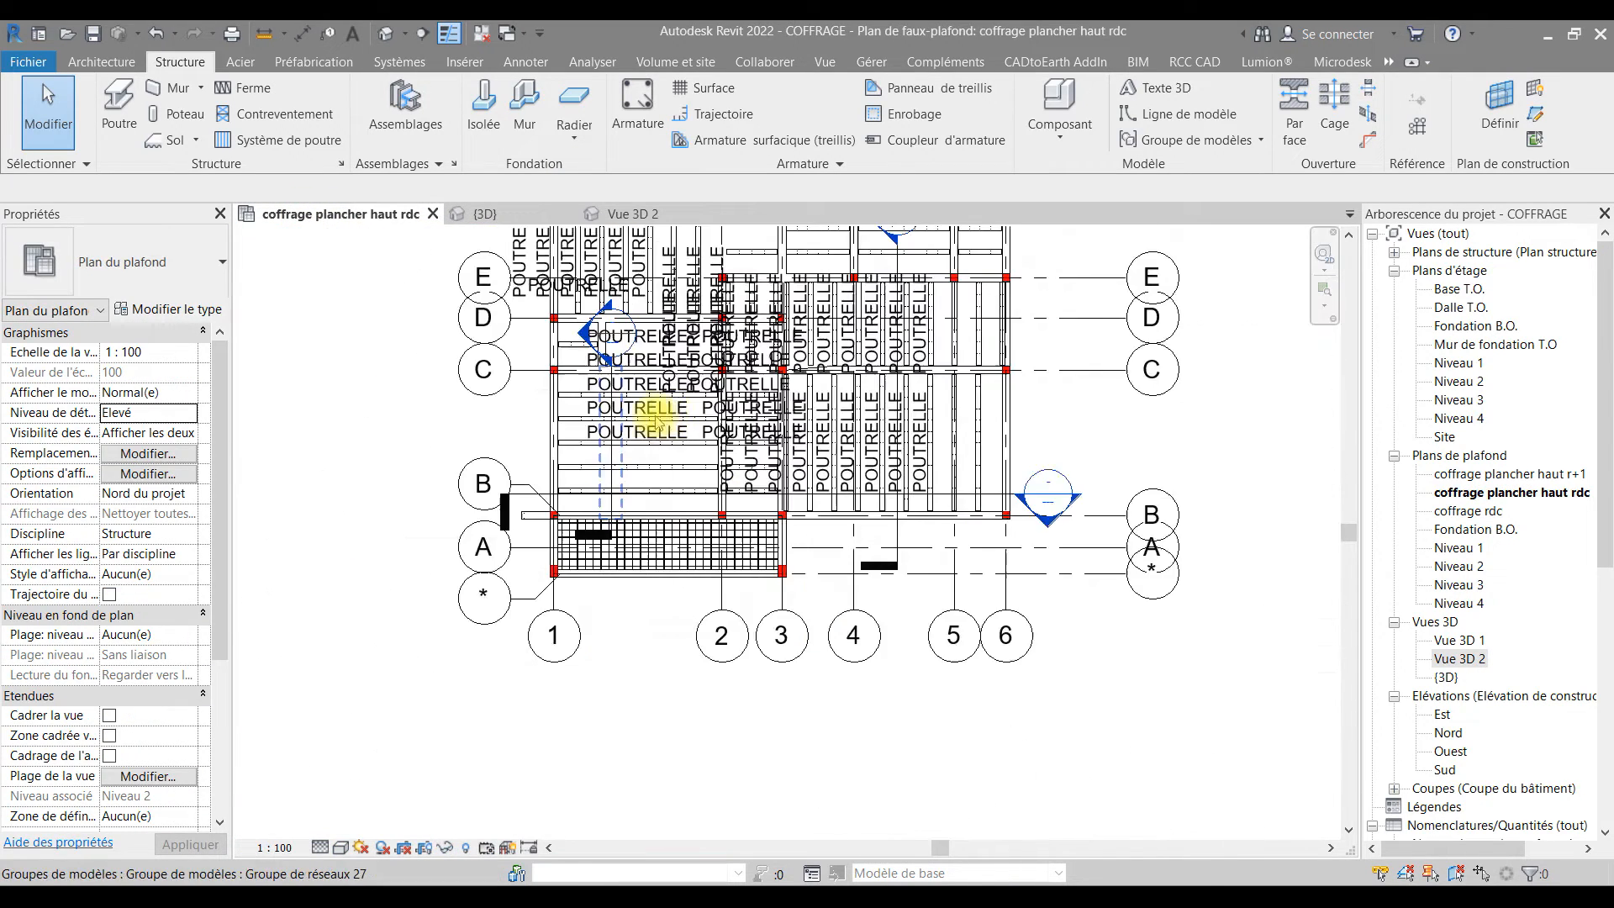
middle_click_drag(668, 433, 690, 542)
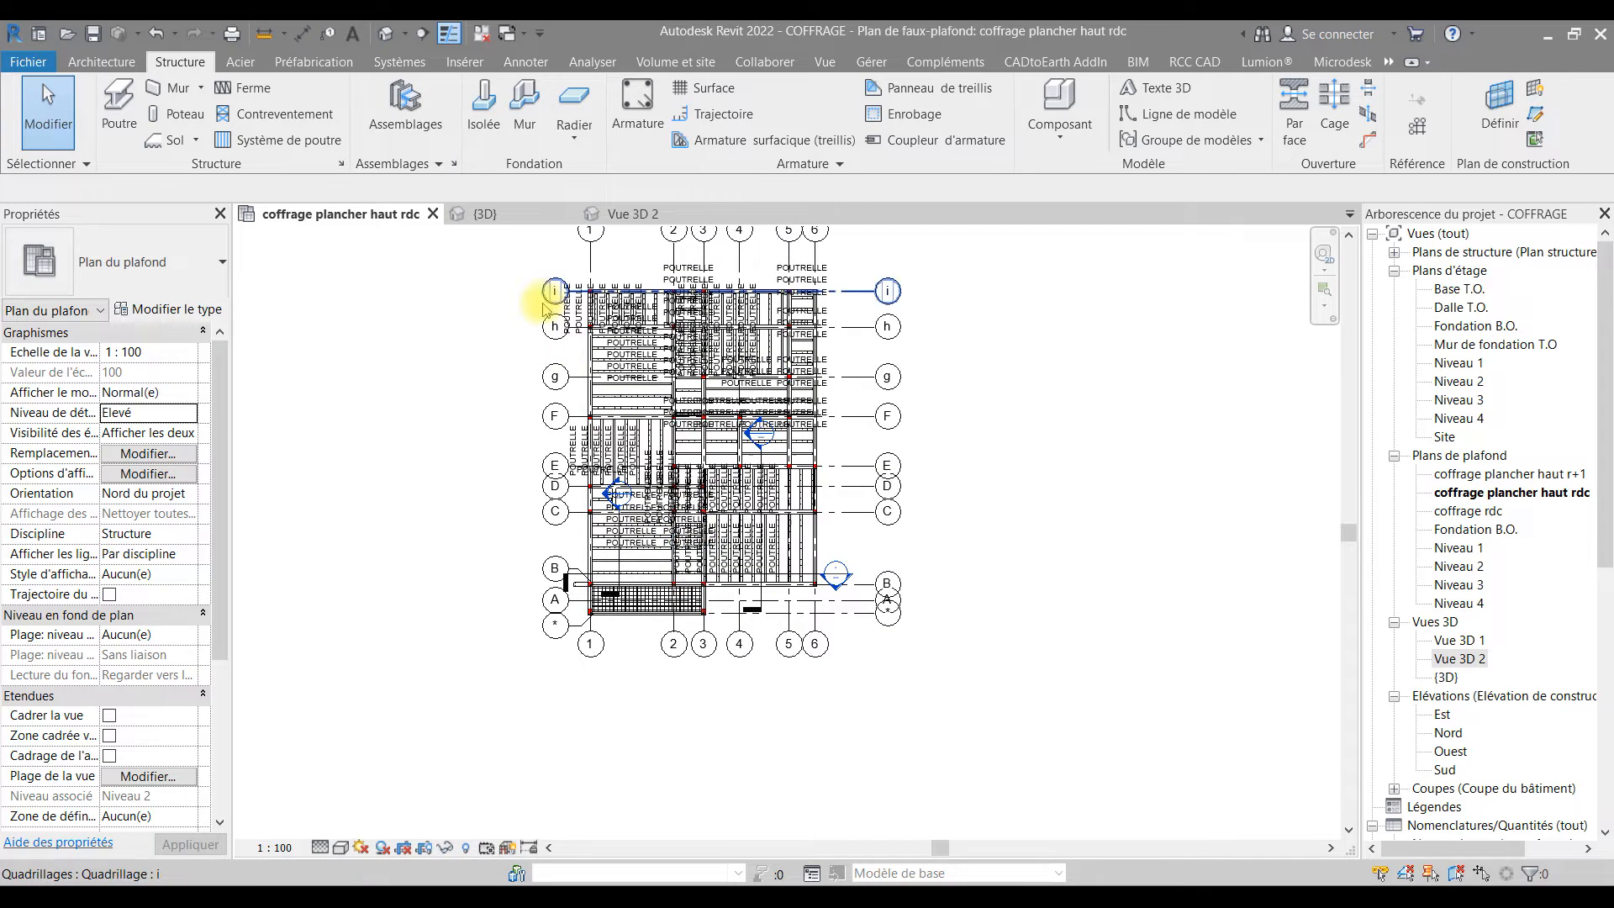
scroll(578, 318, "up", 3)
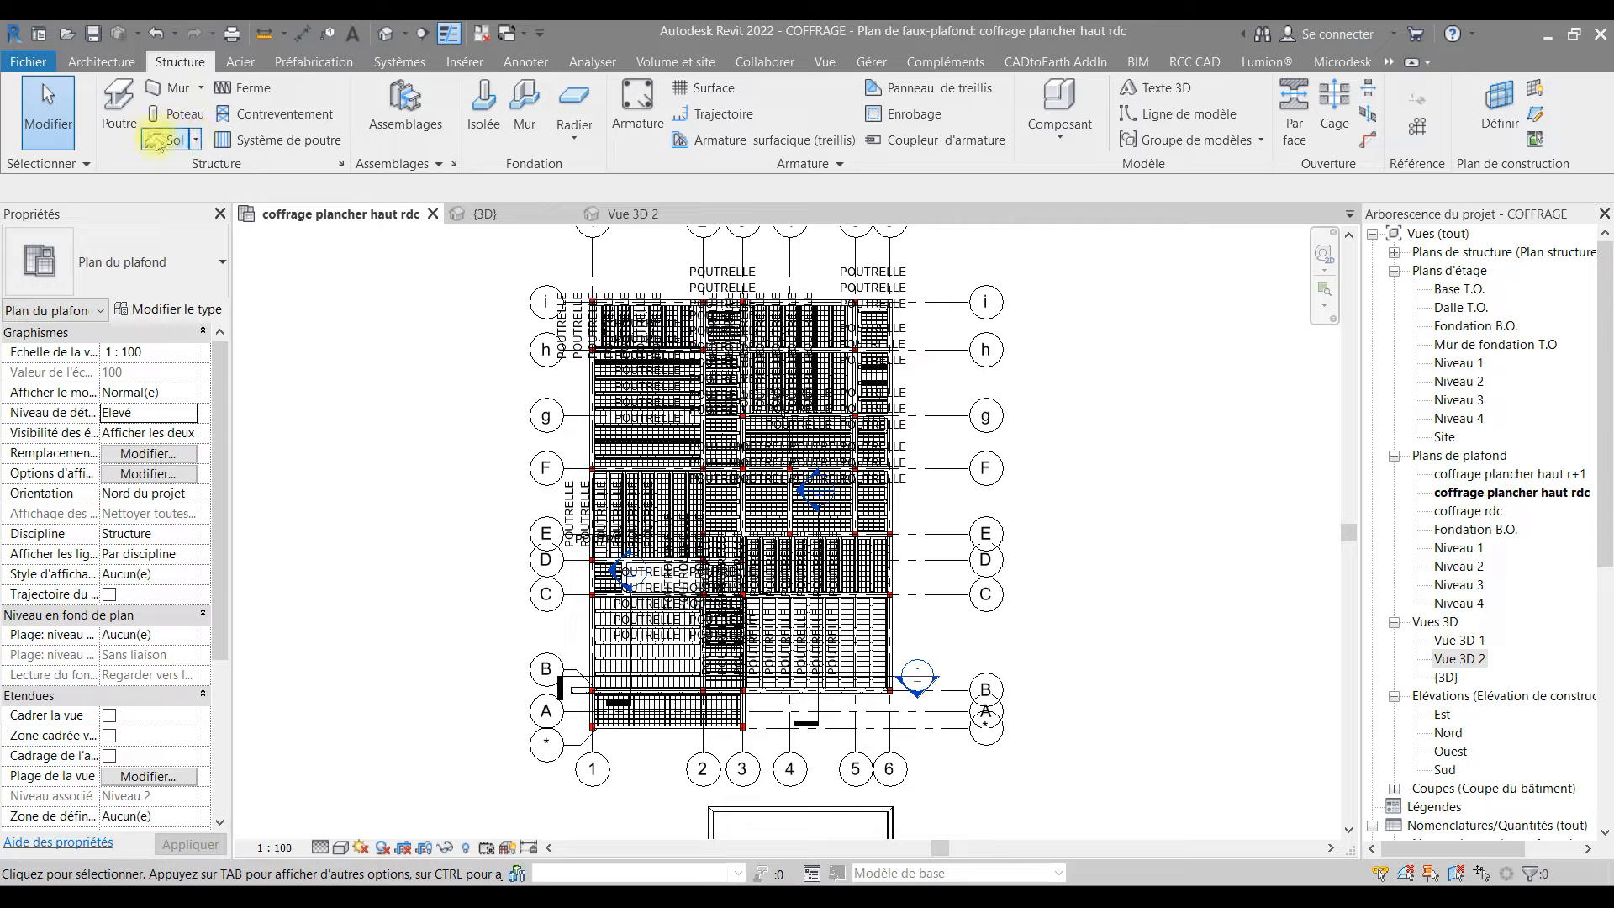
- Try to start a structural floor in the coffrage plancher haut rdc plan
left_click(194, 140)
left_click(210, 177)
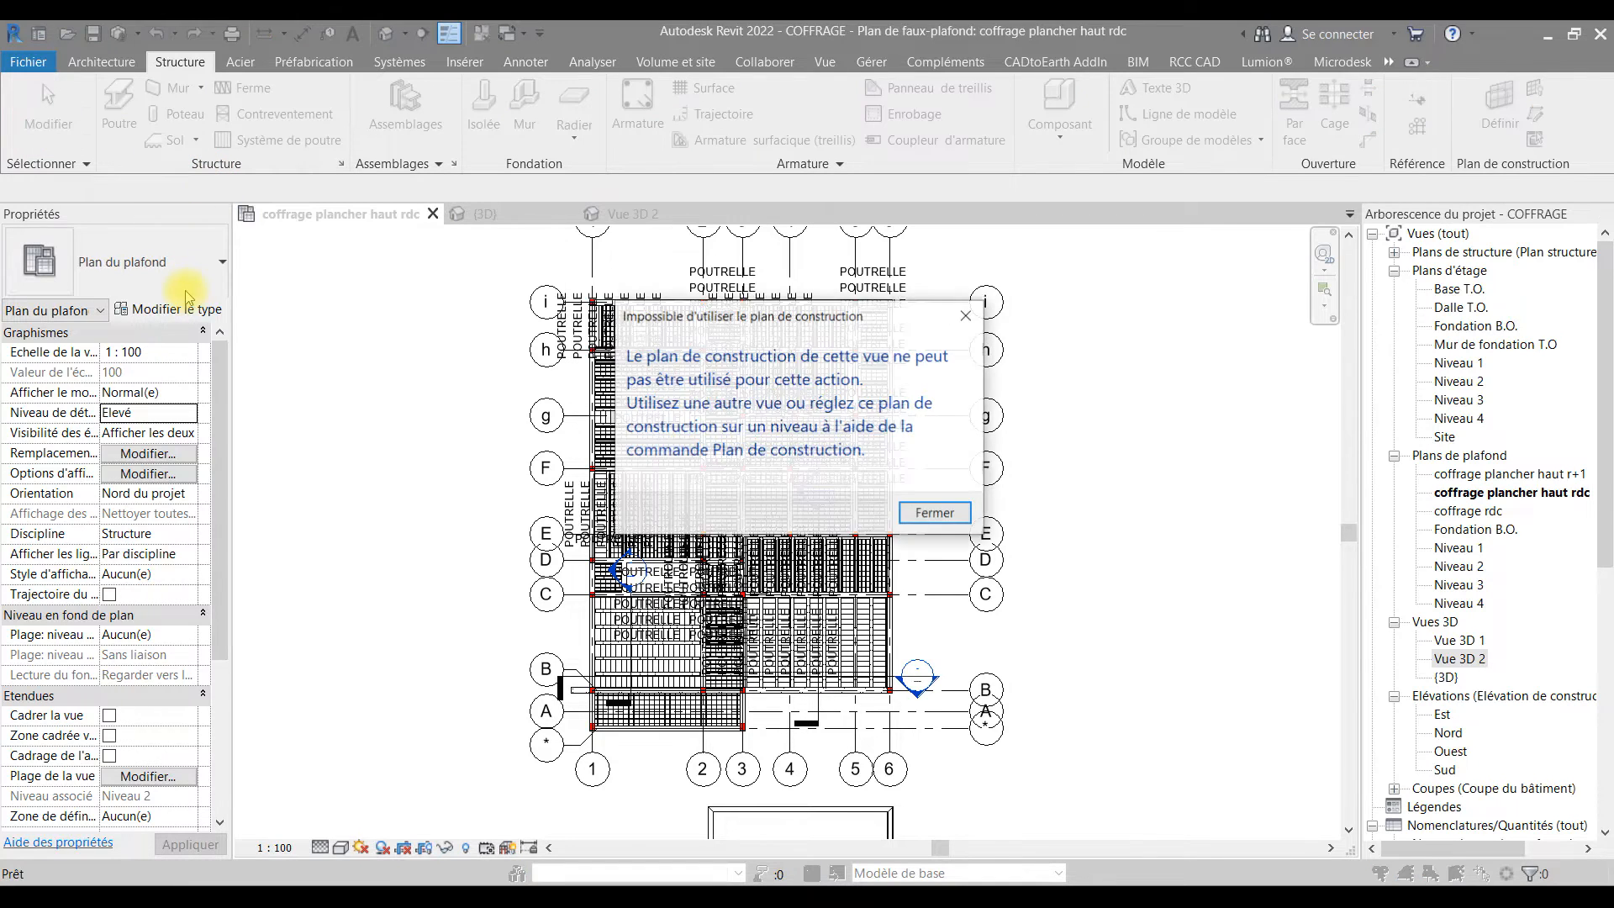
left_click(956, 514)
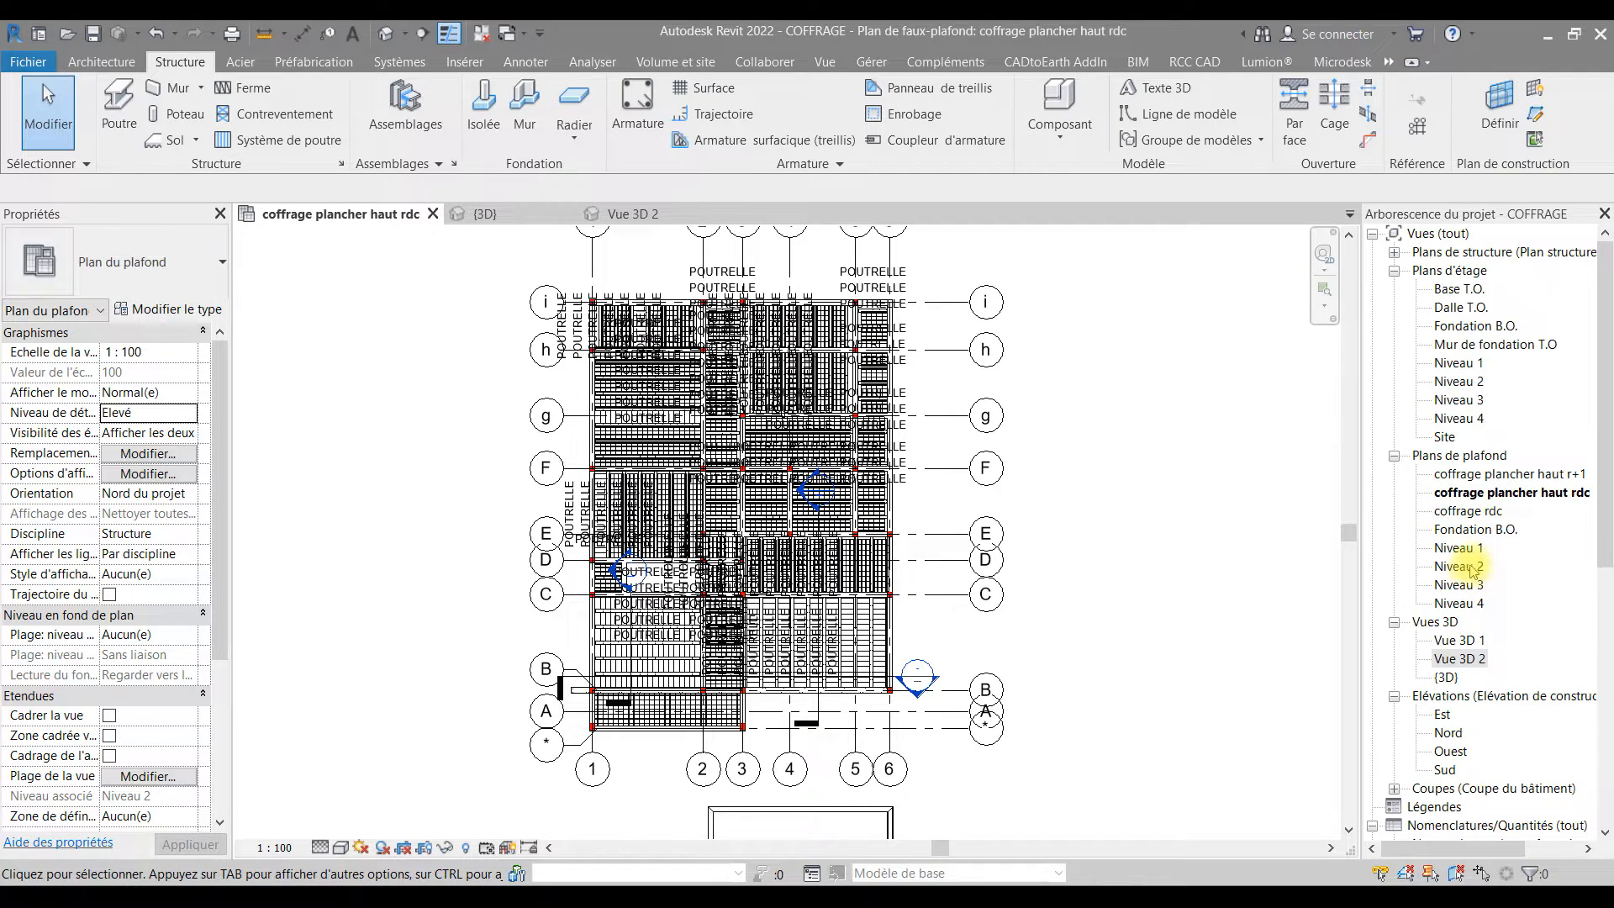
- Start a structural floor sketch in the Niveau 2 ceiling plan and open the floor's type properties
double_click(1463, 567)
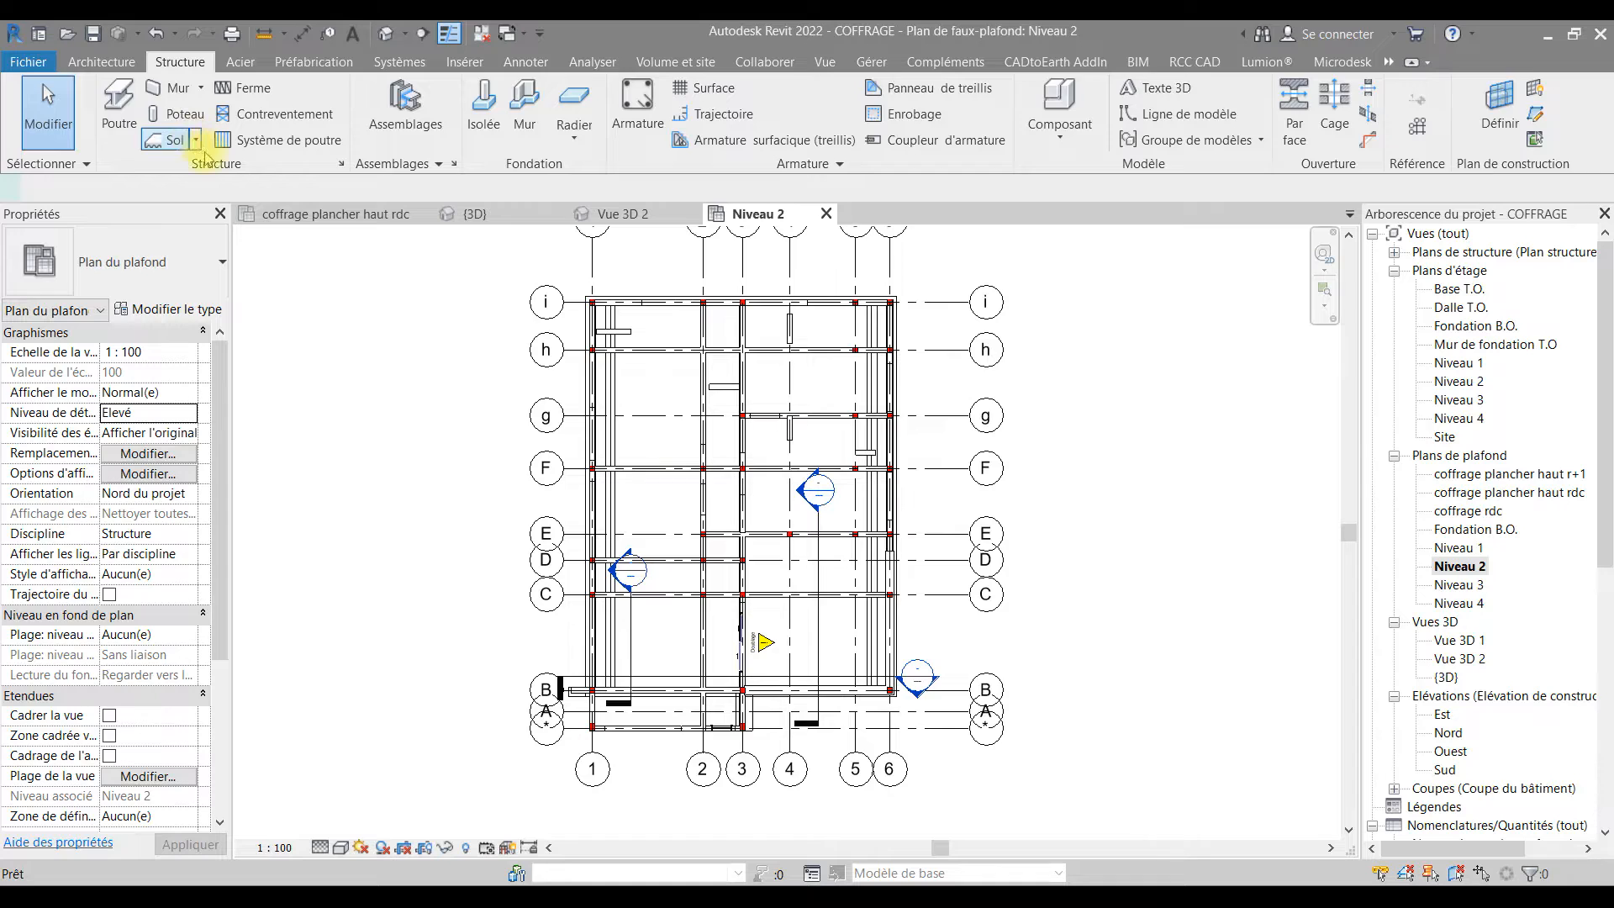
left_click(180, 140)
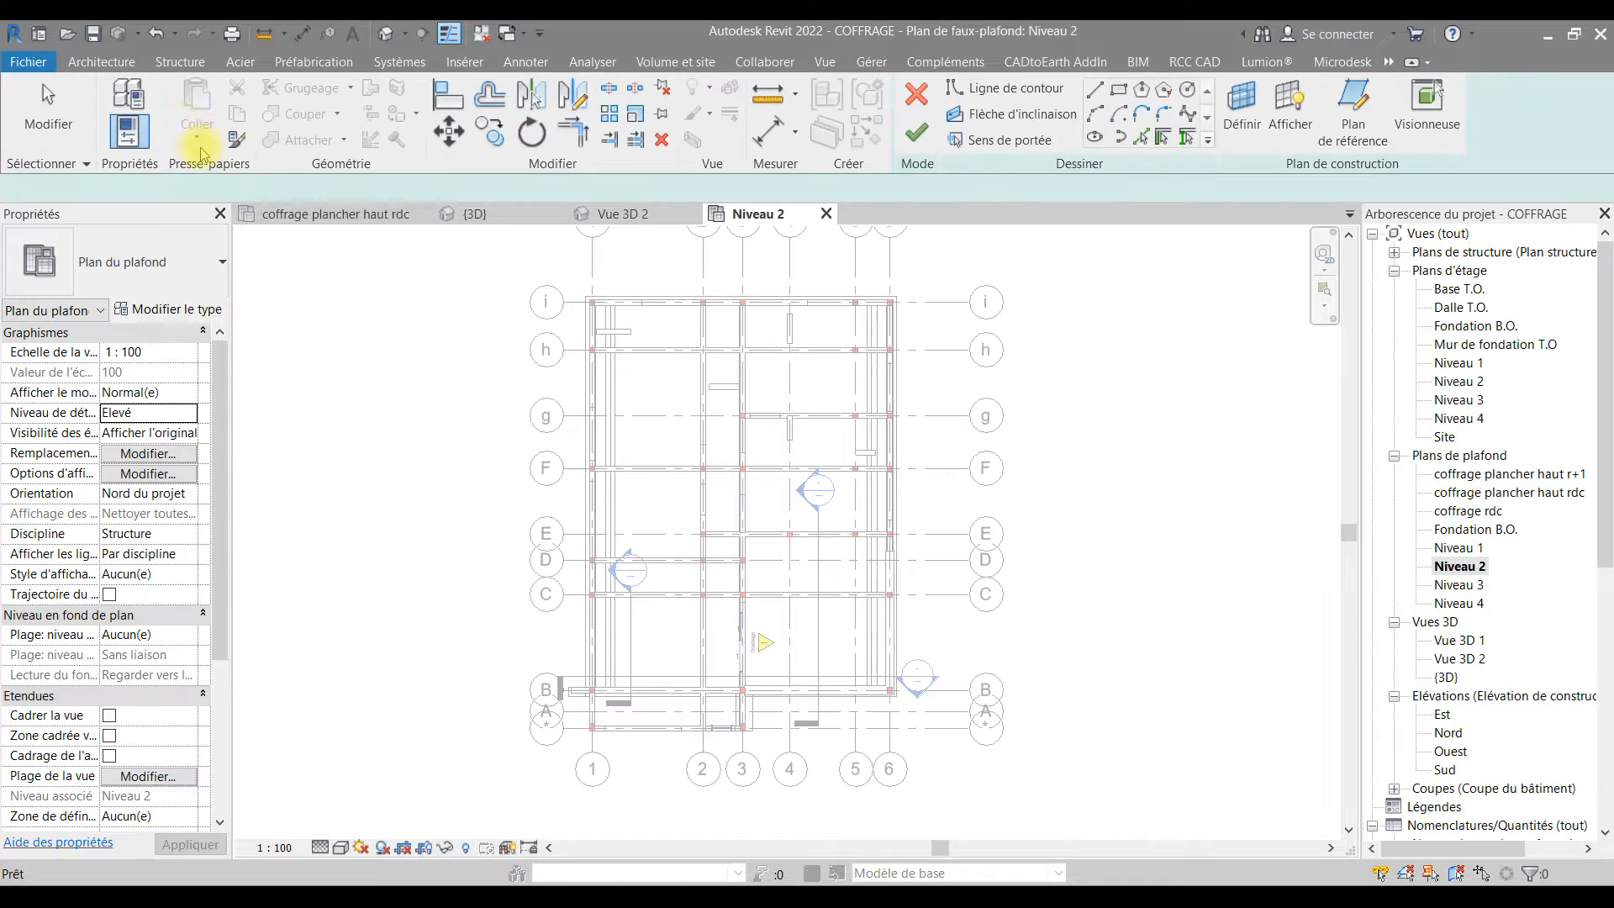
left_click(155, 316)
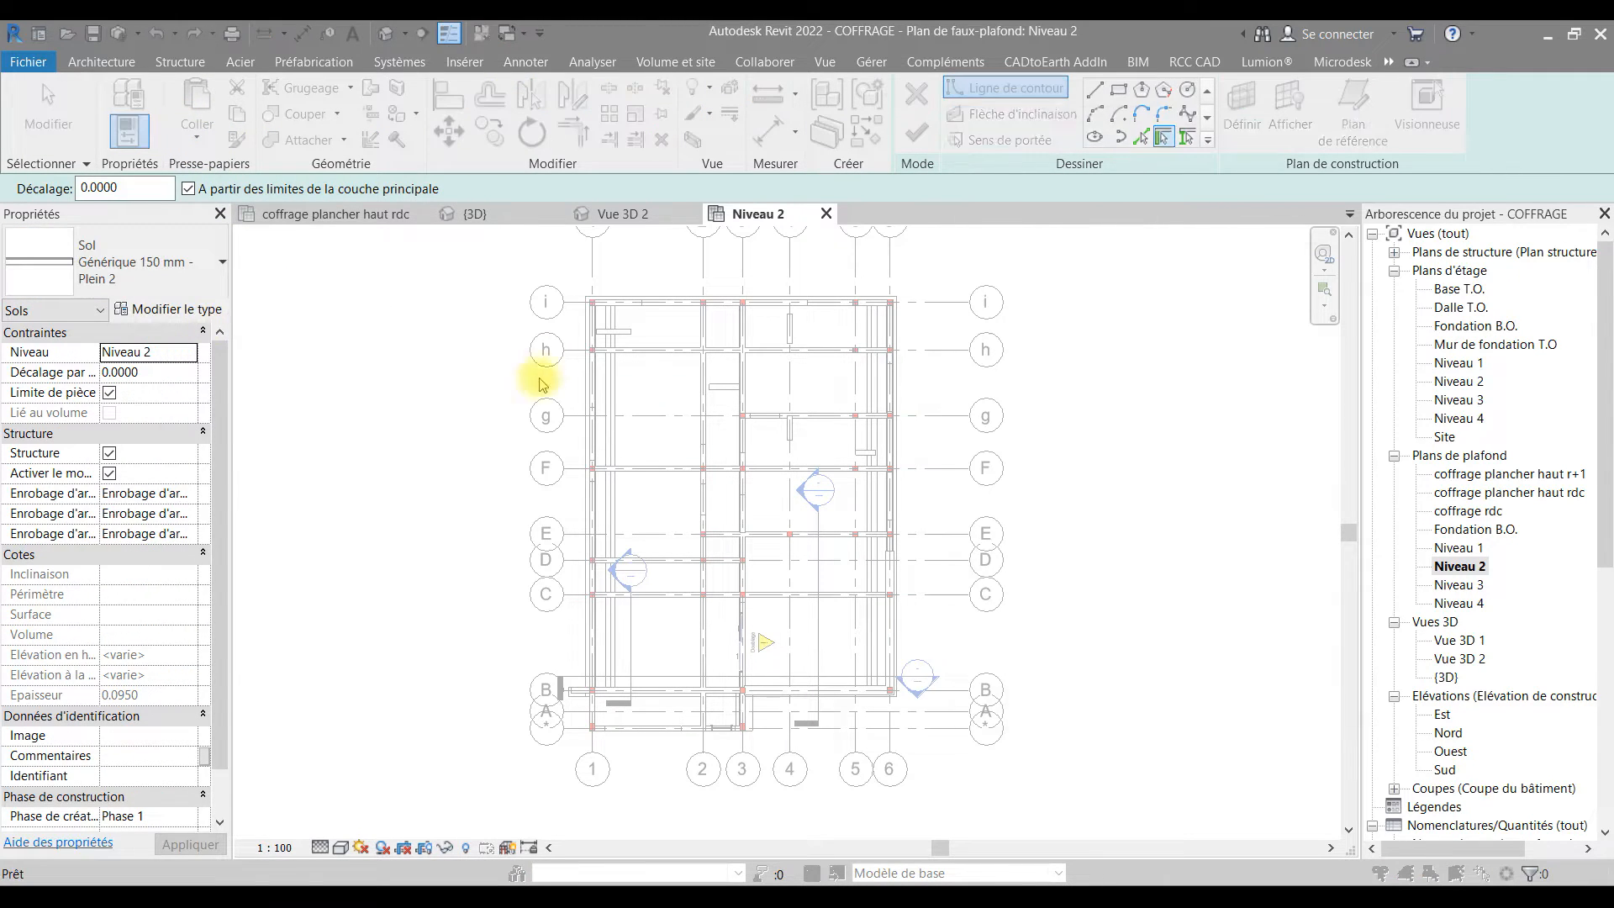
- Try to duplicate the Générique 150 mm - Plein 2 floor type under the name DALLE DE COMPRESSION
left_click(1274, 205)
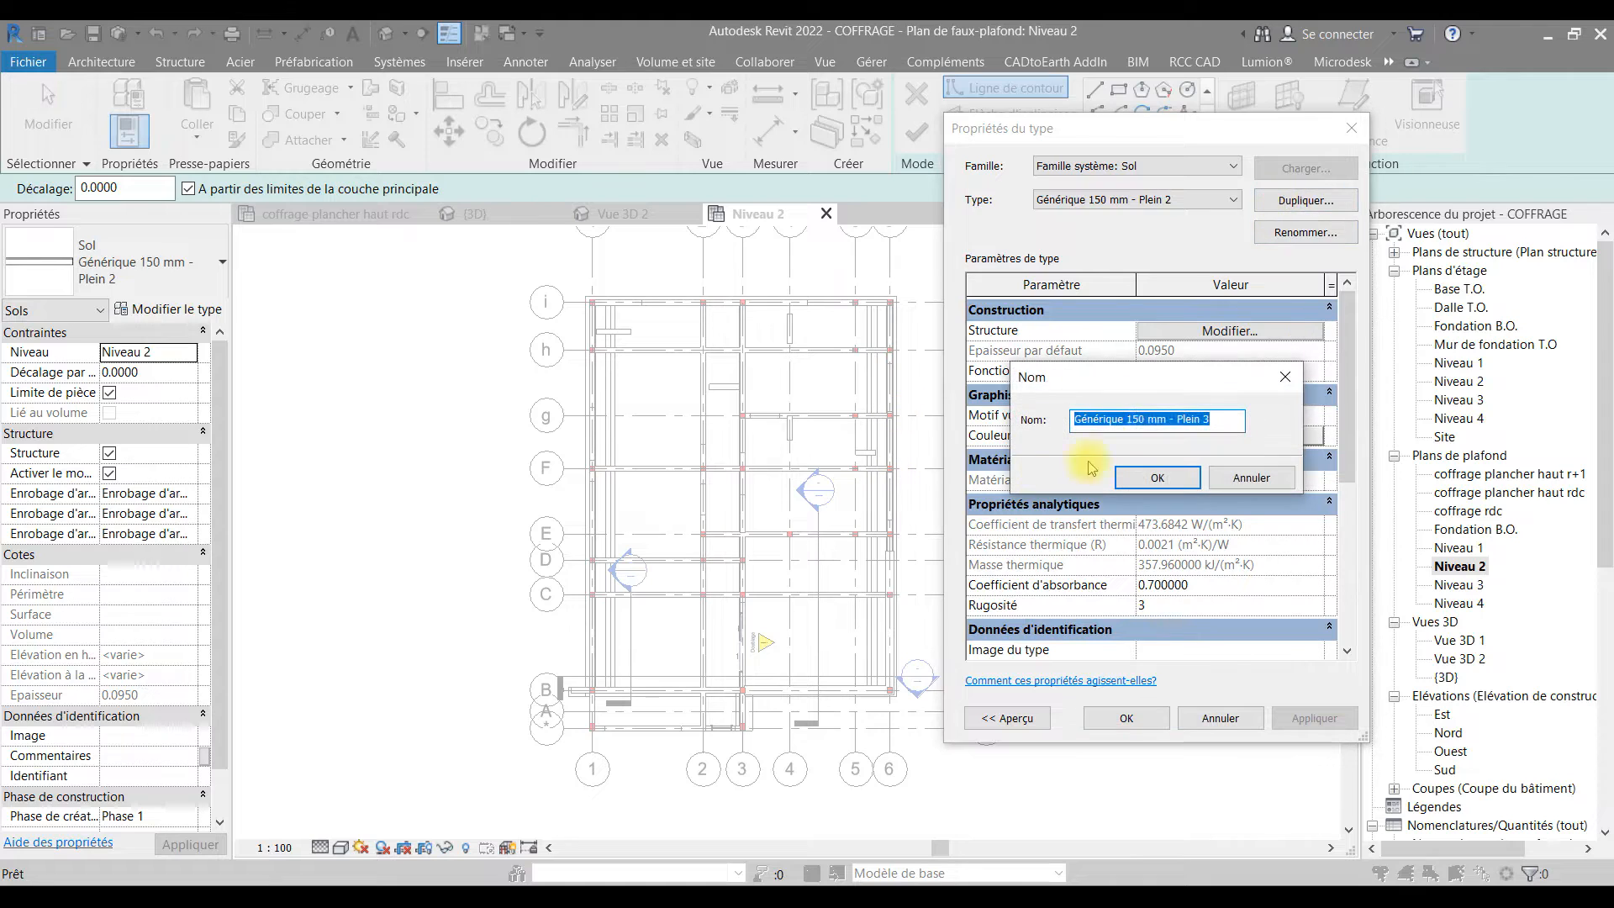
type("D")
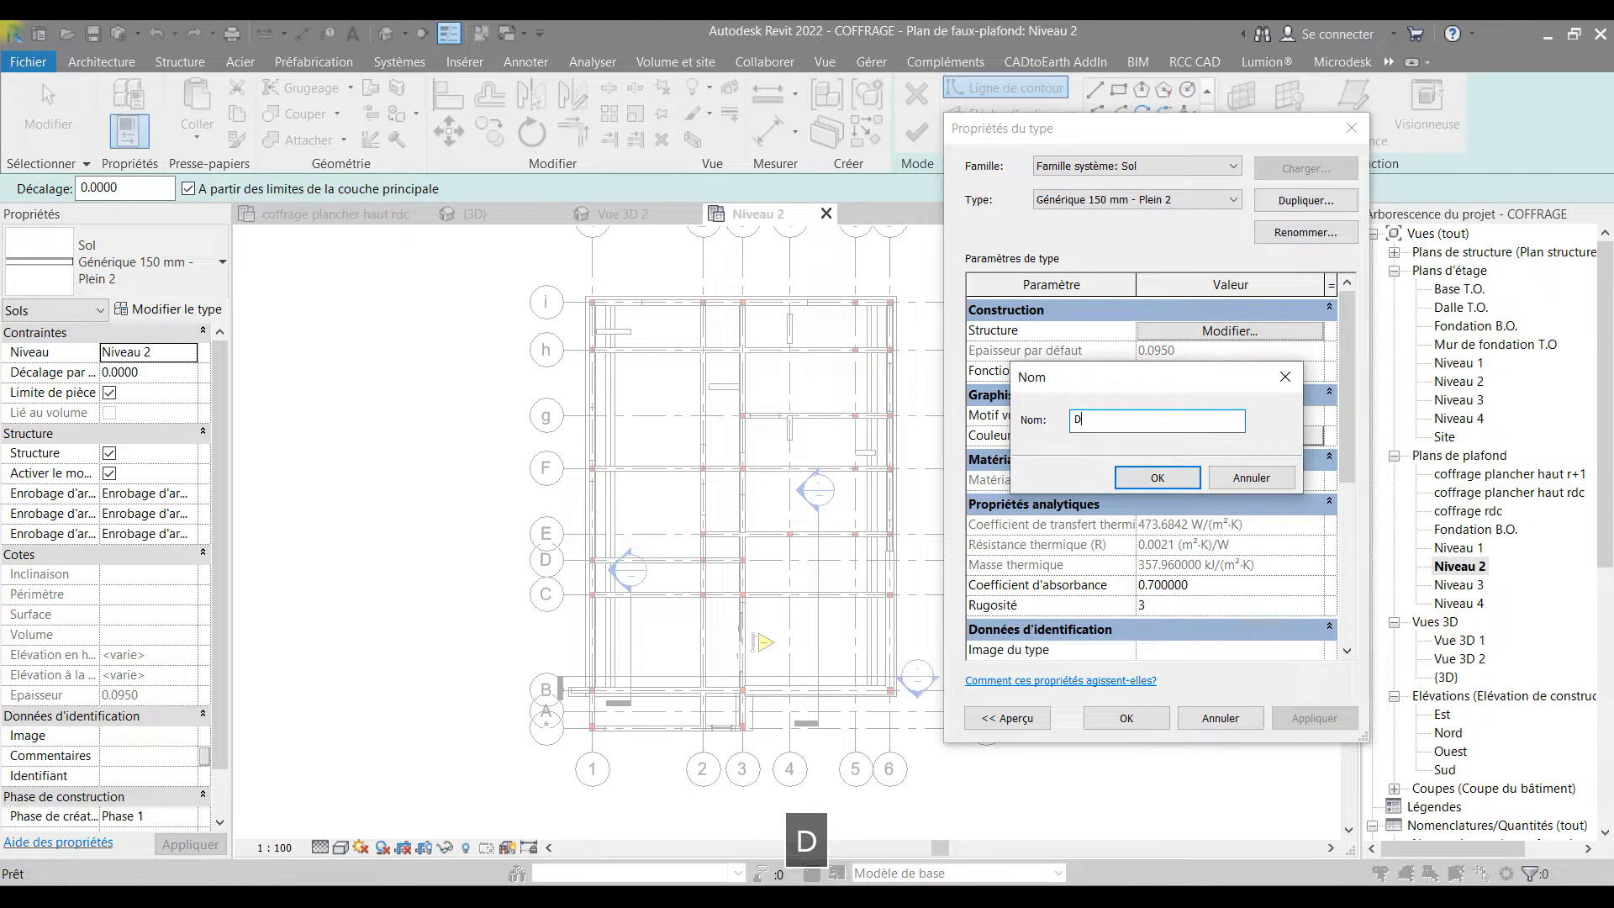
type("ALLE DE ")
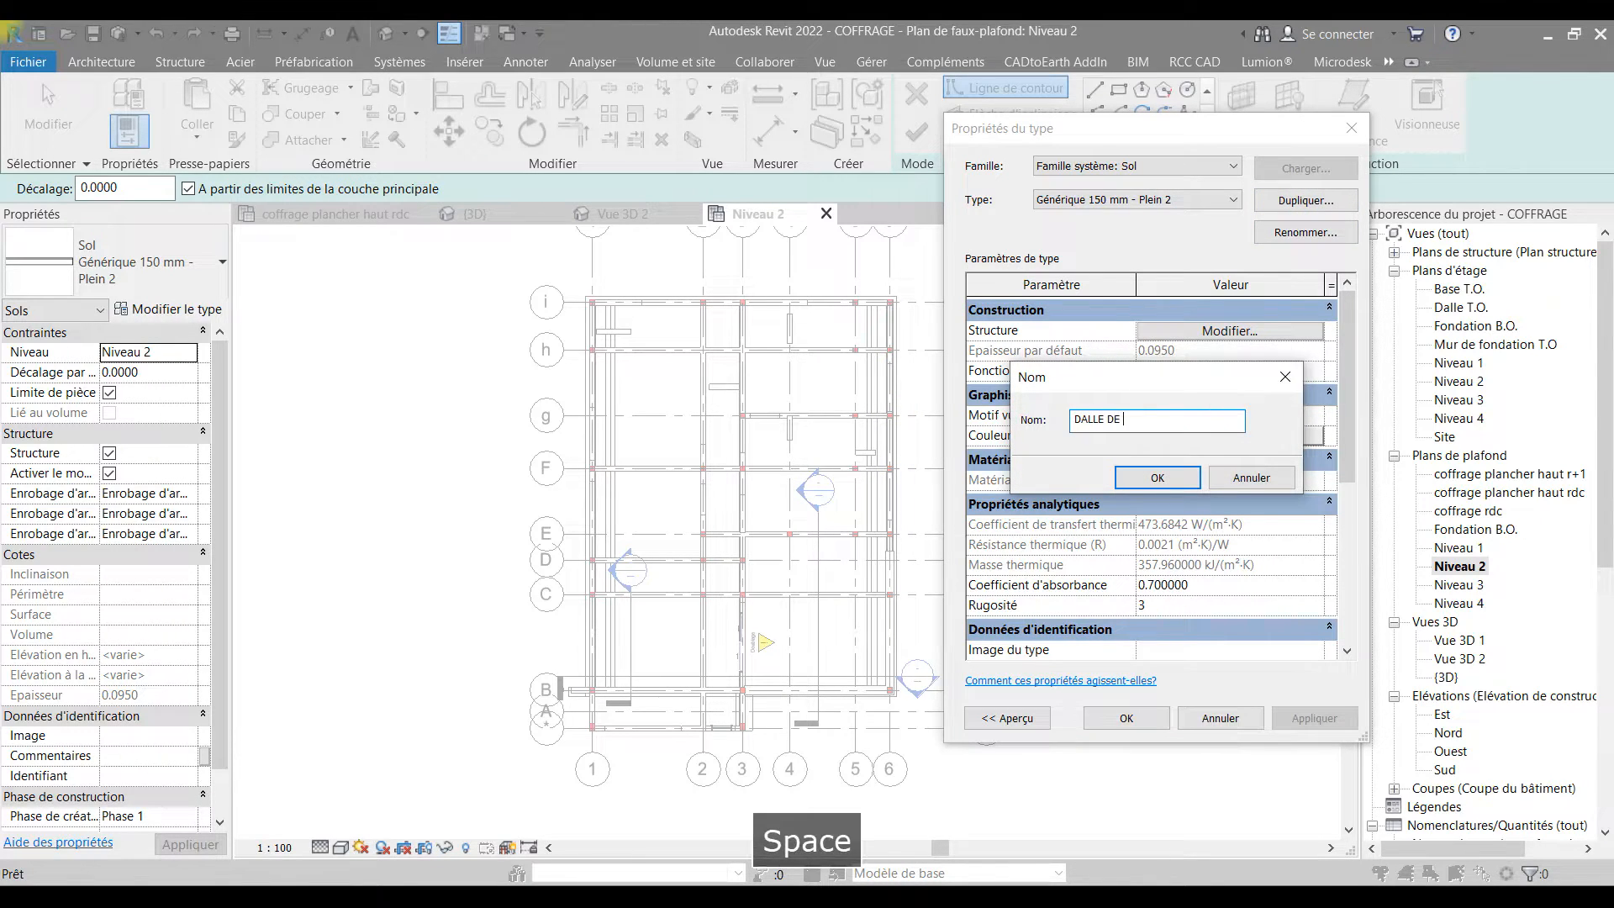
type("CO?PRESSION")
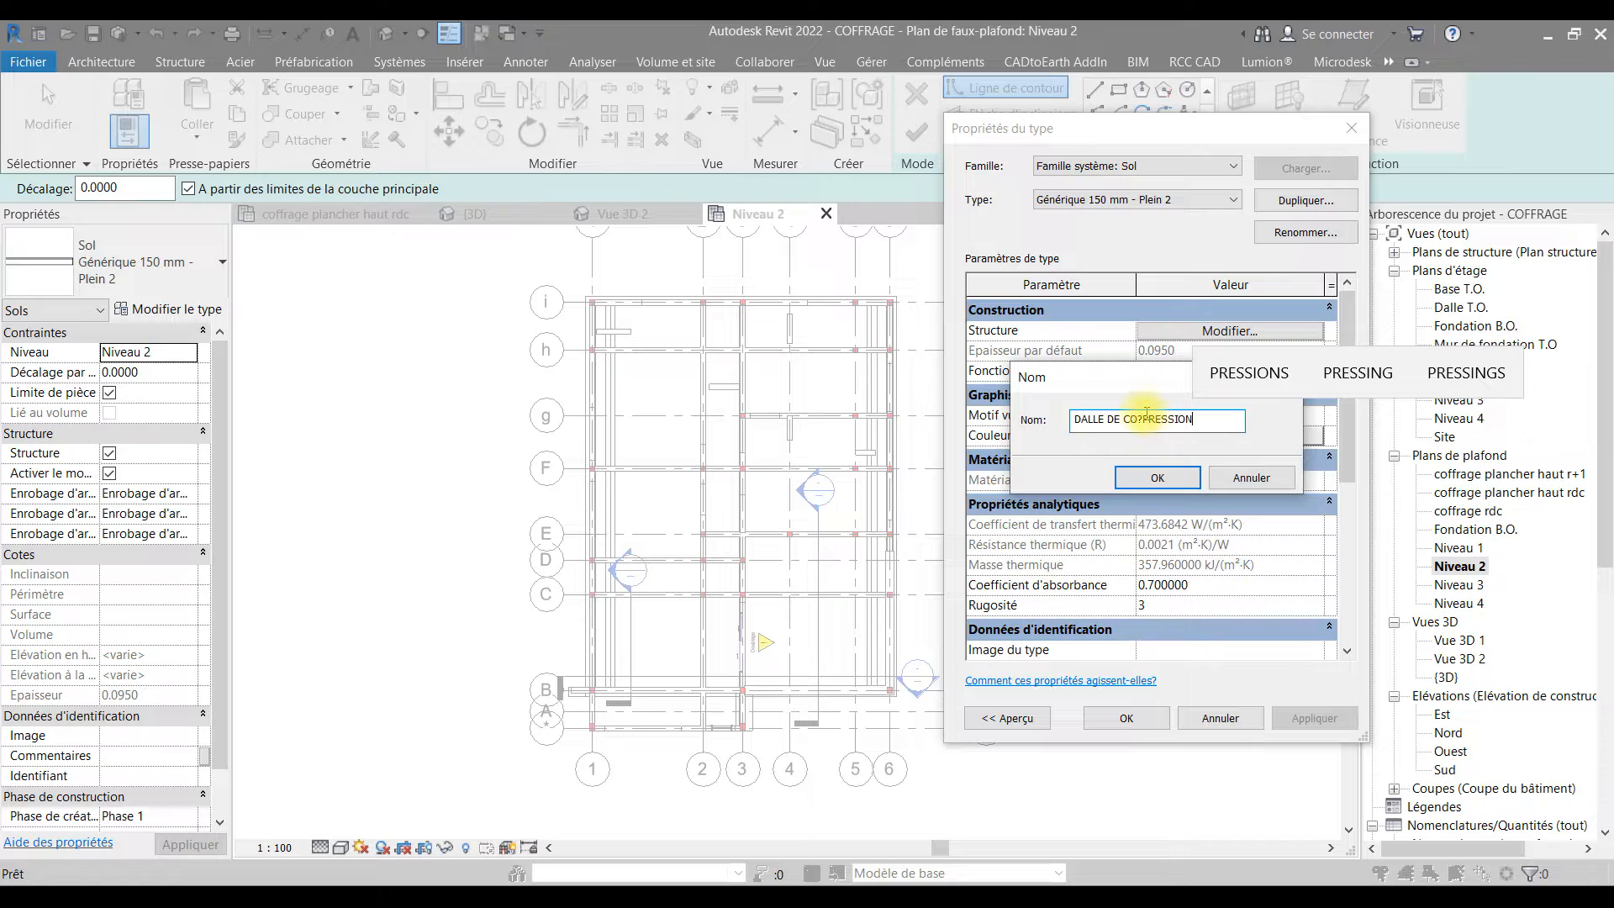
left_click_drag(1143, 419, 1150, 419)
key("BackSpace")
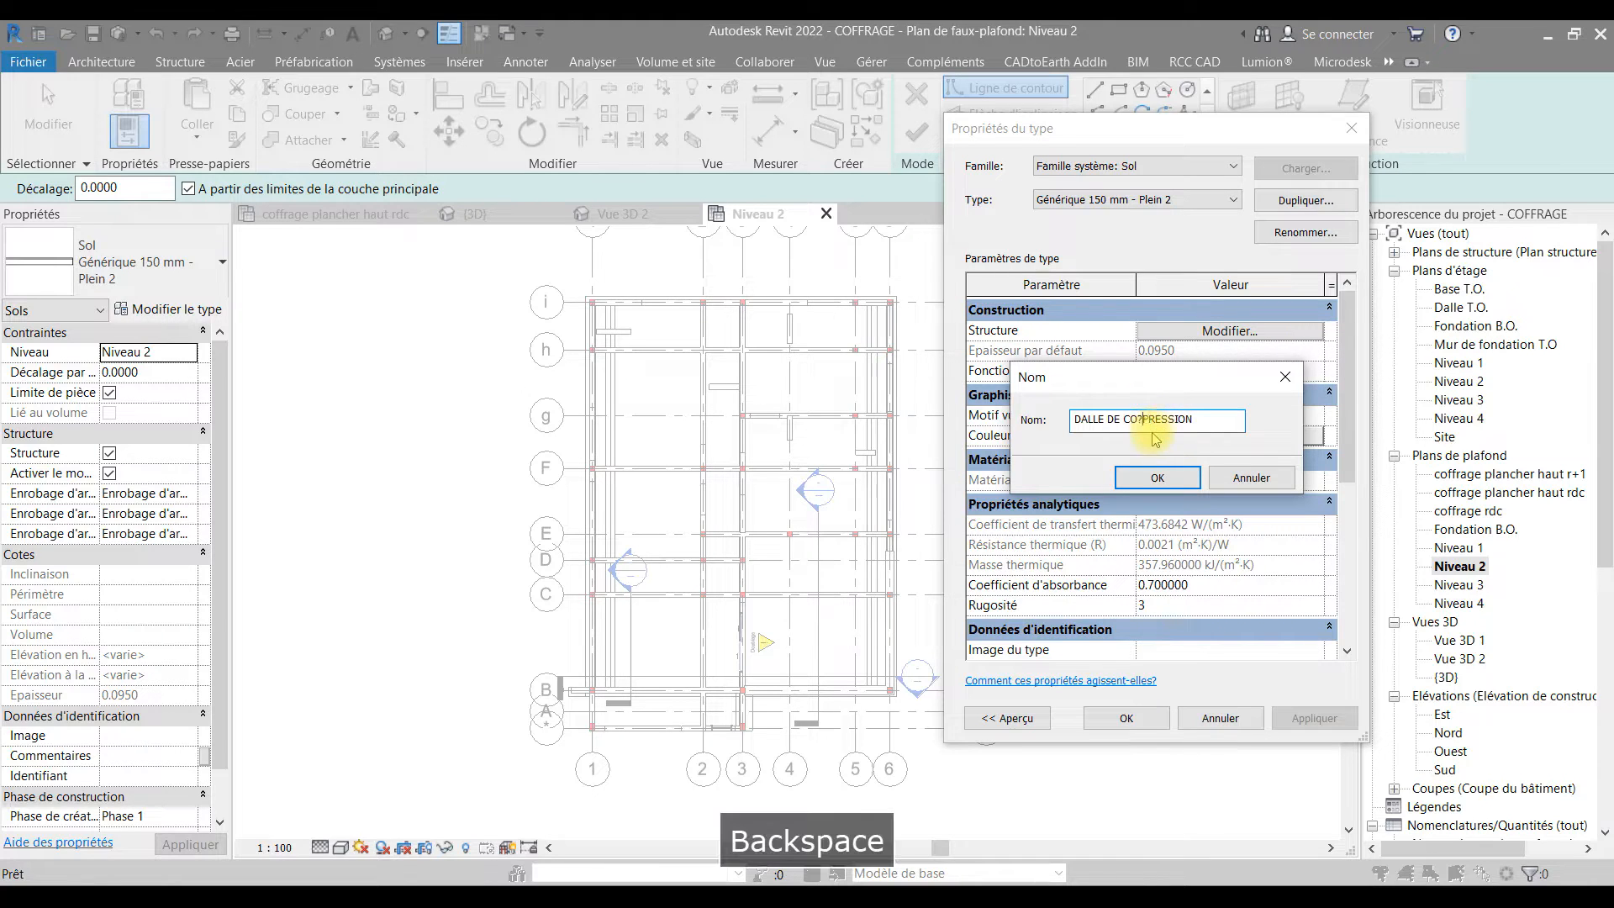
type("M")
left_click(1156, 477)
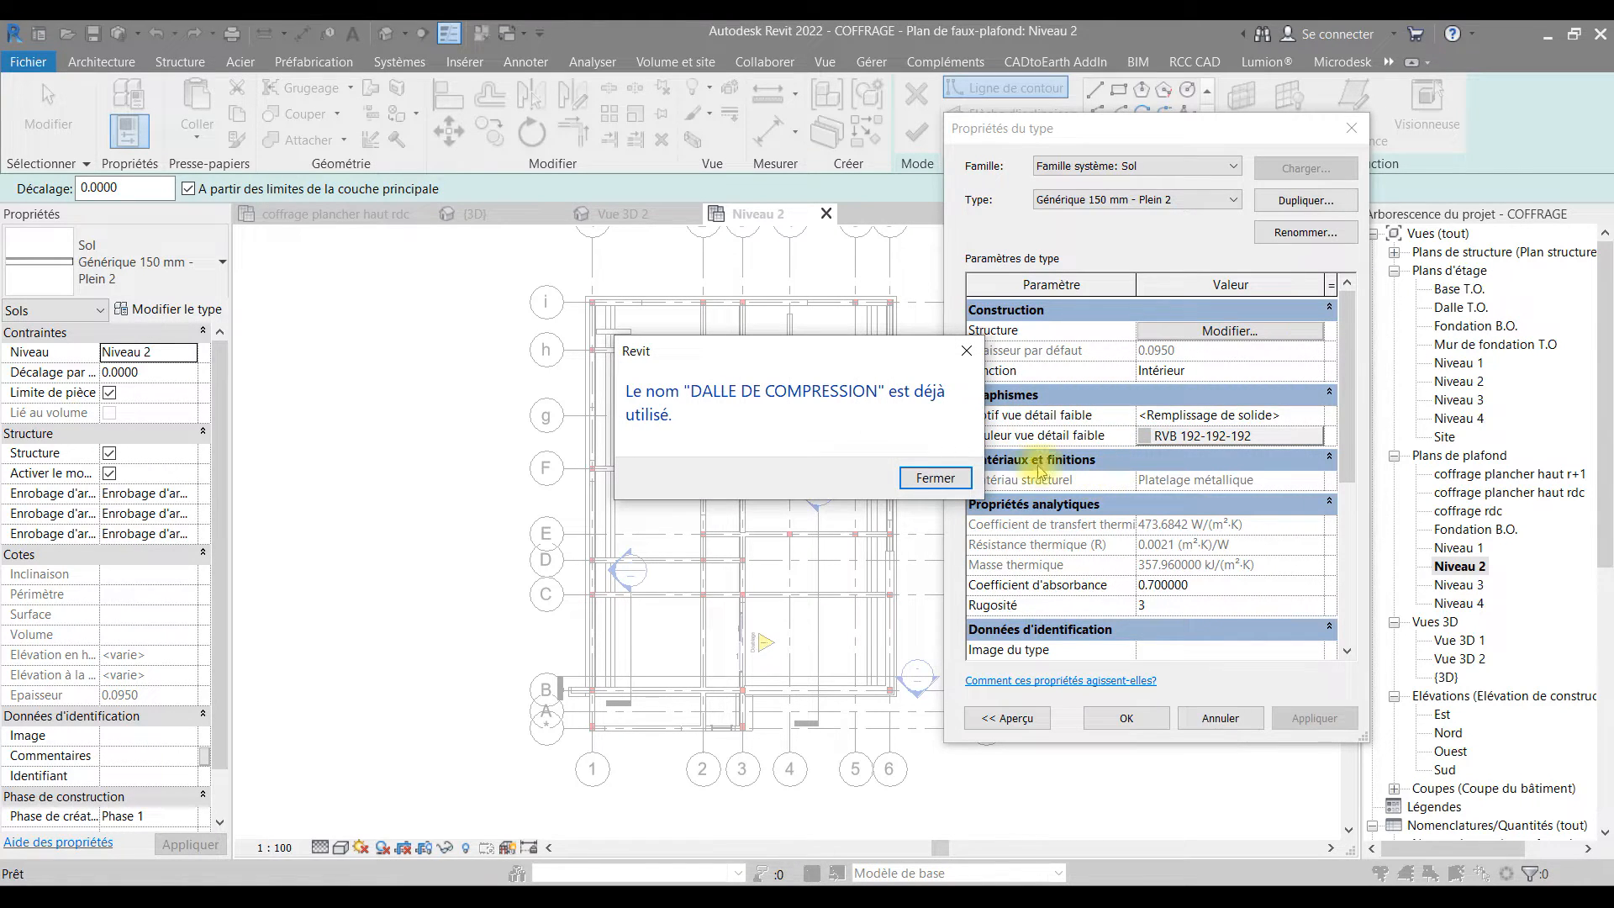
left_click(935, 479)
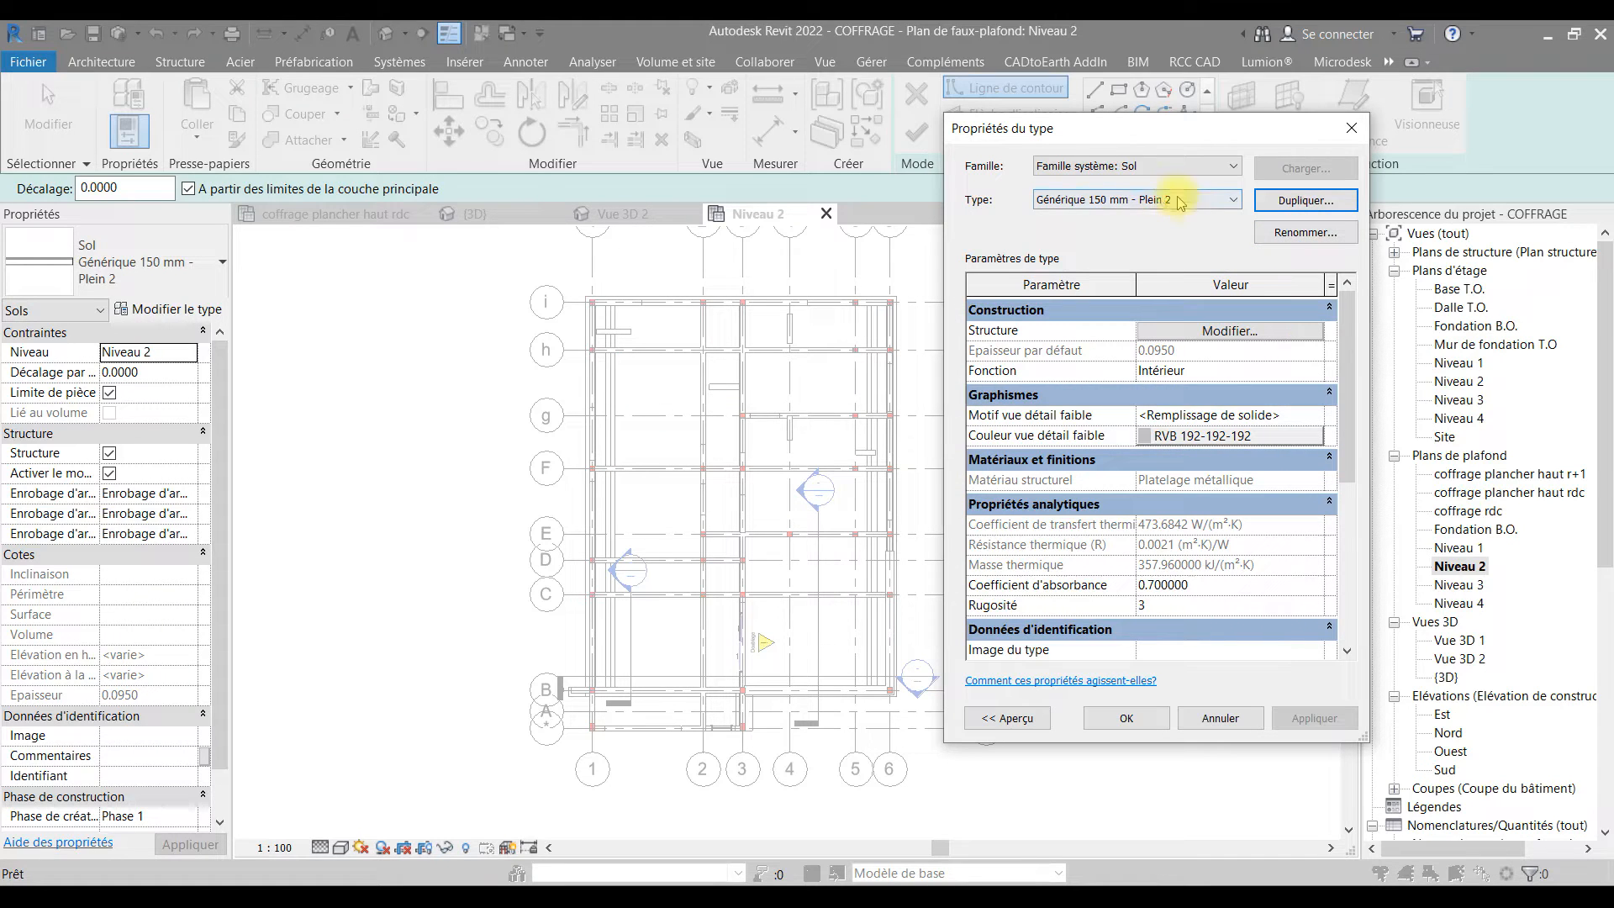
- Switch the floor type to dalle de compression and set its structural concrete layer's thickness to 0.05
left_click(1175, 209)
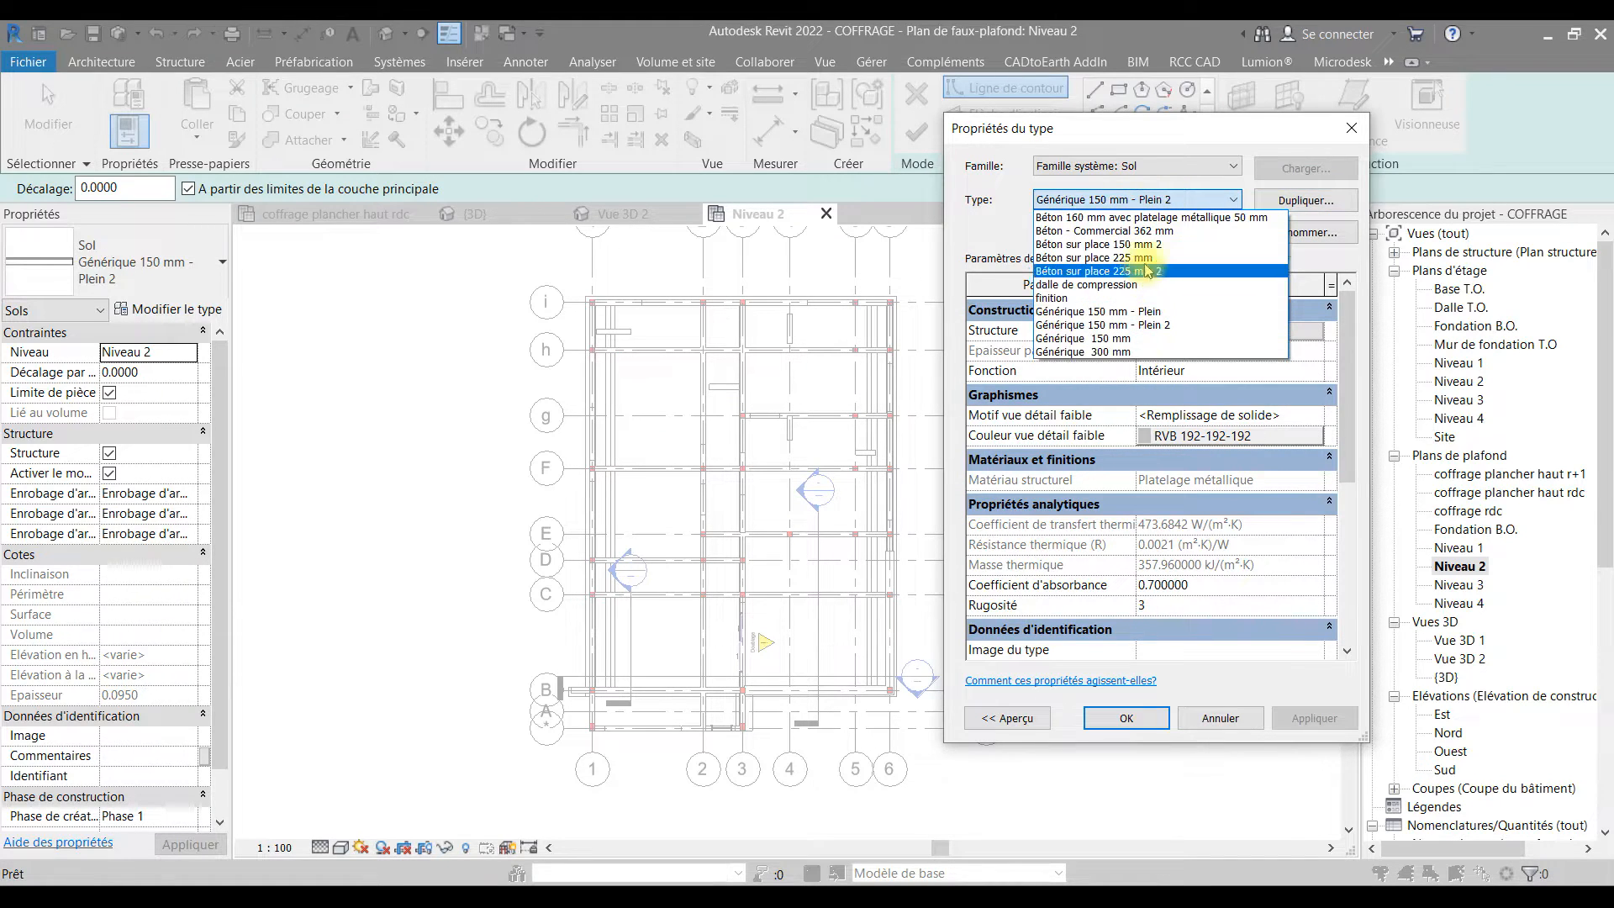
left_click(1128, 286)
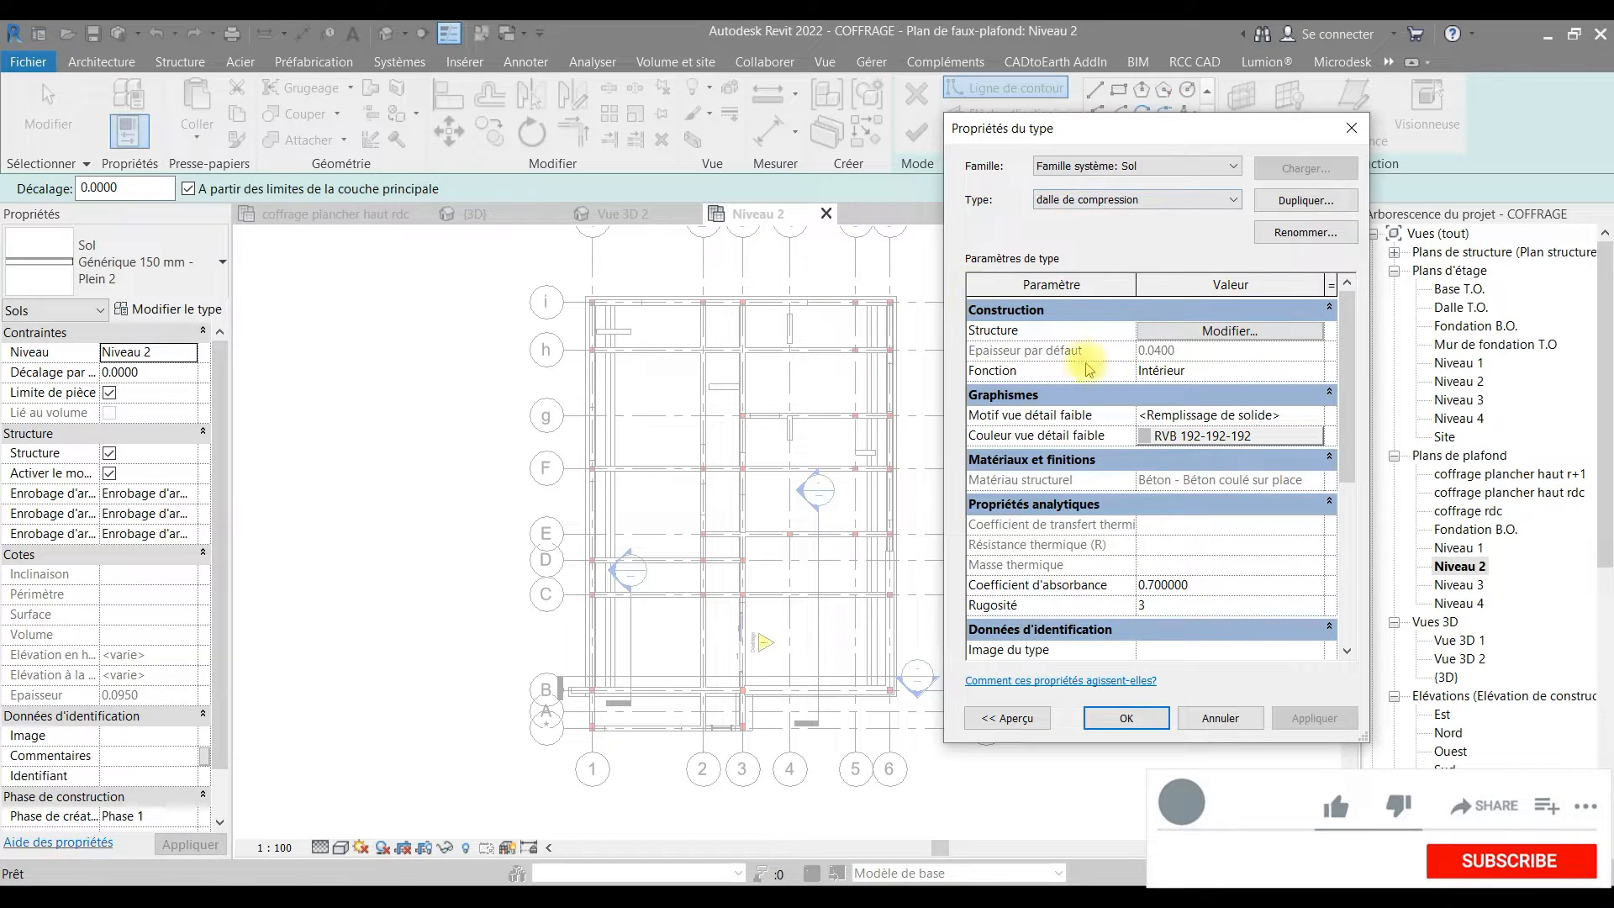
left_click(1195, 330)
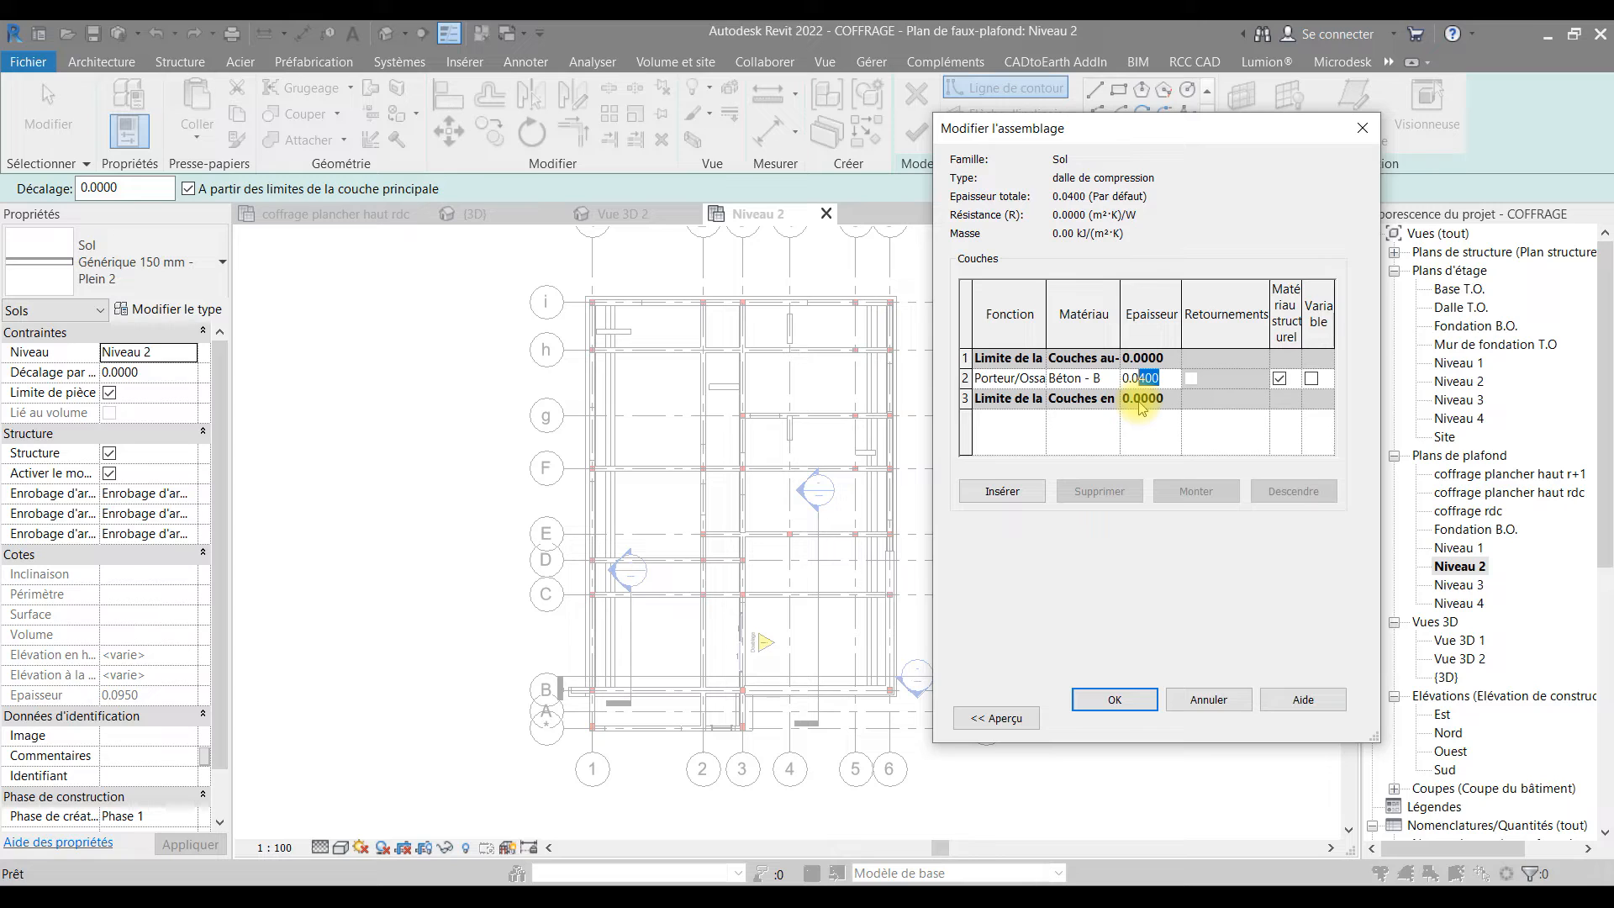
type("5")
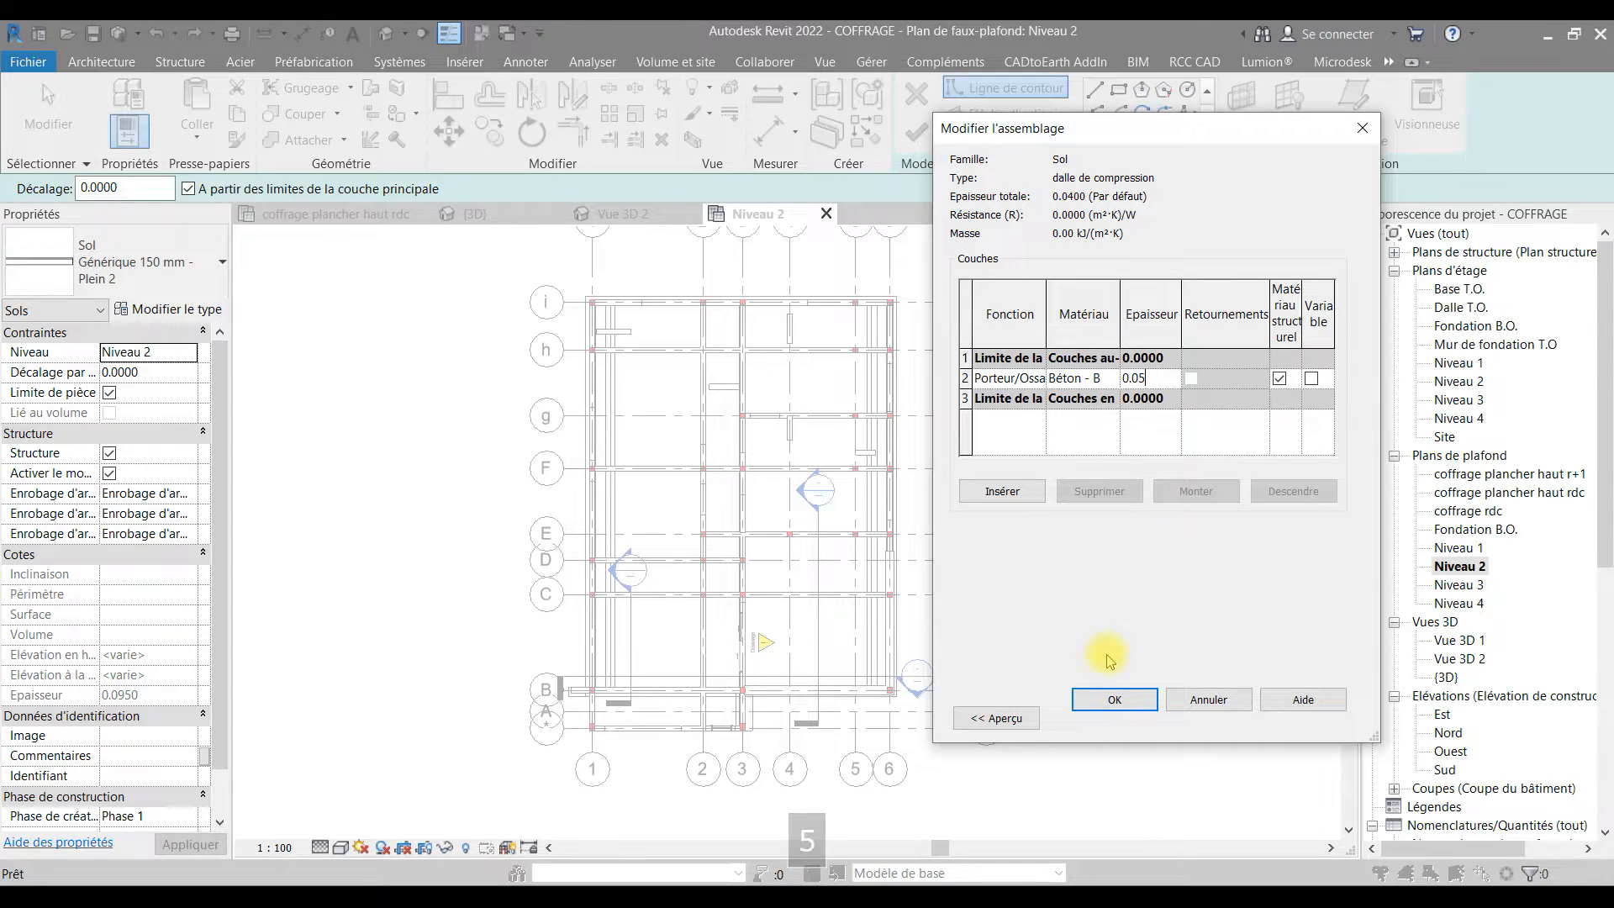
left_click(1115, 700)
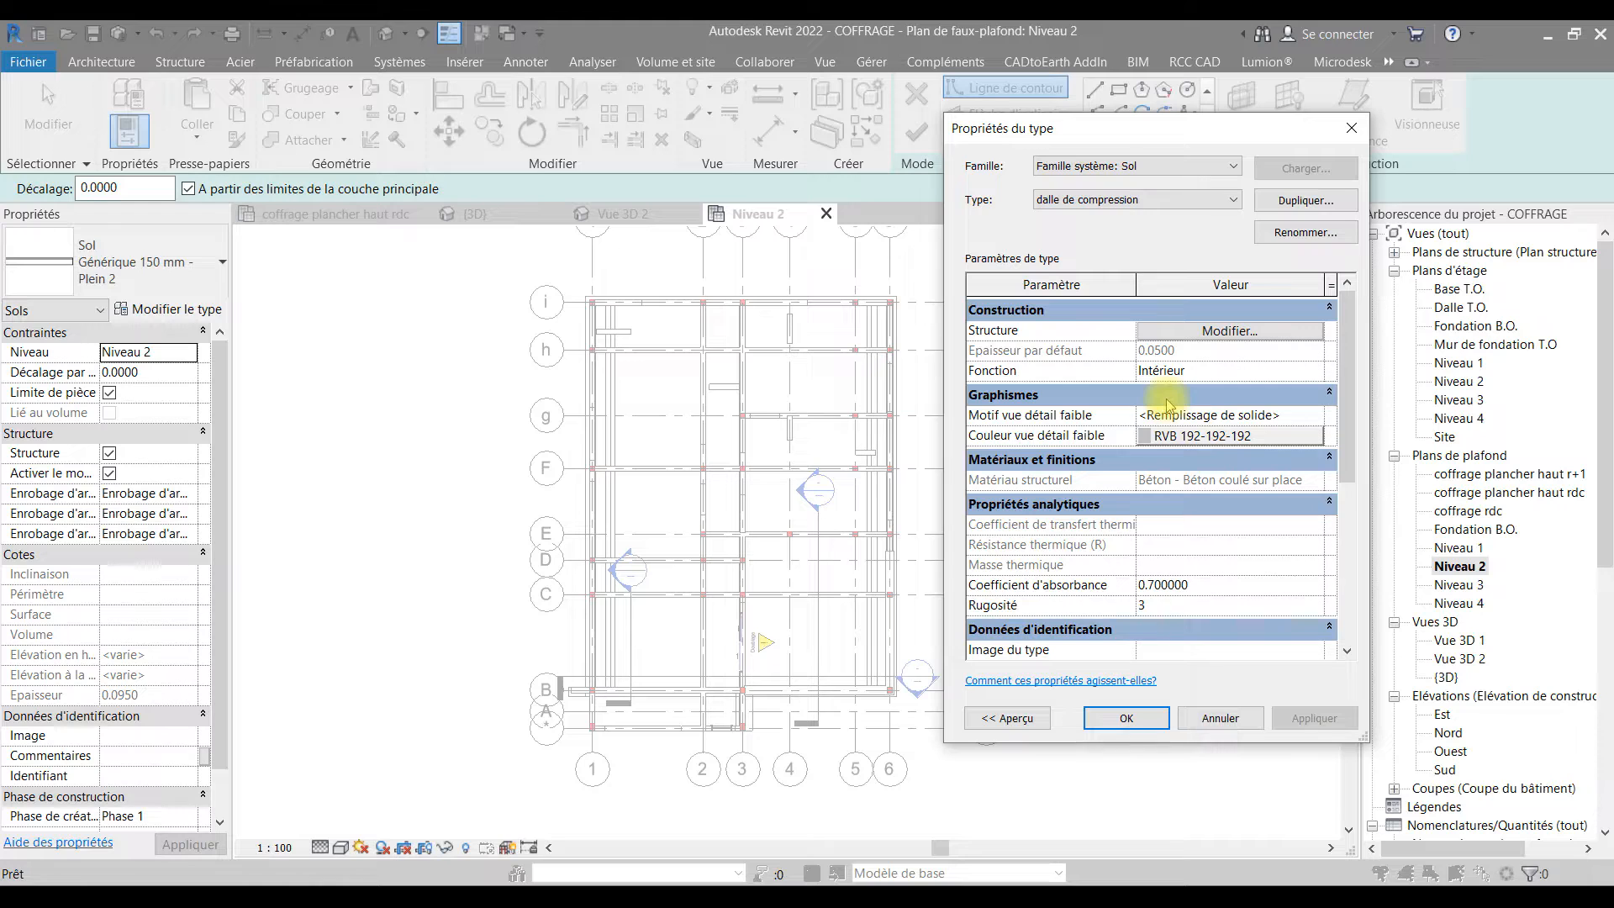
left_click(1118, 200)
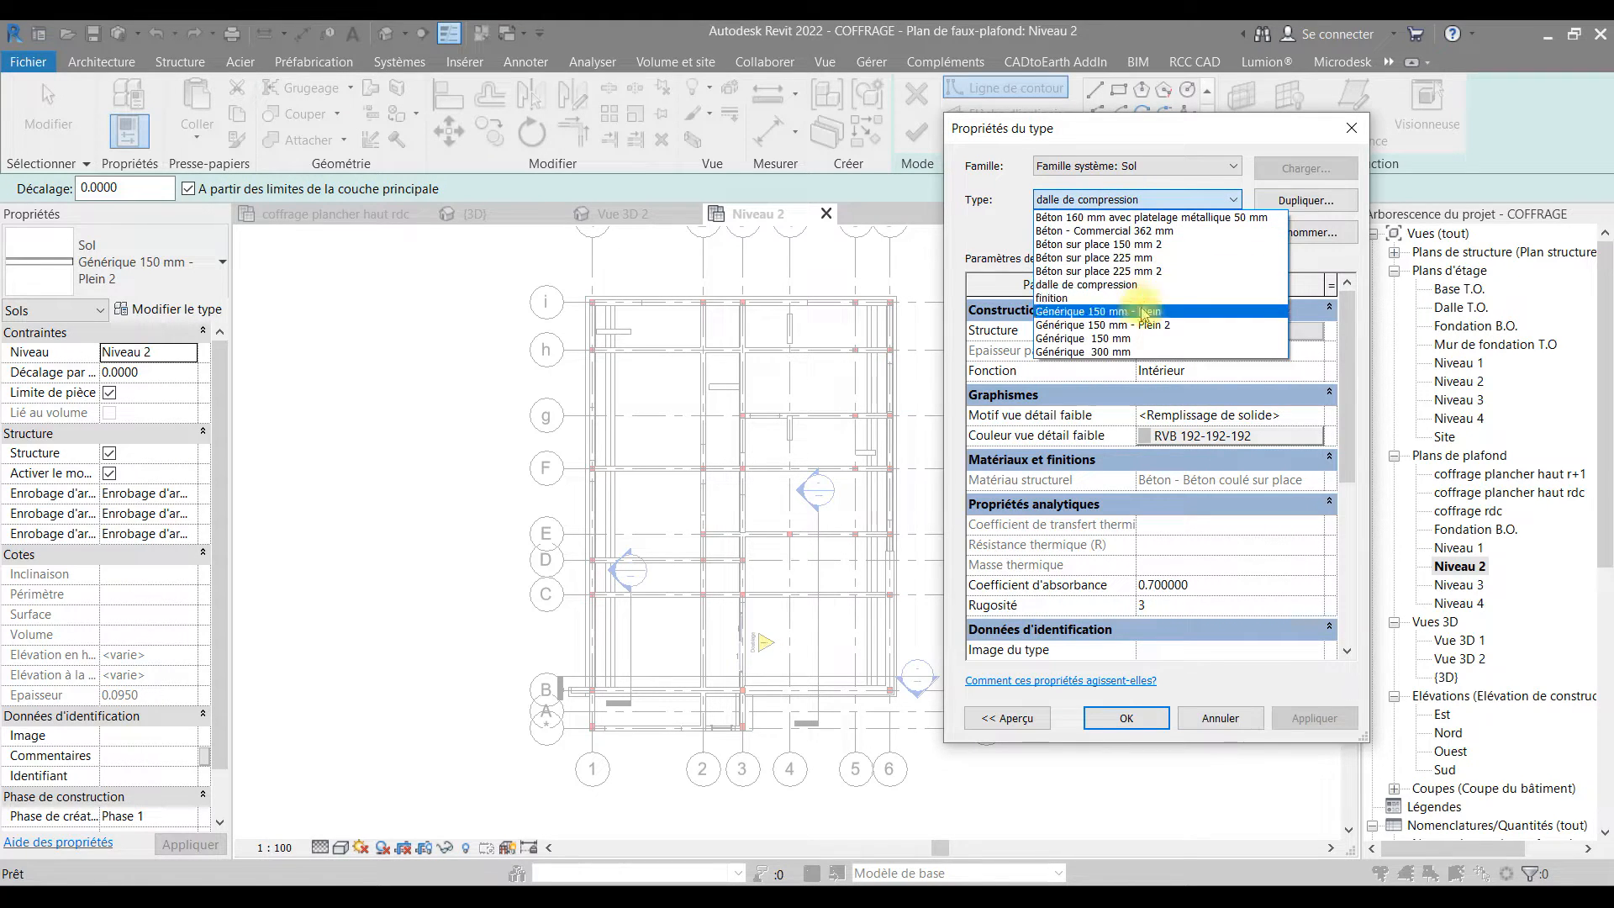
left_click(1130, 728)
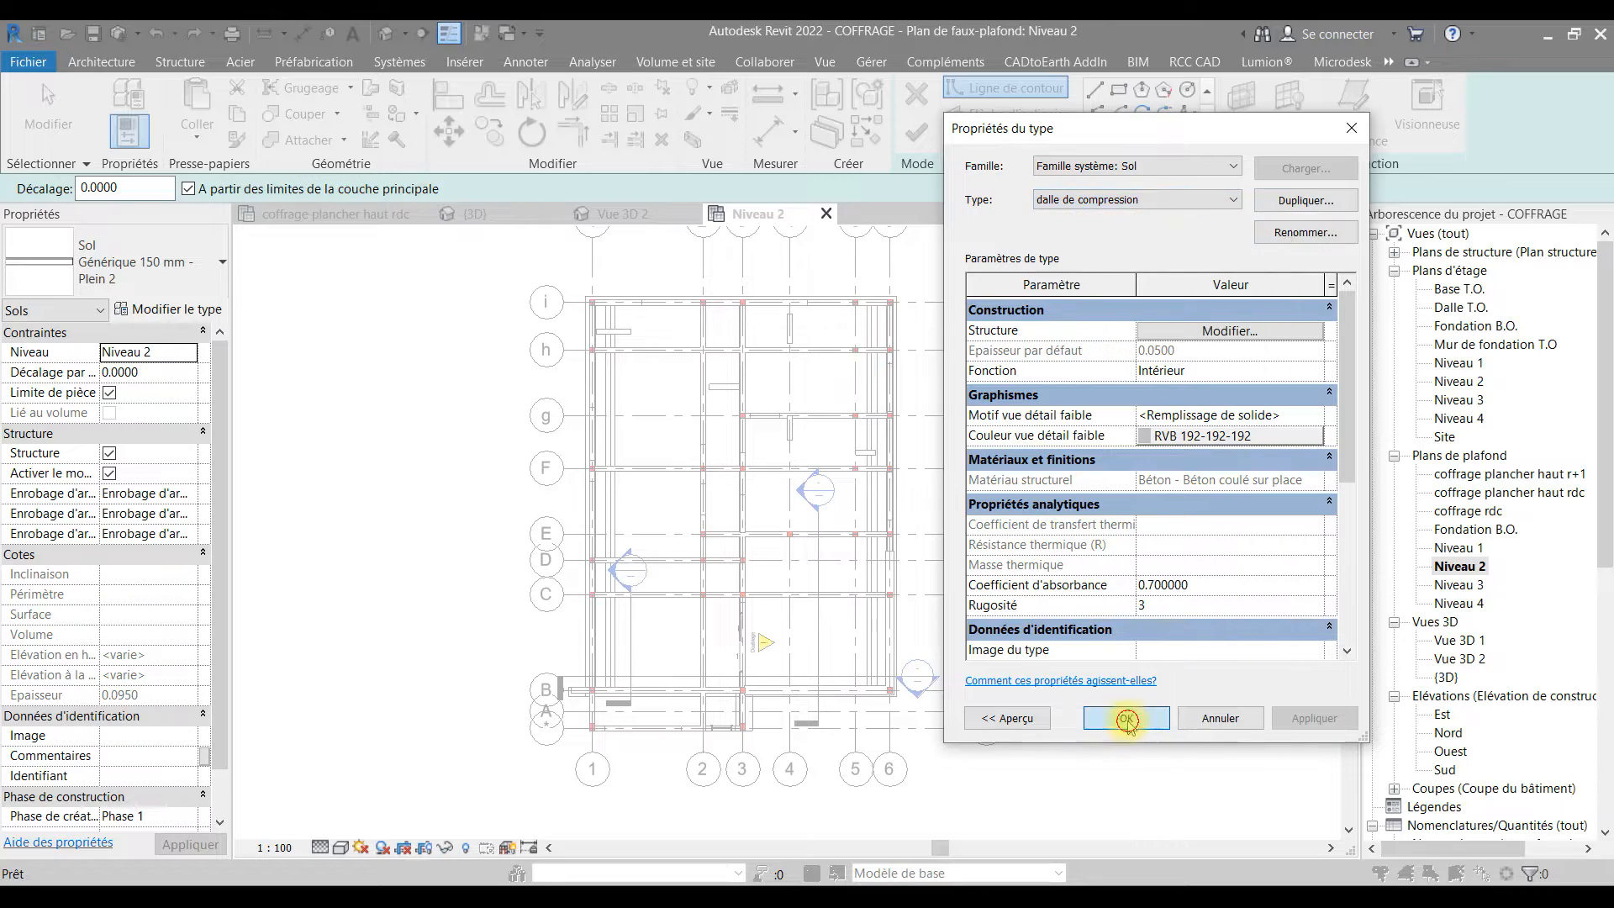
left_click(1128, 721)
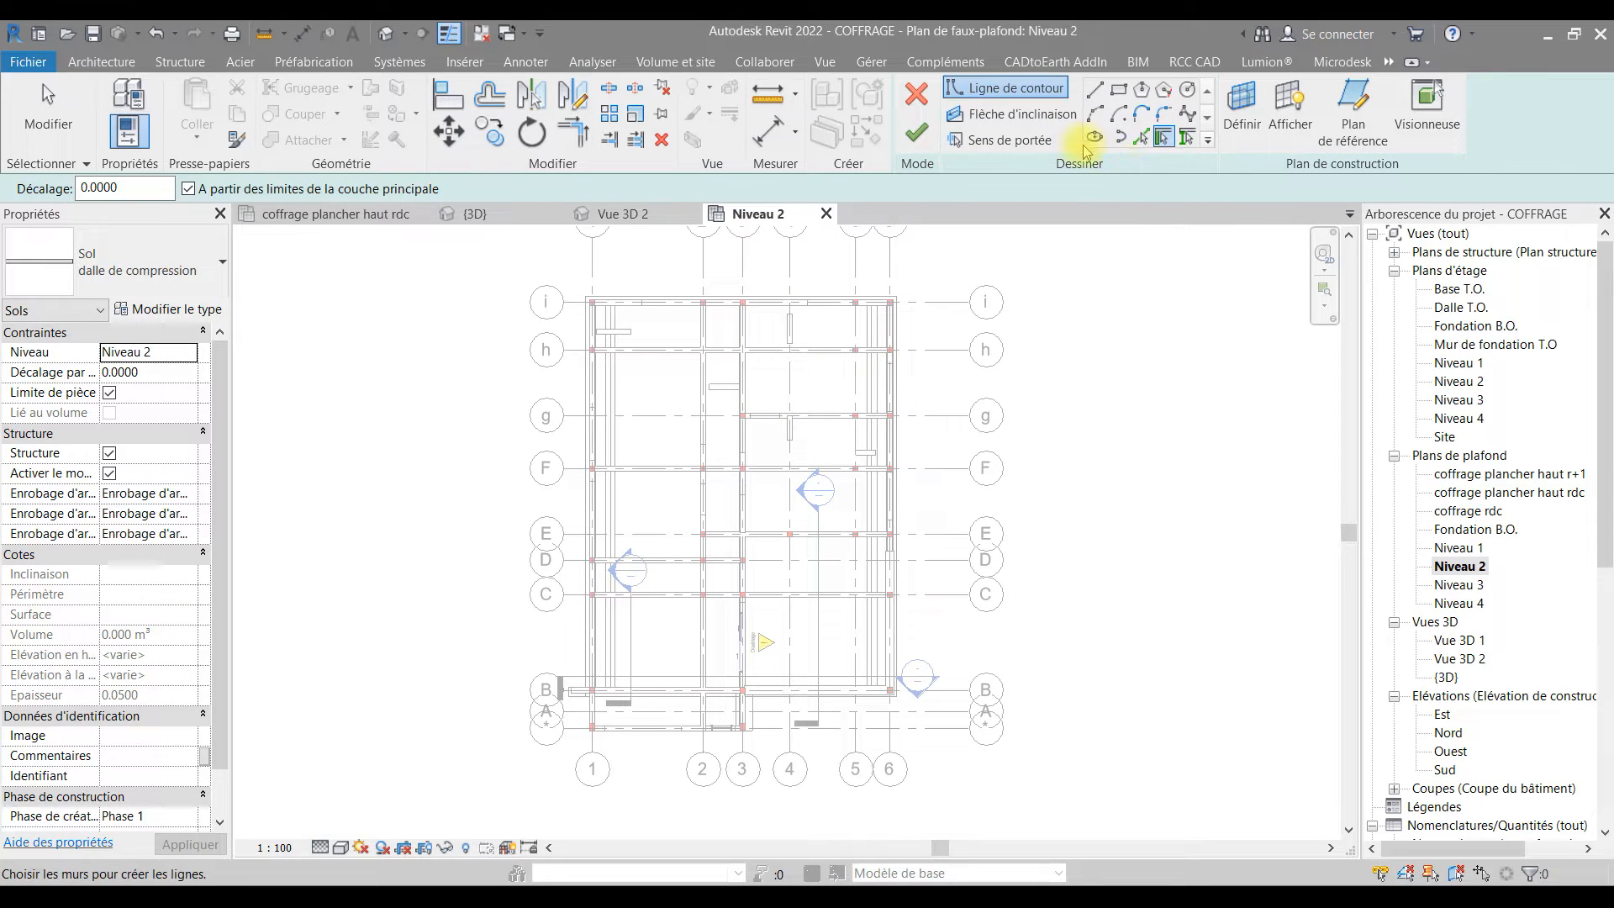
- Choose a rectangular boundary for the floor at the corner column where grids 1 and i meet
left_click(1118, 91)
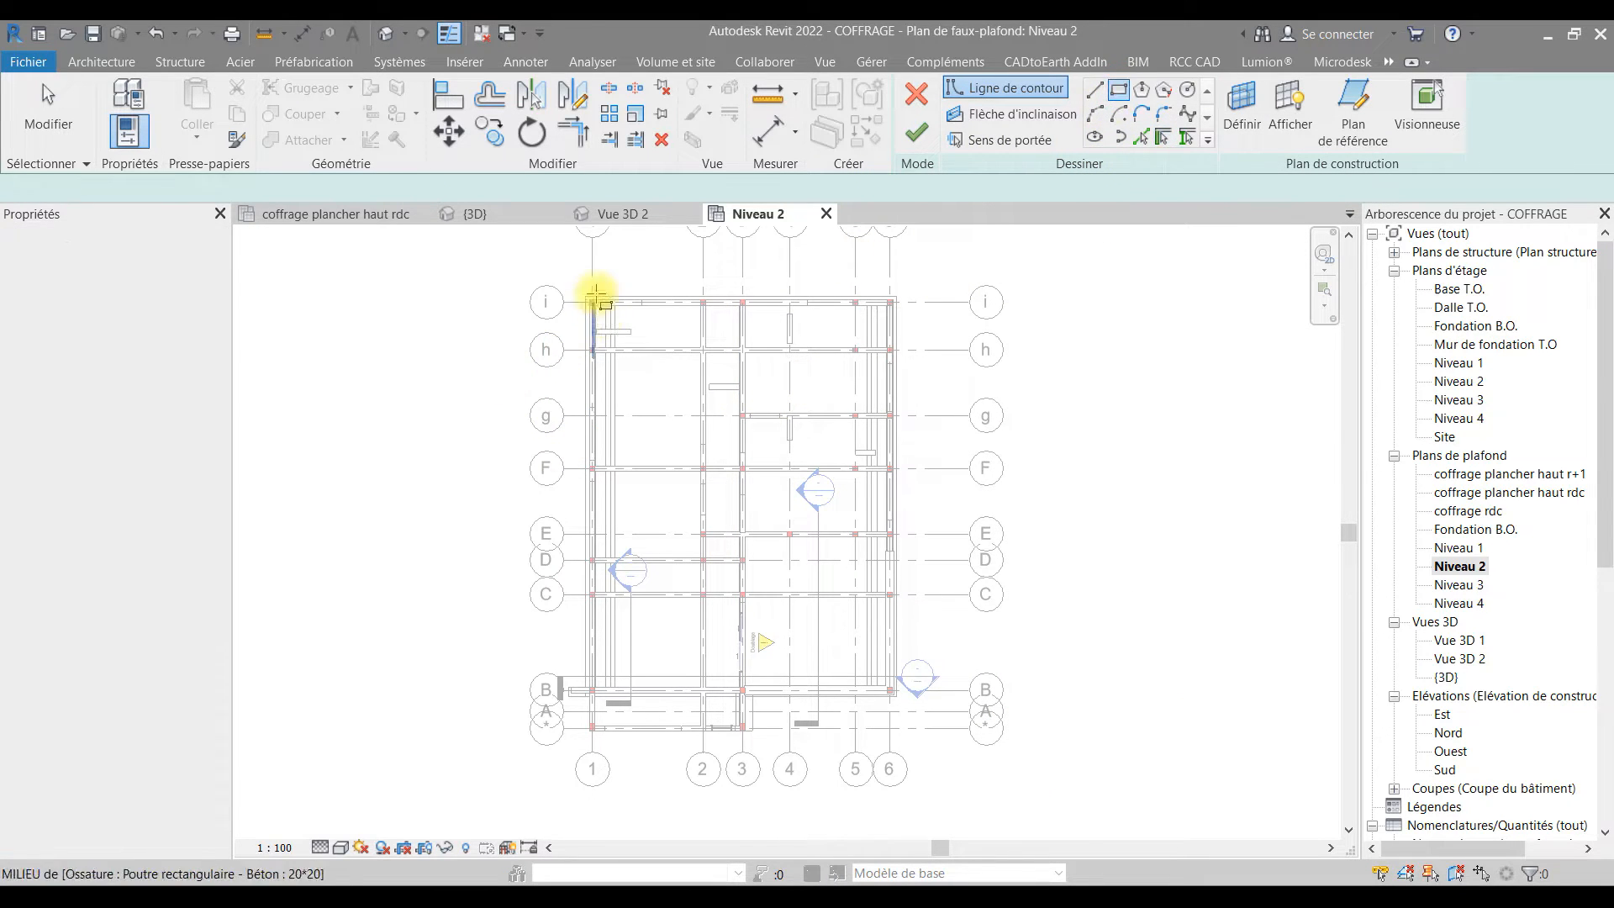
scroll(587, 300, "up", 5)
scroll(594, 371, "down", 2)
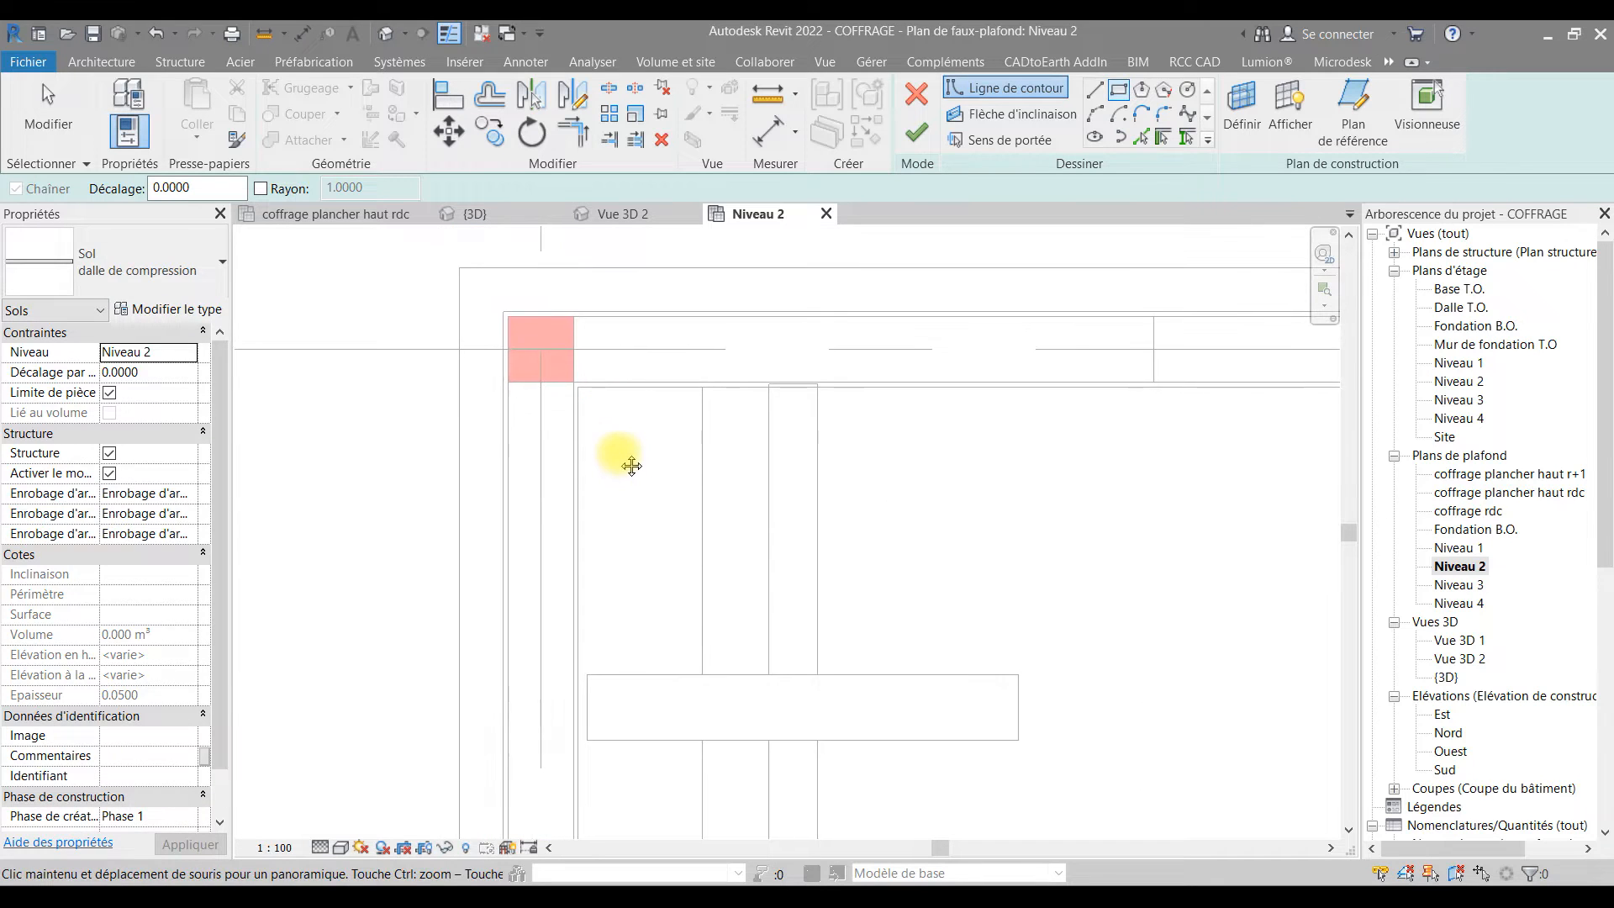
left_click(540, 348)
scroll(597, 425, "down", 1)
scroll(600, 431, "down", 2)
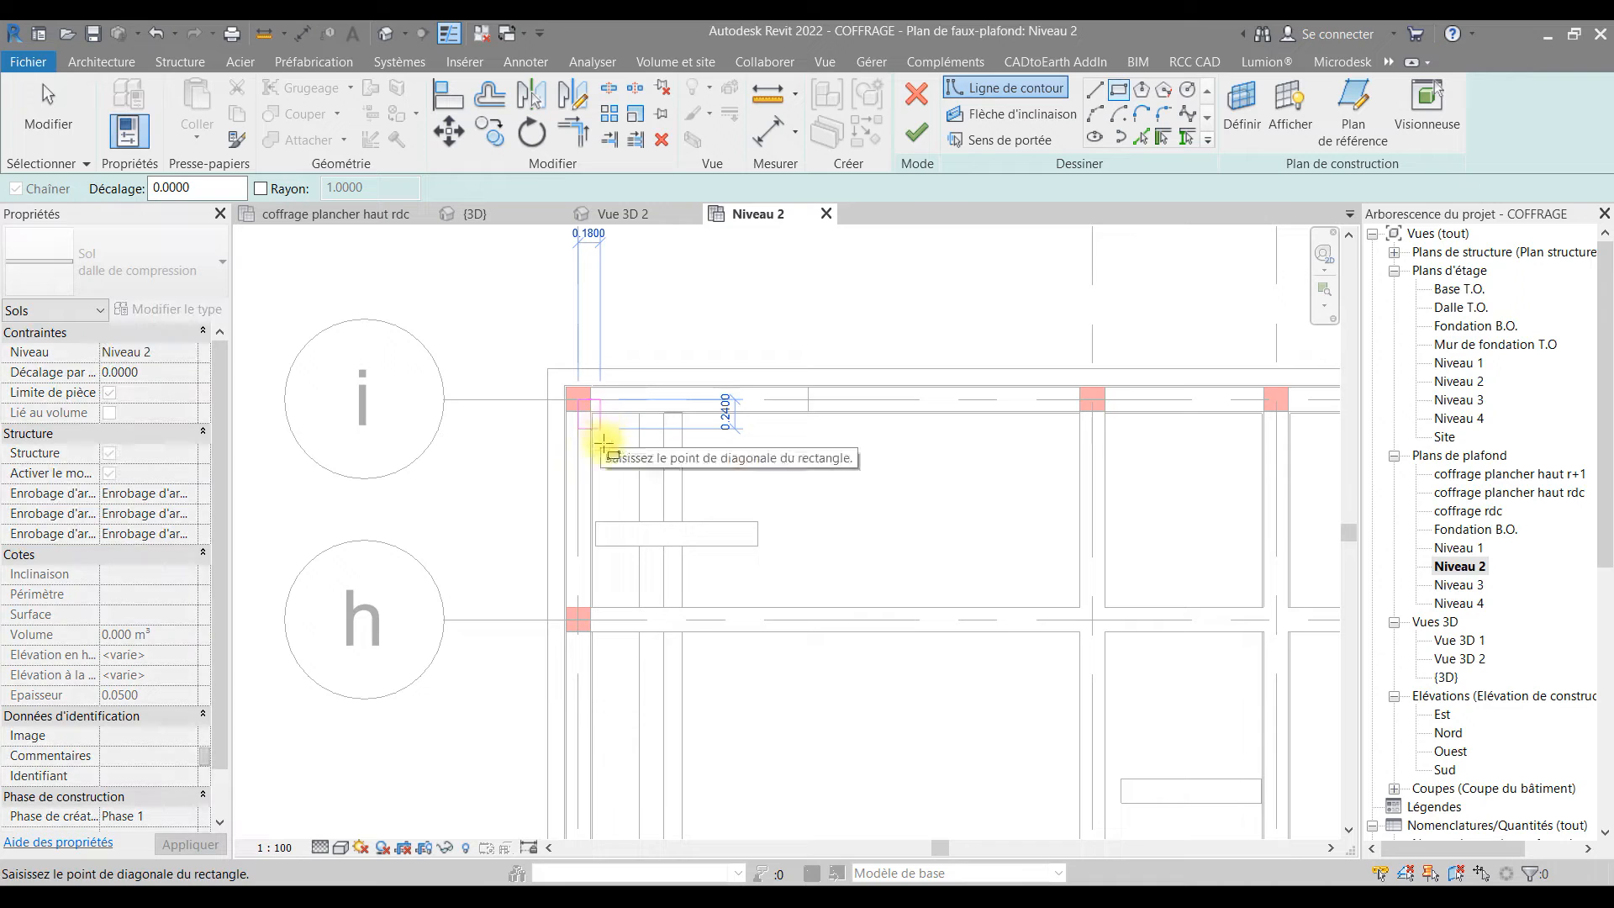
scroll(576, 398, "up", 3)
key("Escape")
- Draw the floor's rectangular boundary from the outer corner of column 1/i to the outer corner of column 6/B and finish the sketch
middle_click_drag(580, 406, 539, 357)
scroll(517, 314, "up", 3)
left_click(502, 322)
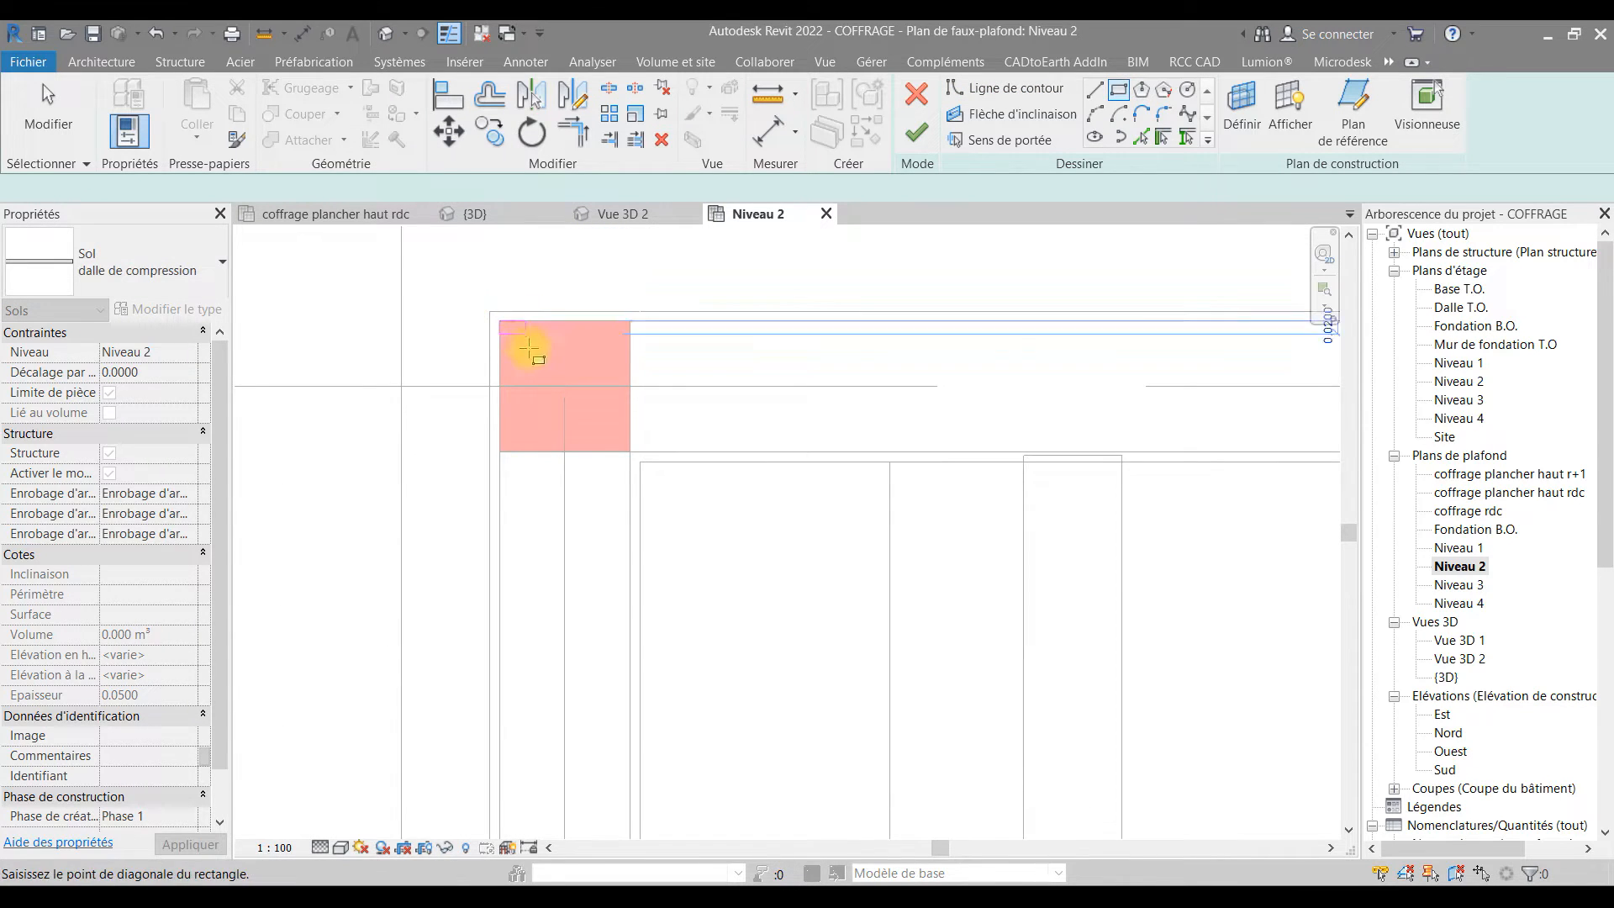
scroll(538, 350, "down", 5)
middle_click_drag(898, 638, 879, 371)
scroll(768, 421, "up", 9)
left_click(1011, 726)
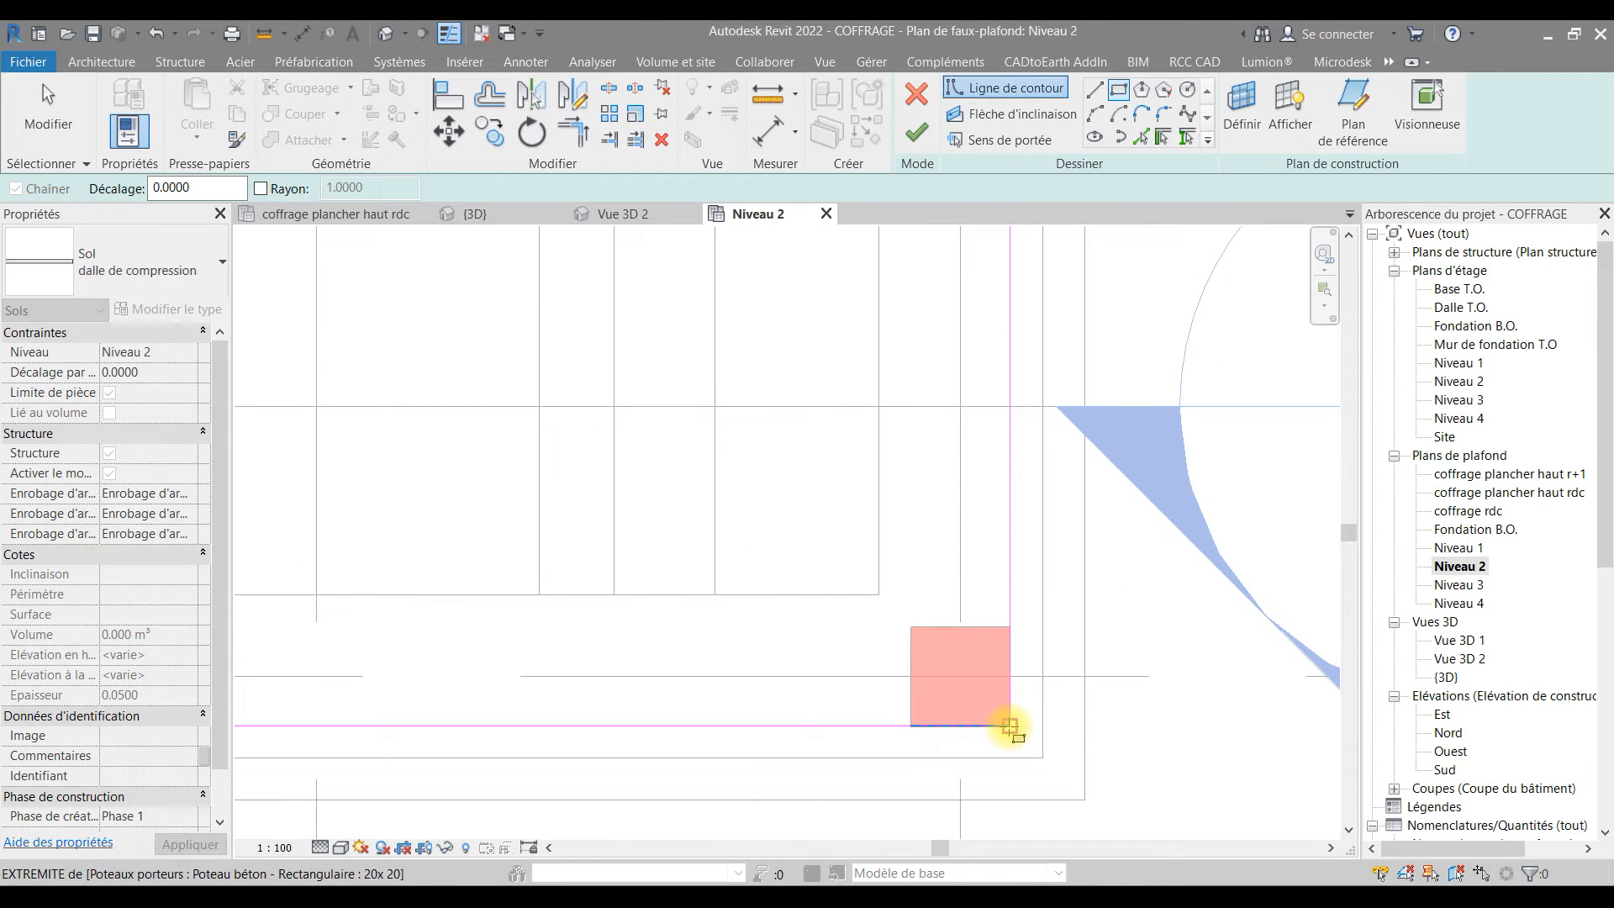
scroll(991, 594, "down", 6)
scroll(975, 594, "down", 3)
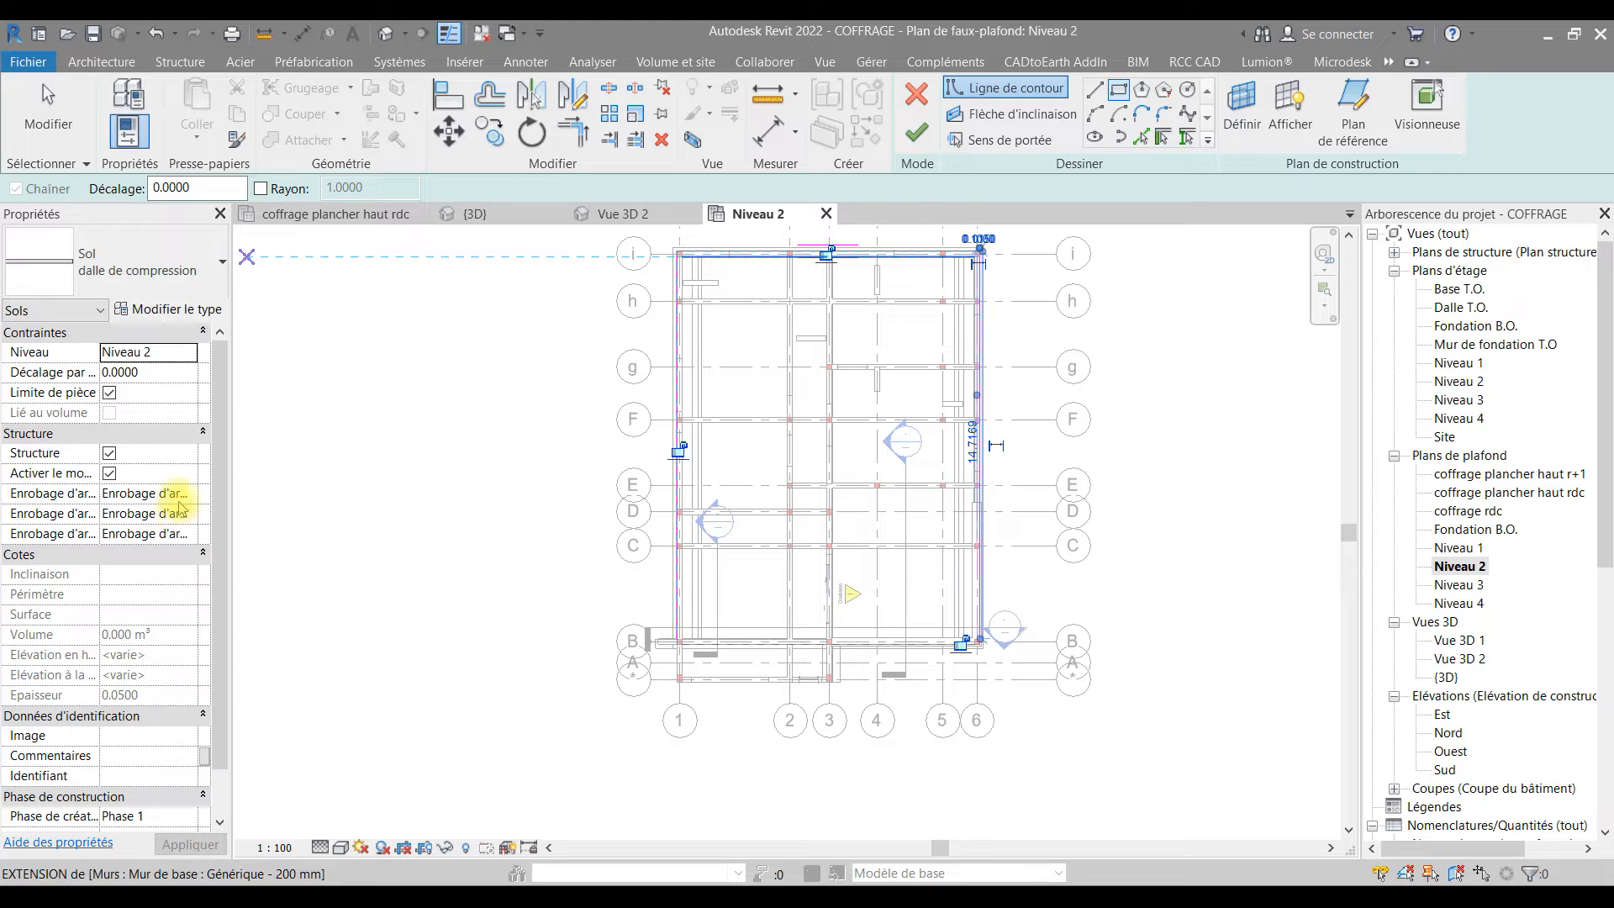
left_click(918, 135)
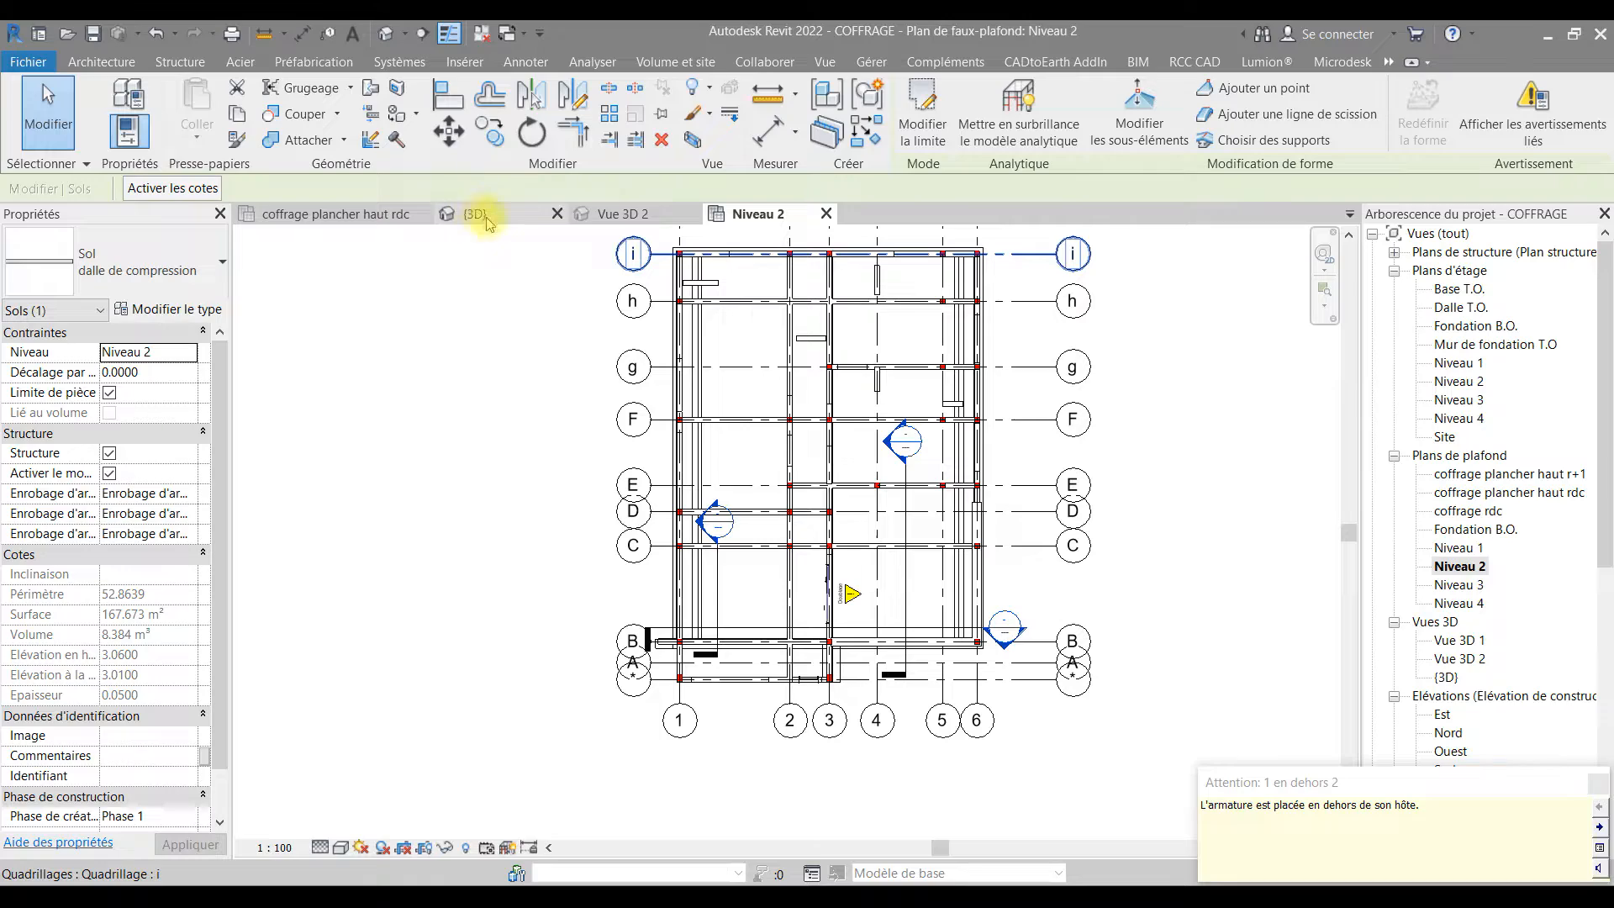
- In Vue 3D 2, set the new floor's dalle de compression type to a structural layer thickness of 0.06
left_click(632, 215)
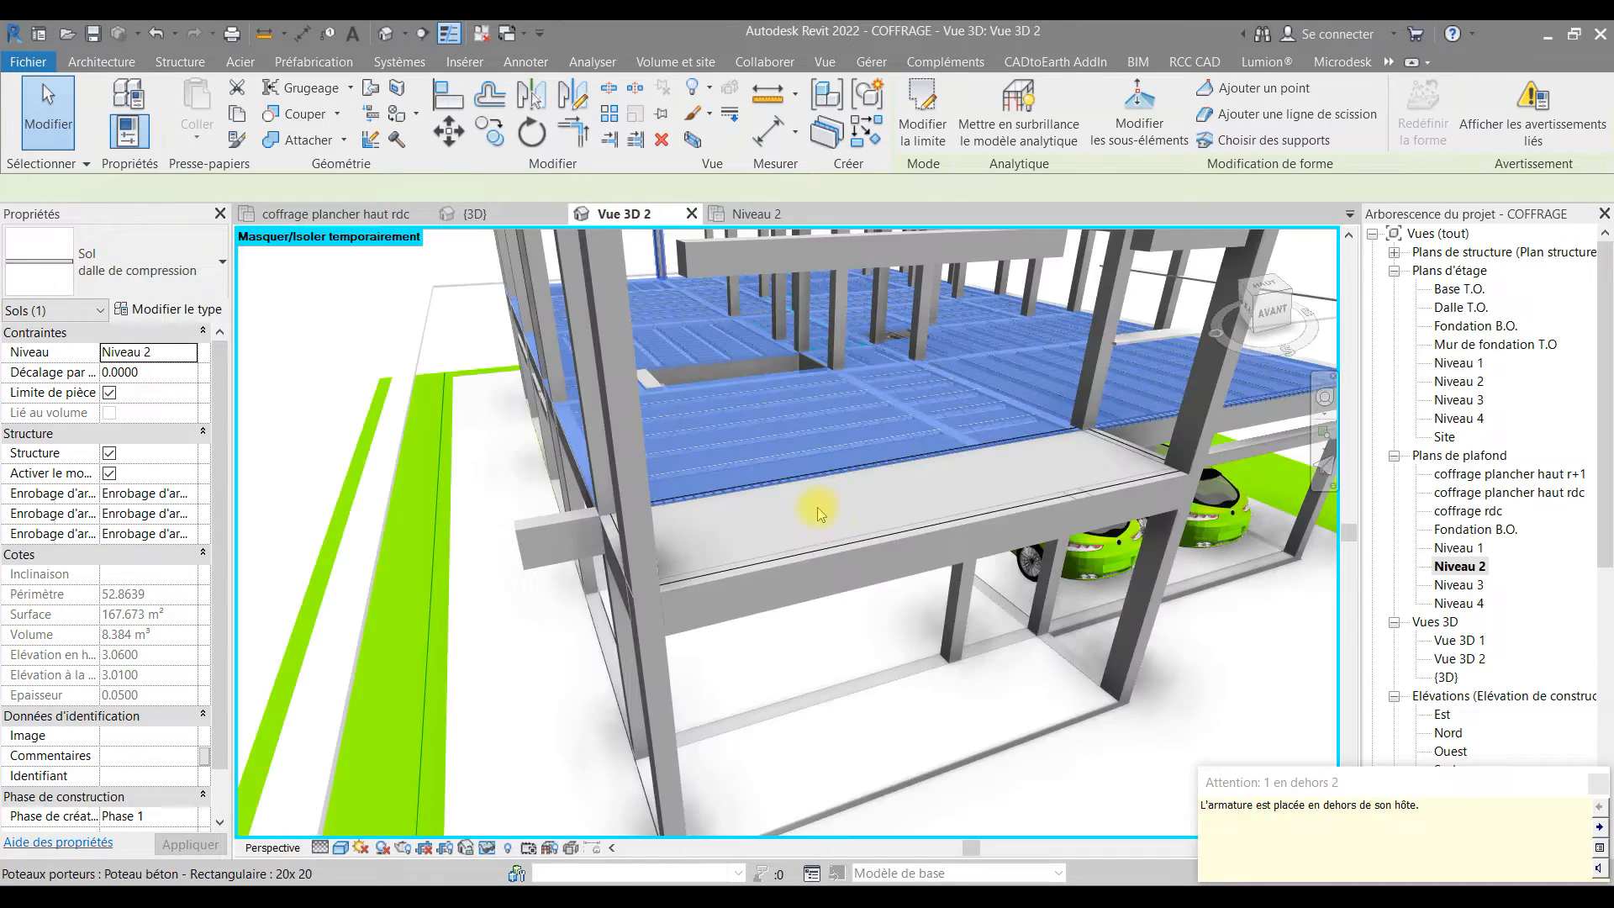
middle_click_drag(974, 579, 1093, 566, "shift")
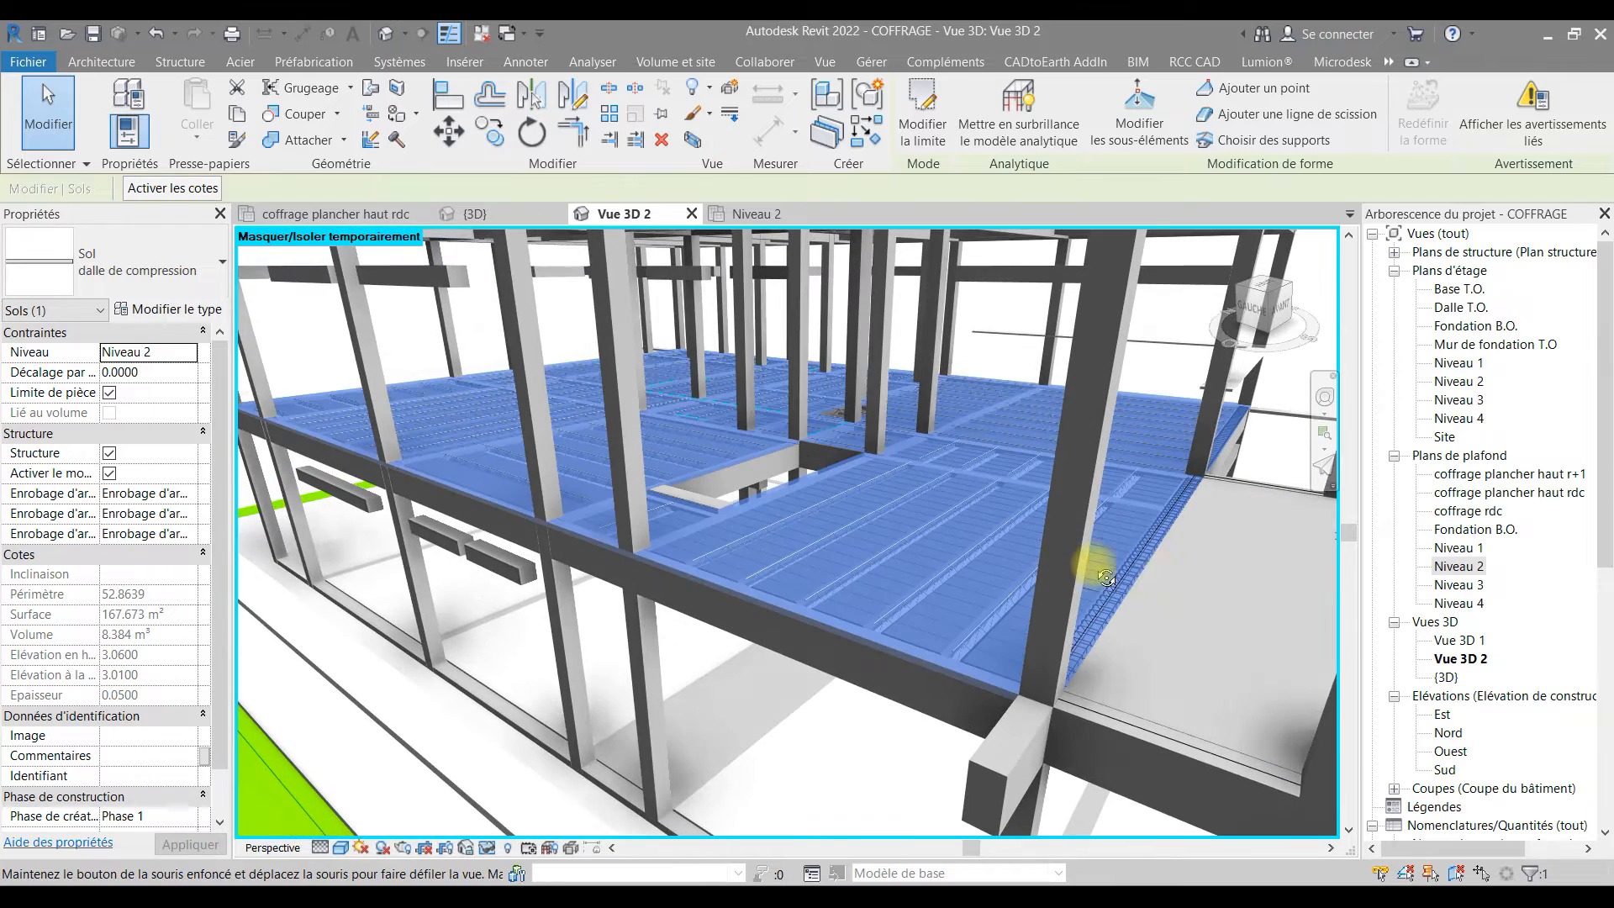
key("Escape")
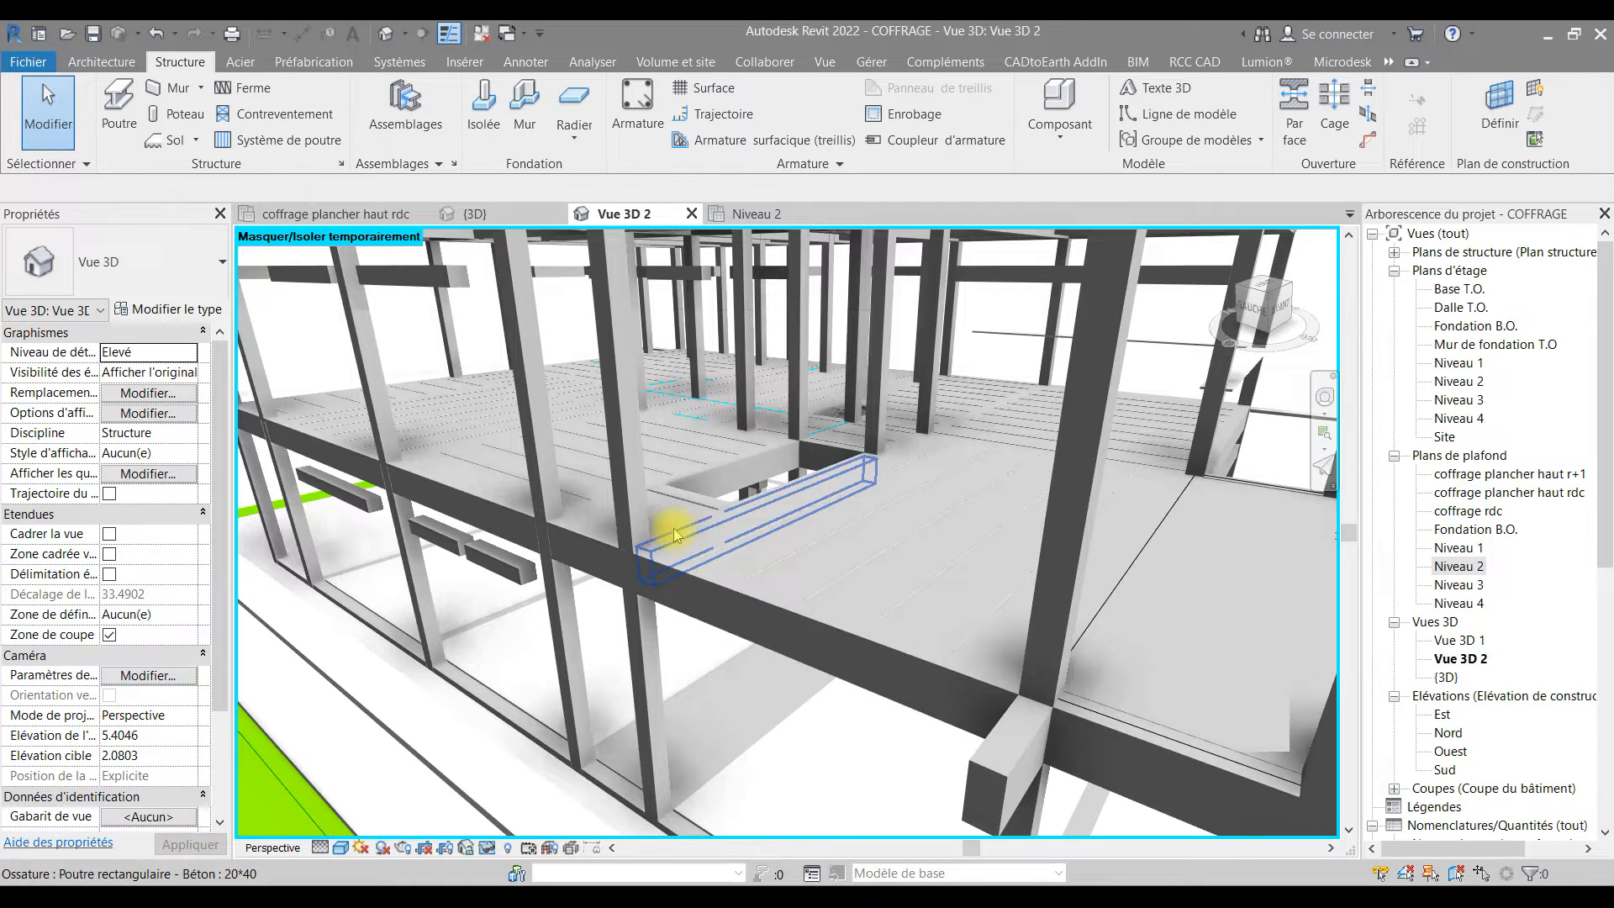
left_click(776, 502)
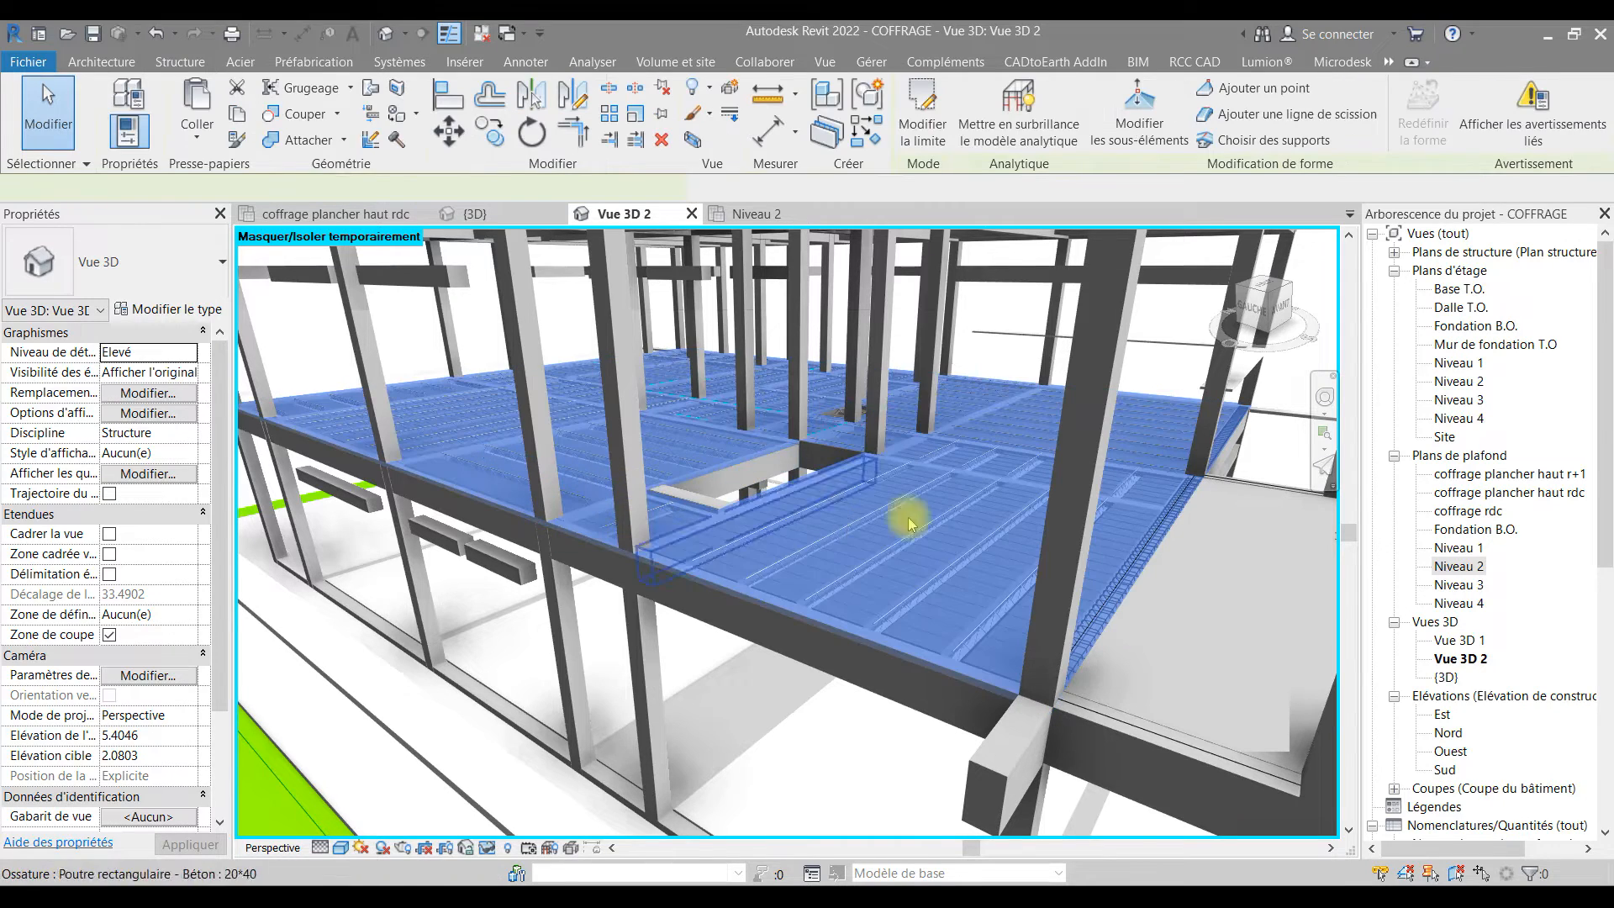
mouse_move(839, 545)
middle_mouse_down()
mouse_move(720, 519)
mouse_move(810, 505)
mouse_move(827, 537)
mouse_move(714, 609)
mouse_move(717, 631)
mouse_move(821, 522)
mouse_move(837, 561)
middle_mouse_up()
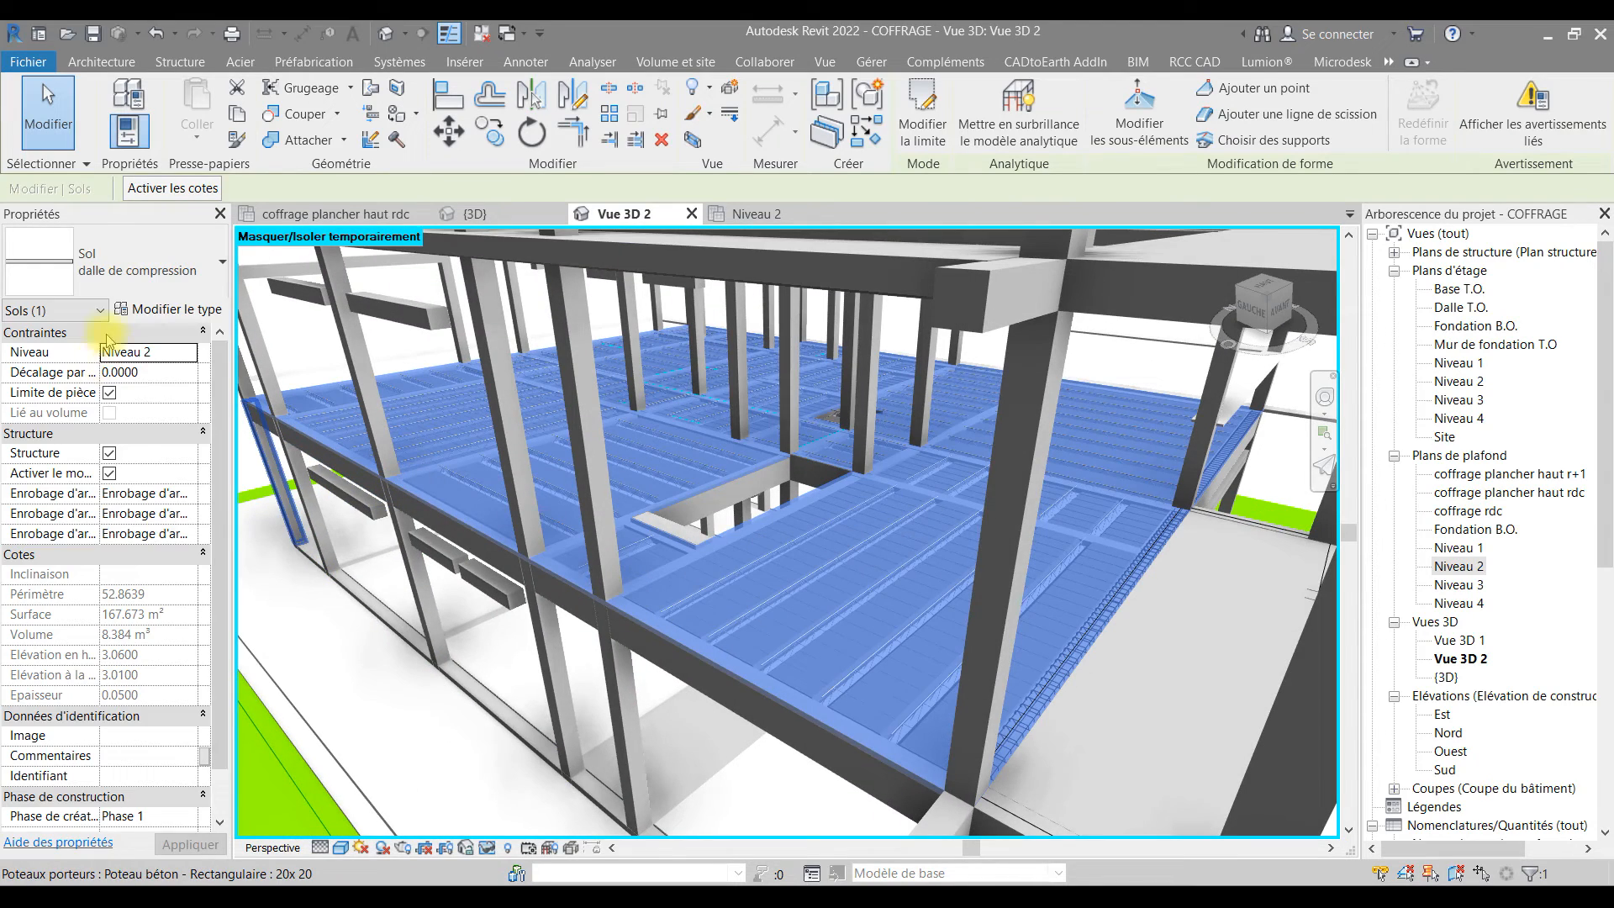
left_click(158, 316)
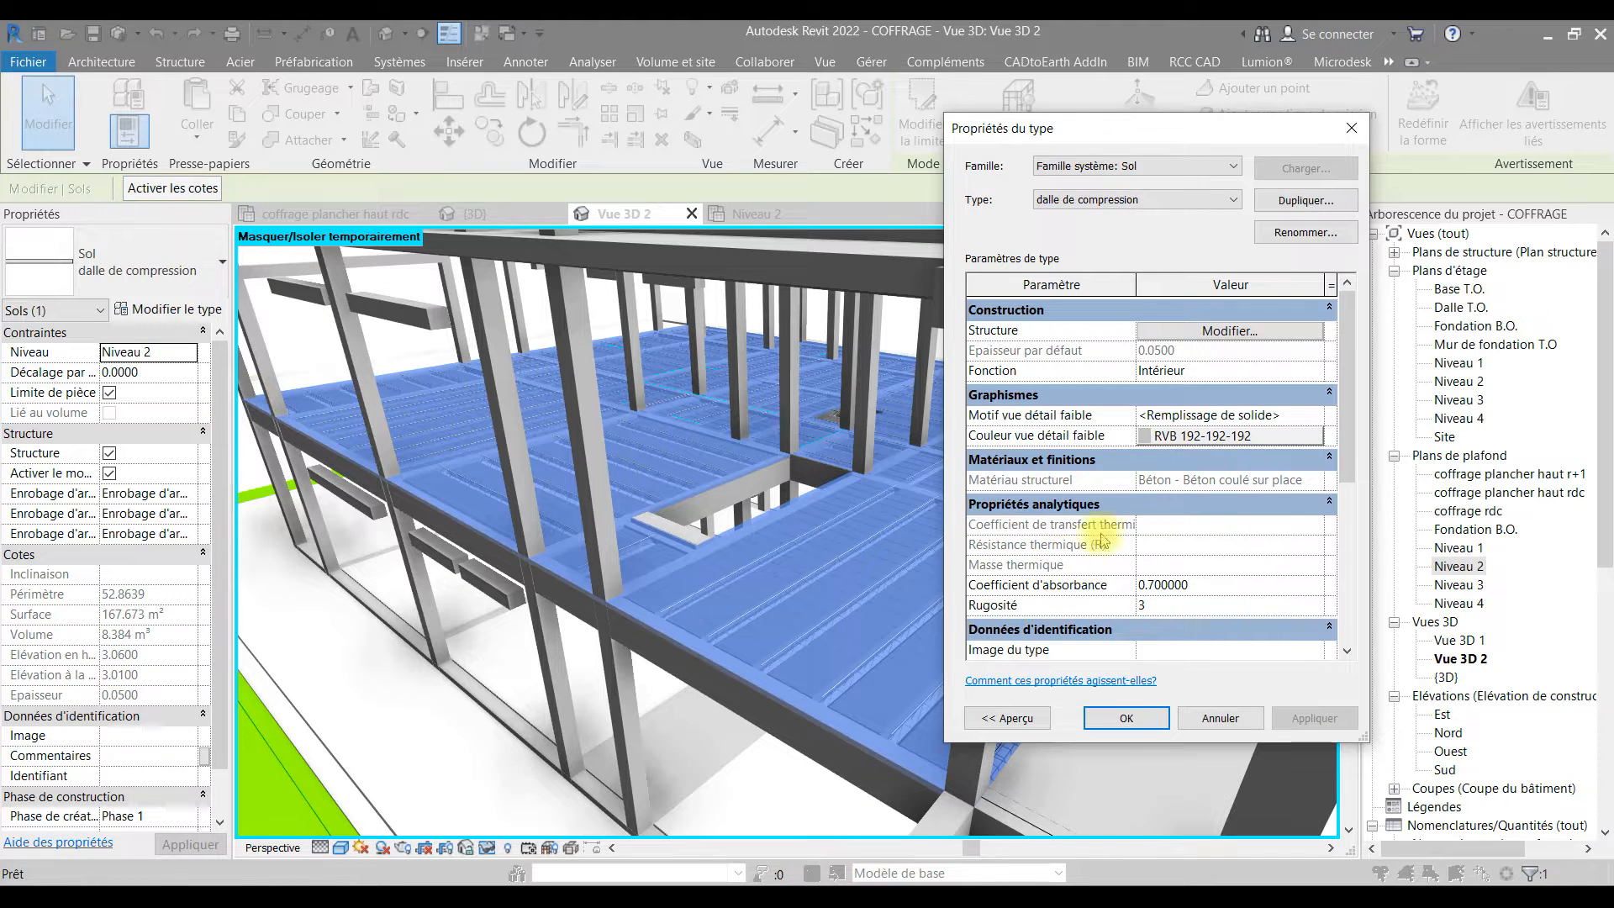
left_click(1229, 332)
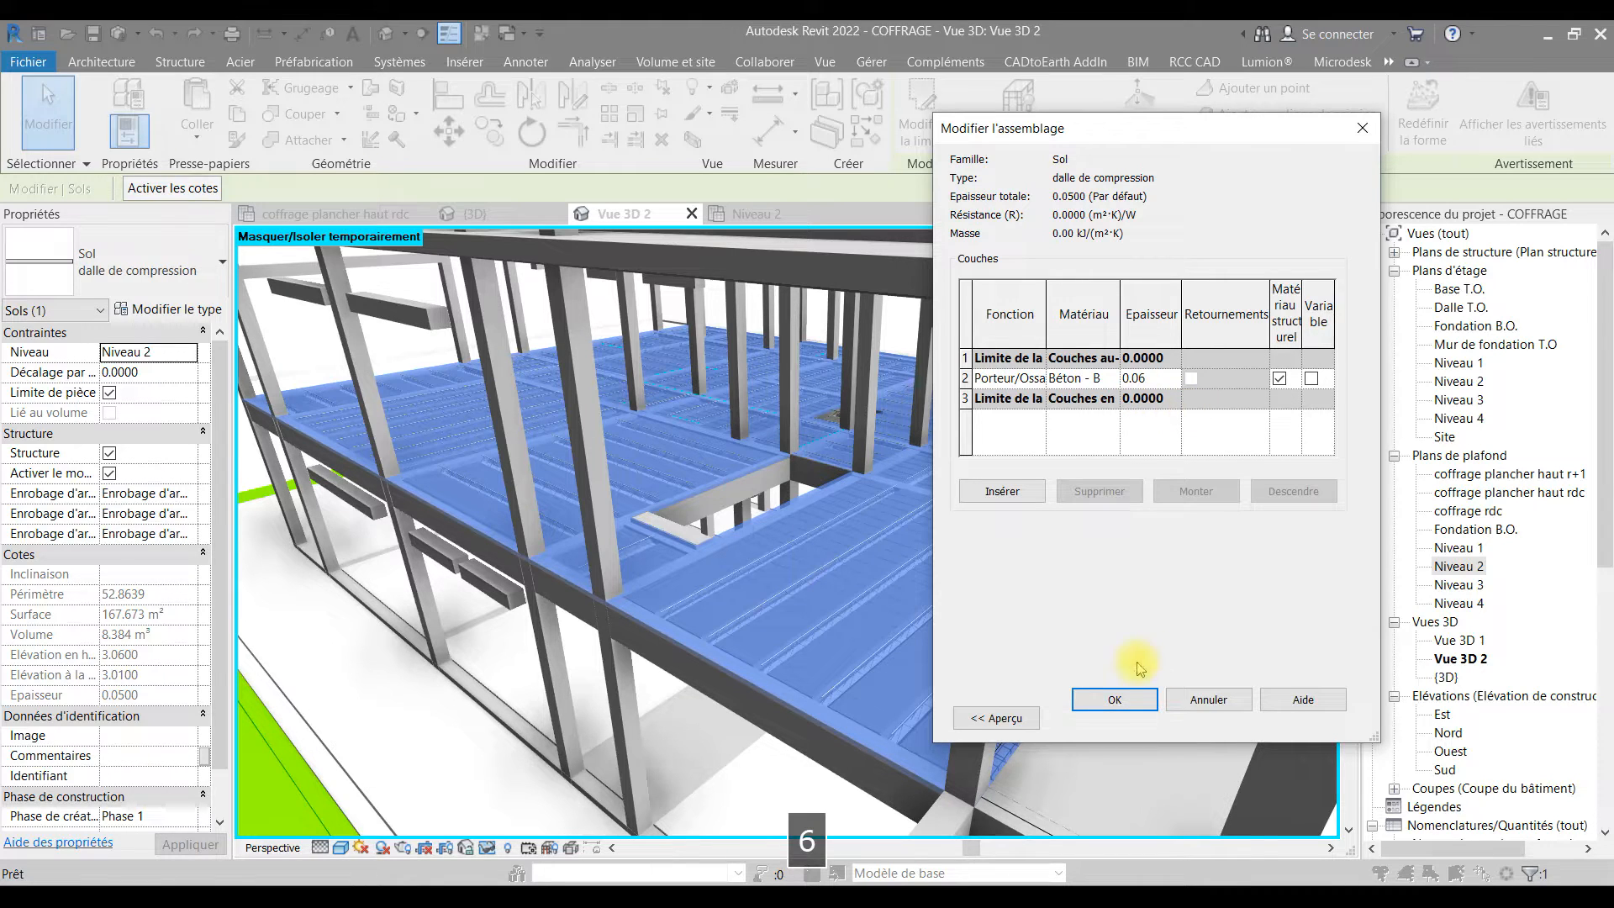
left_click(1128, 694)
left_click(1133, 699)
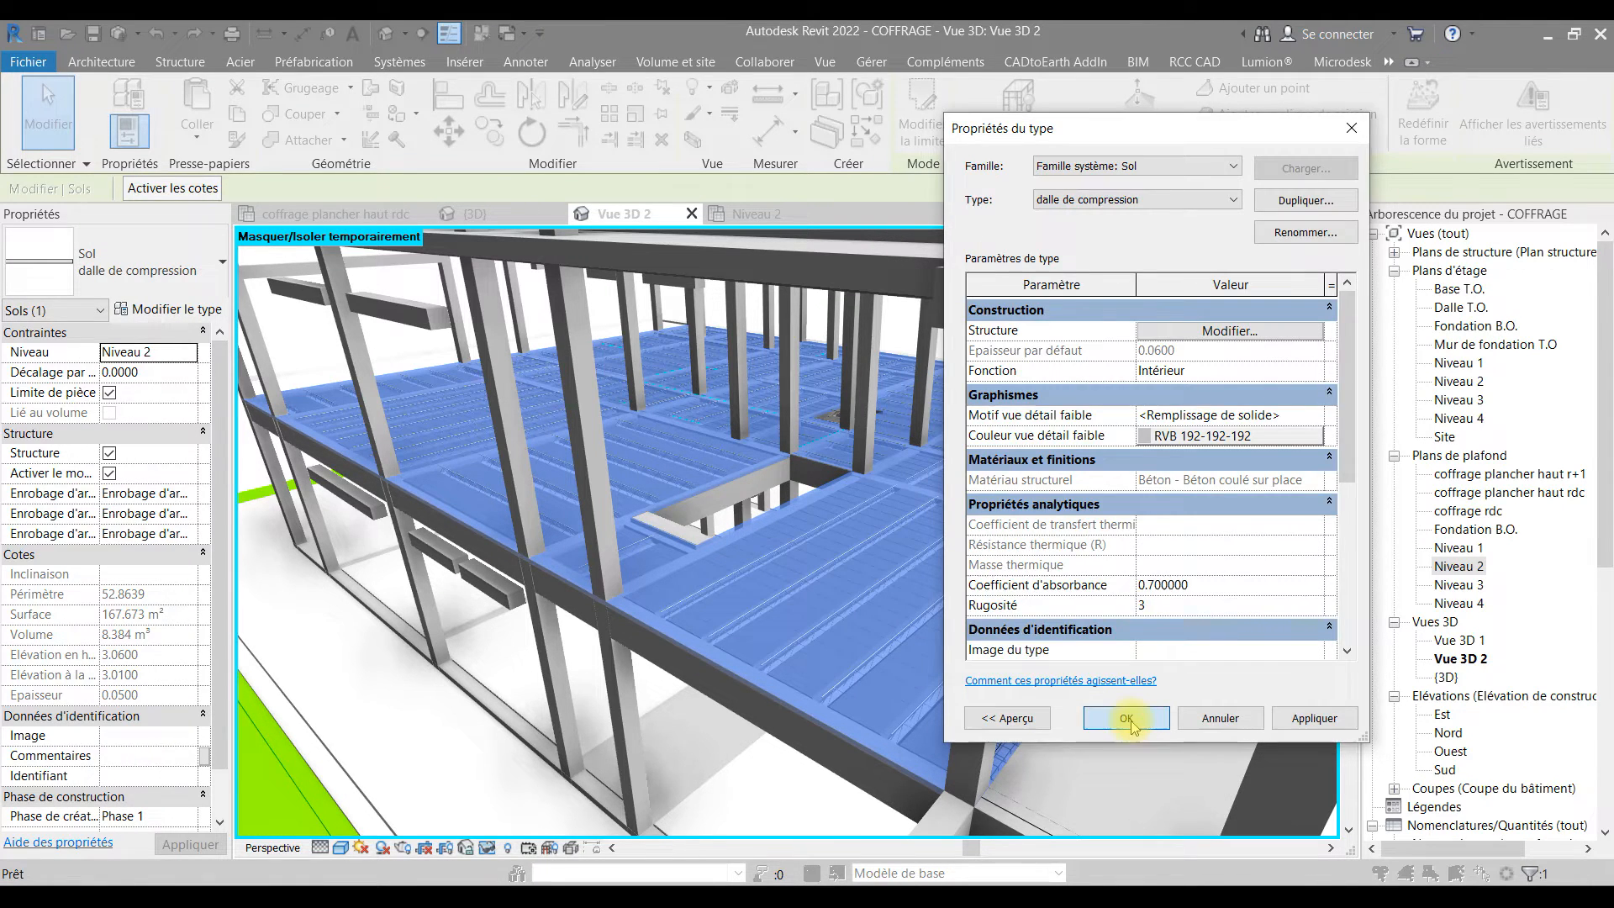
left_click(1127, 719)
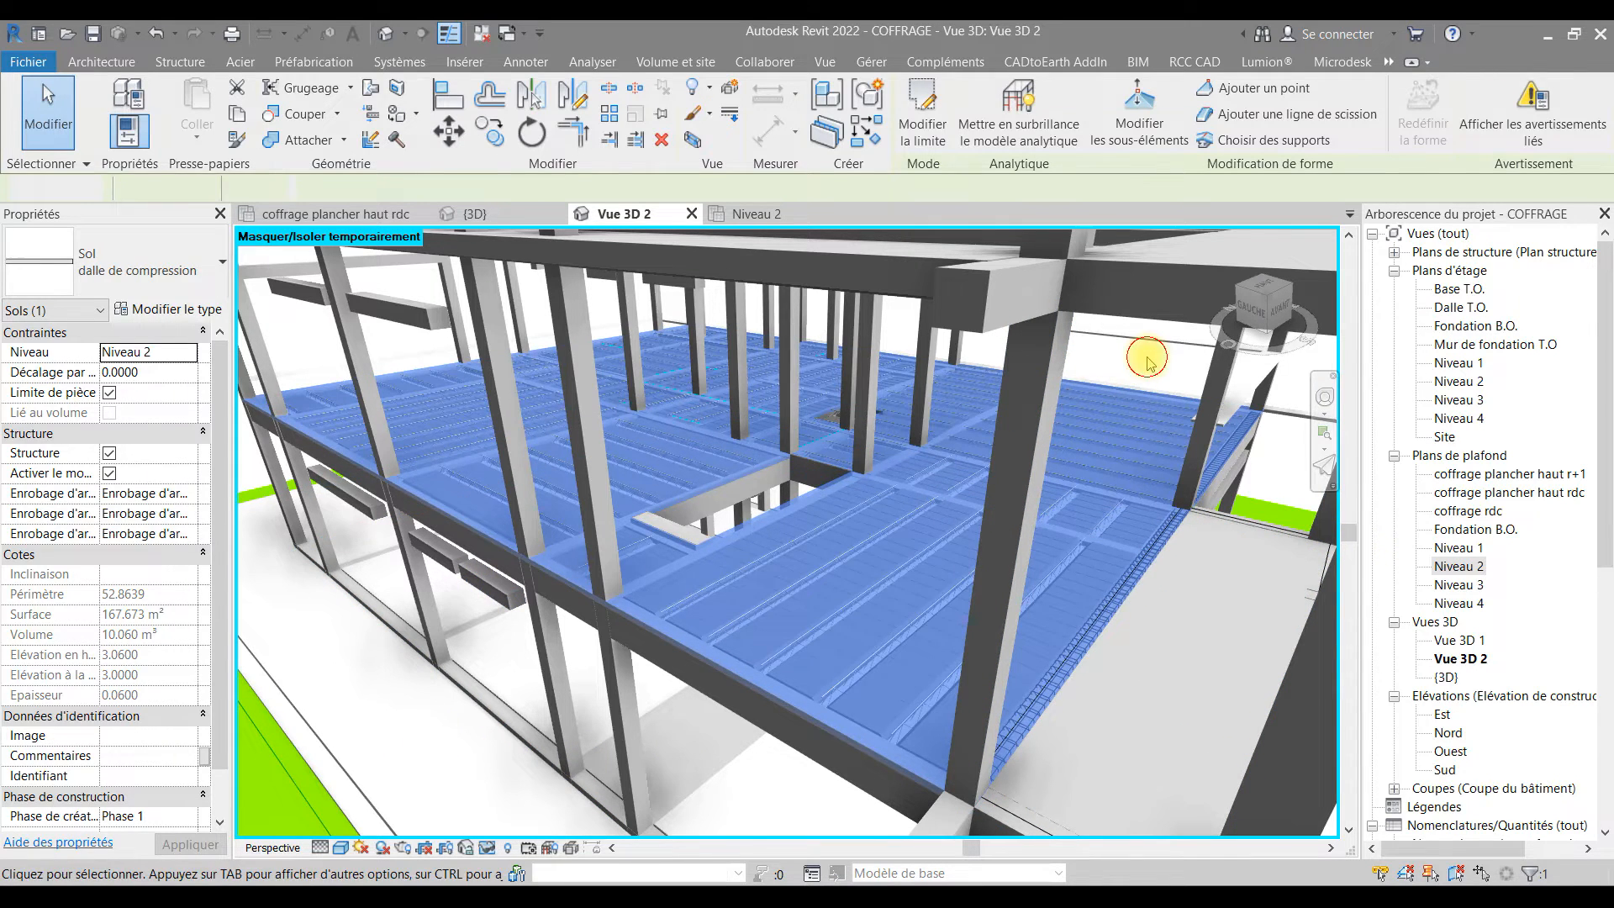
key("Escape")
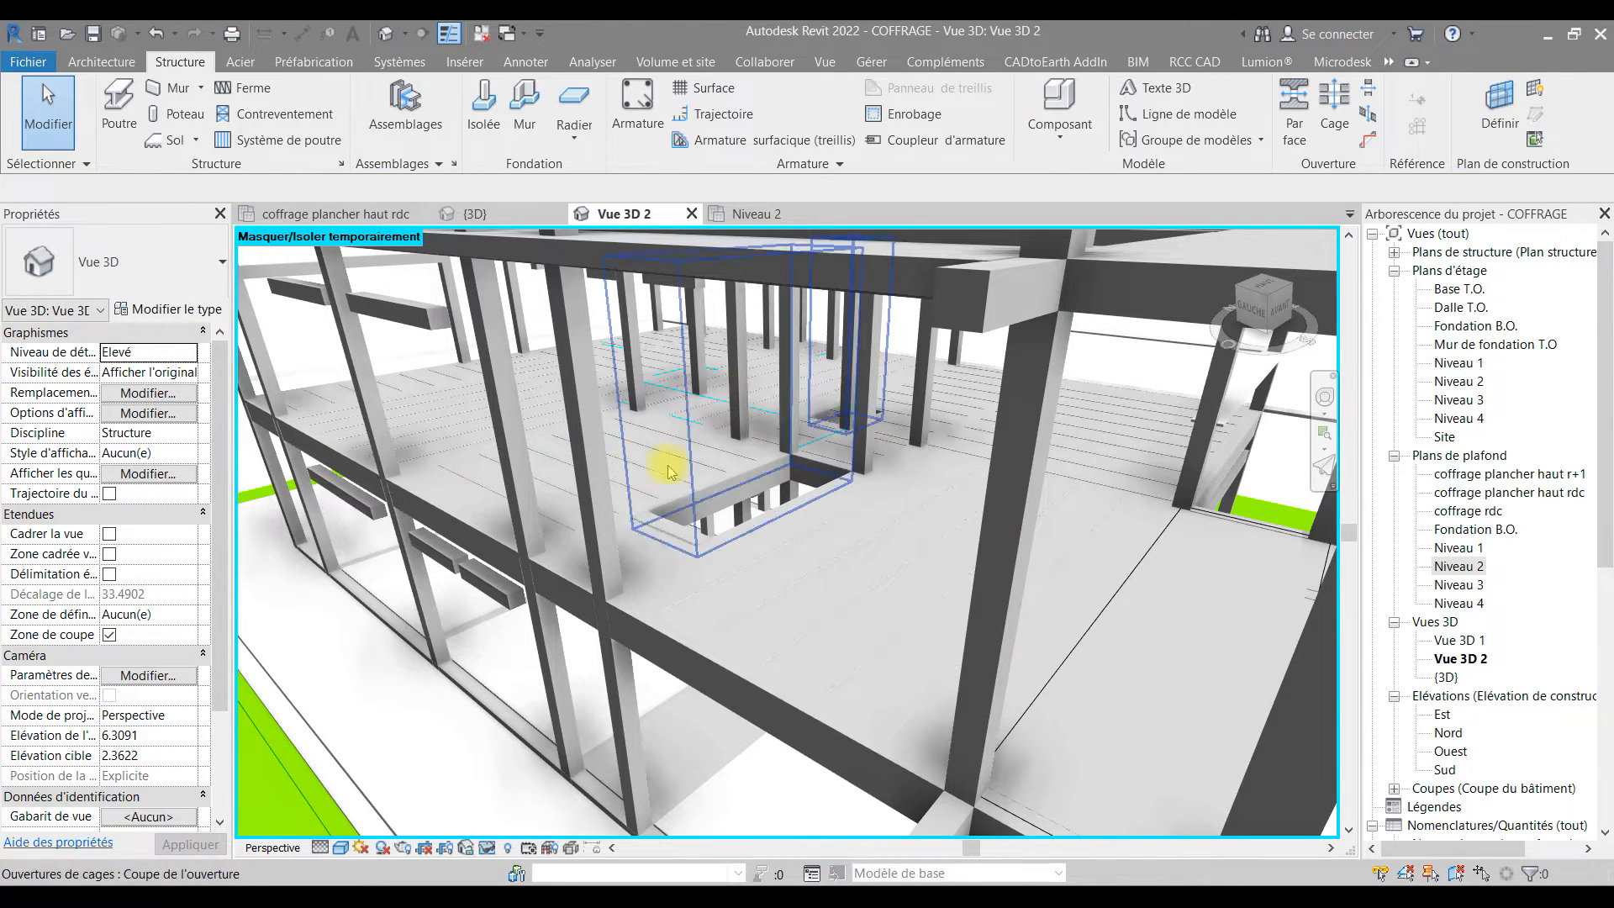
- Start area reinforcement on the compression slab and choose a rectangular outline in the Niveau 2 ceiling plan
left_click(706, 88)
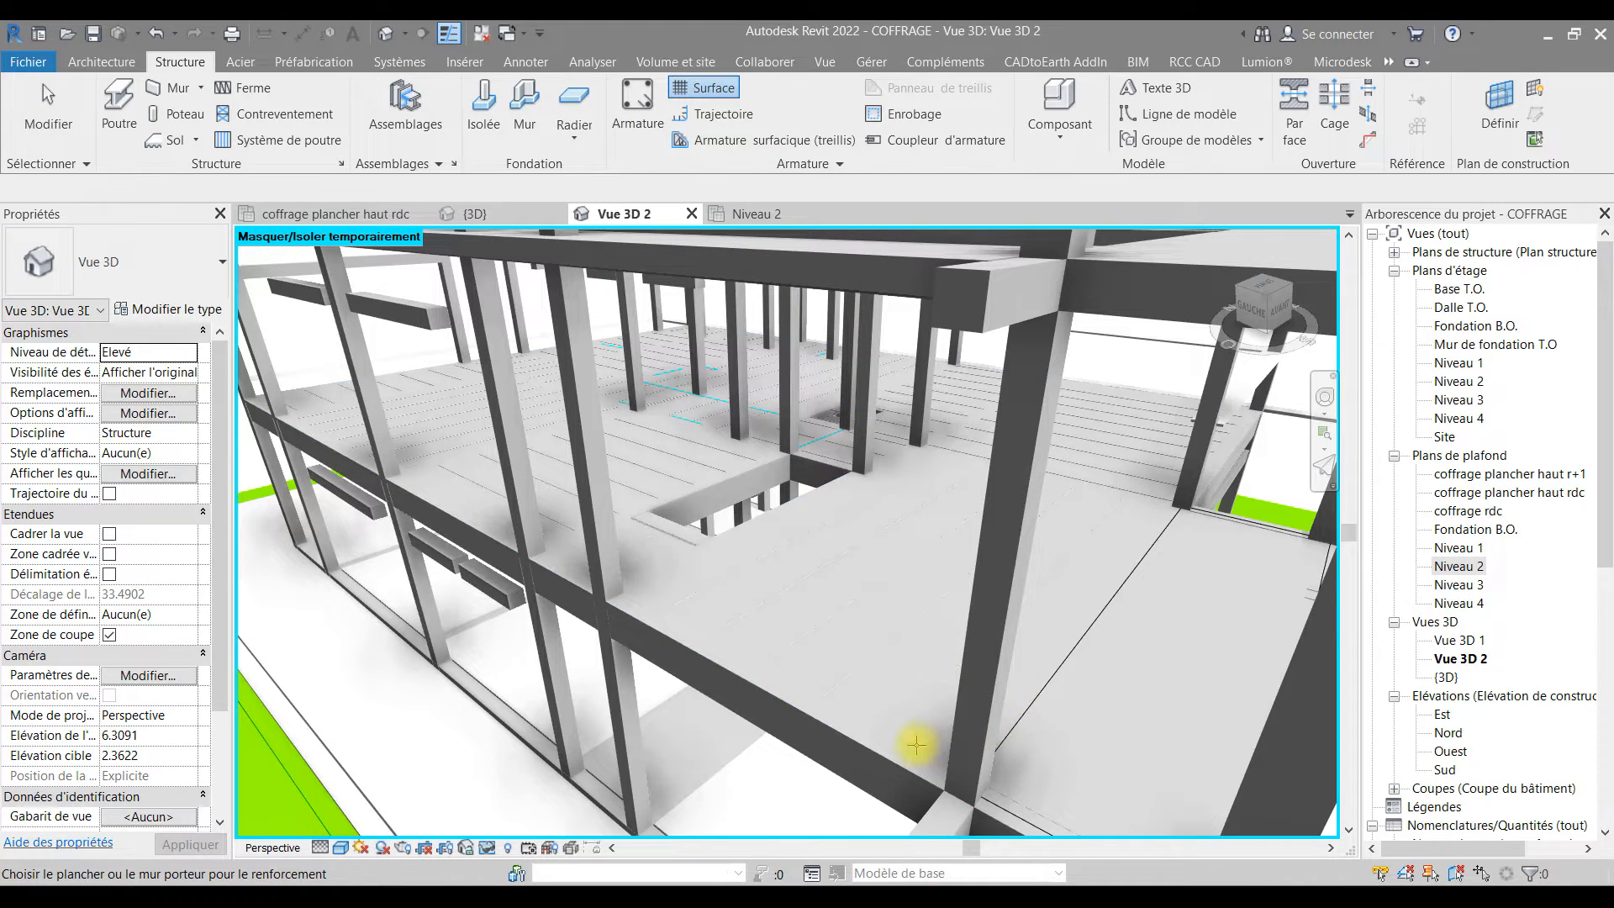
left_click(1045, 716)
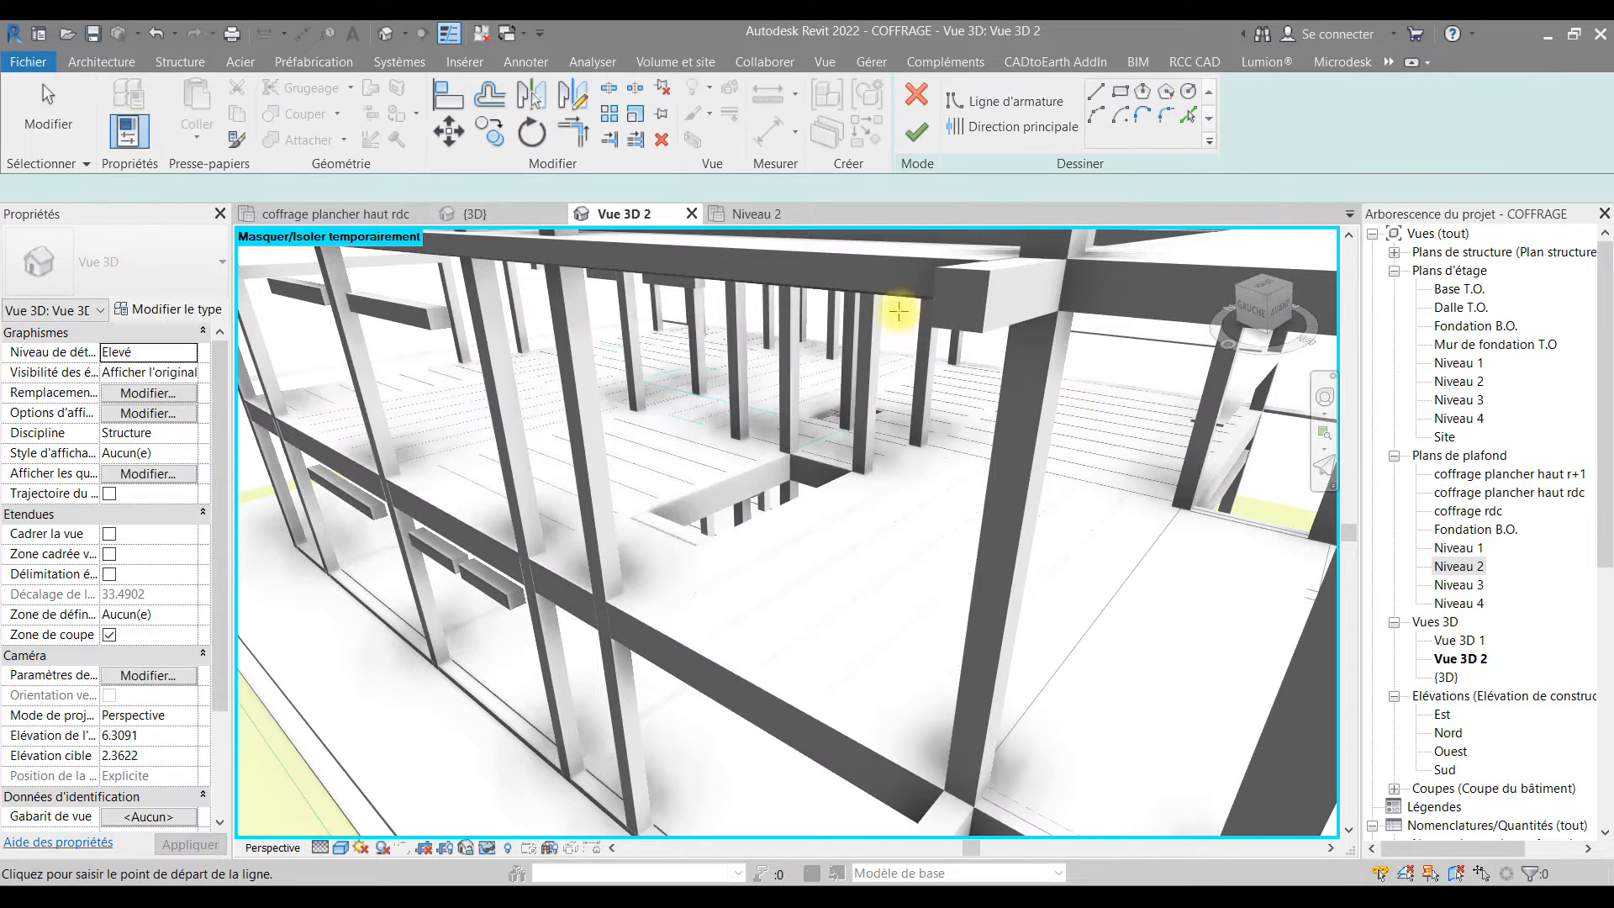
left_click(761, 214)
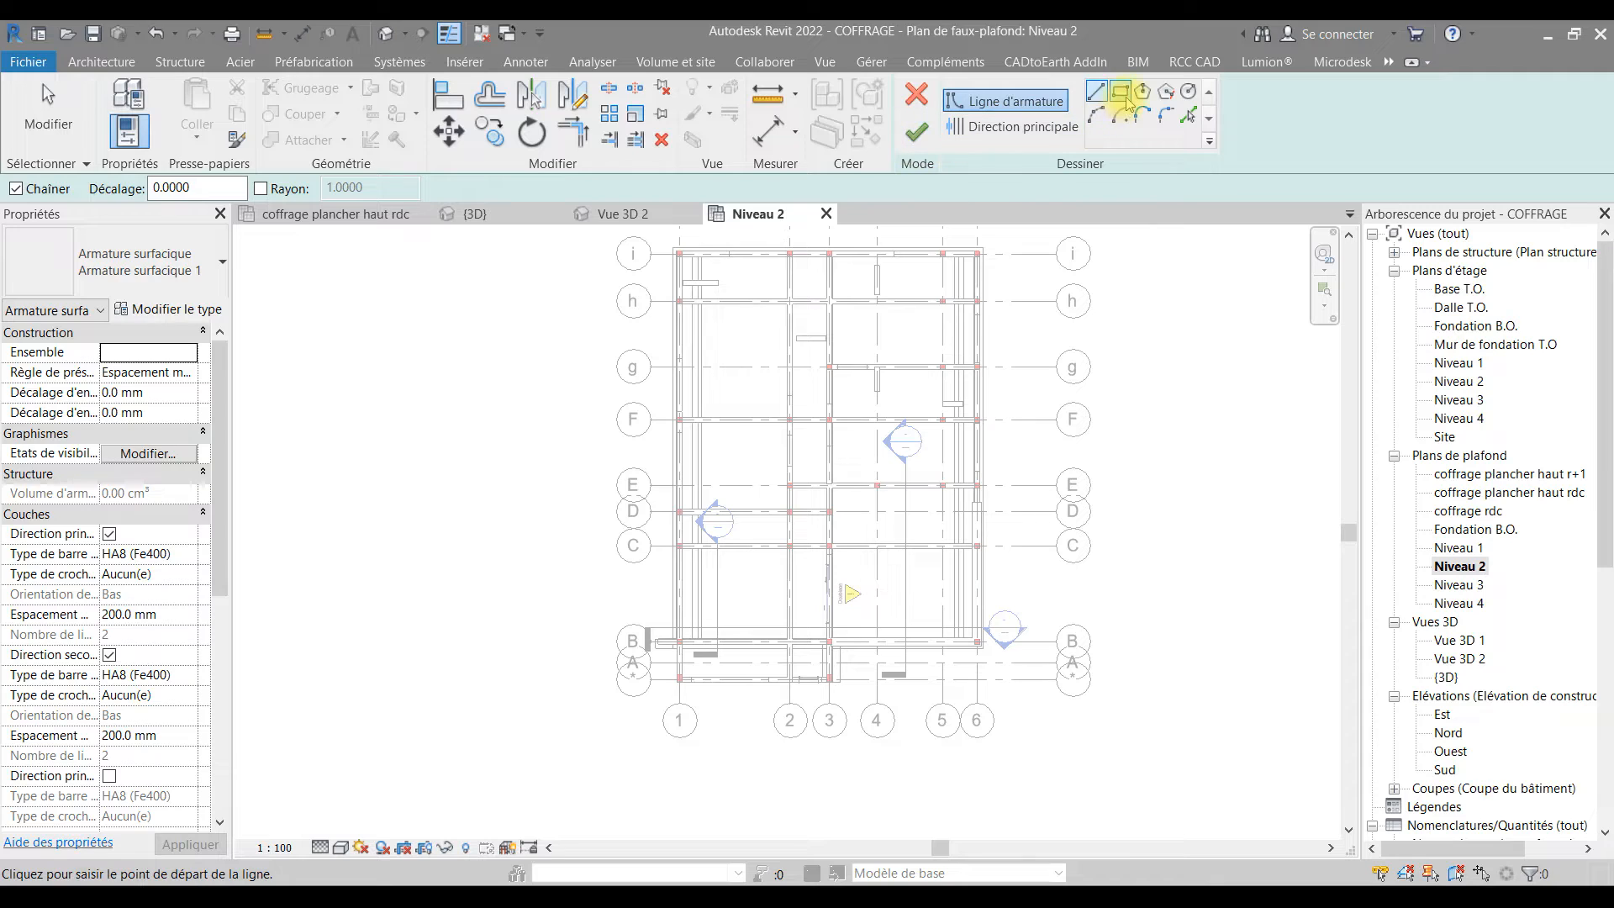
left_click(1120, 91)
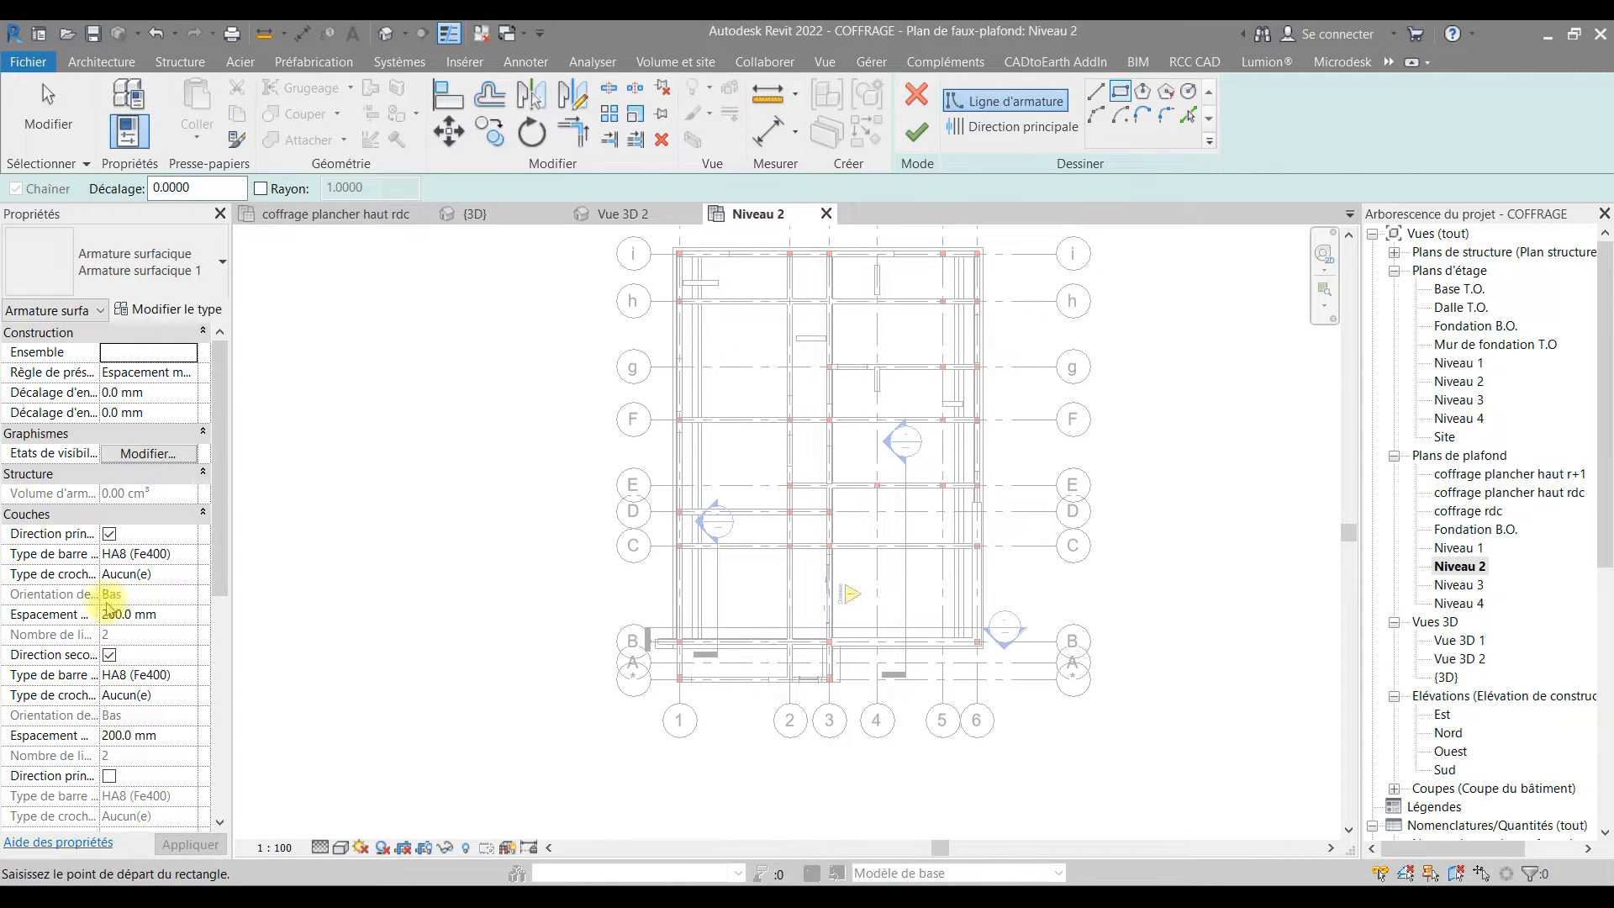
- Set the first main and secondary direction bar types of the area reinforcement to HA6 (Fe400)
left_click(191, 557)
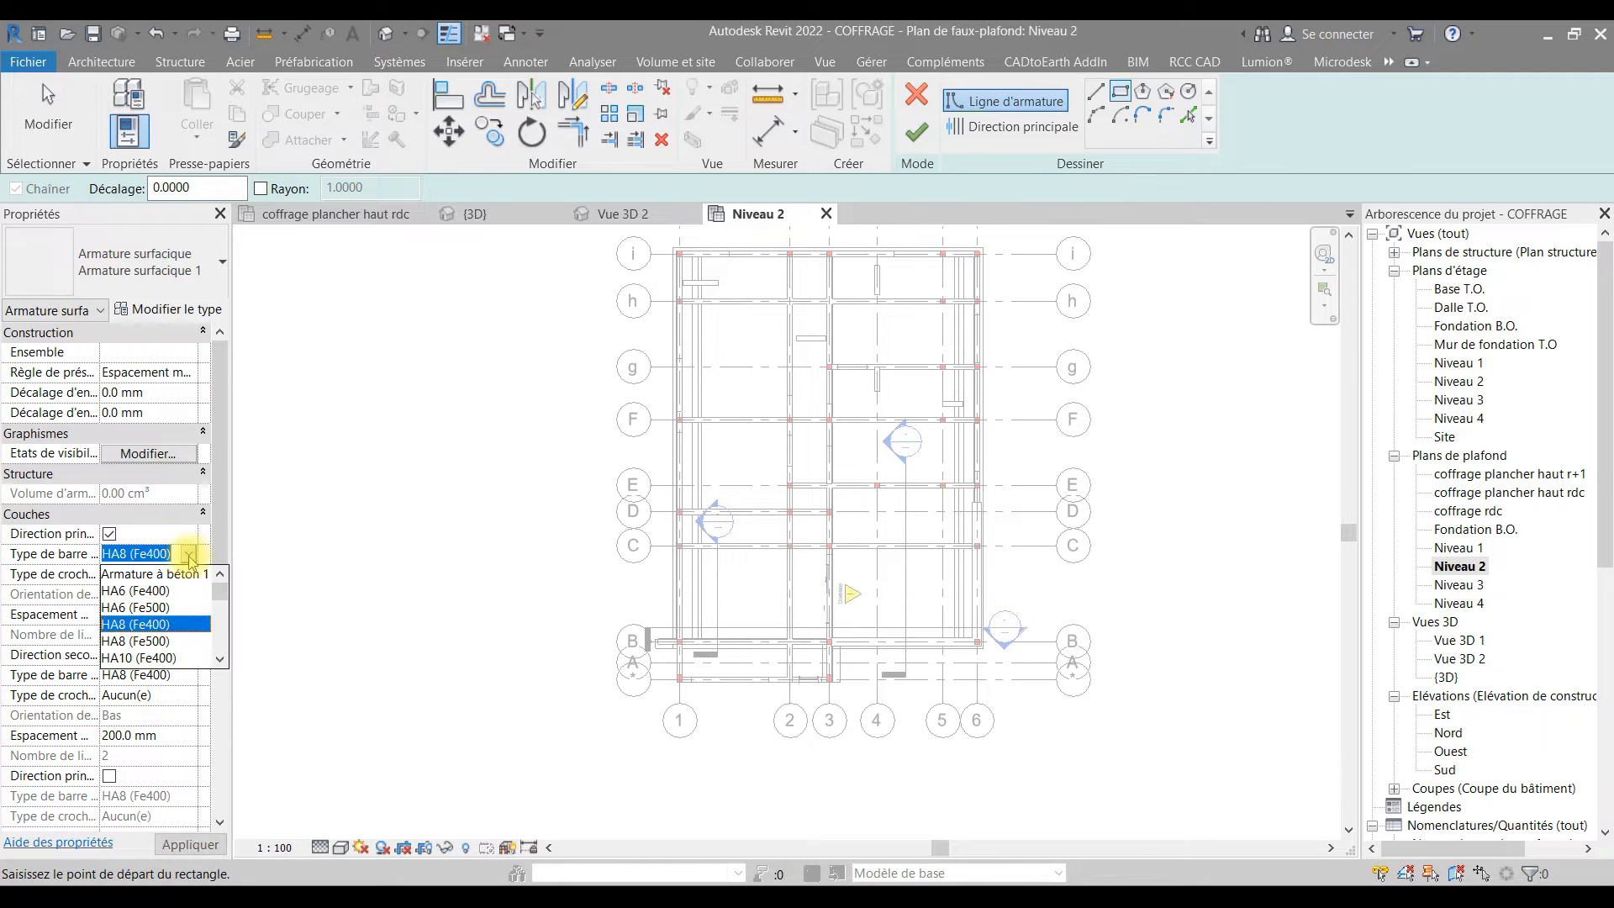
left_click(149, 591)
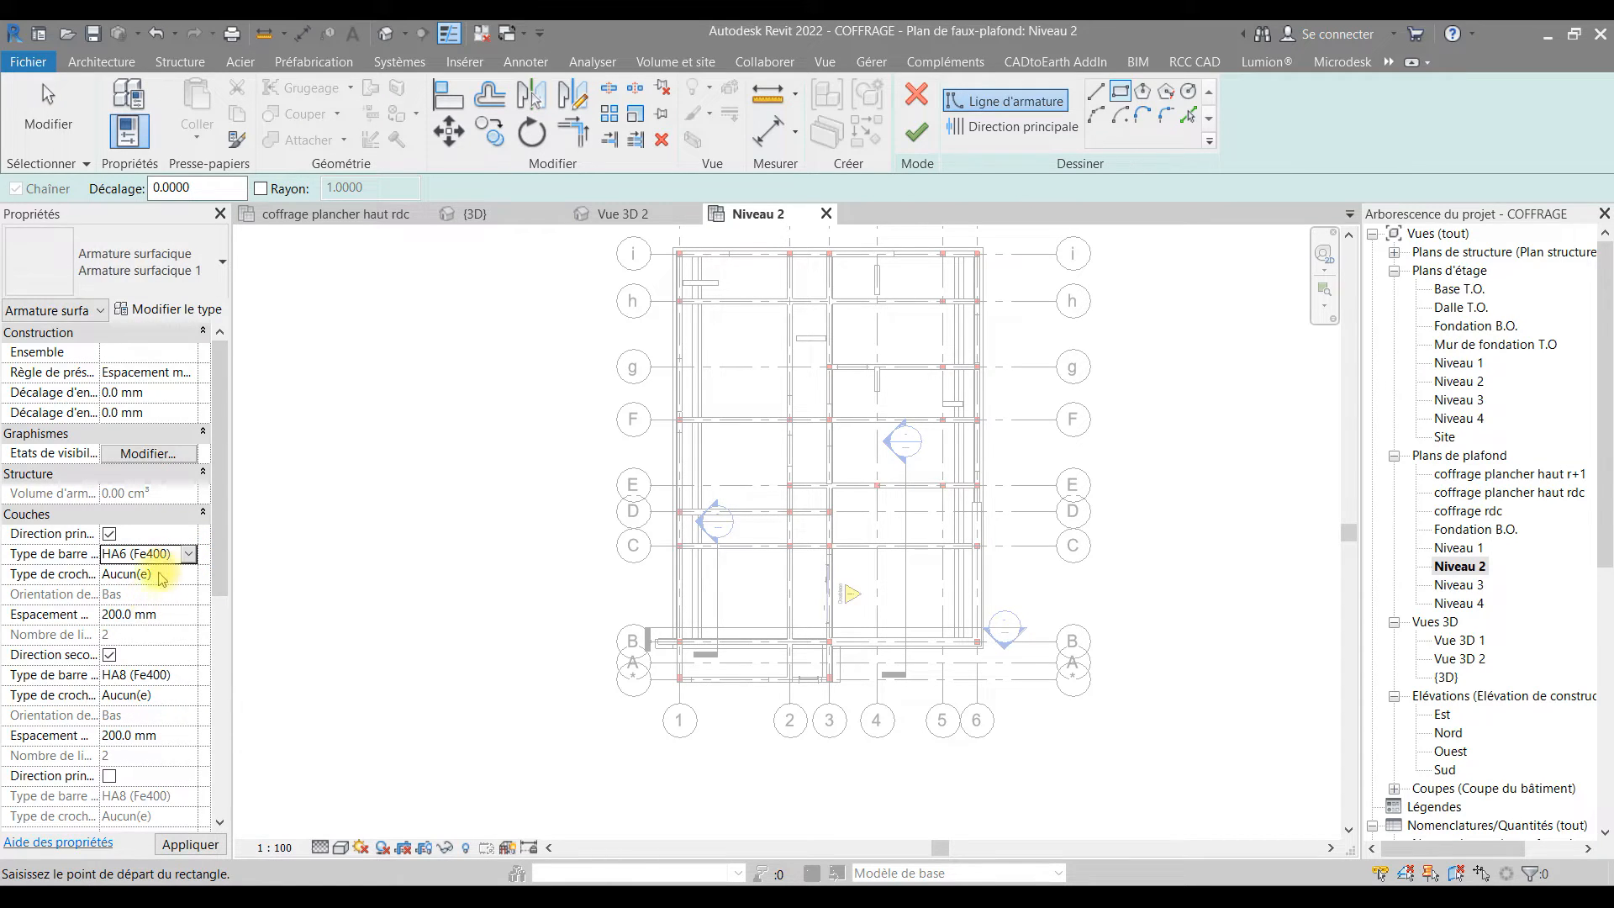
left_click(192, 675)
left_click(192, 676)
left_click(152, 712)
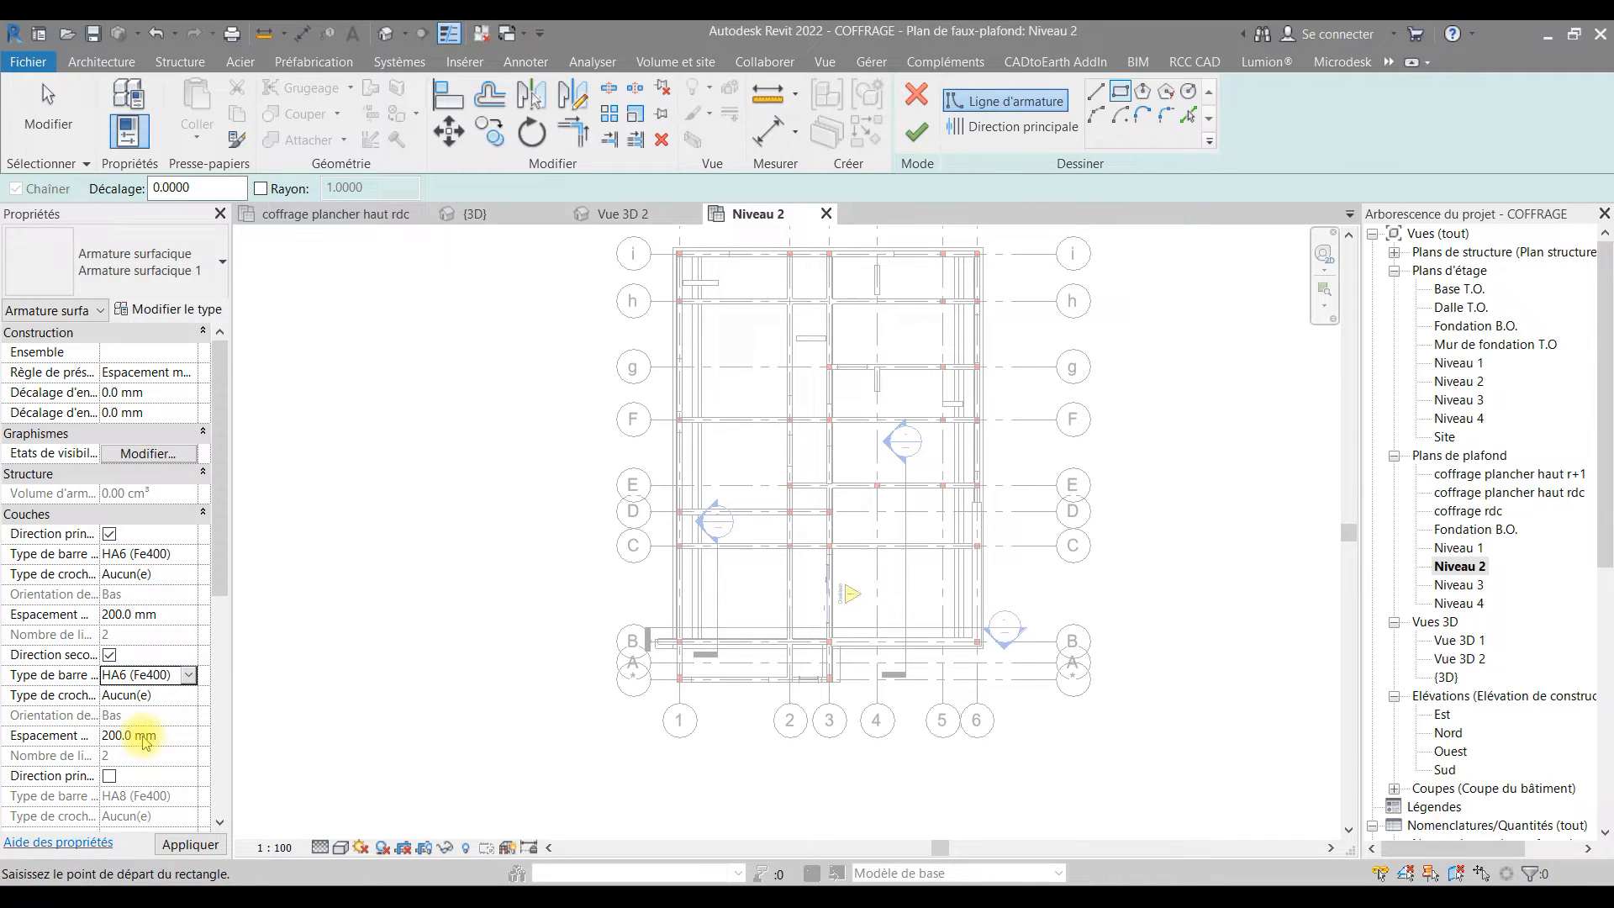
- Set the bar spacing to 600 mm in the same main and secondary directions of the area reinforcement
type("6")
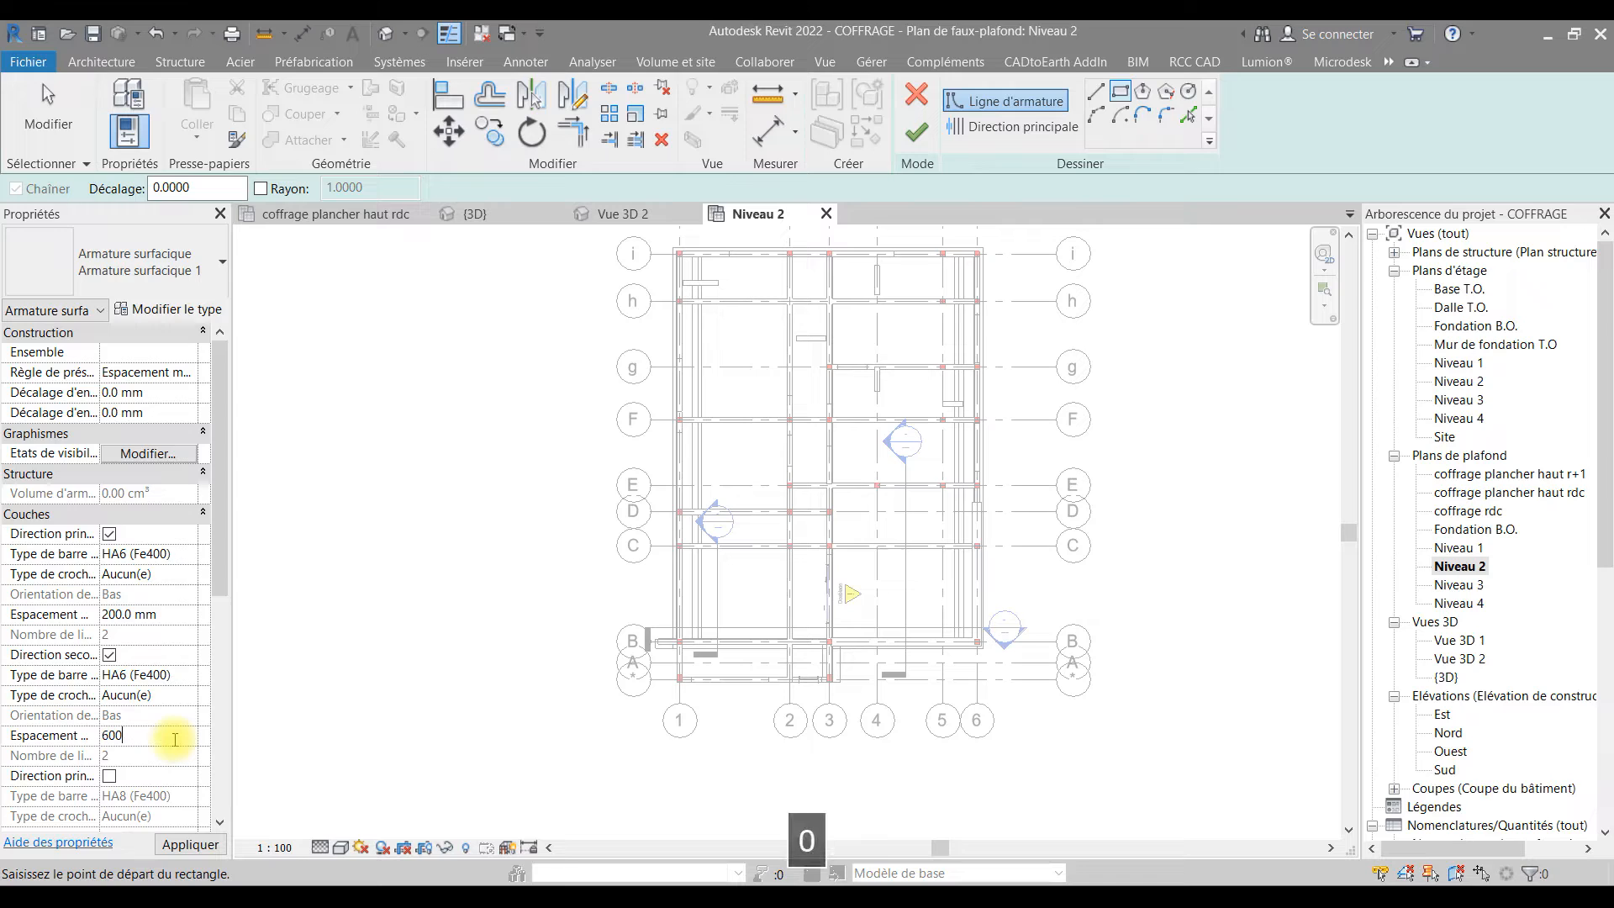
type("00")
left_click(194, 617)
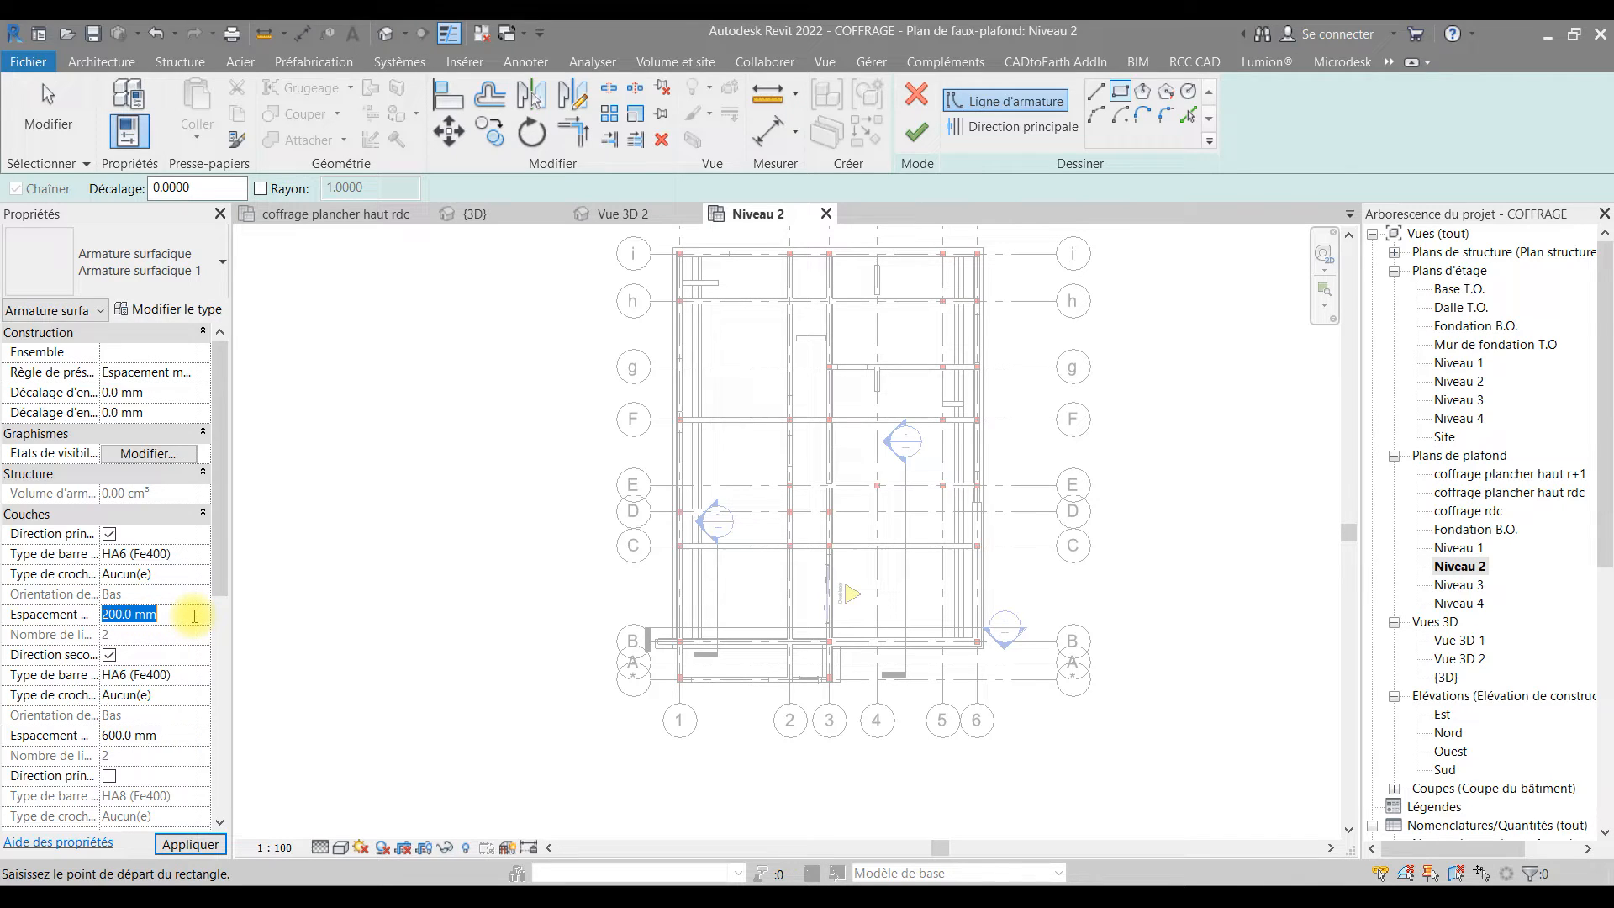
type("600")
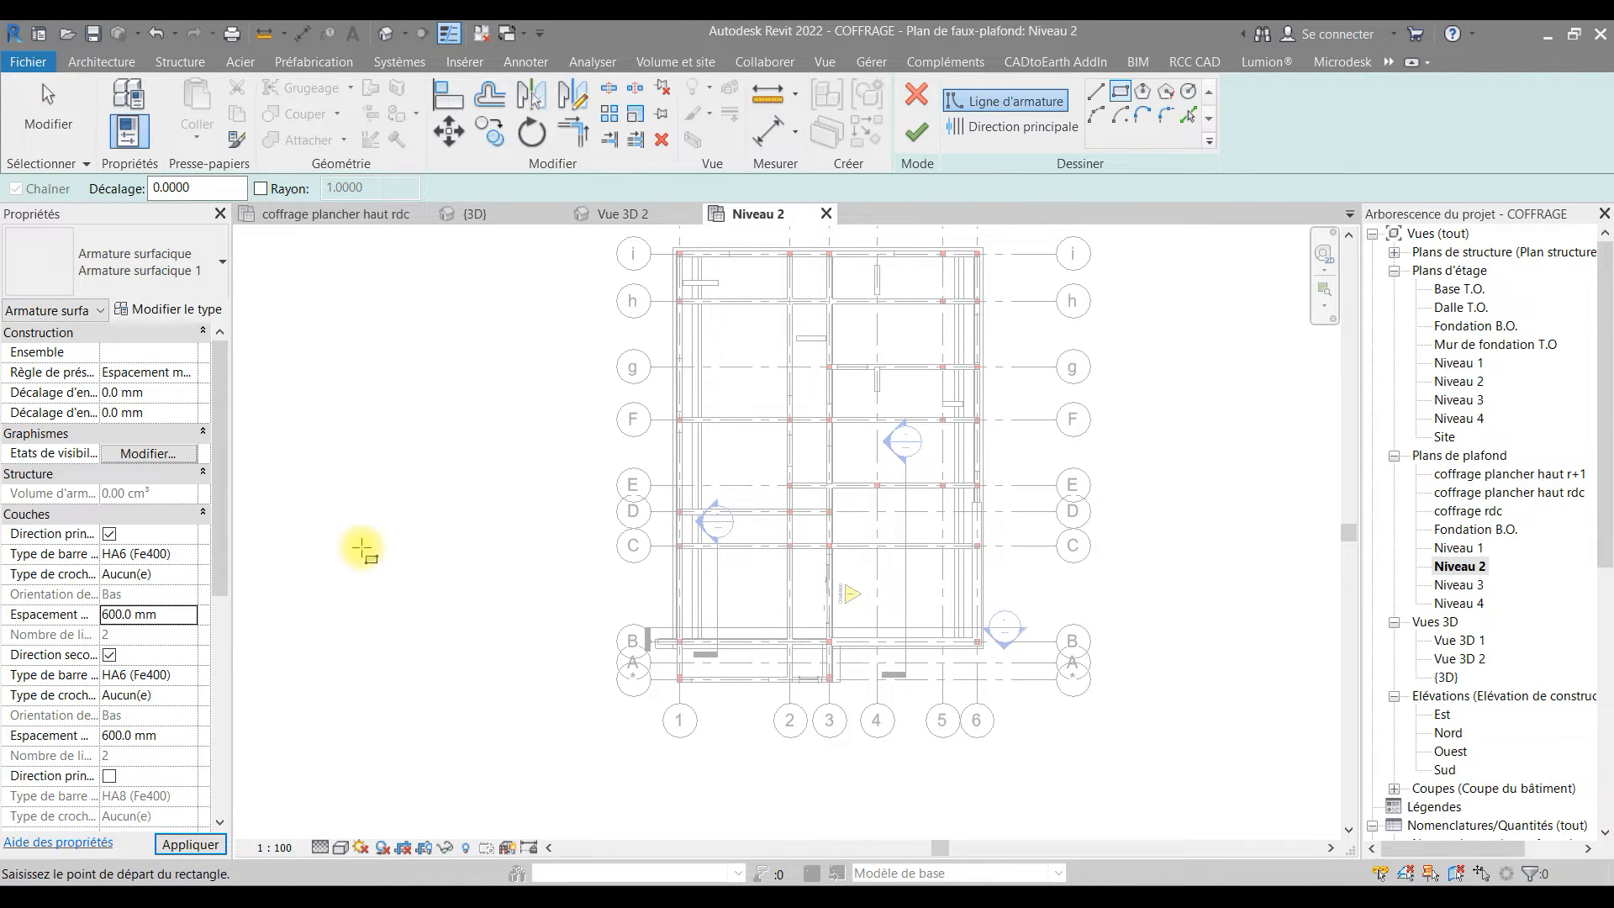
- Draw the rectangular reinforcement outline from the column at grids 1/i to the column at grids 6/B
scroll(702, 260, "up", 10)
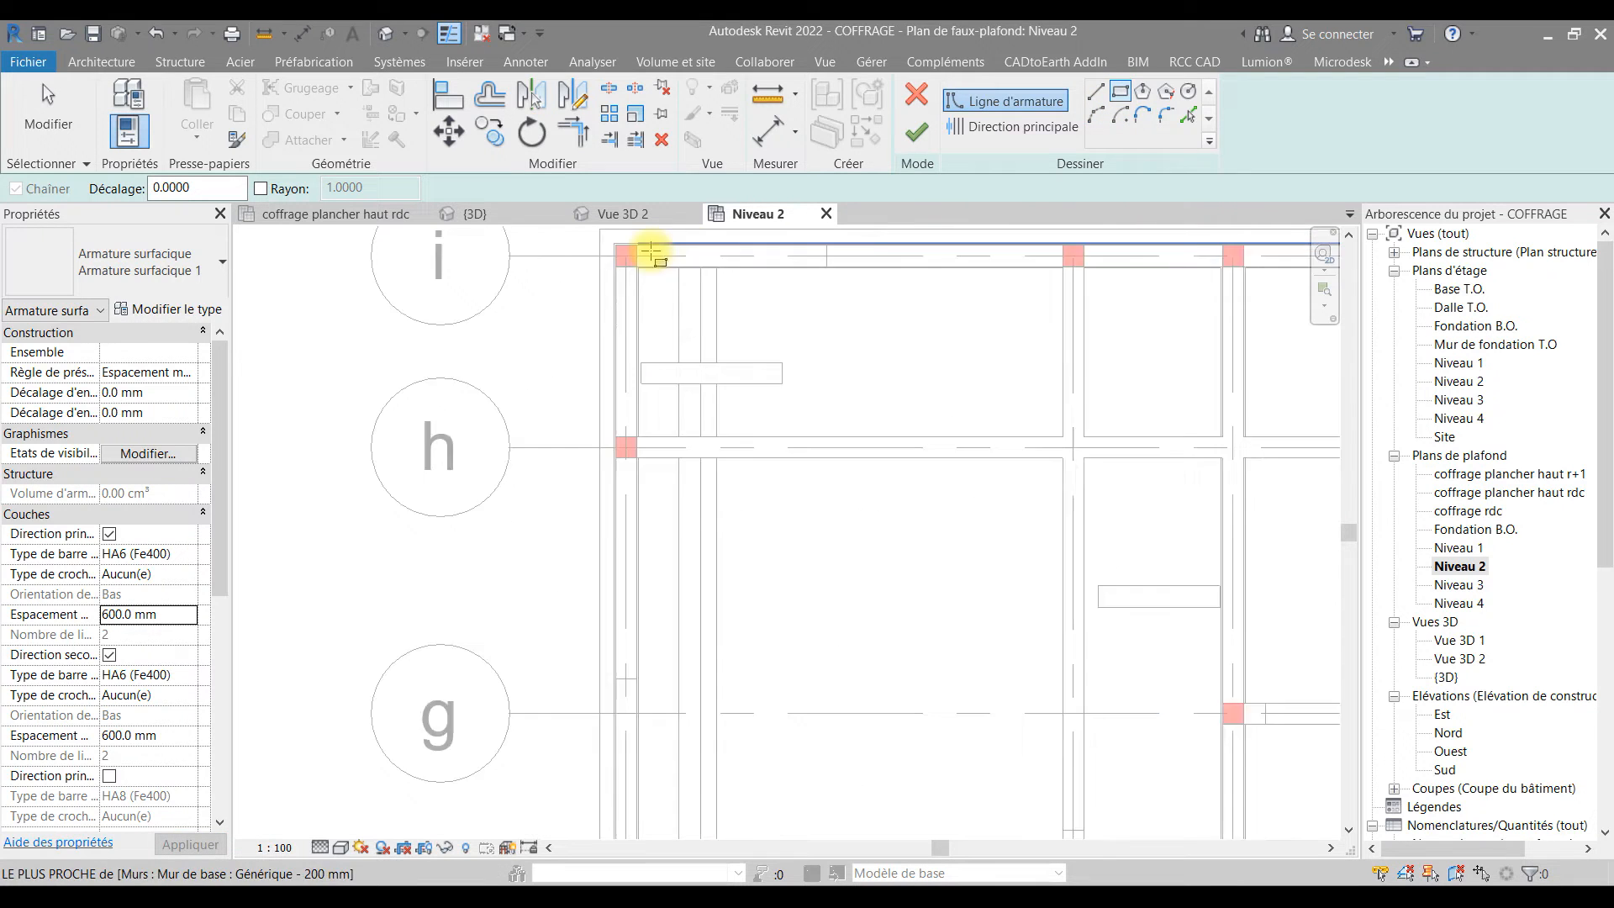
scroll(576, 271, "down", 8)
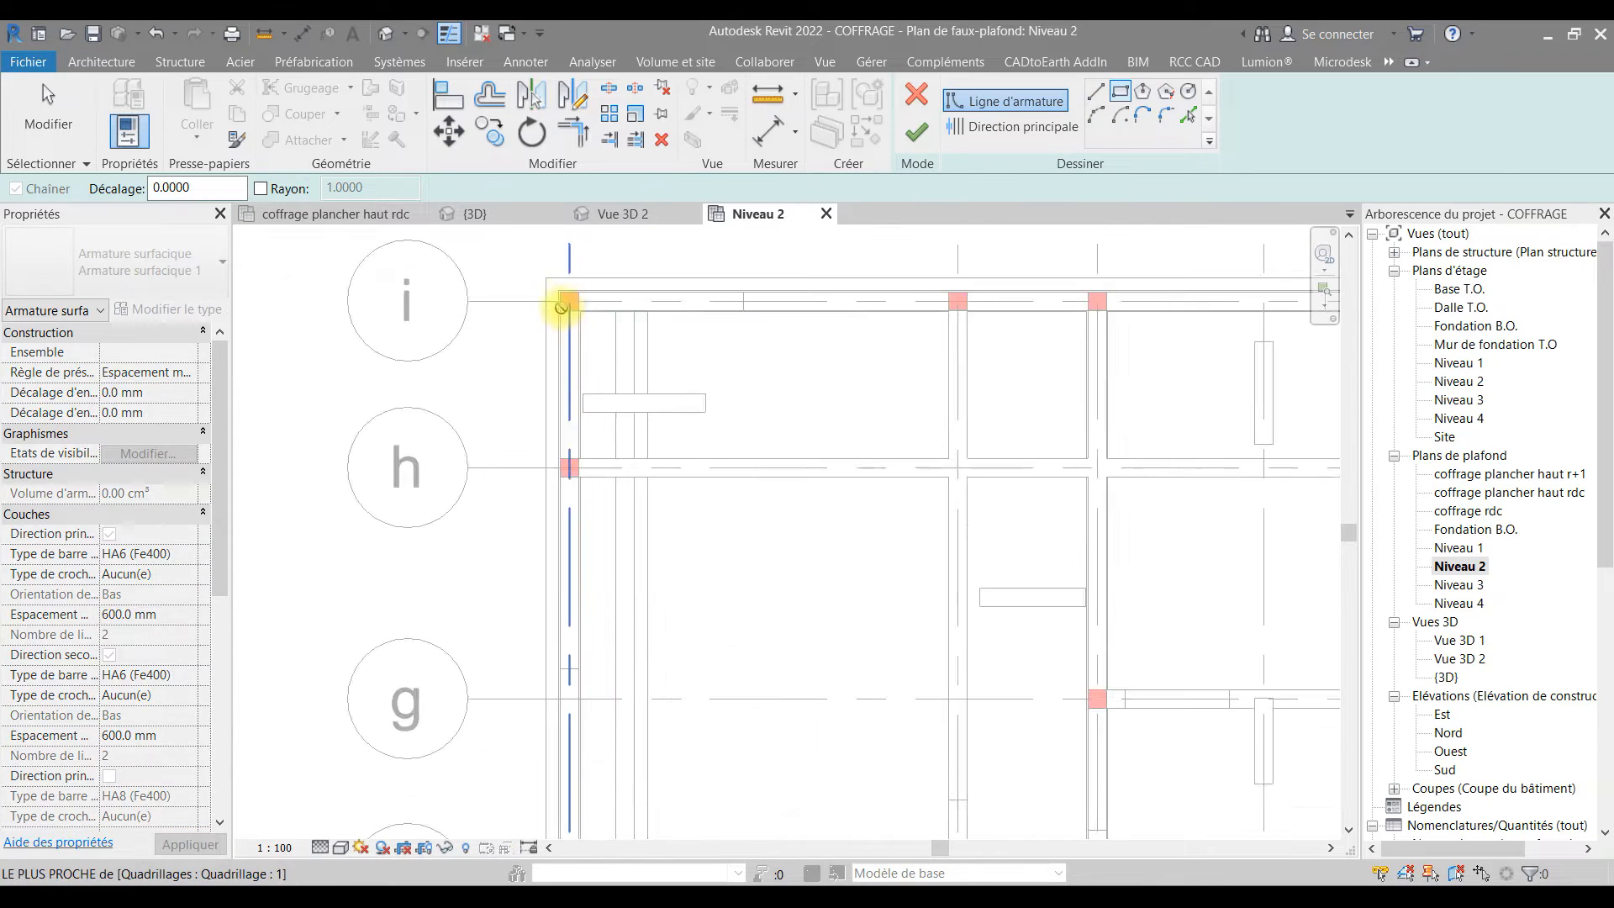
scroll(919, 761, "up", 3)
scroll(919, 760, "up", 3)
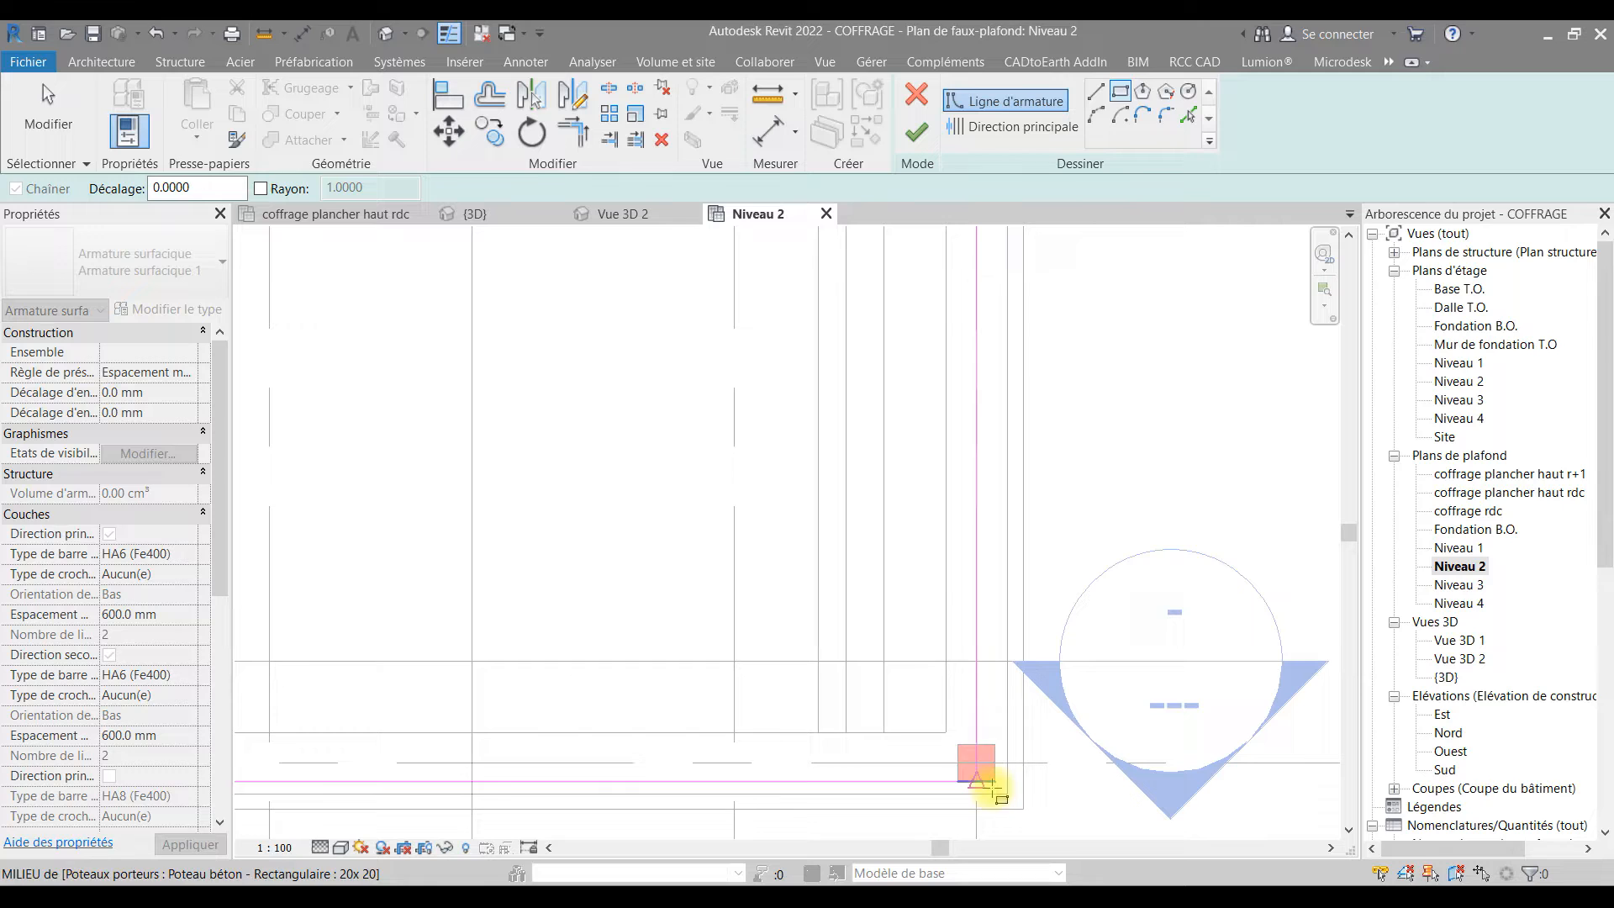
left_click(973, 767)
scroll(976, 766, "down", 3)
scroll(975, 765, "down", 3)
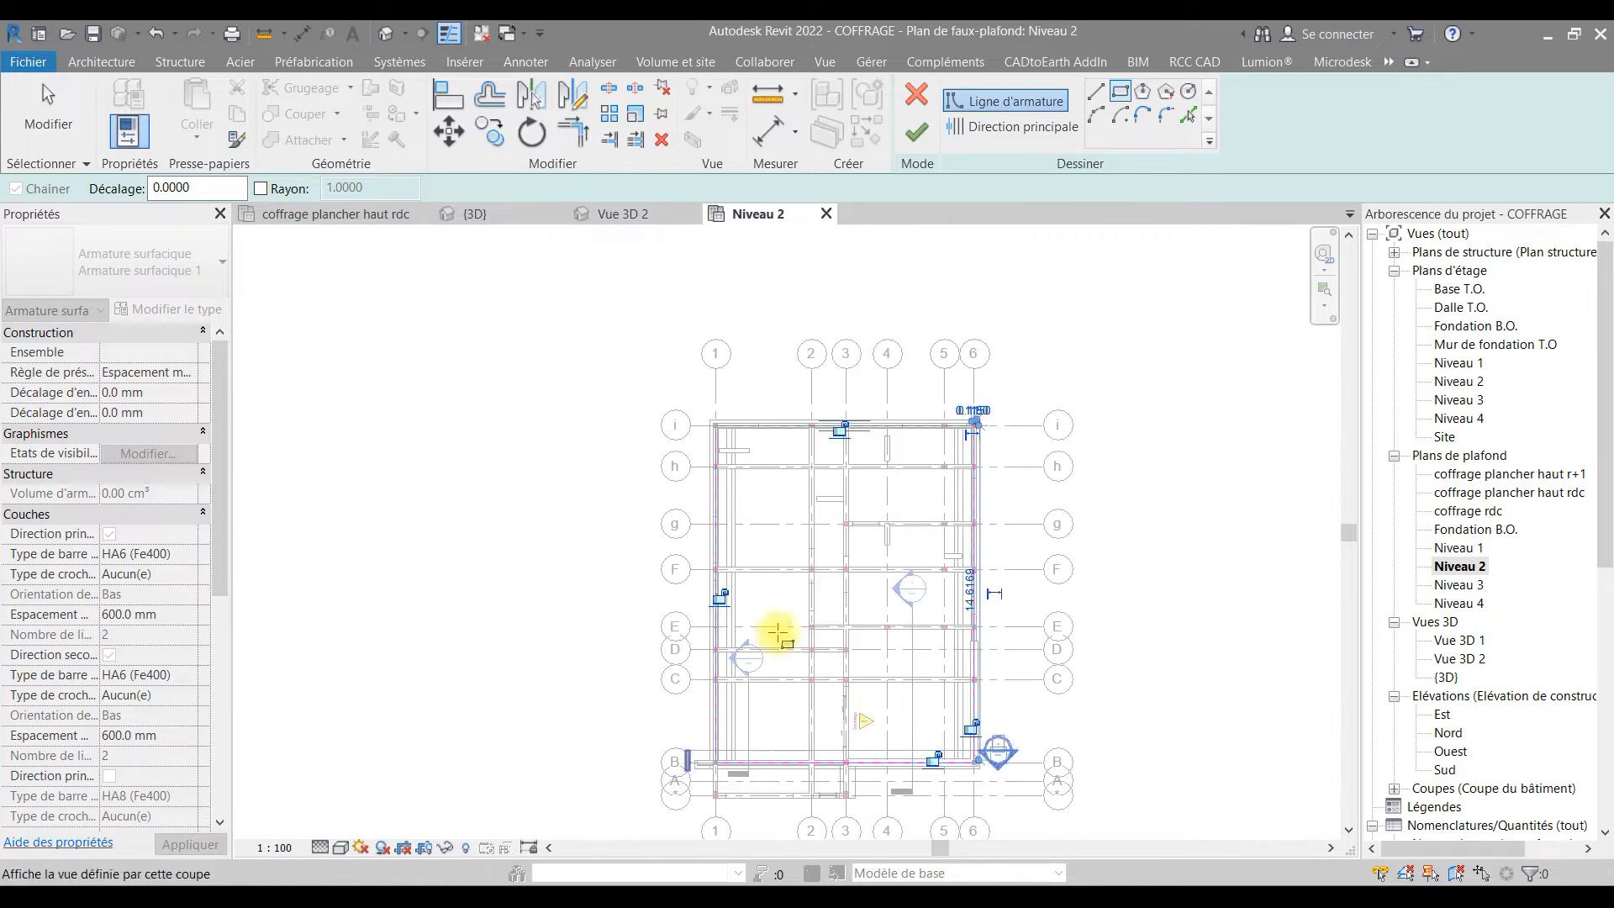
- Sketch an inner rectangle about 3.08 by 1.10 between the beams on grids D and C for the slab opening
scroll(792, 692, "up", 3)
scroll(753, 722, "up", 3)
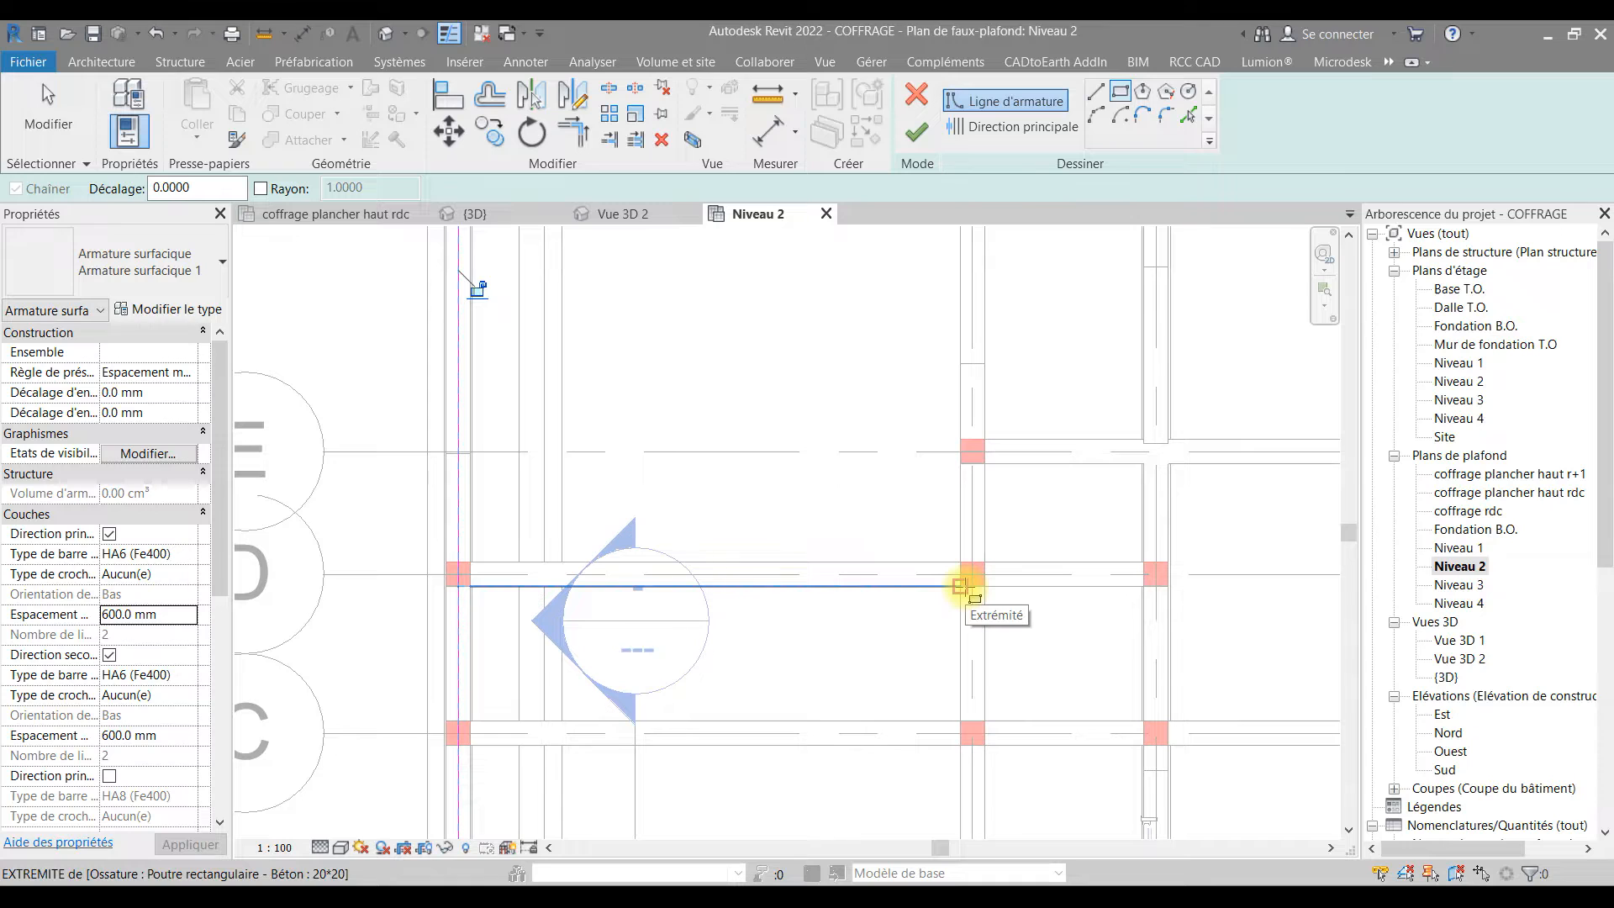
left_click(960, 586)
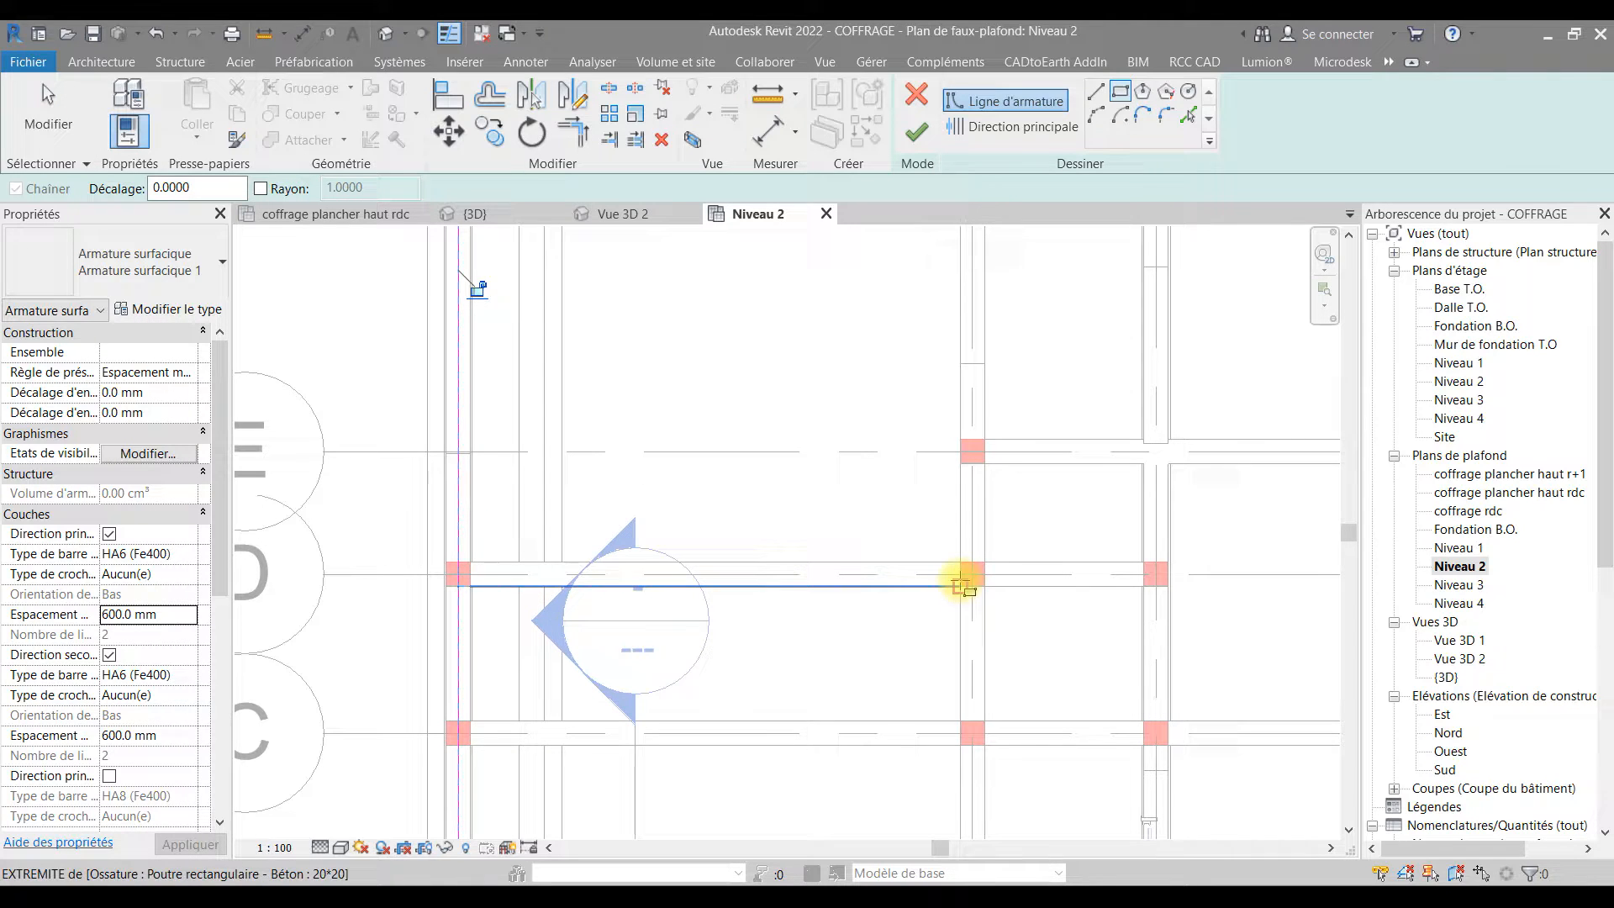
key("Escape")
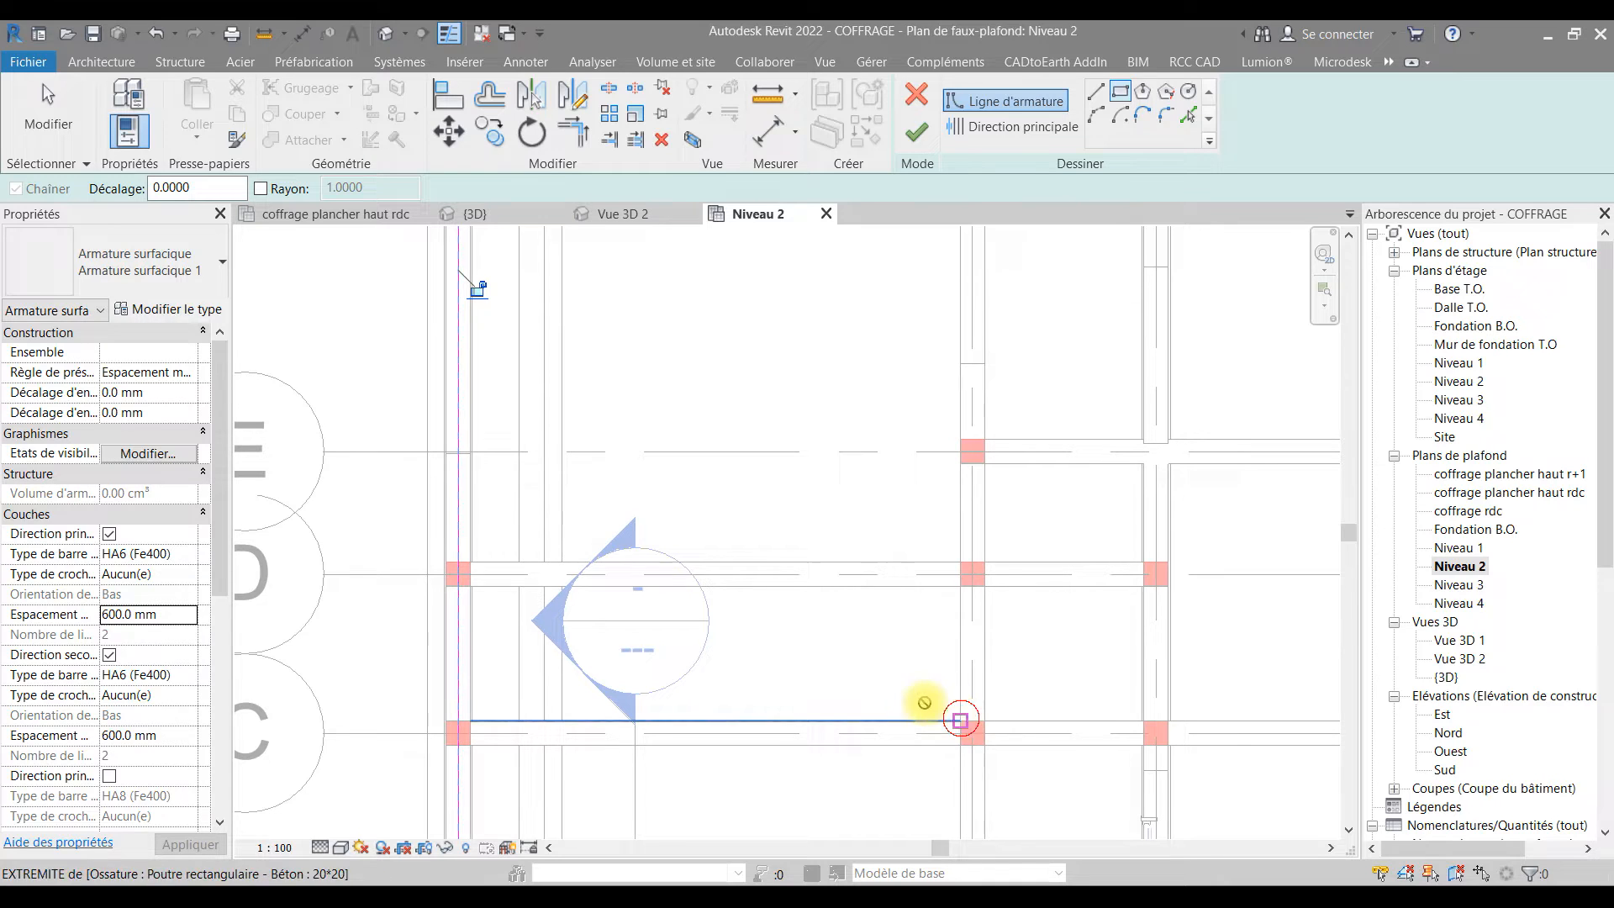
left_click(958, 719)
left_click(582, 586)
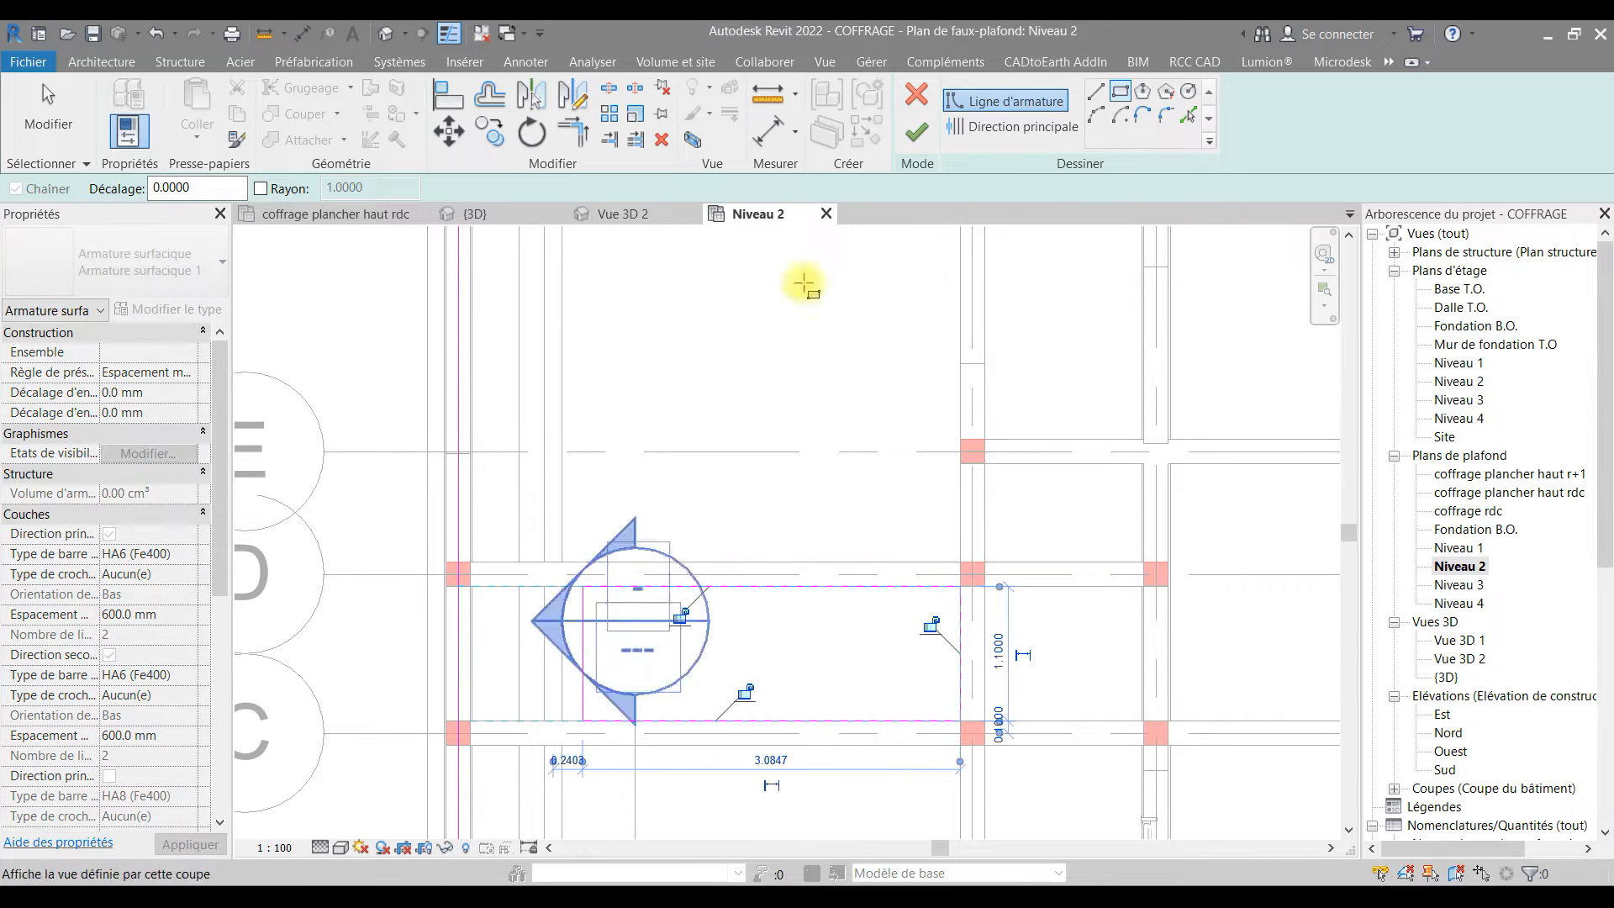
key("Escape")
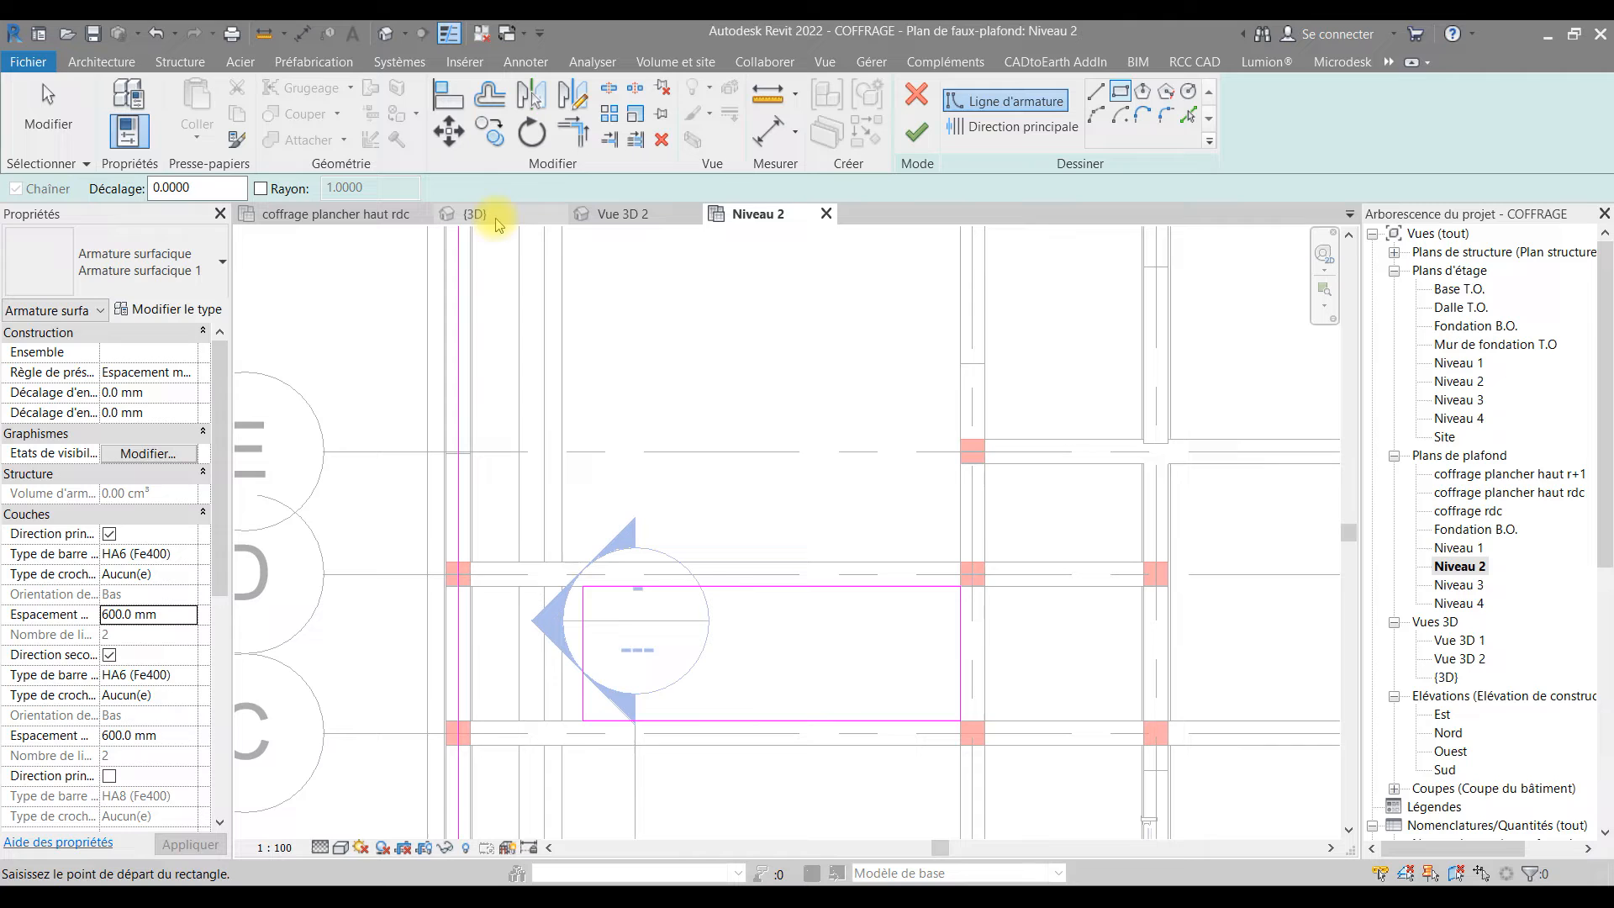
- In Vue 3D 2, move the inner outline's short edge onto the slab opening's edge and finish the area reinforcement
left_click(622, 214)
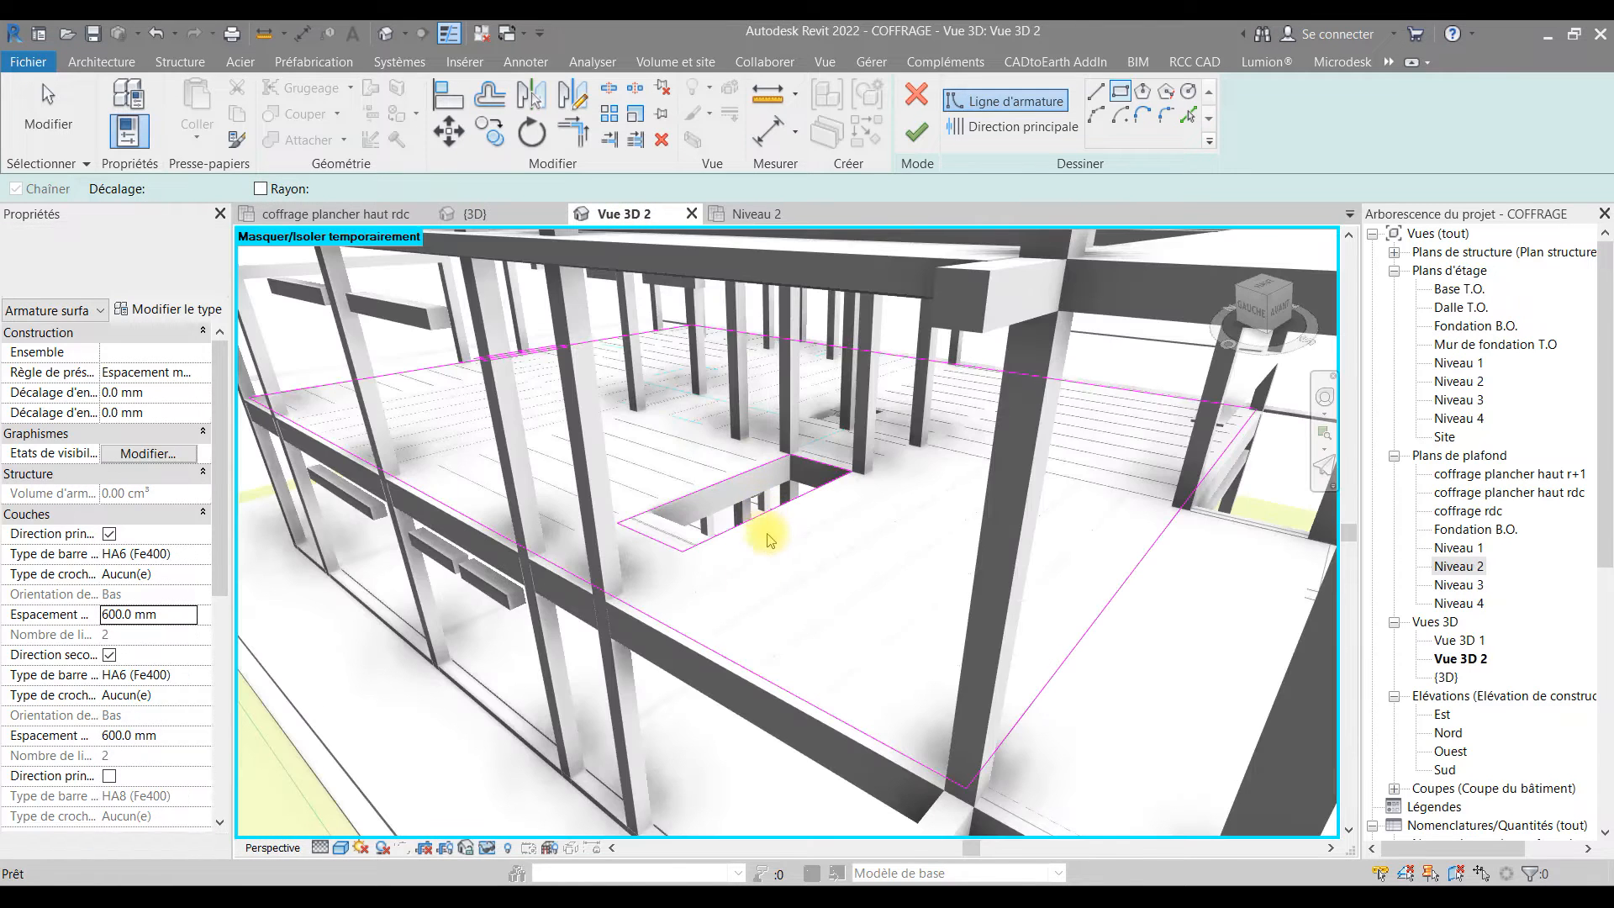
scroll(714, 504, "up", 3)
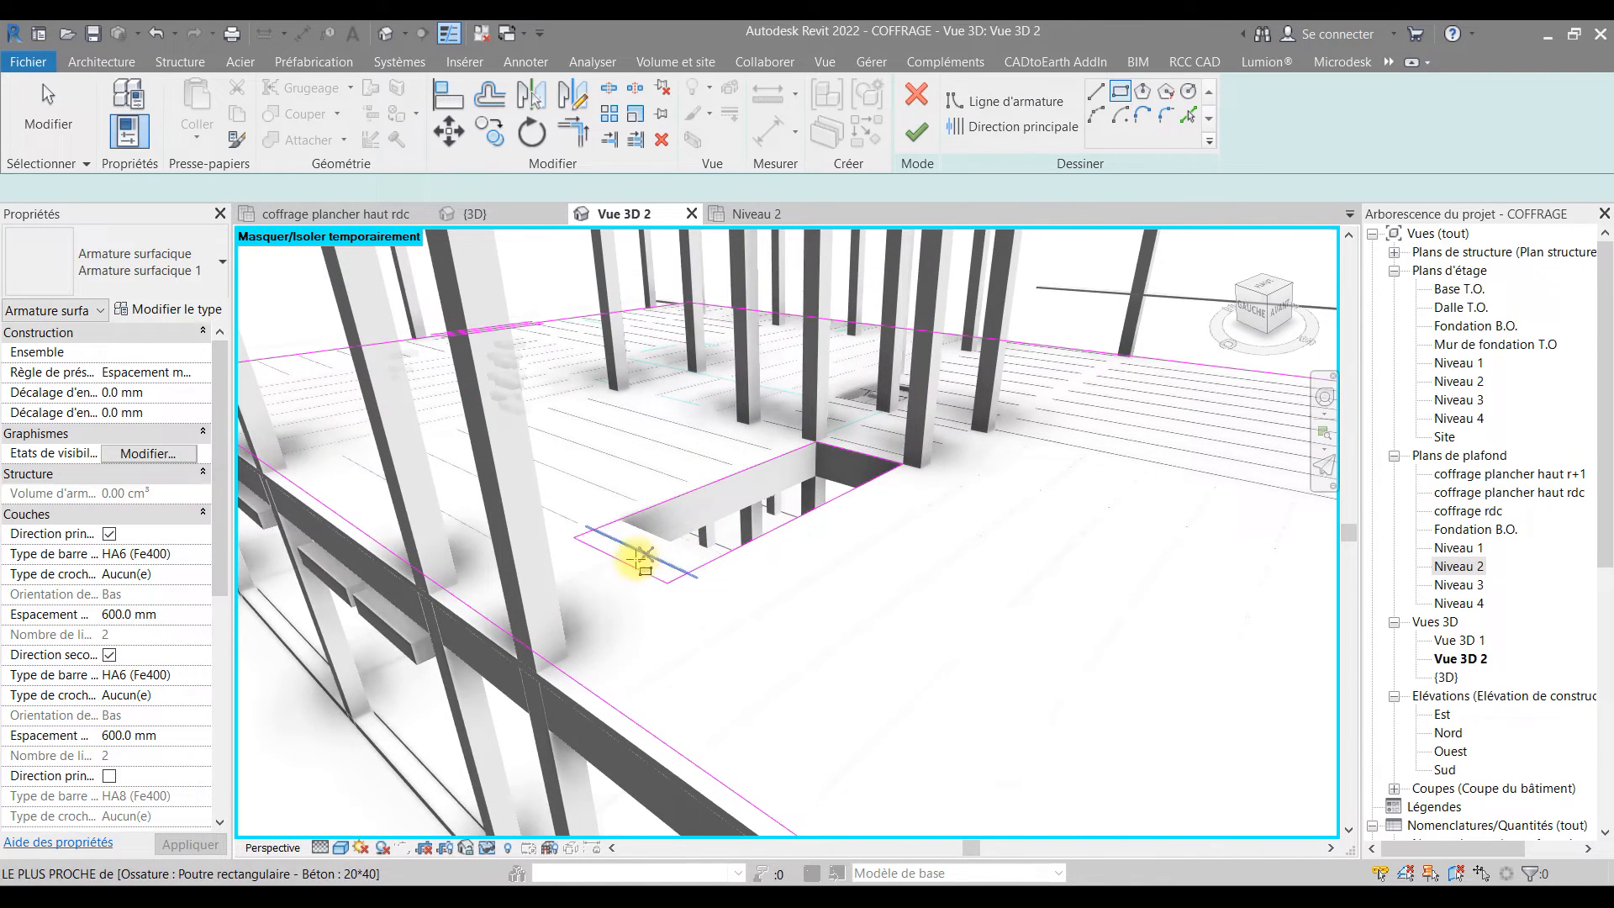
key("Escape")
left_click(622, 561)
left_click_drag(676, 552, 675, 547)
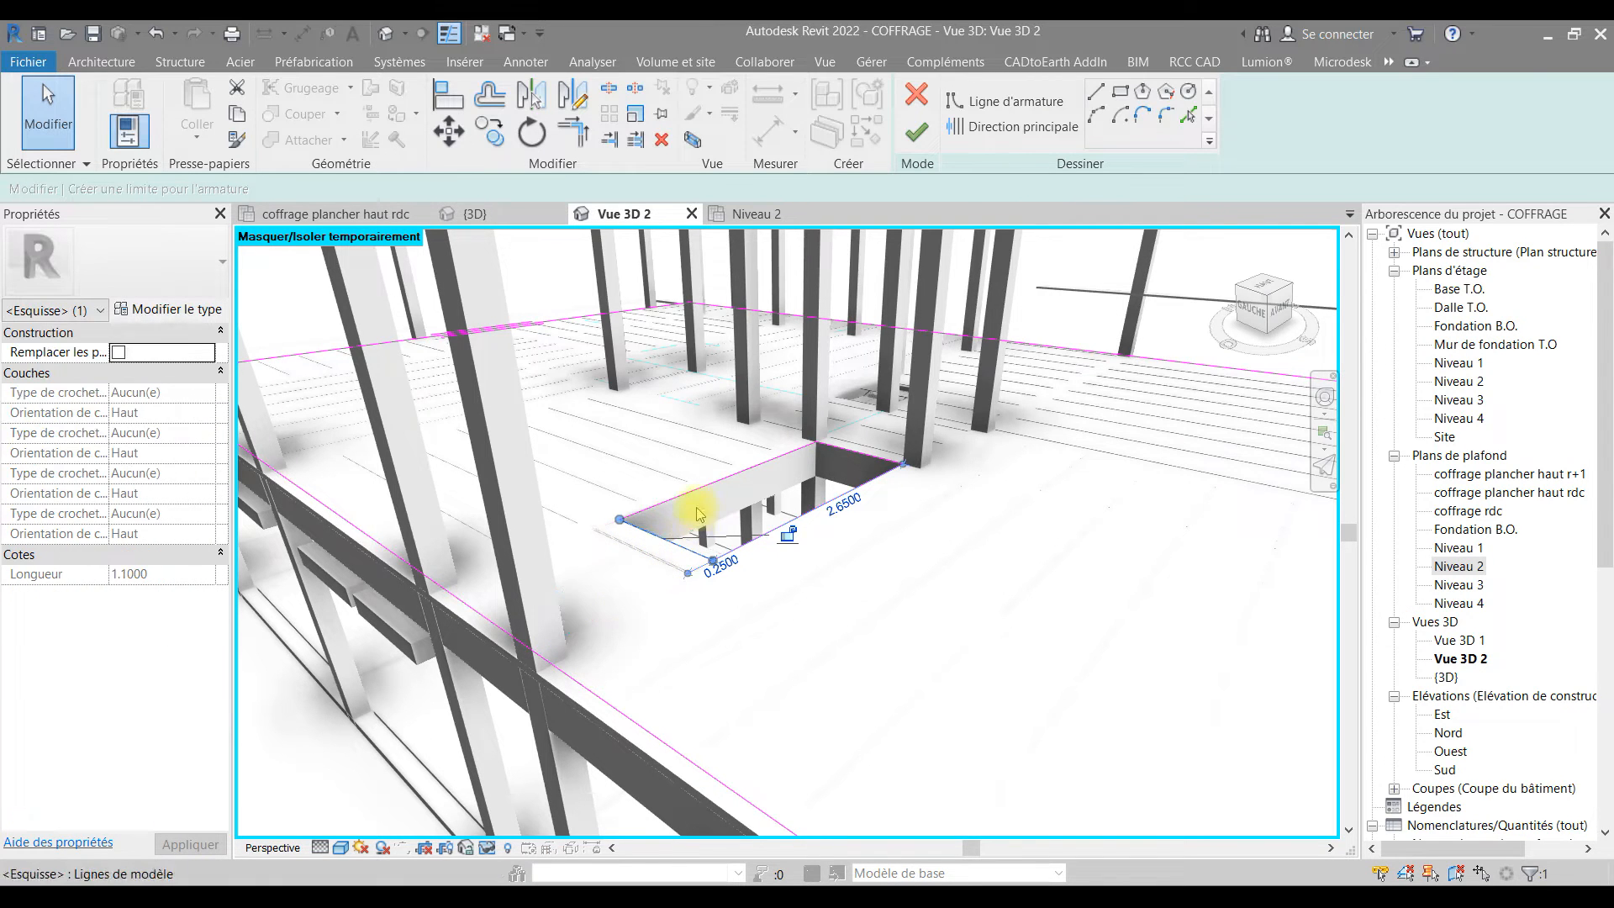
scroll(462, 364, "up", 3)
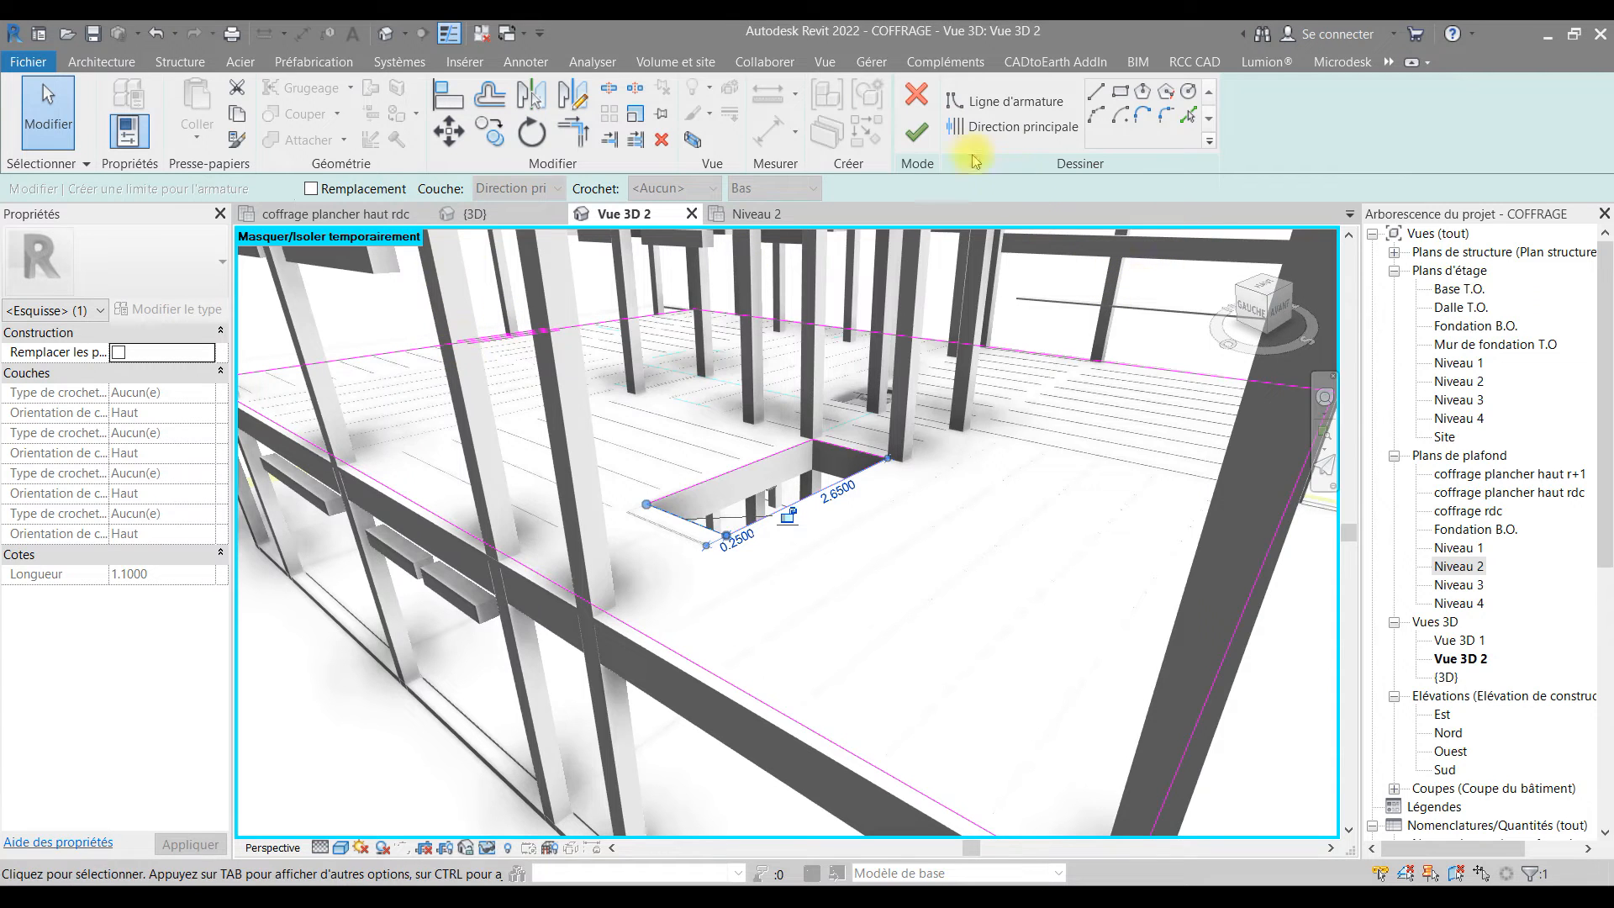
left_click(918, 132)
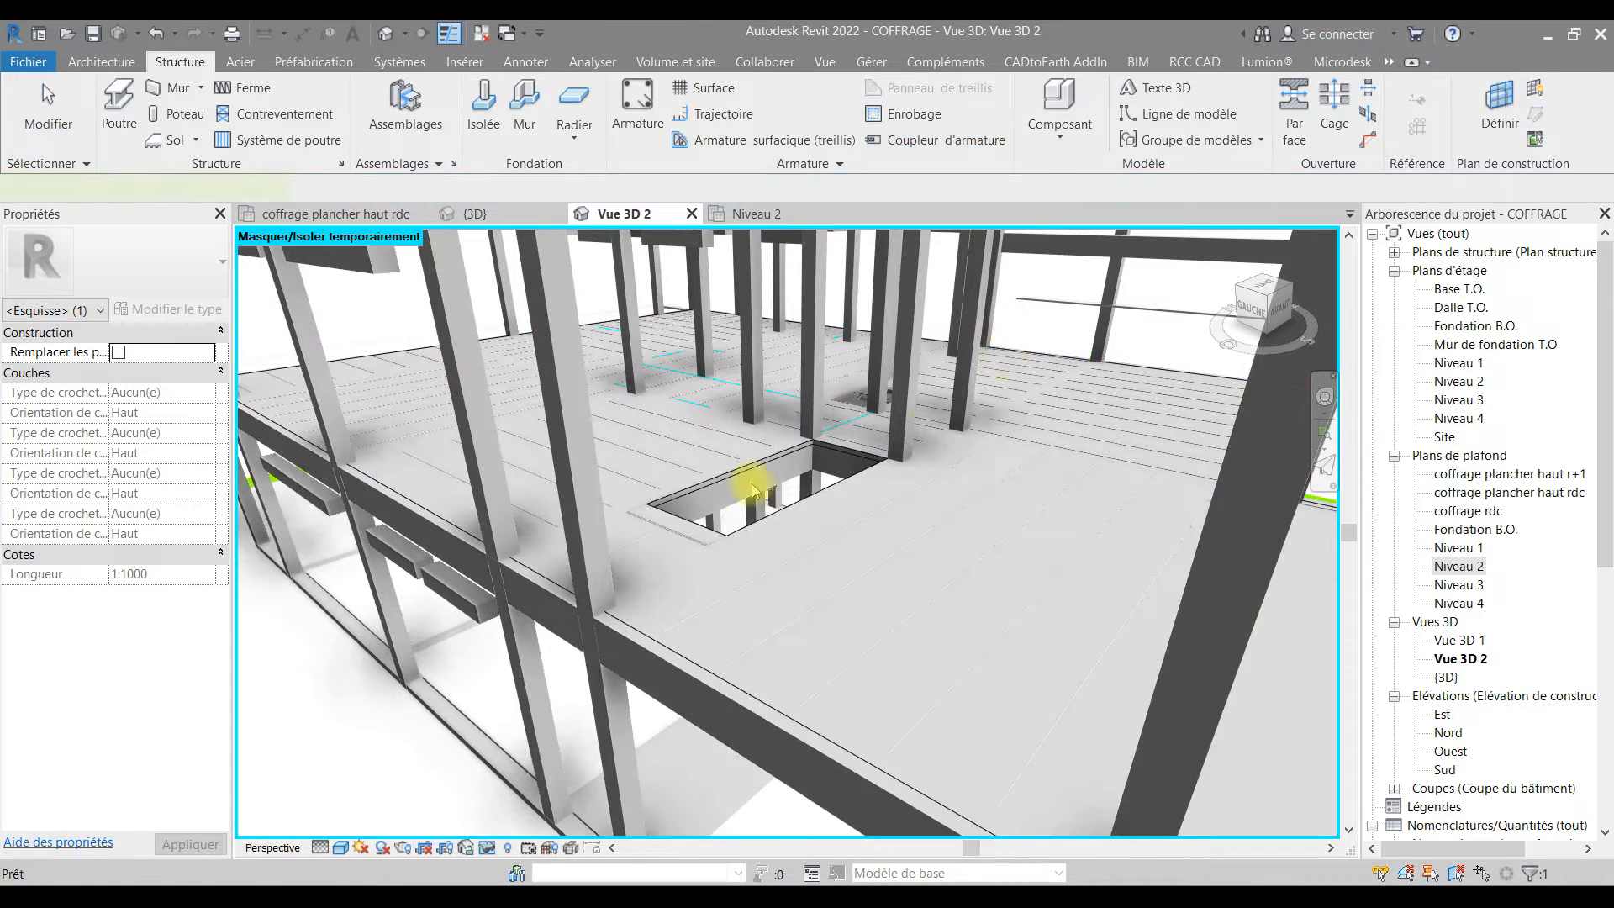
- Examine the area reinforcement on the compression slab and the HA6 stirrups in the front beam above the cars
scroll(403, 350, "up", 2)
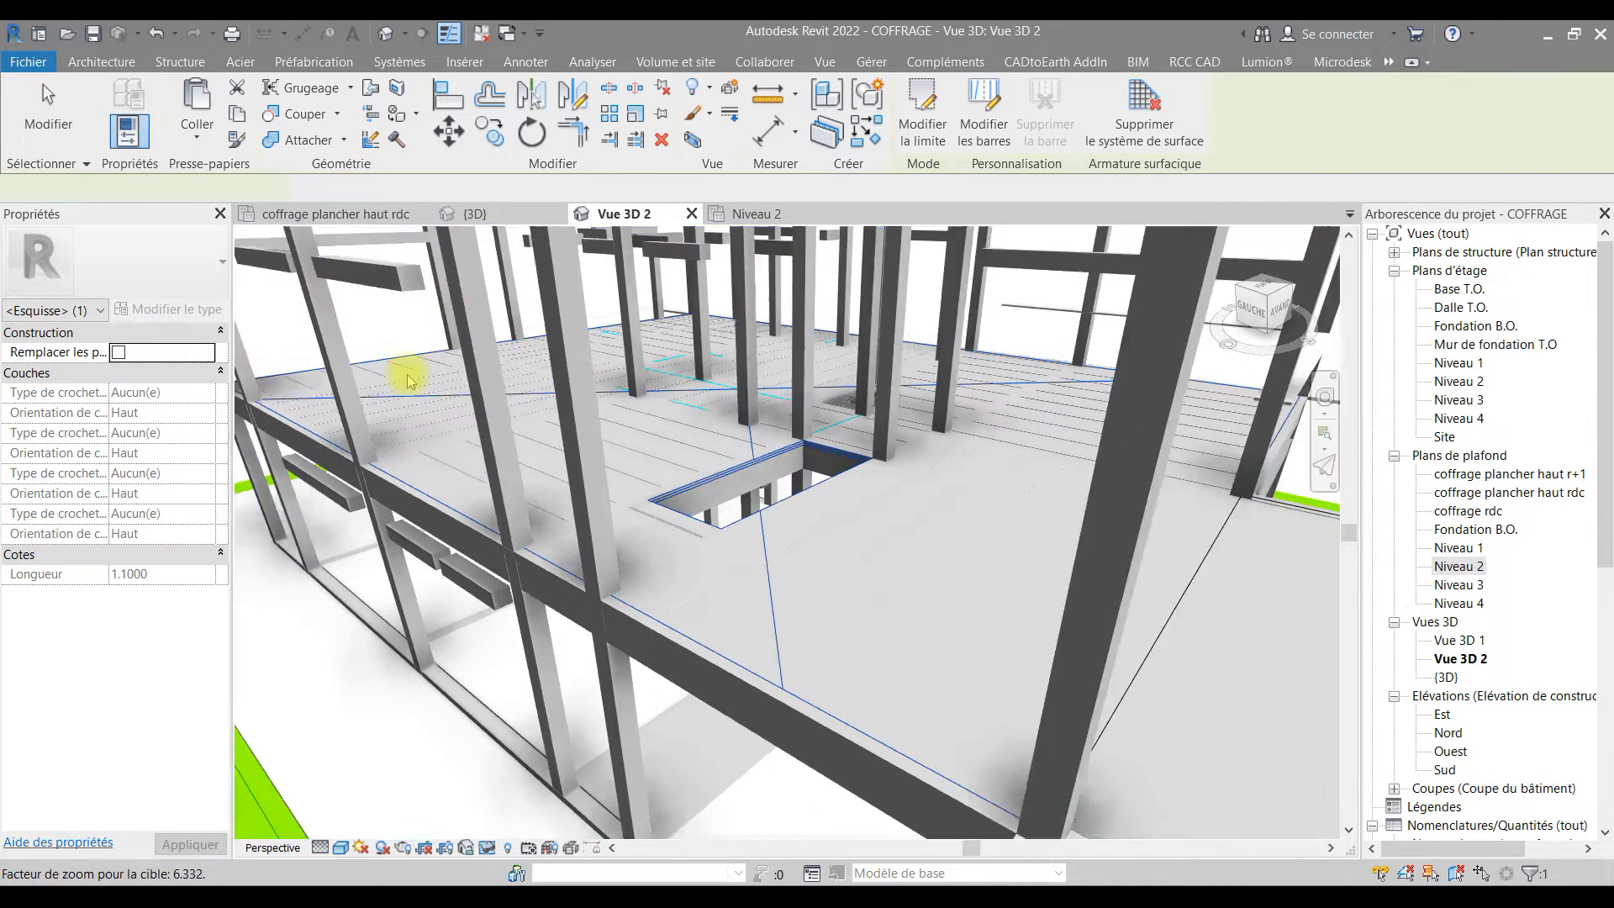
scroll(563, 448, "down", 3)
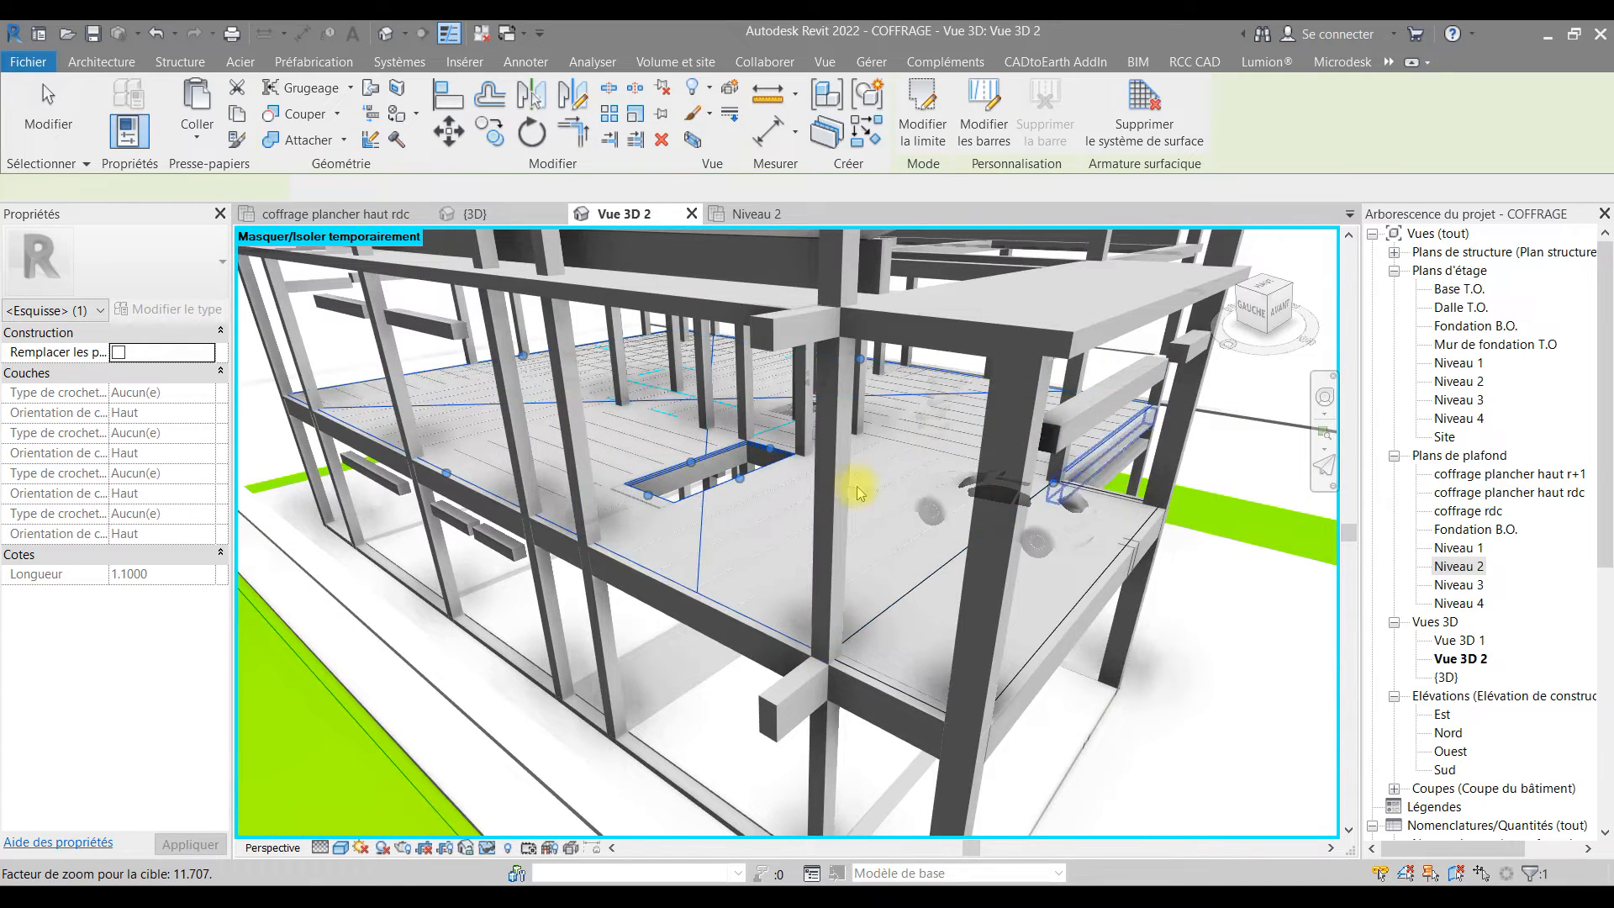
key("Escape")
key("Escape")
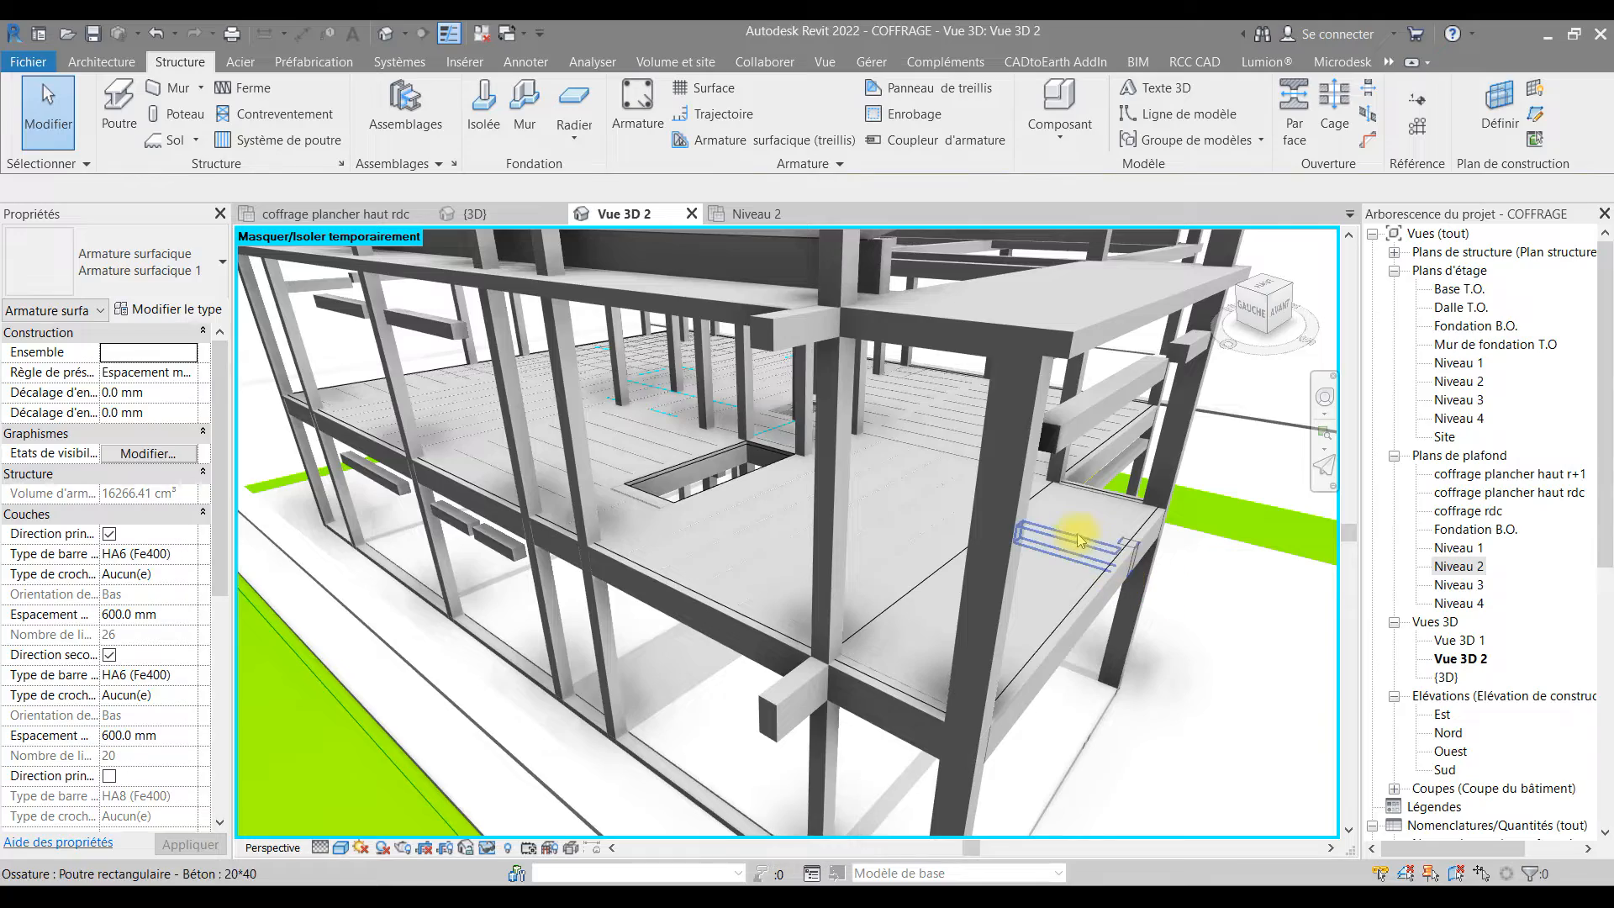
middle_click_drag(1192, 614, 747, 547)
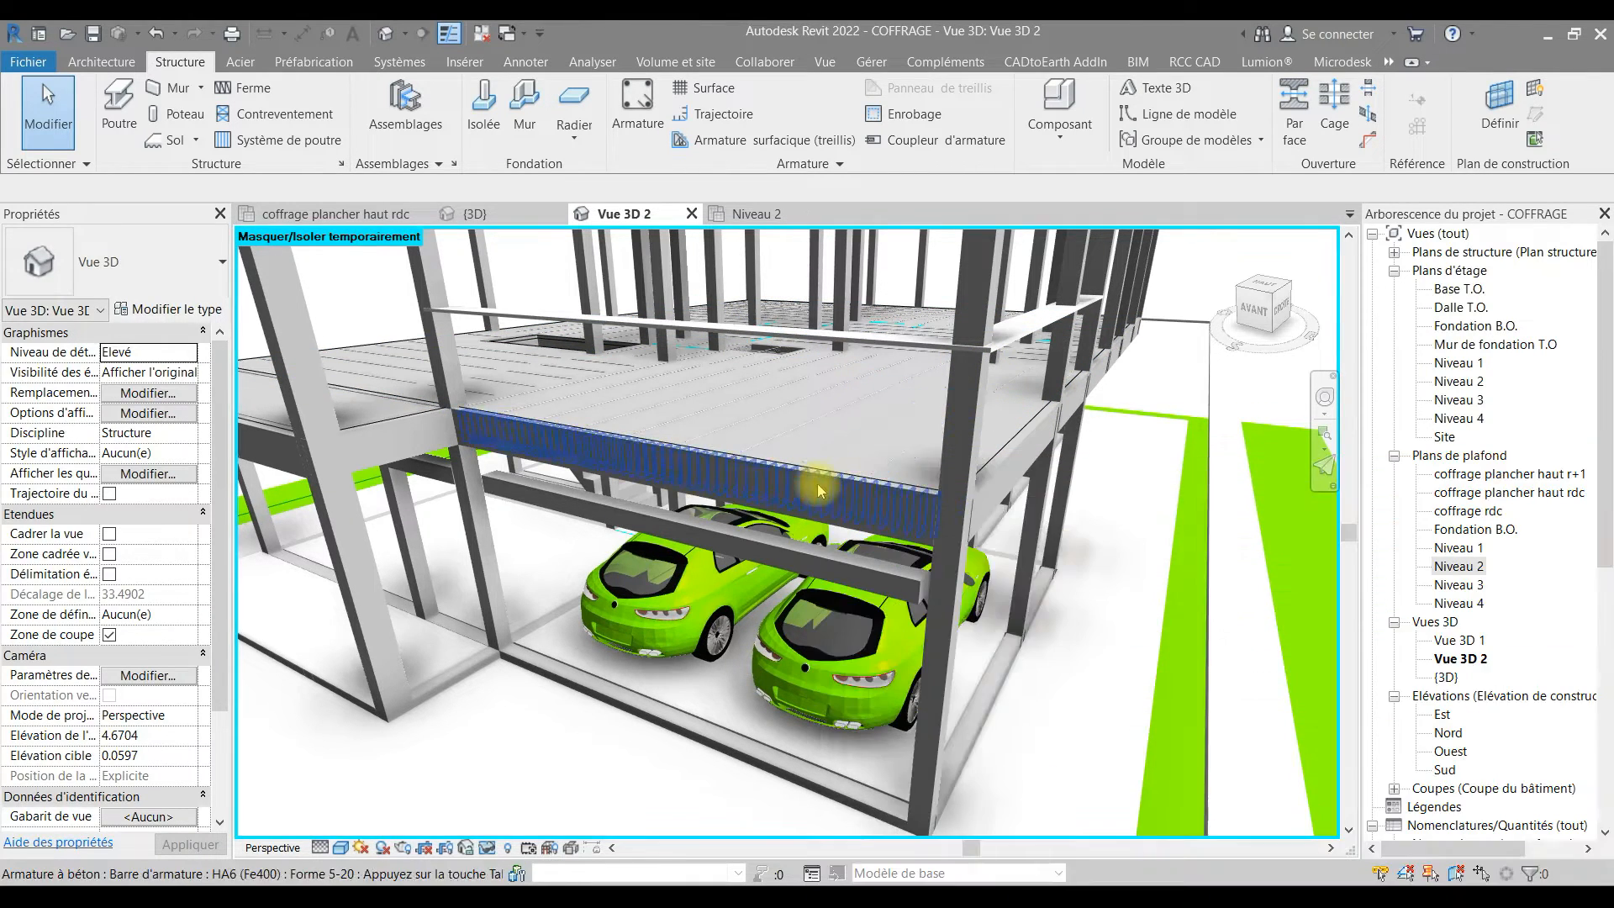
left_click(643, 475)
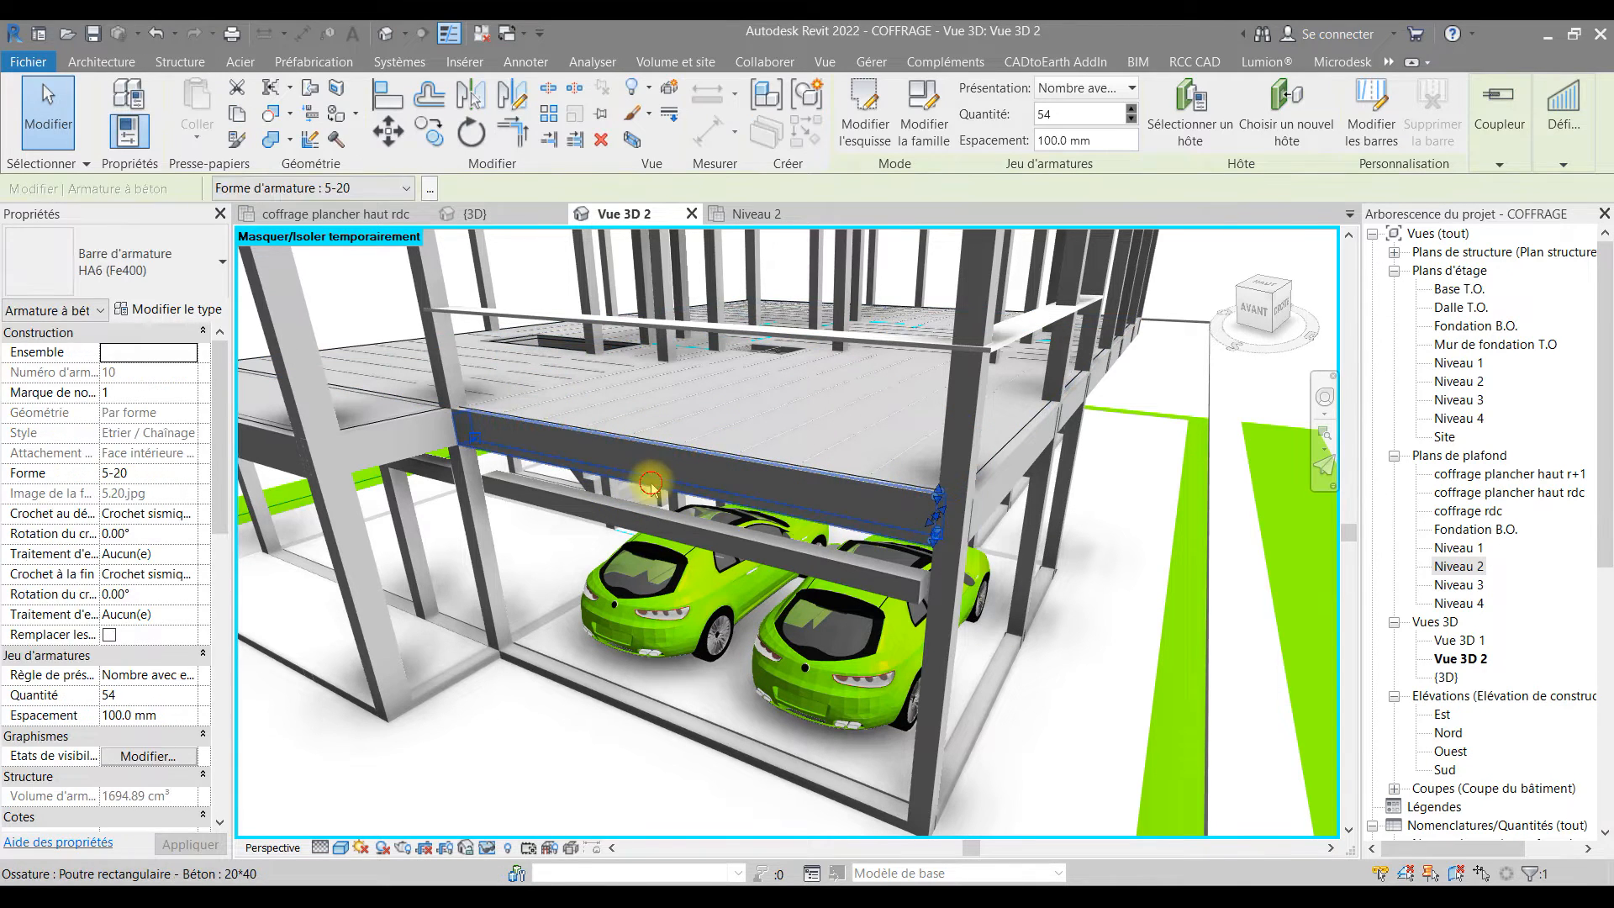
left_click(828, 498)
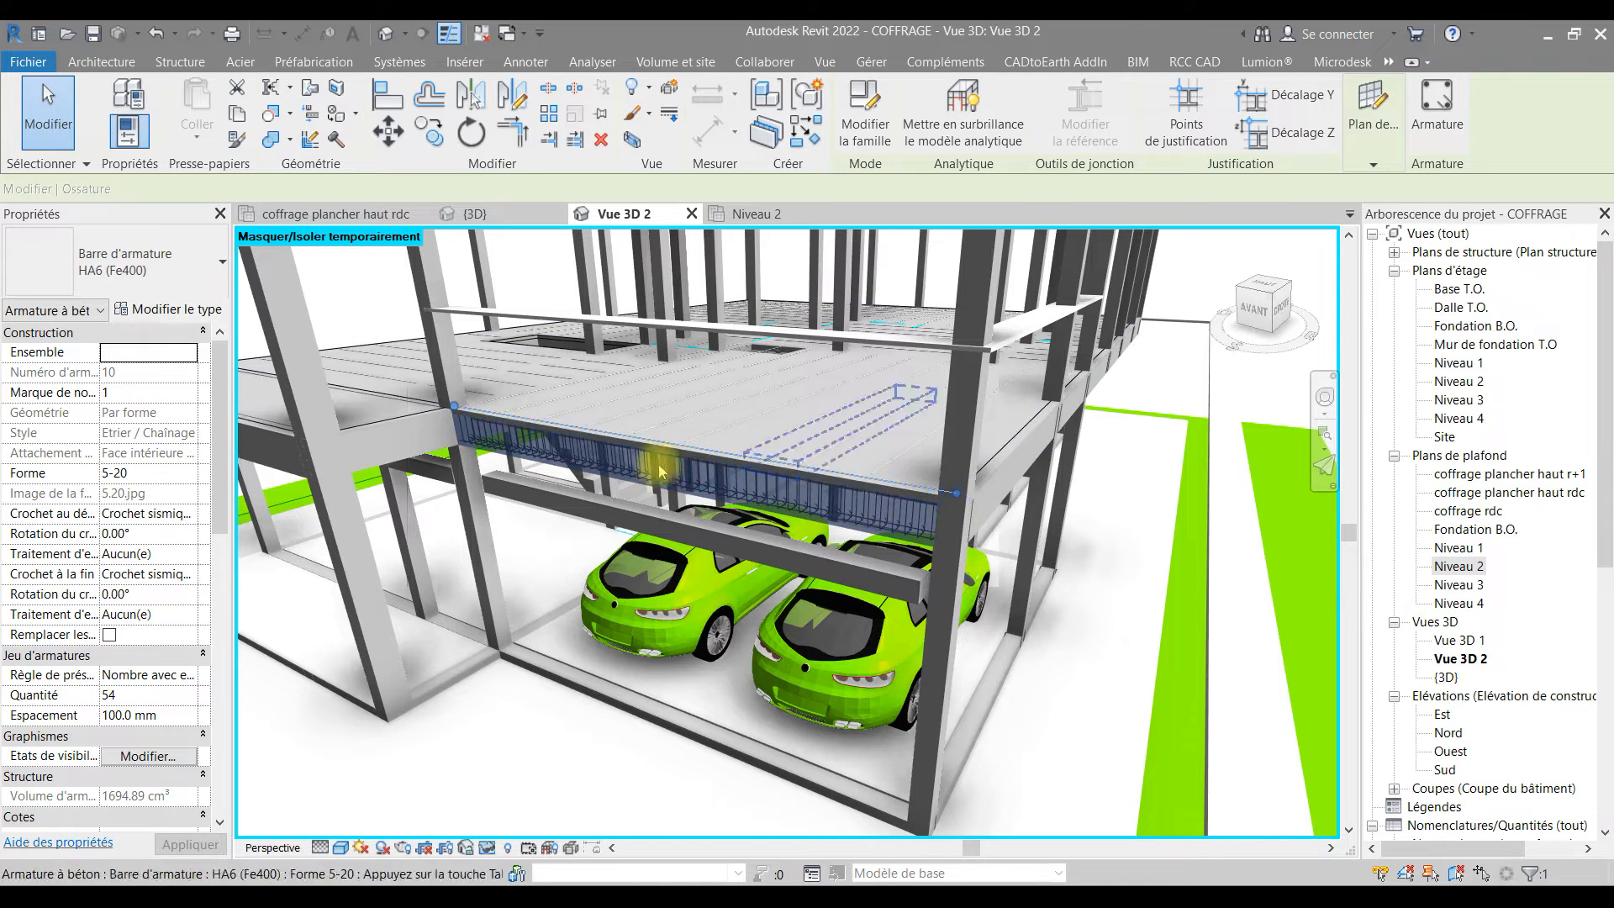
left_click(1268, 379)
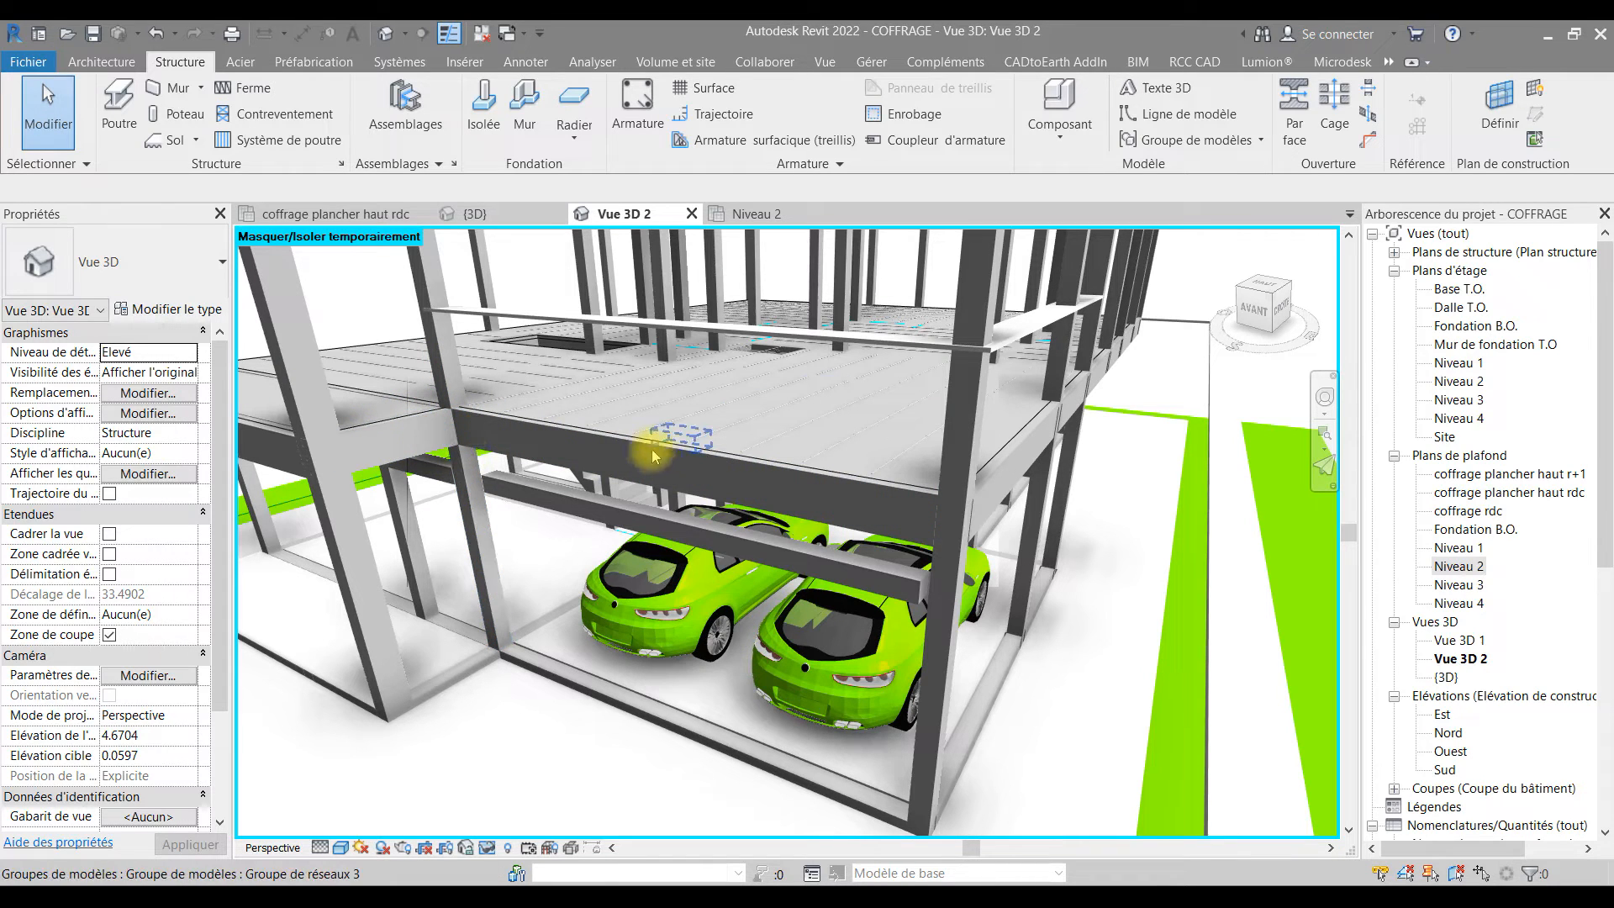
middle_click_drag(713, 446, 747, 478)
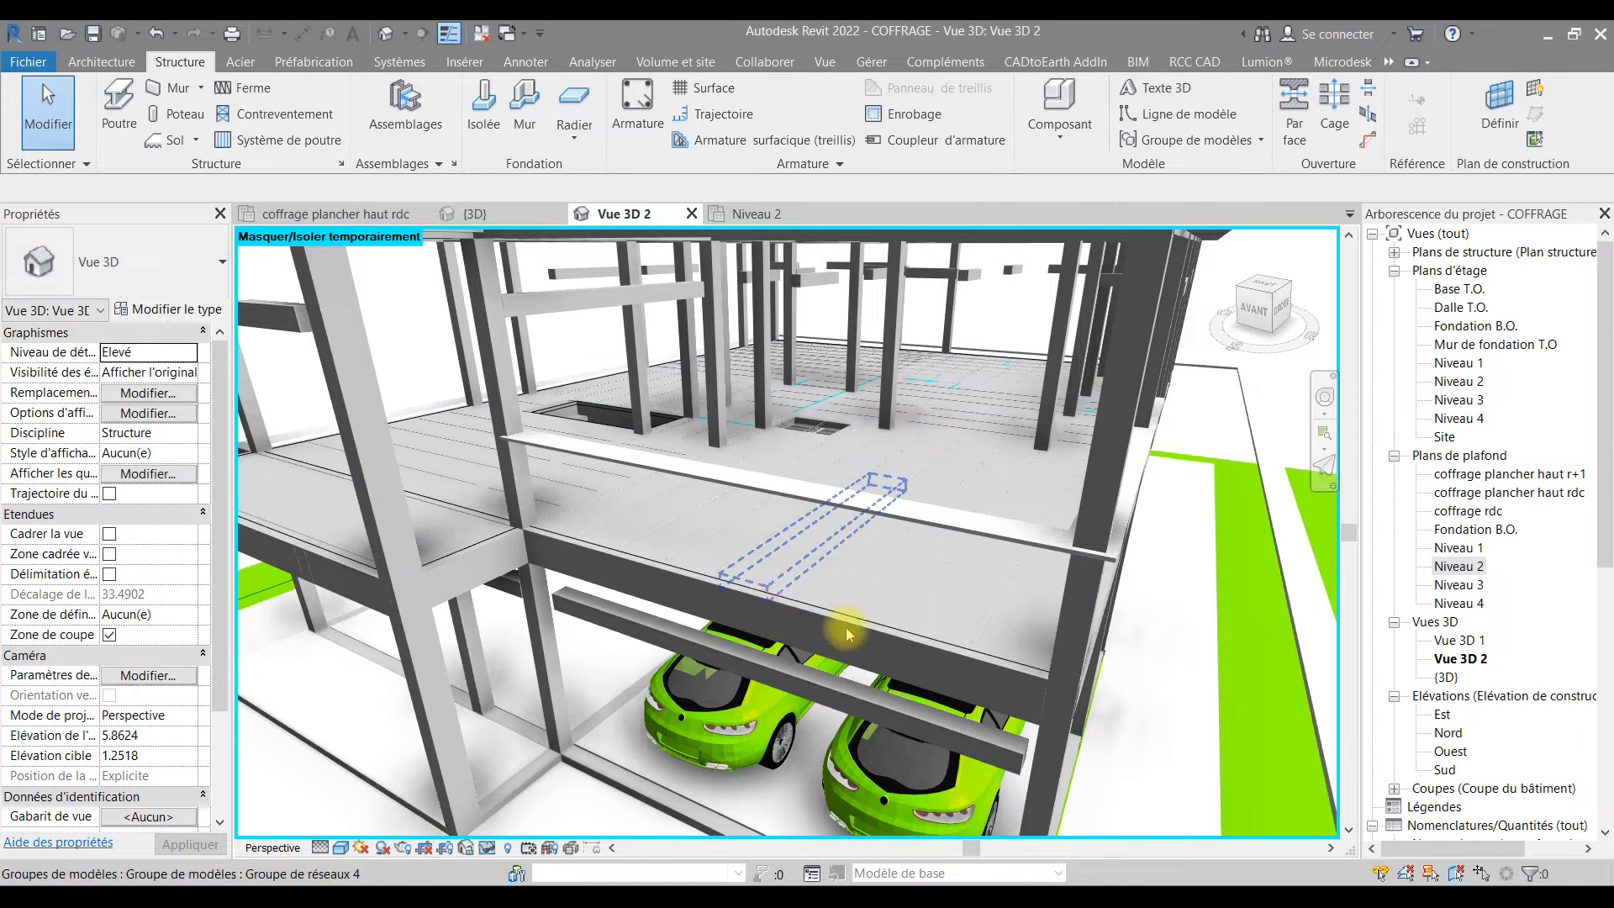
- Create a new component schedule for the Armature à béton category, with the category list filtered to Structure
scroll(1464, 792, "down", 6)
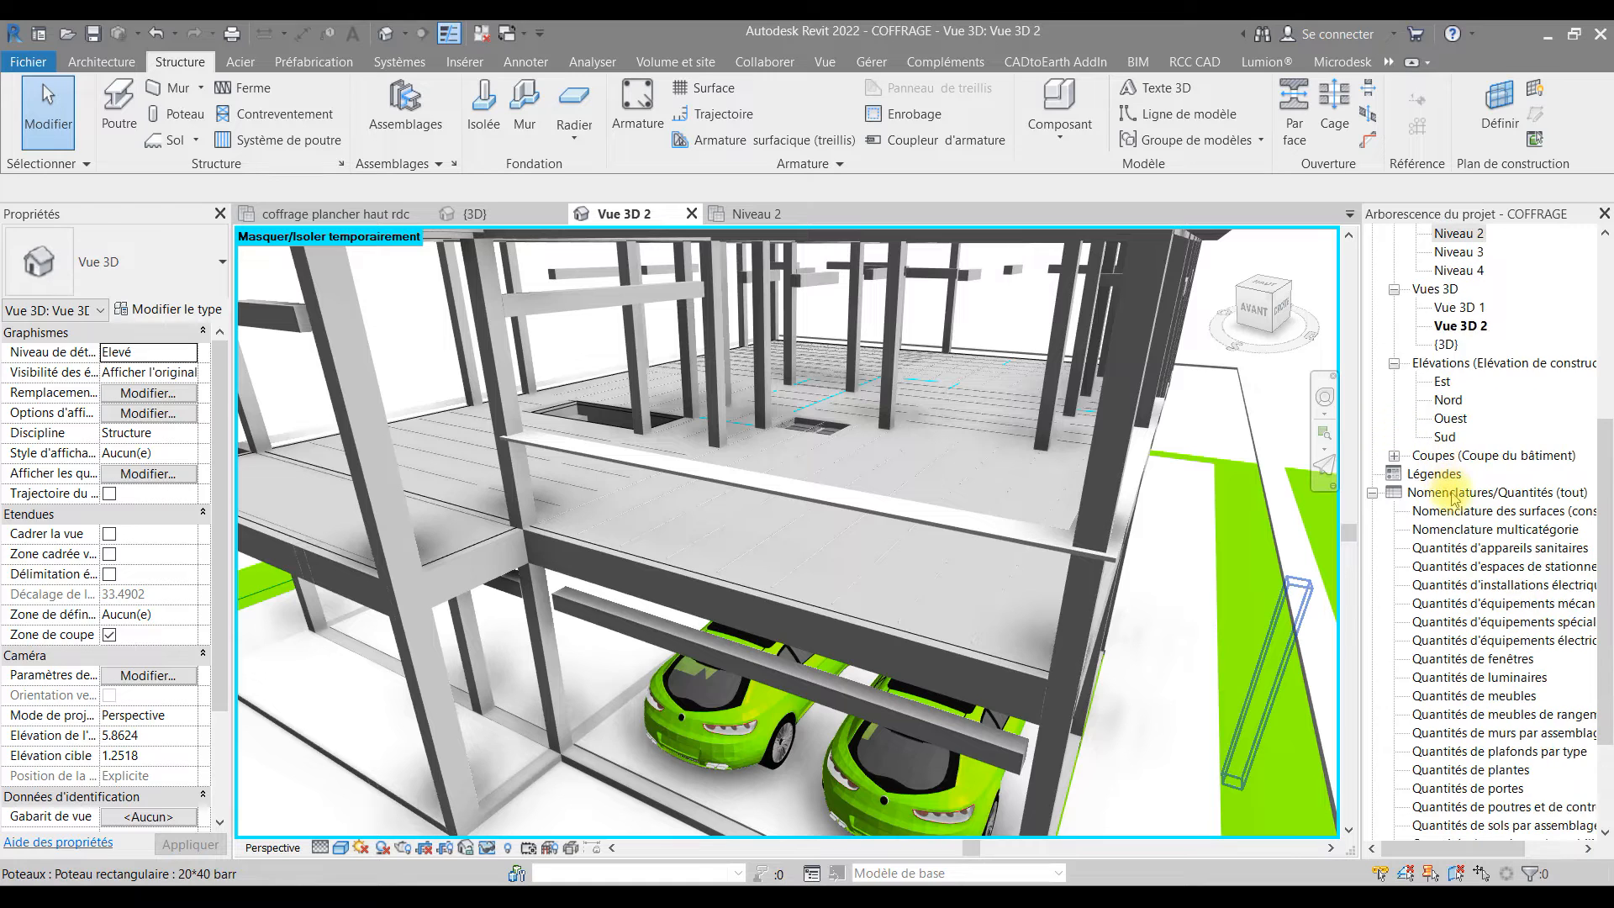
scroll(1452, 497, "up", 5)
left_click(1459, 492)
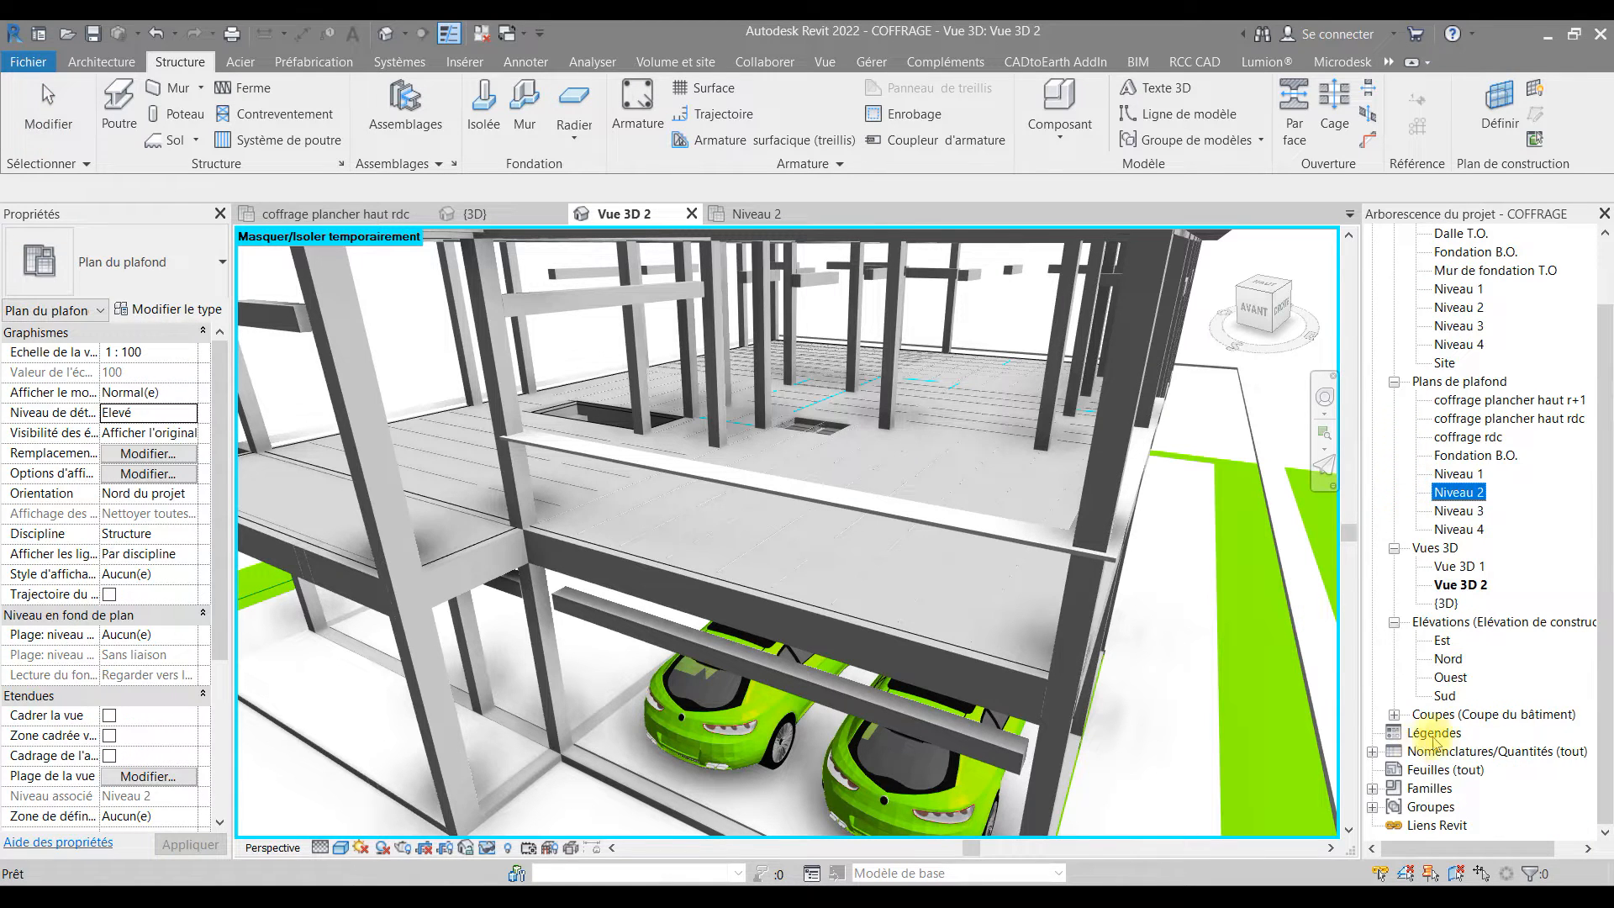
left_click(1455, 750)
right_click(1455, 750)
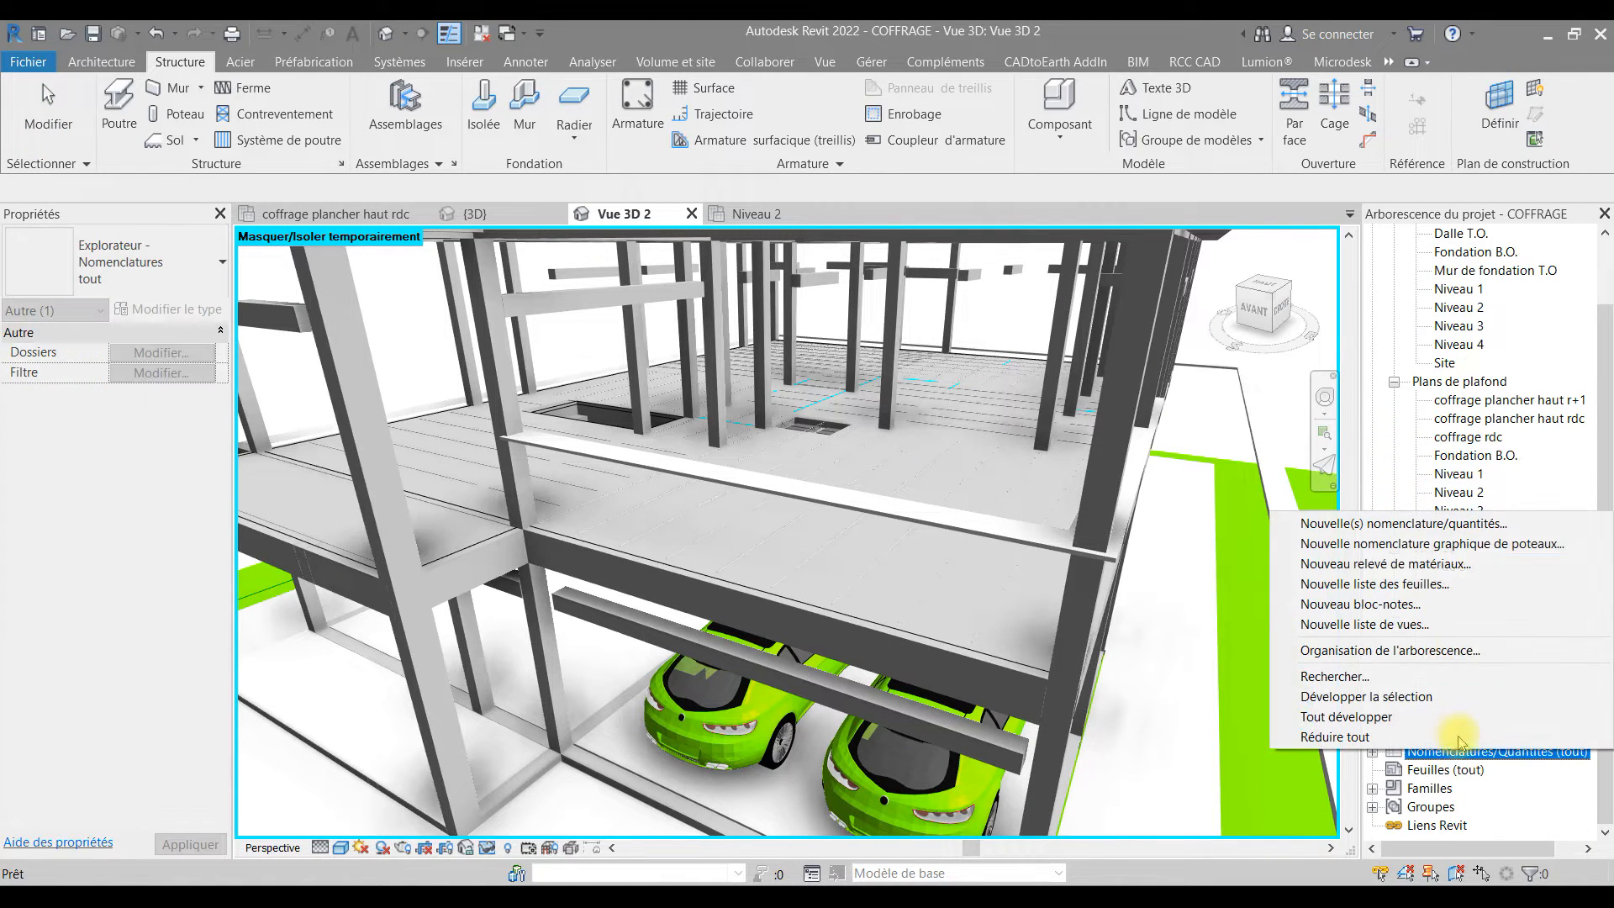
left_click(1409, 524)
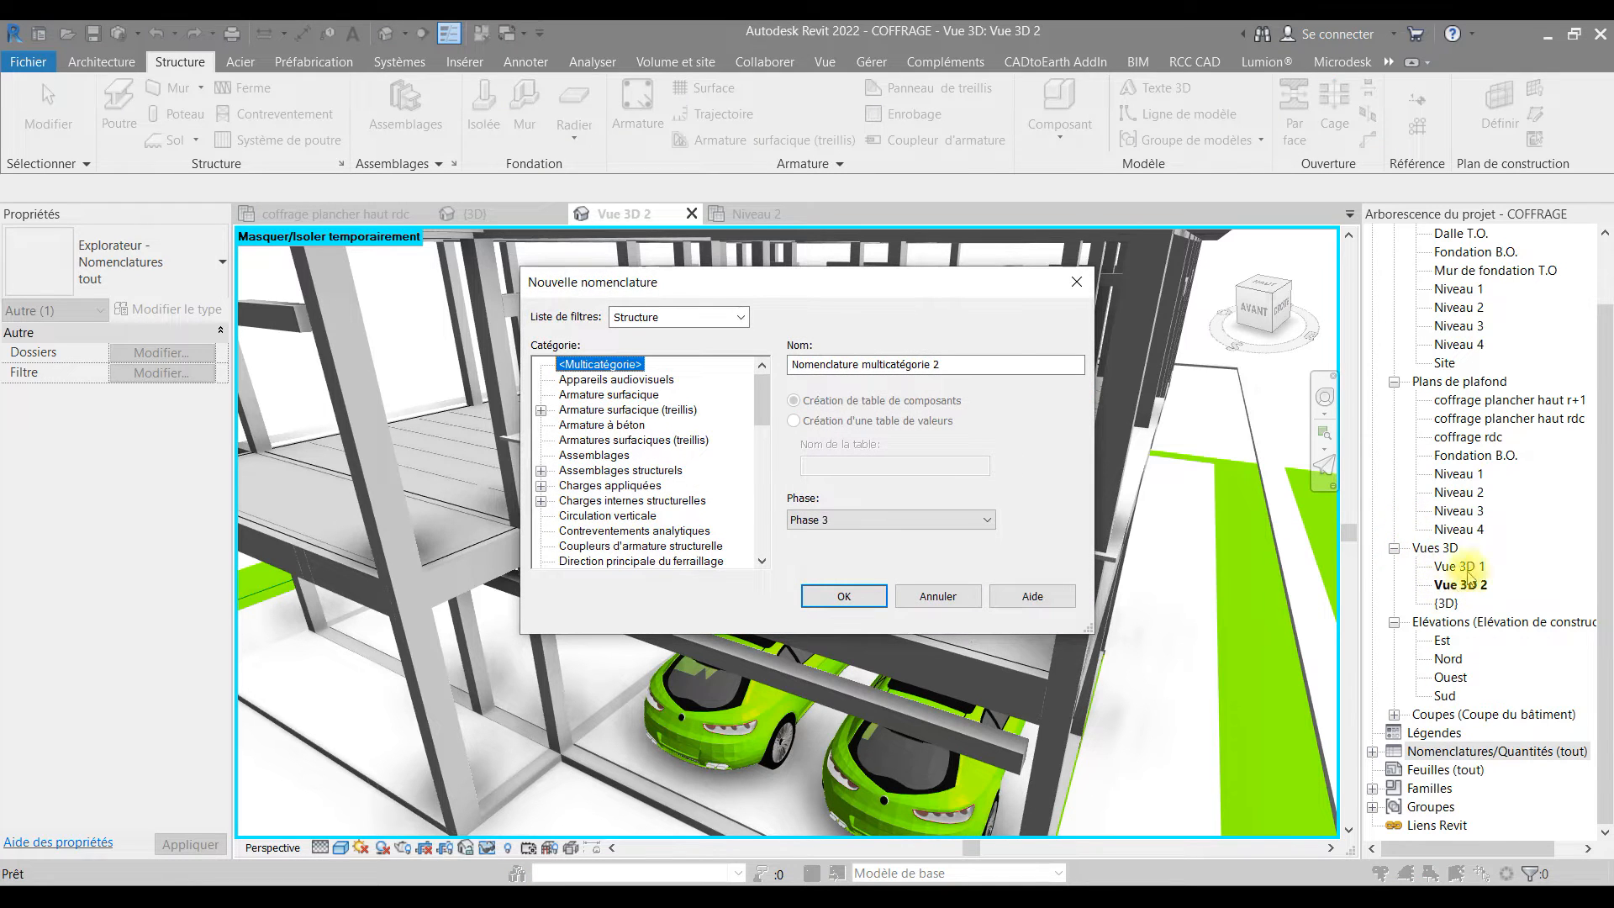
left_click(741, 317)
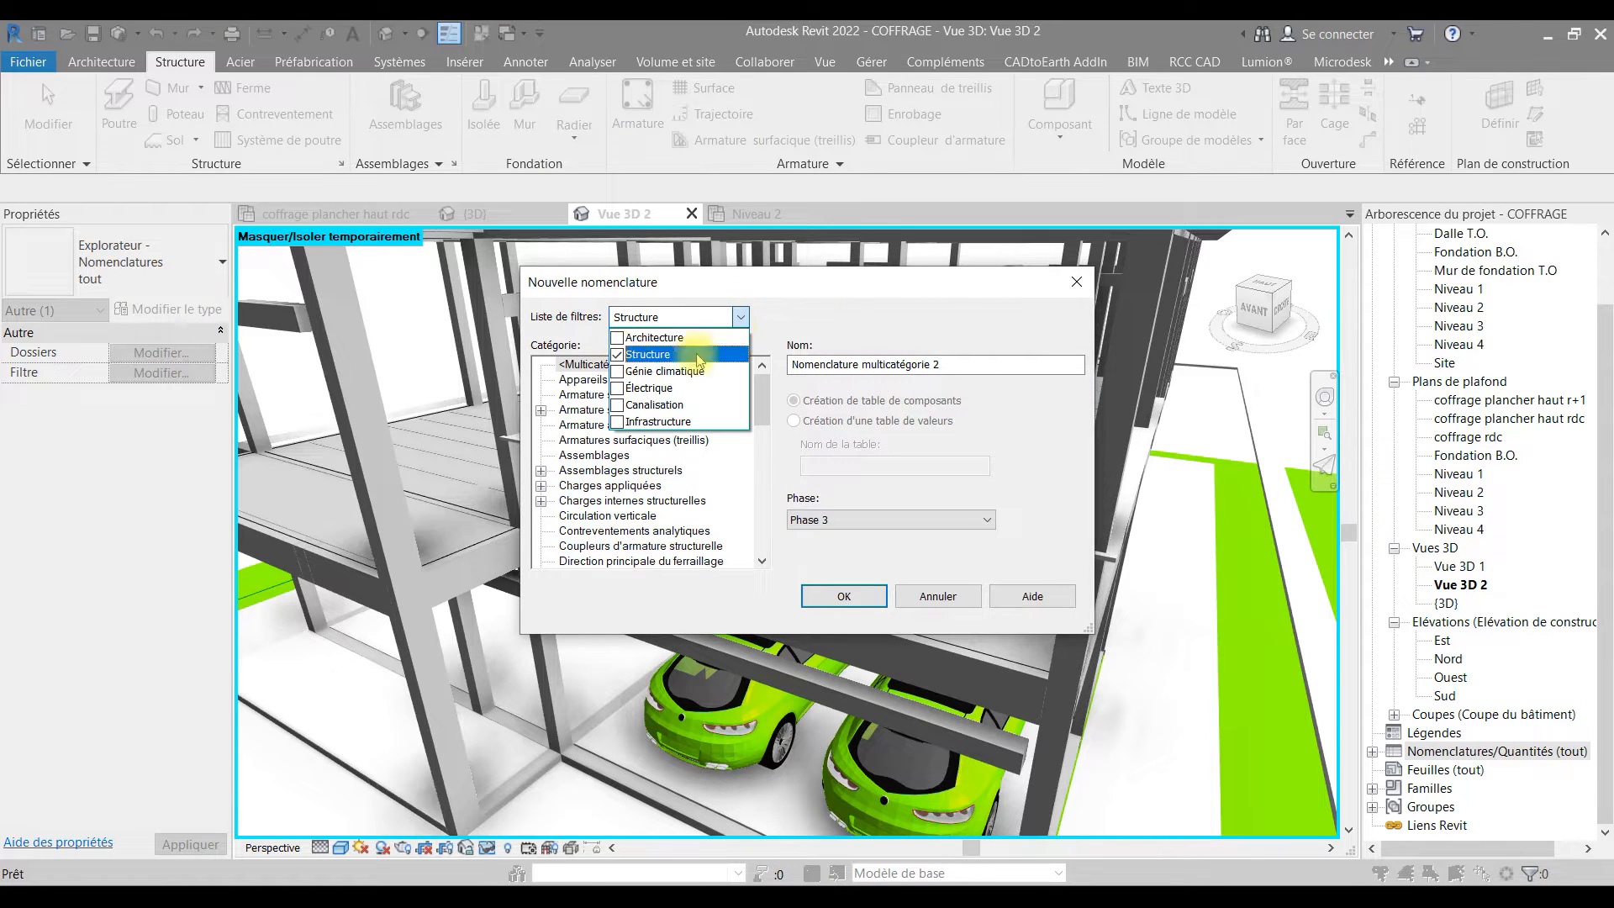
left_click(638, 344)
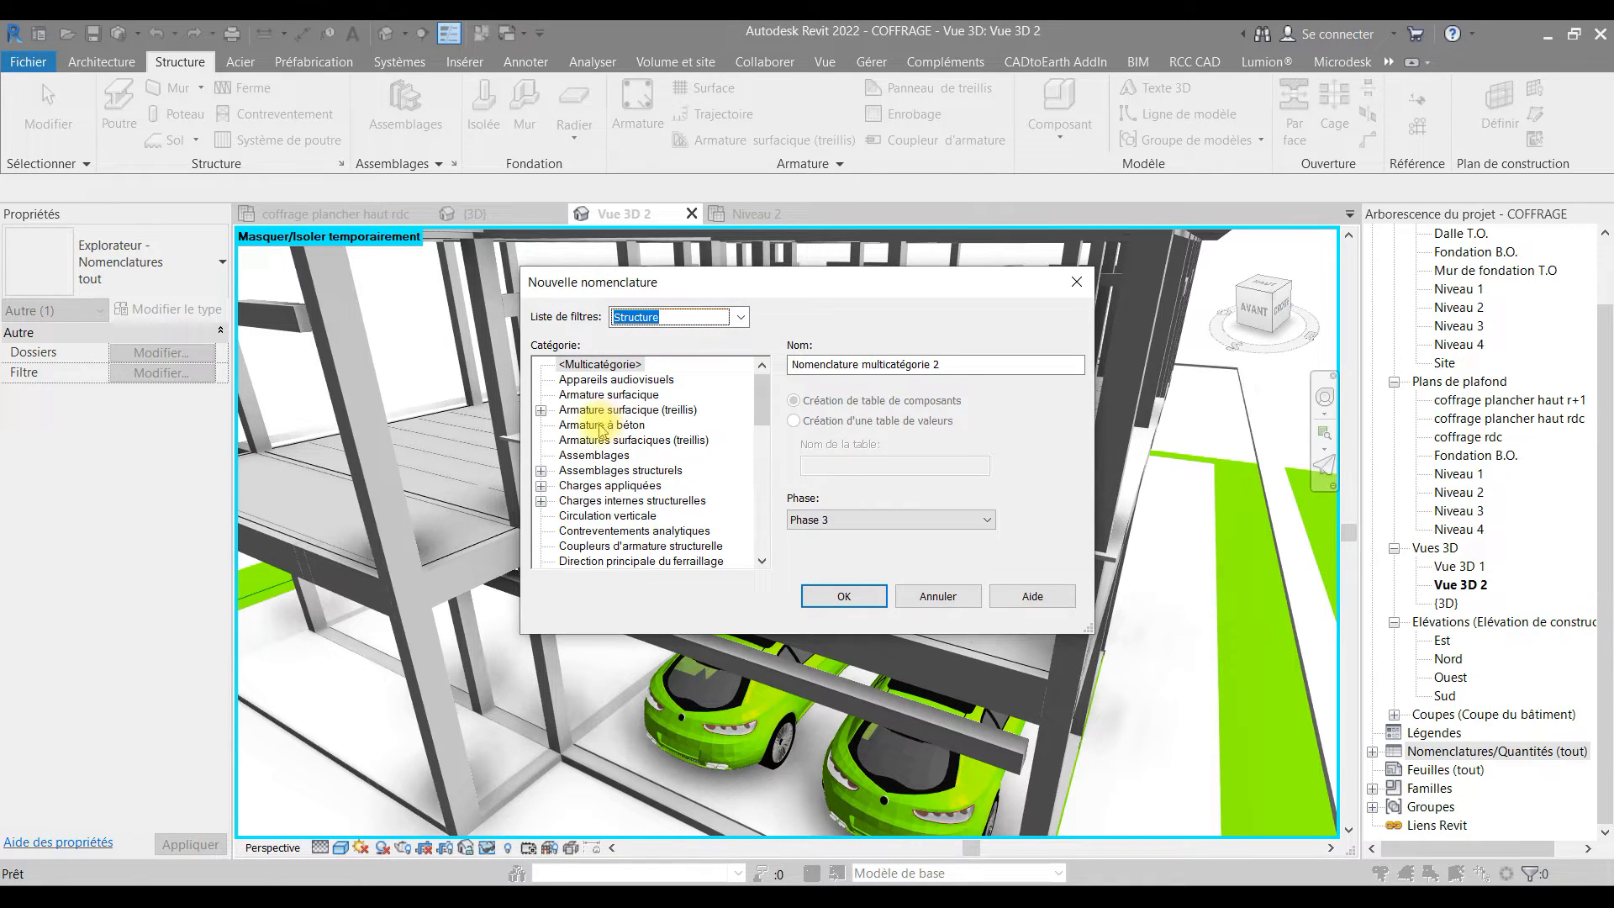
left_click(595, 395)
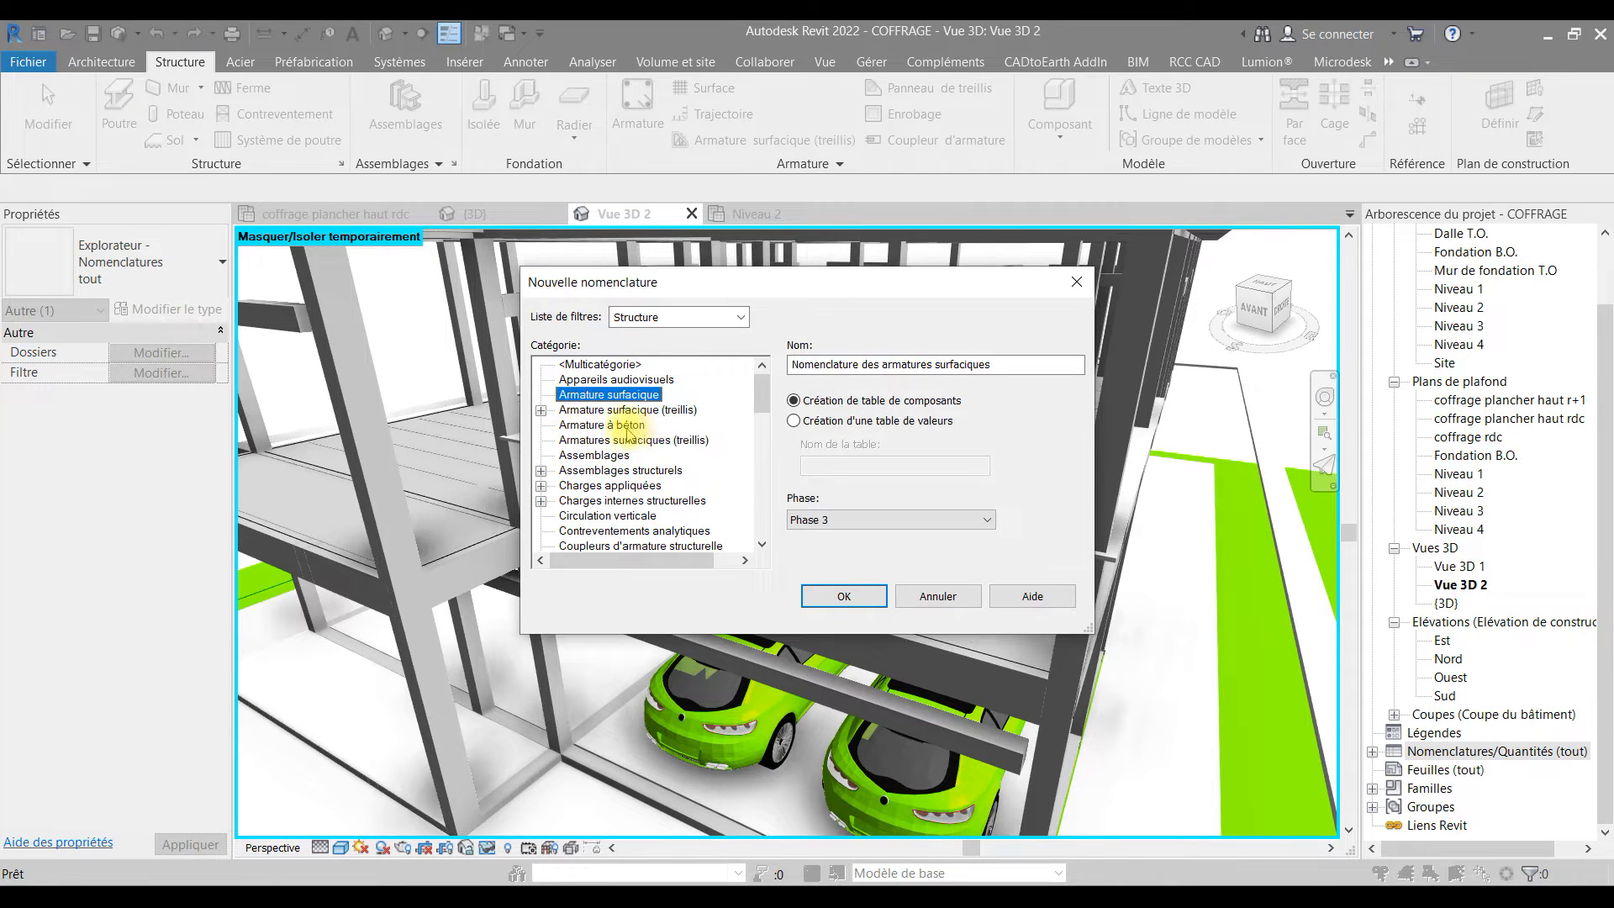
left_click(625, 426)
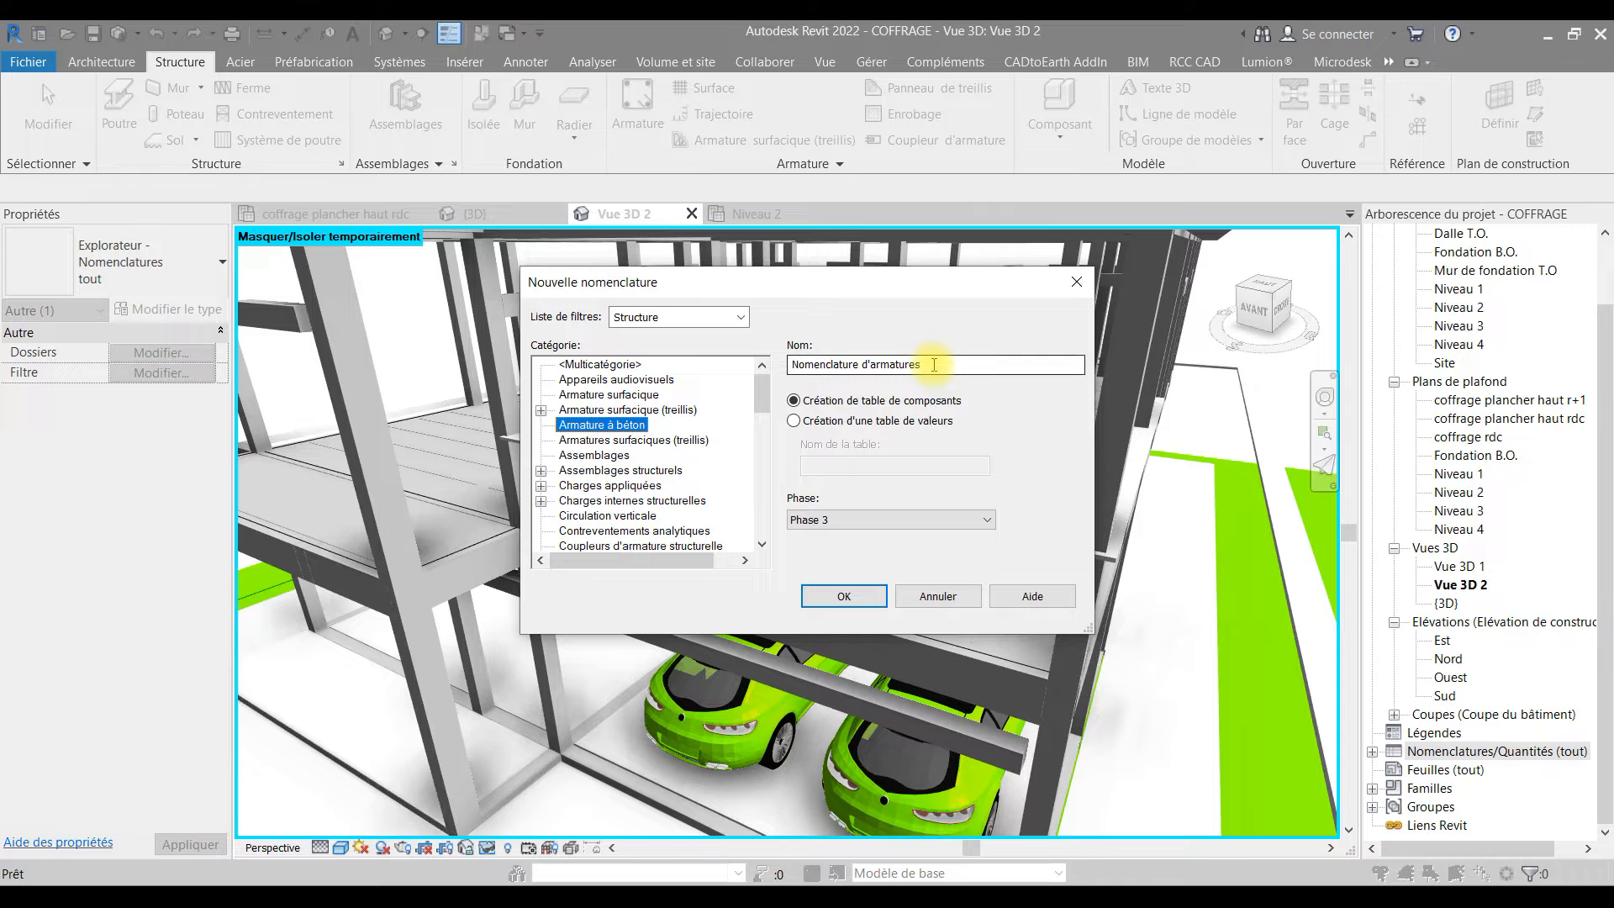
left_click(843, 596)
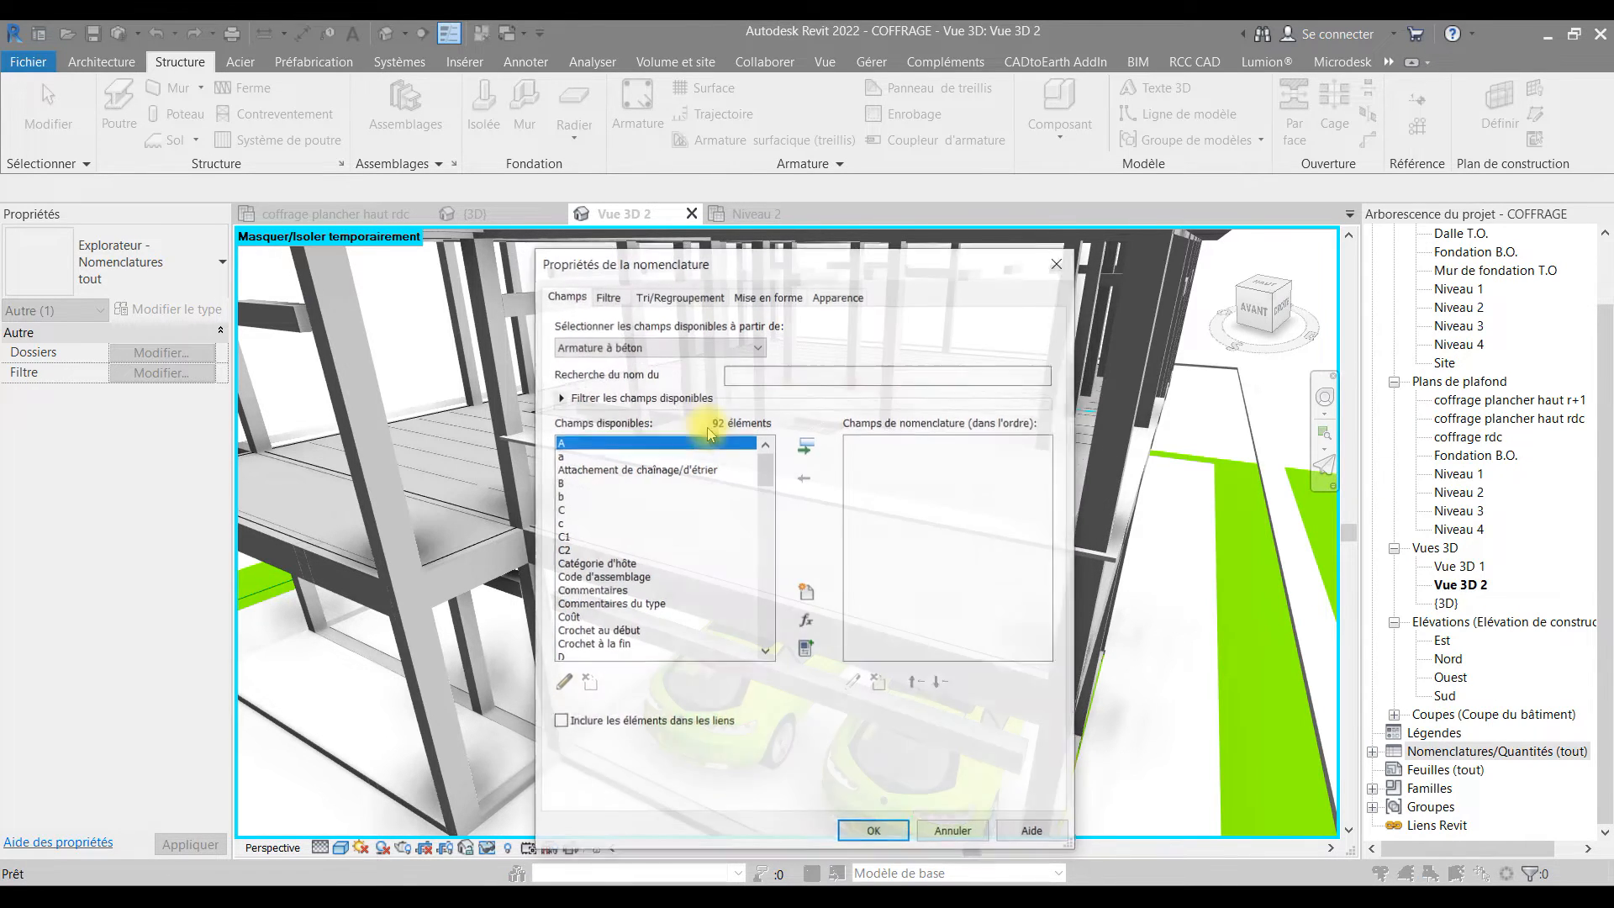
- Filter the schedule's available fields to parameter type Paramètre intégré and discipline Structurel, keeping the value type at Tous
left_click(638, 347)
left_click(640, 363)
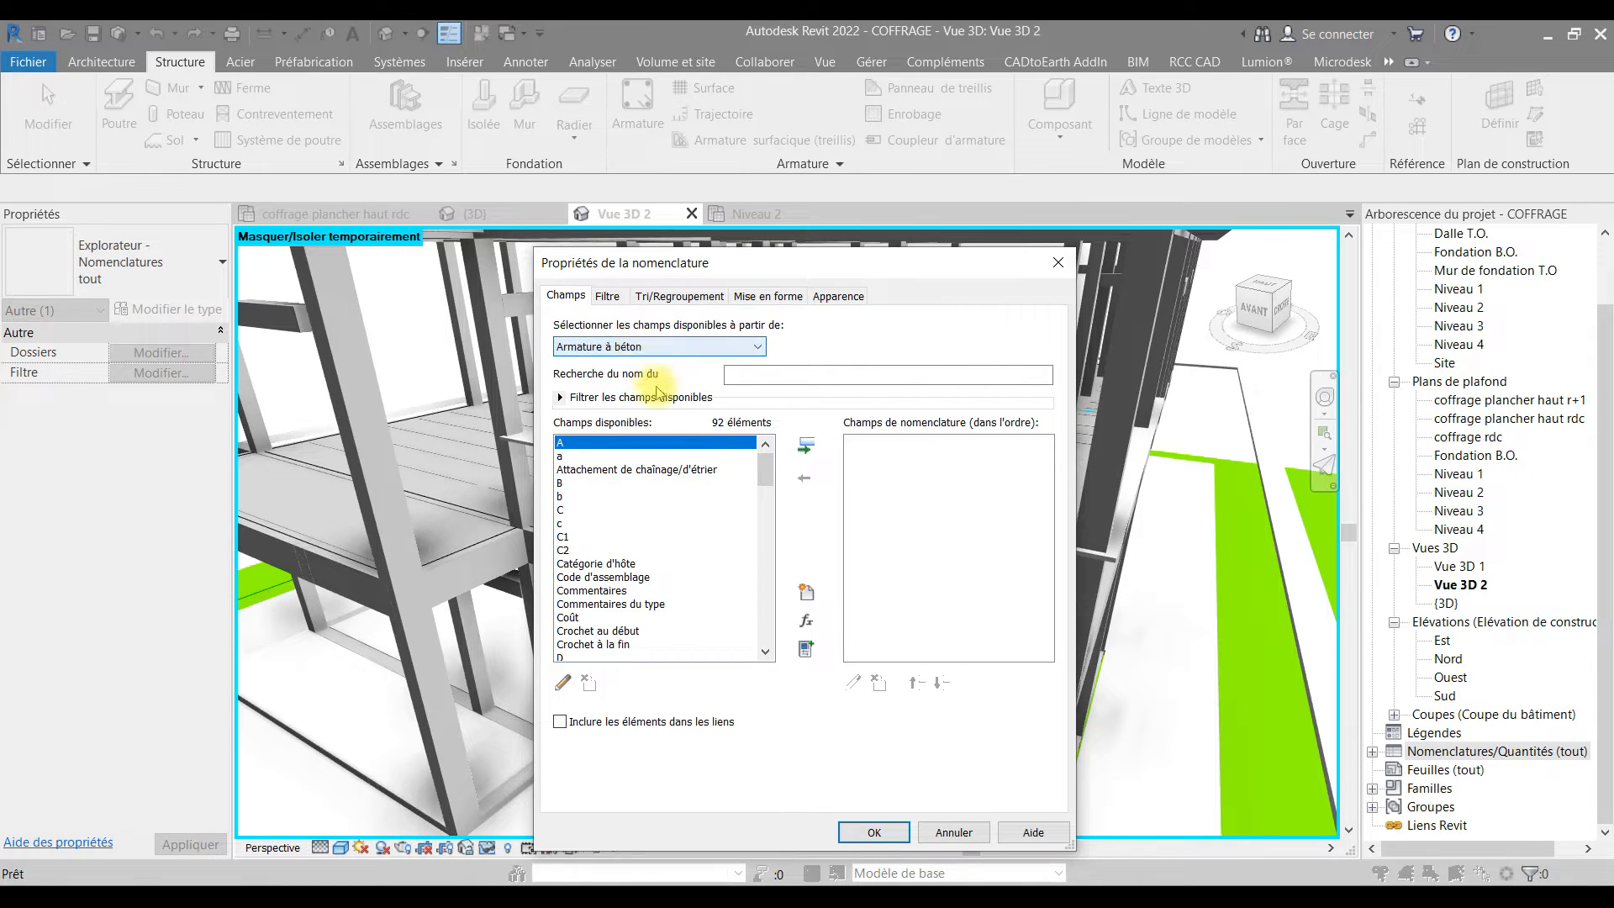
left_click(559, 399)
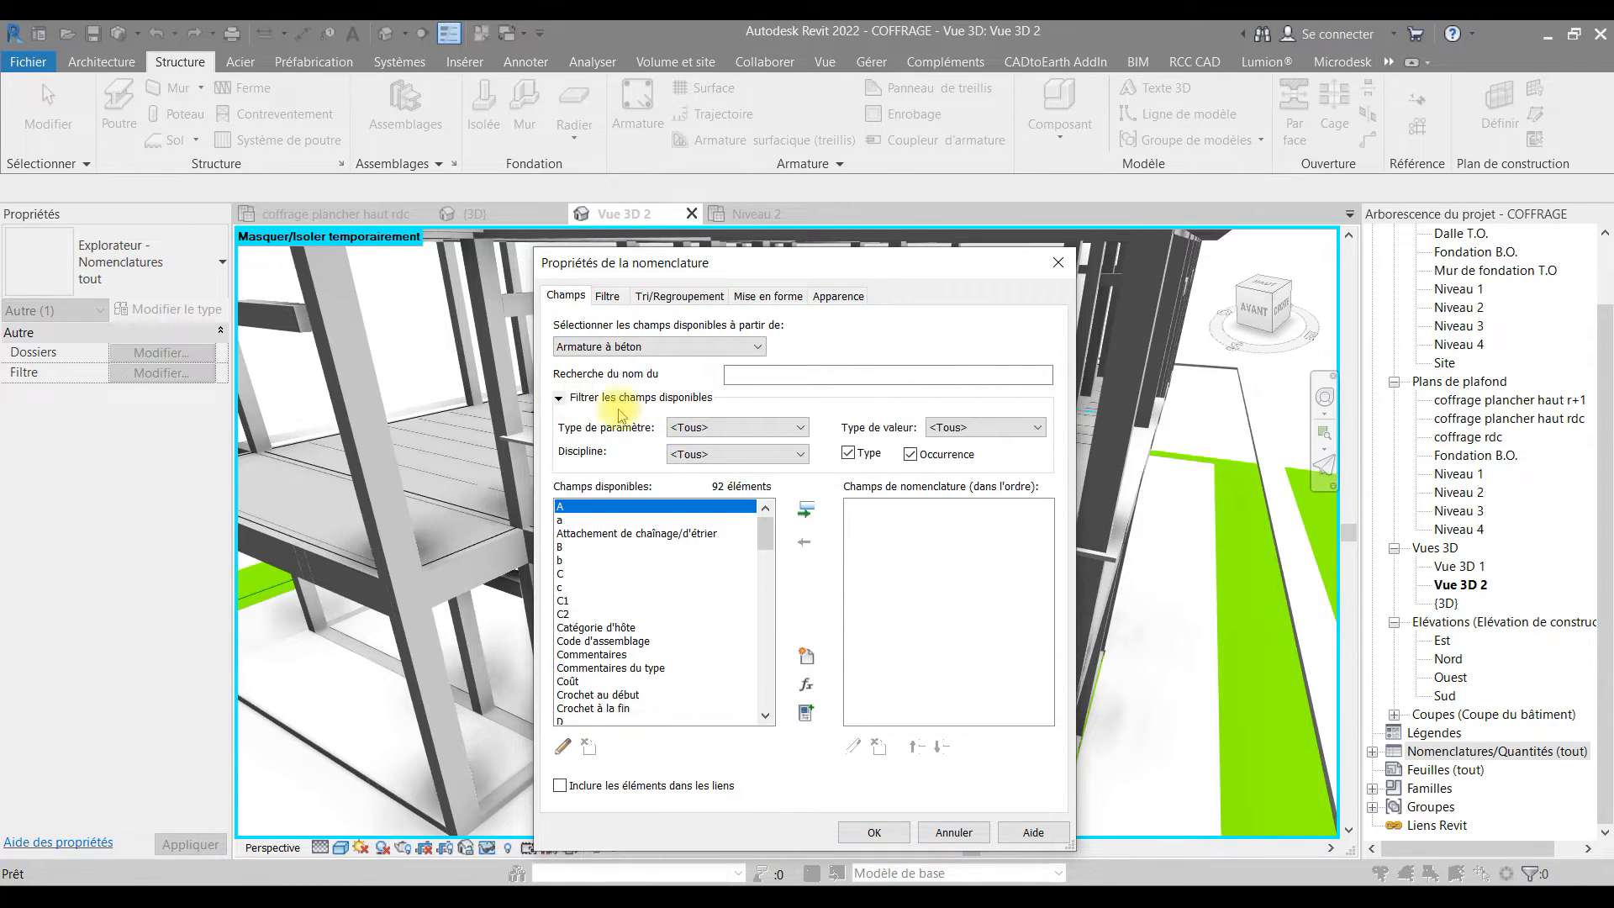
left_click(745, 428)
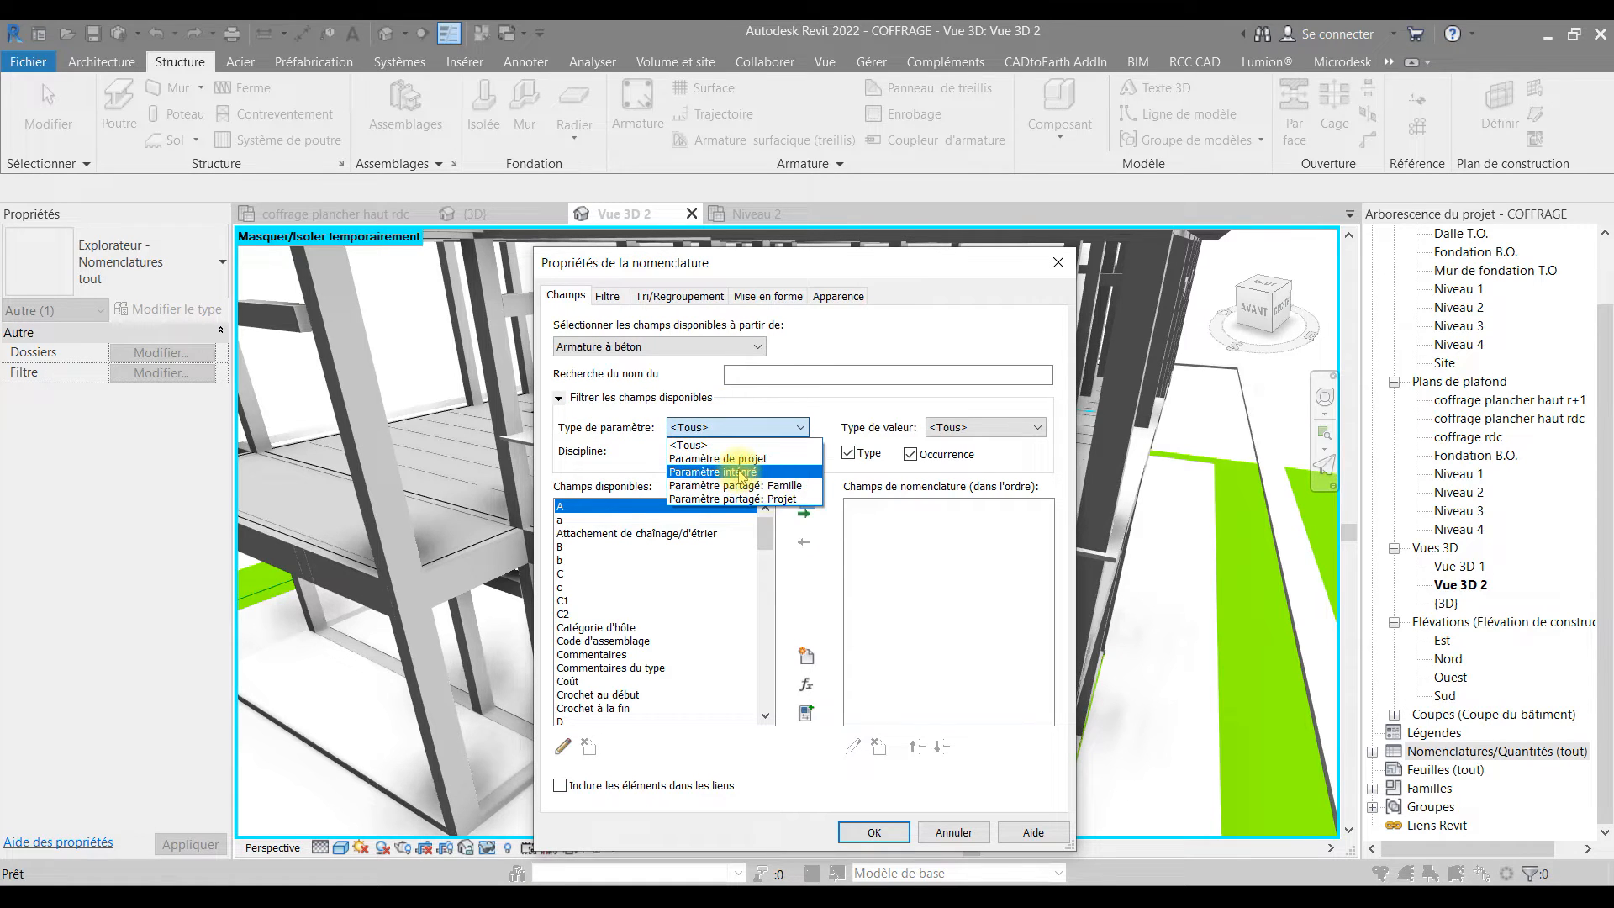
left_click(739, 472)
left_click(759, 454)
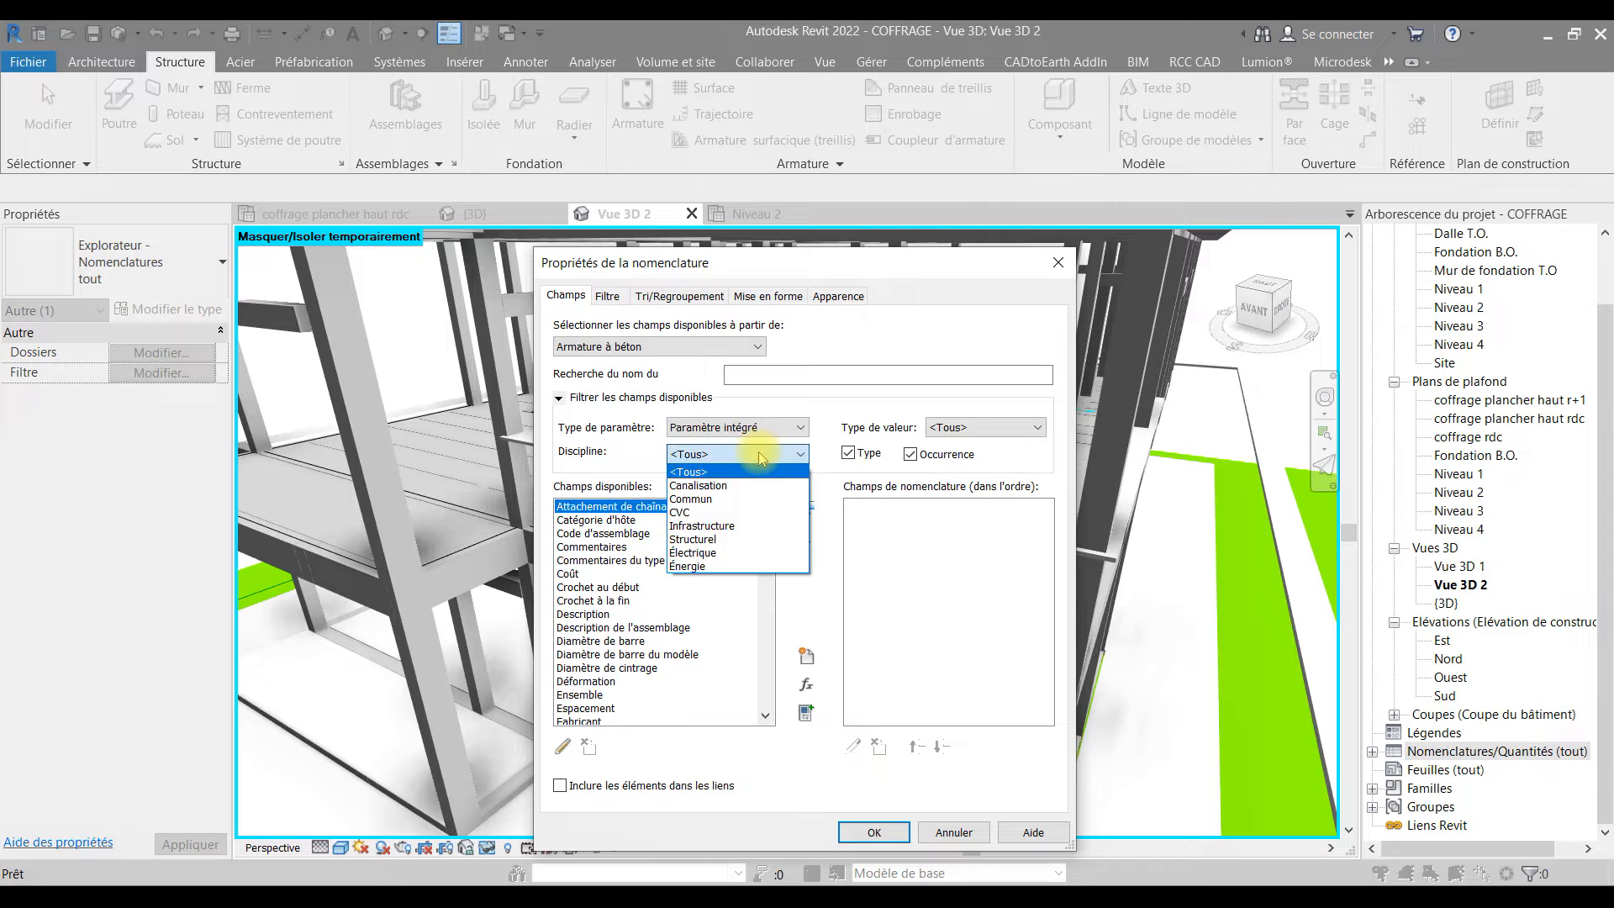
left_click(708, 540)
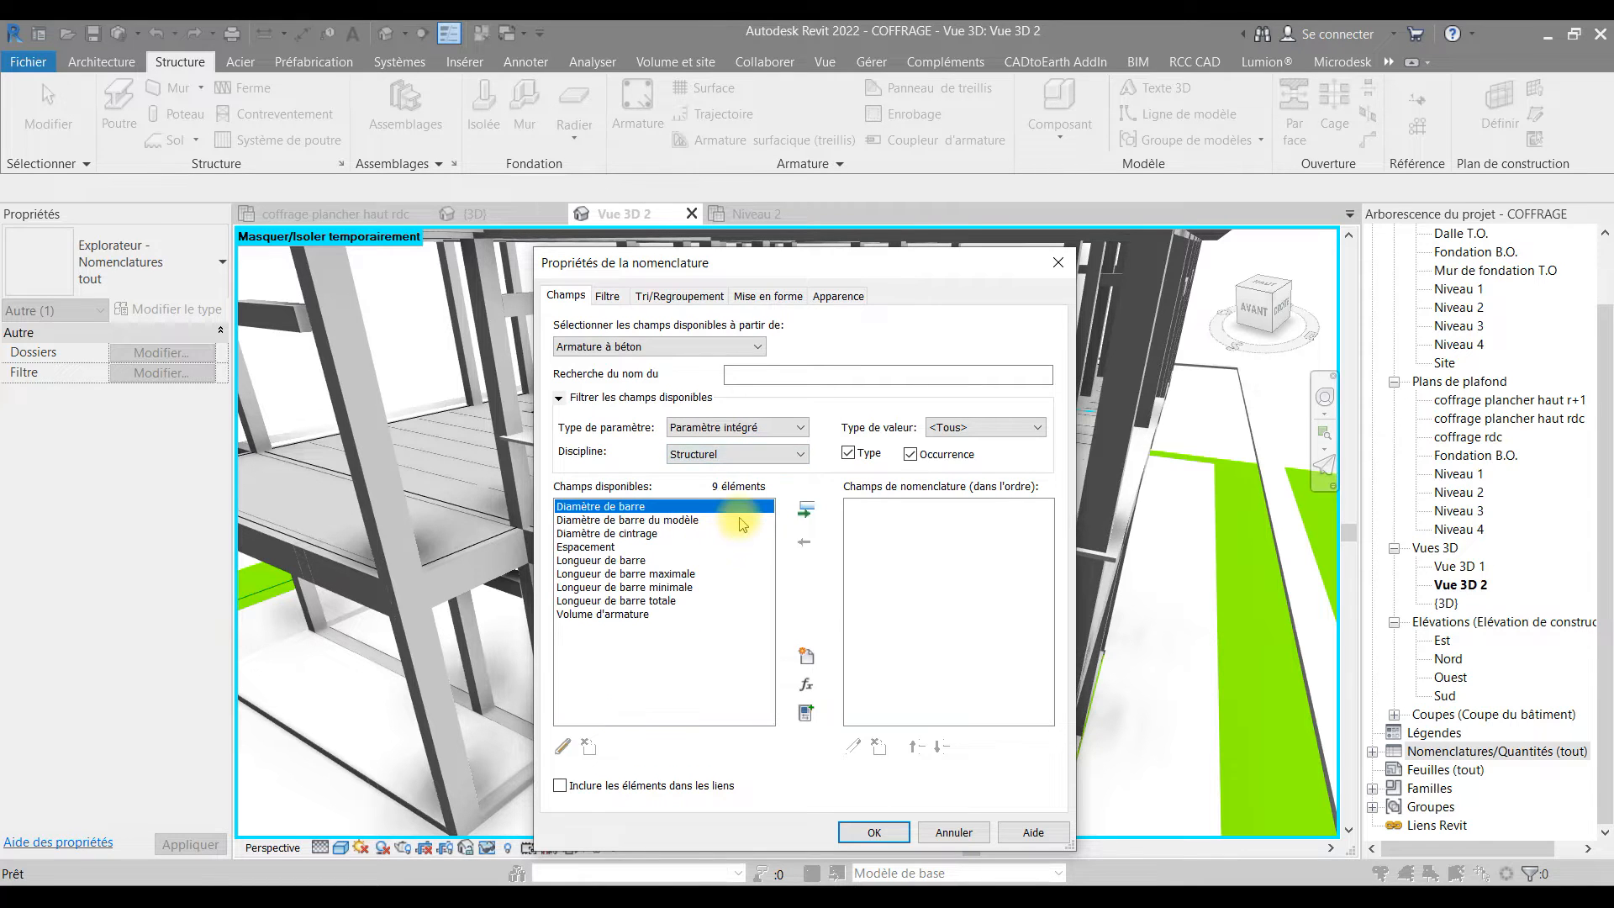
left_click(967, 429)
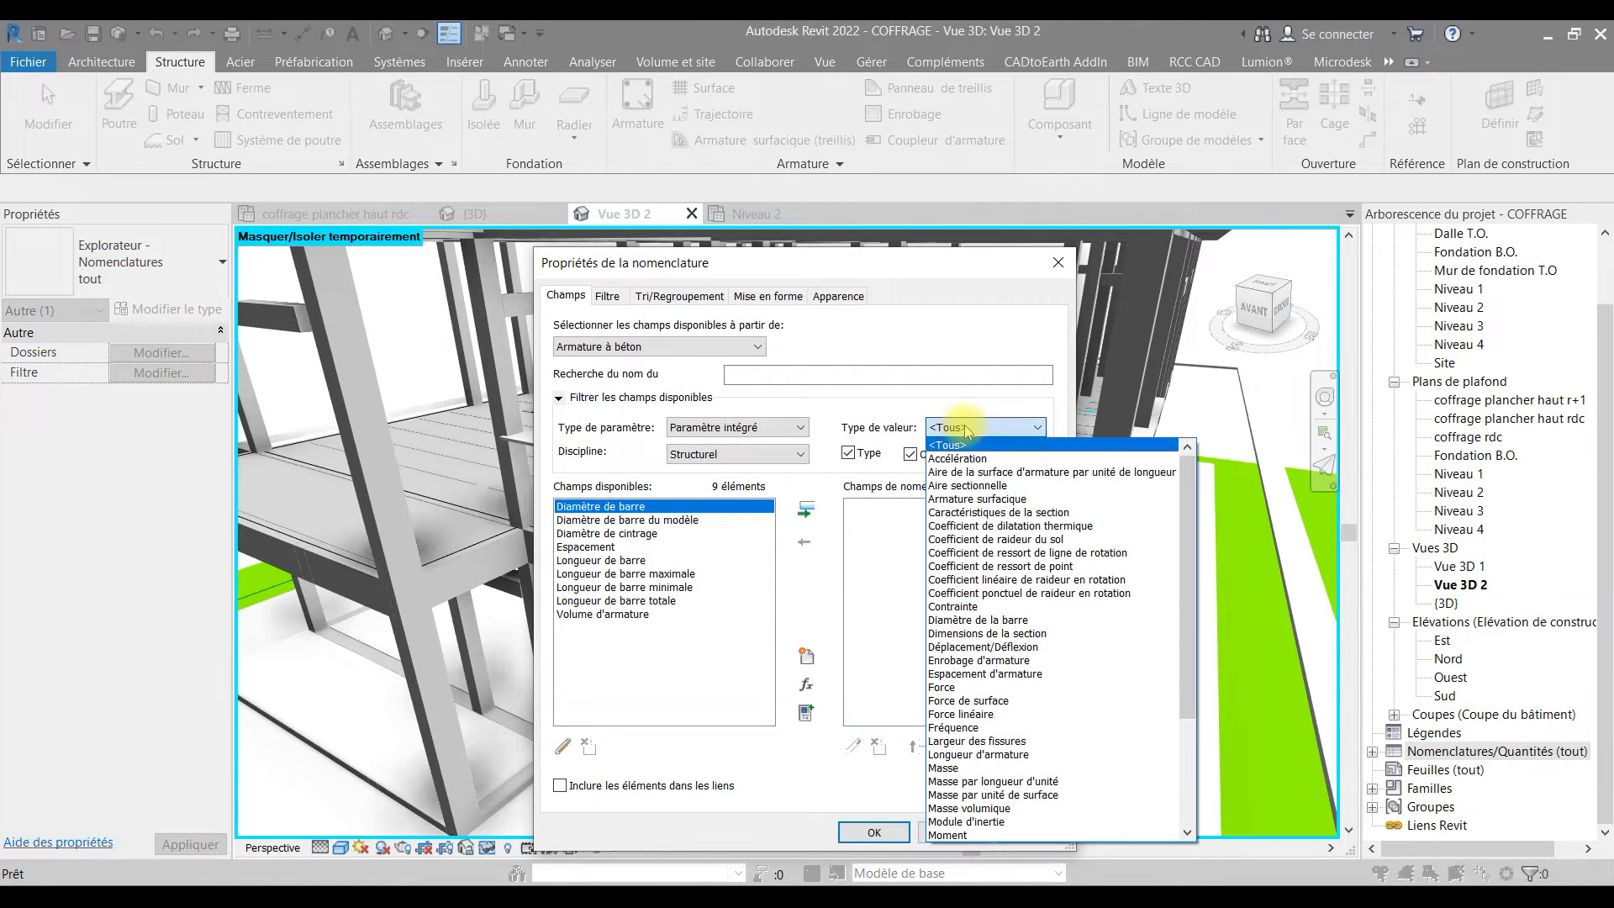
left_click(965, 433)
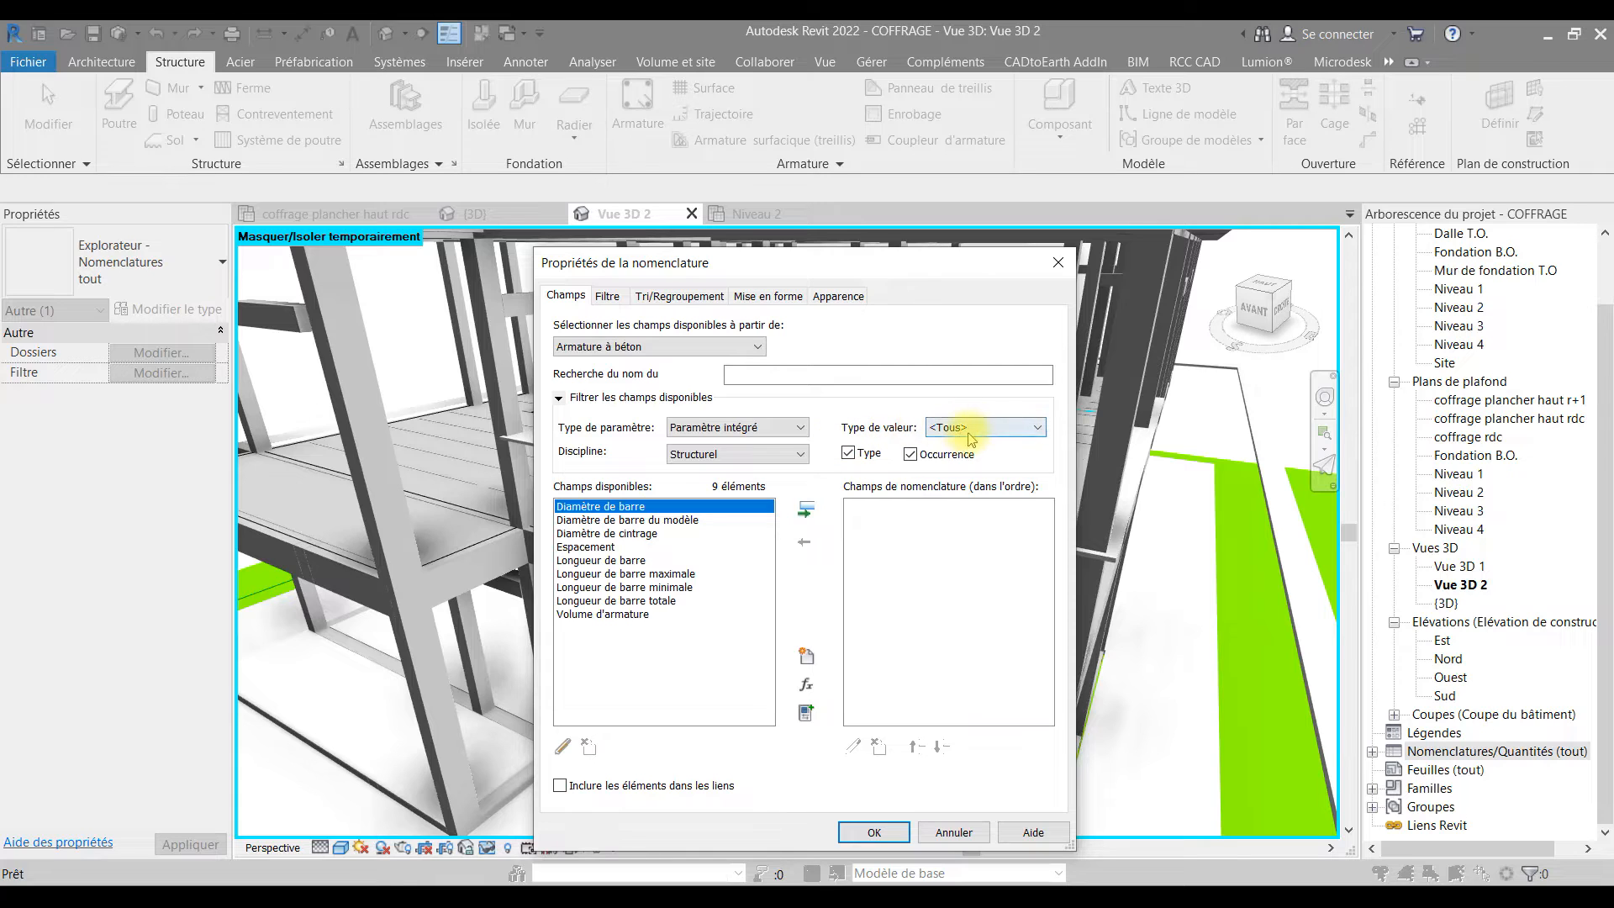
- Add all the filtered structural fields to the schedule, from Diamètre de barre to Volume d'armature
left_click_drag(664, 600, 617, 534, "ctrl")
left_click(679, 650)
left_click_drag(739, 656, 627, 500)
left_click(806, 509)
left_click(658, 508)
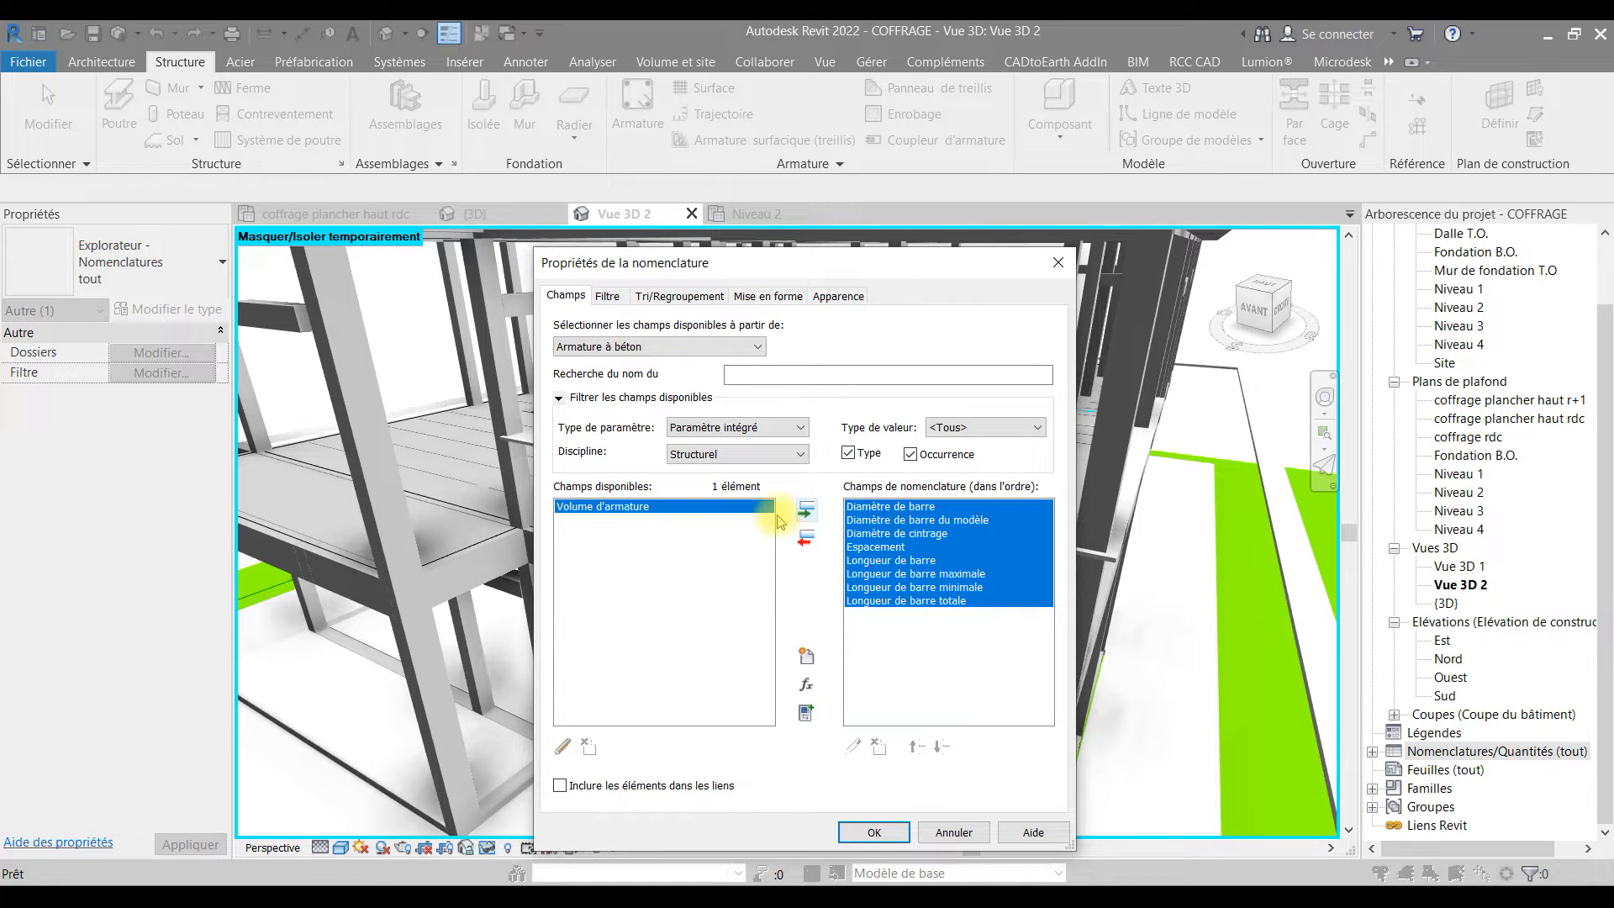
left_click(803, 511)
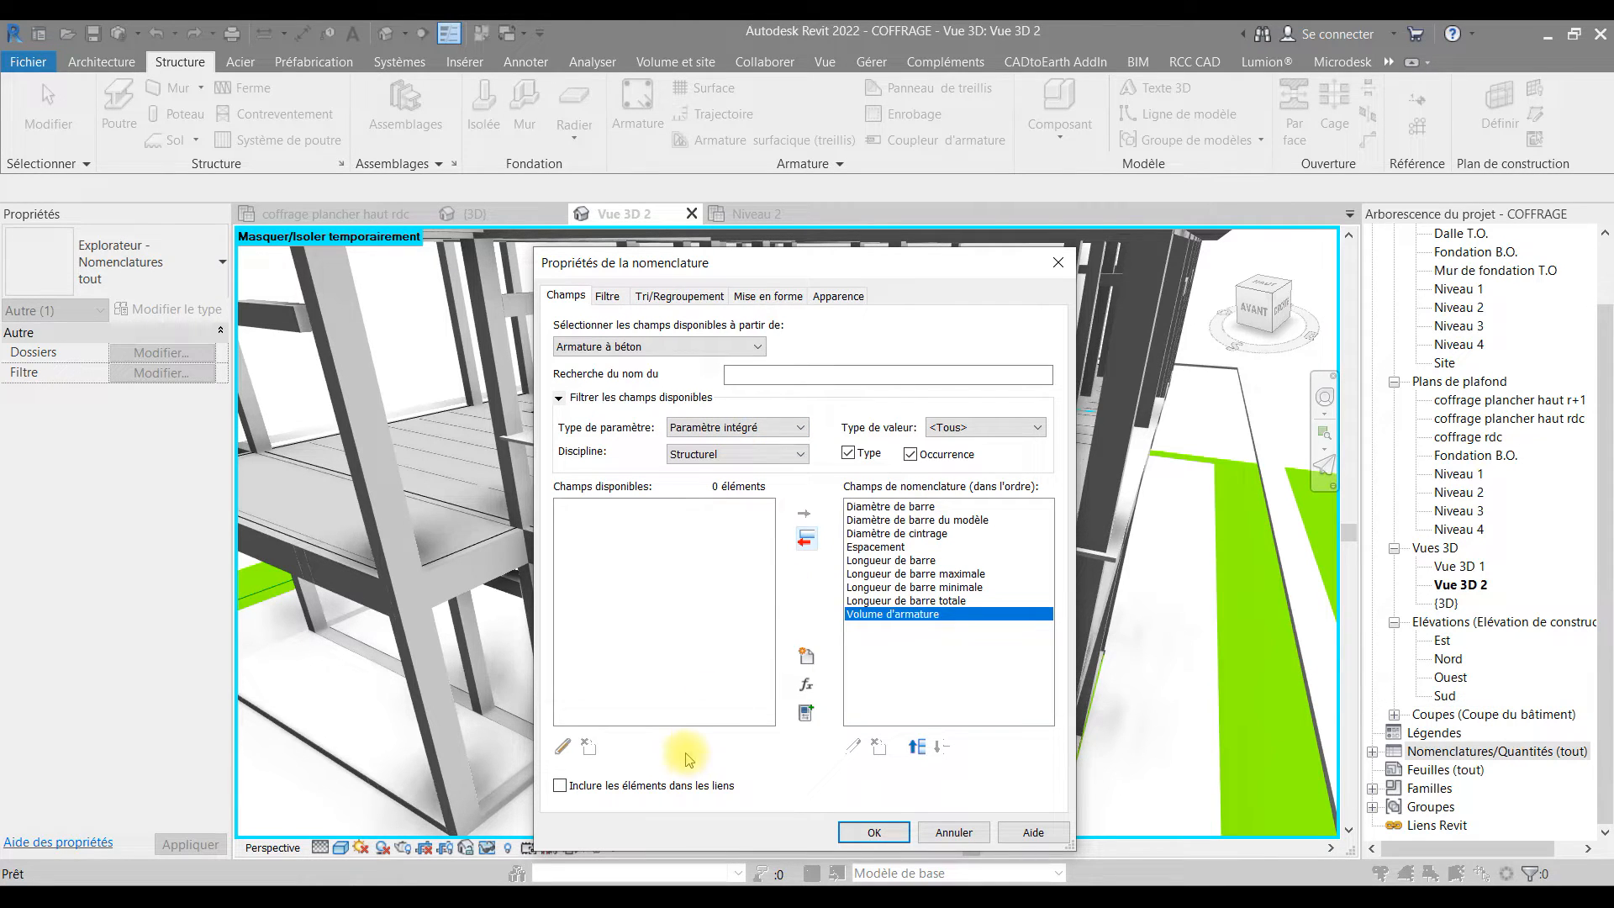
left_click(805, 656)
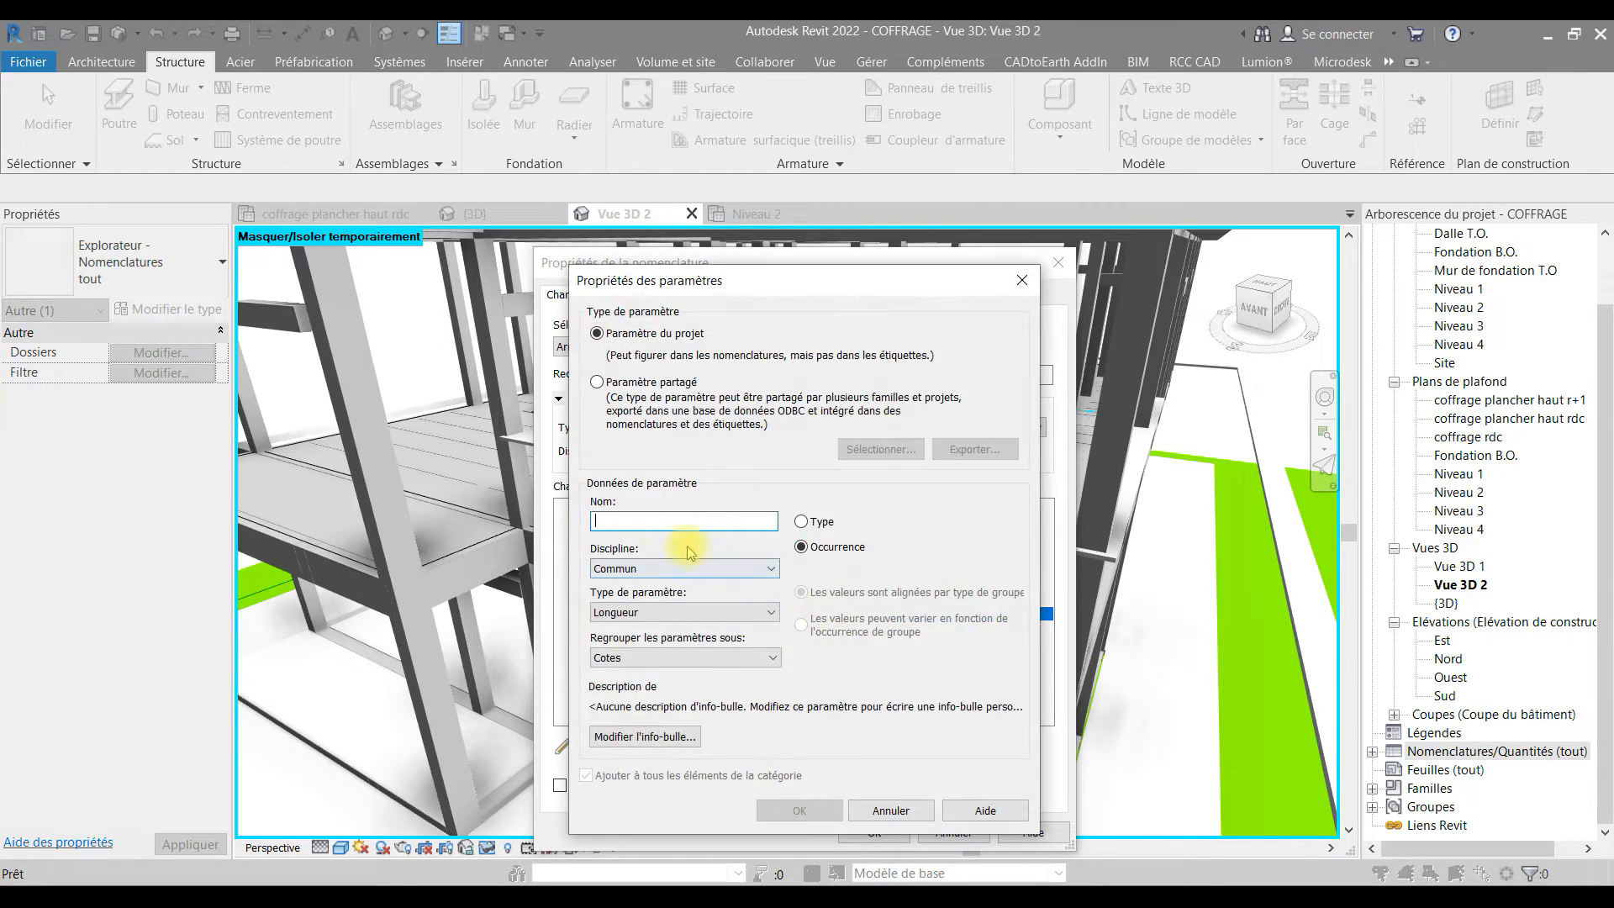
left_click(677, 612)
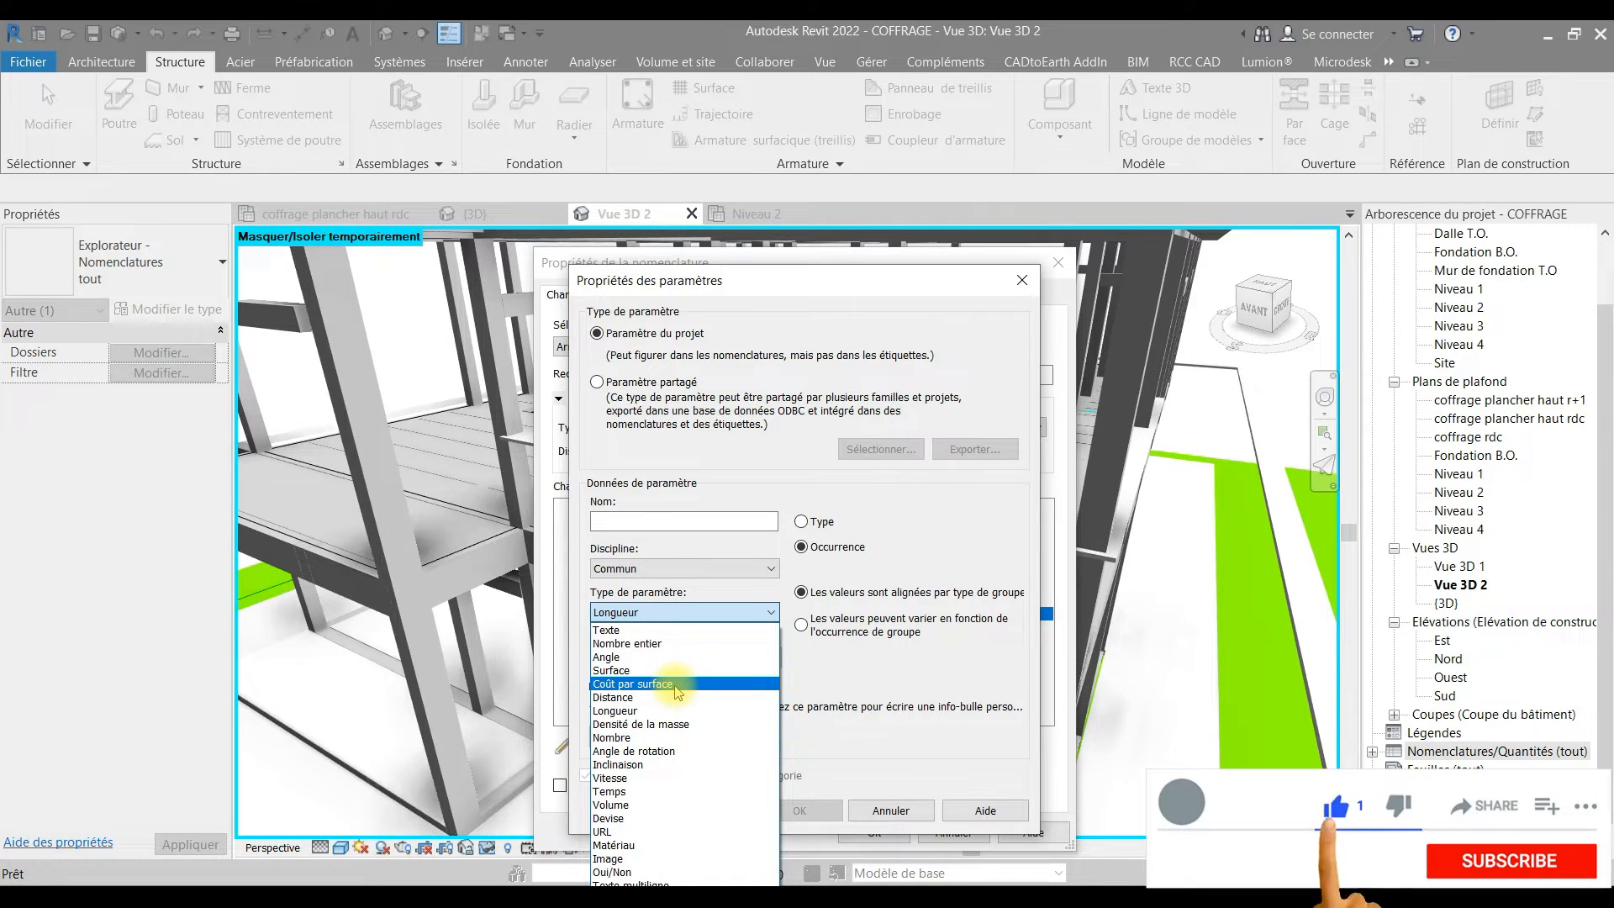
left_click(676, 494)
left_click(597, 383)
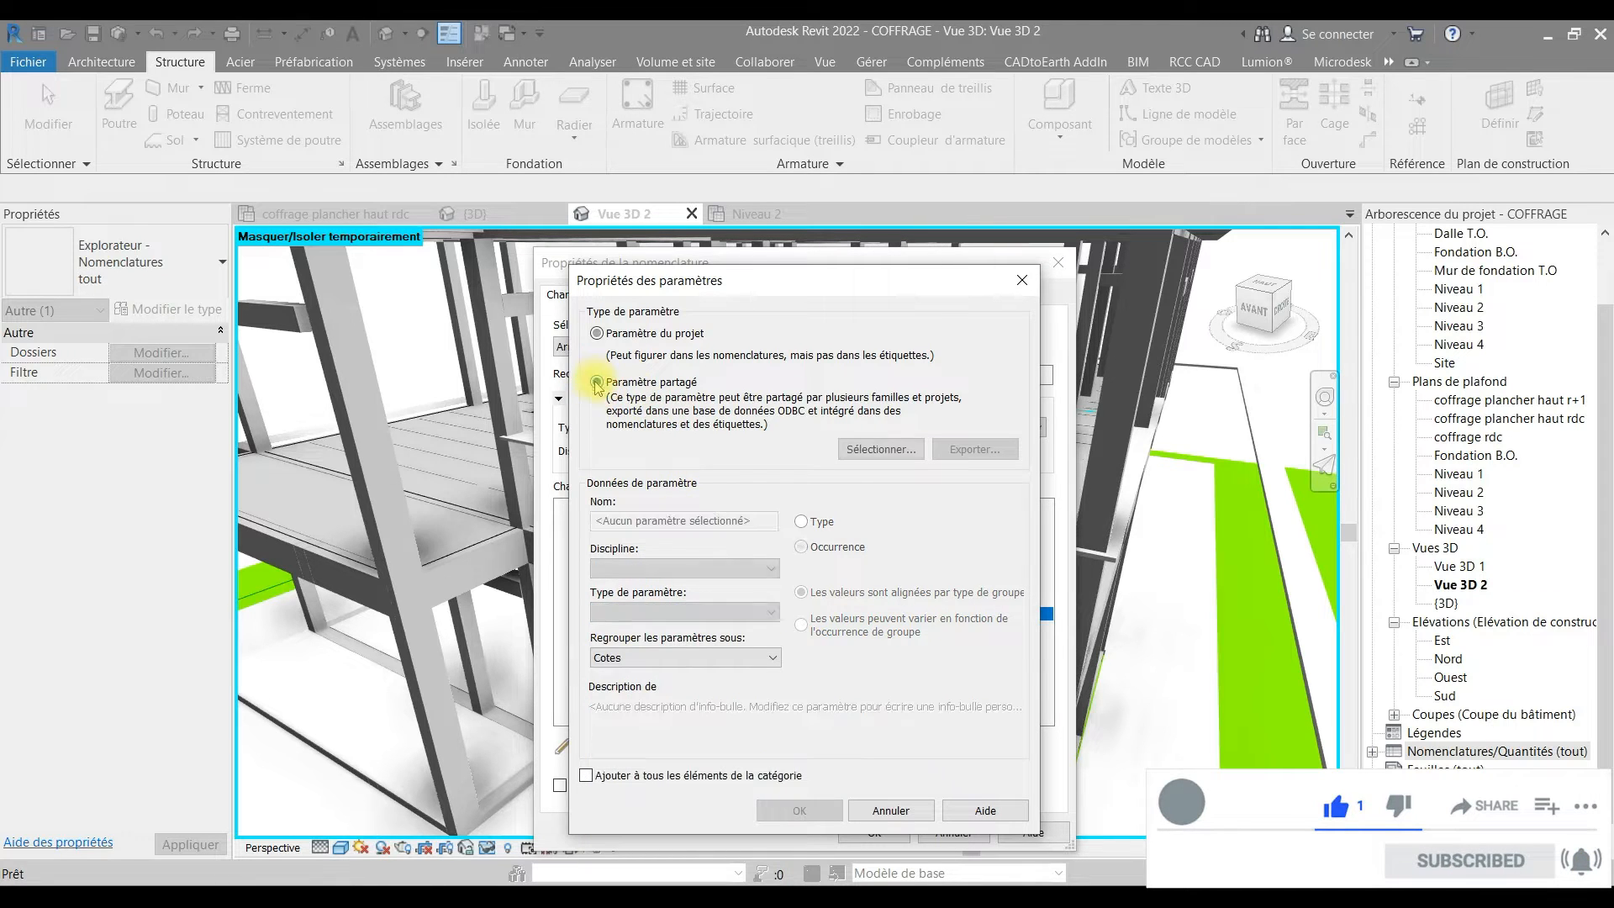
left_click(597, 333)
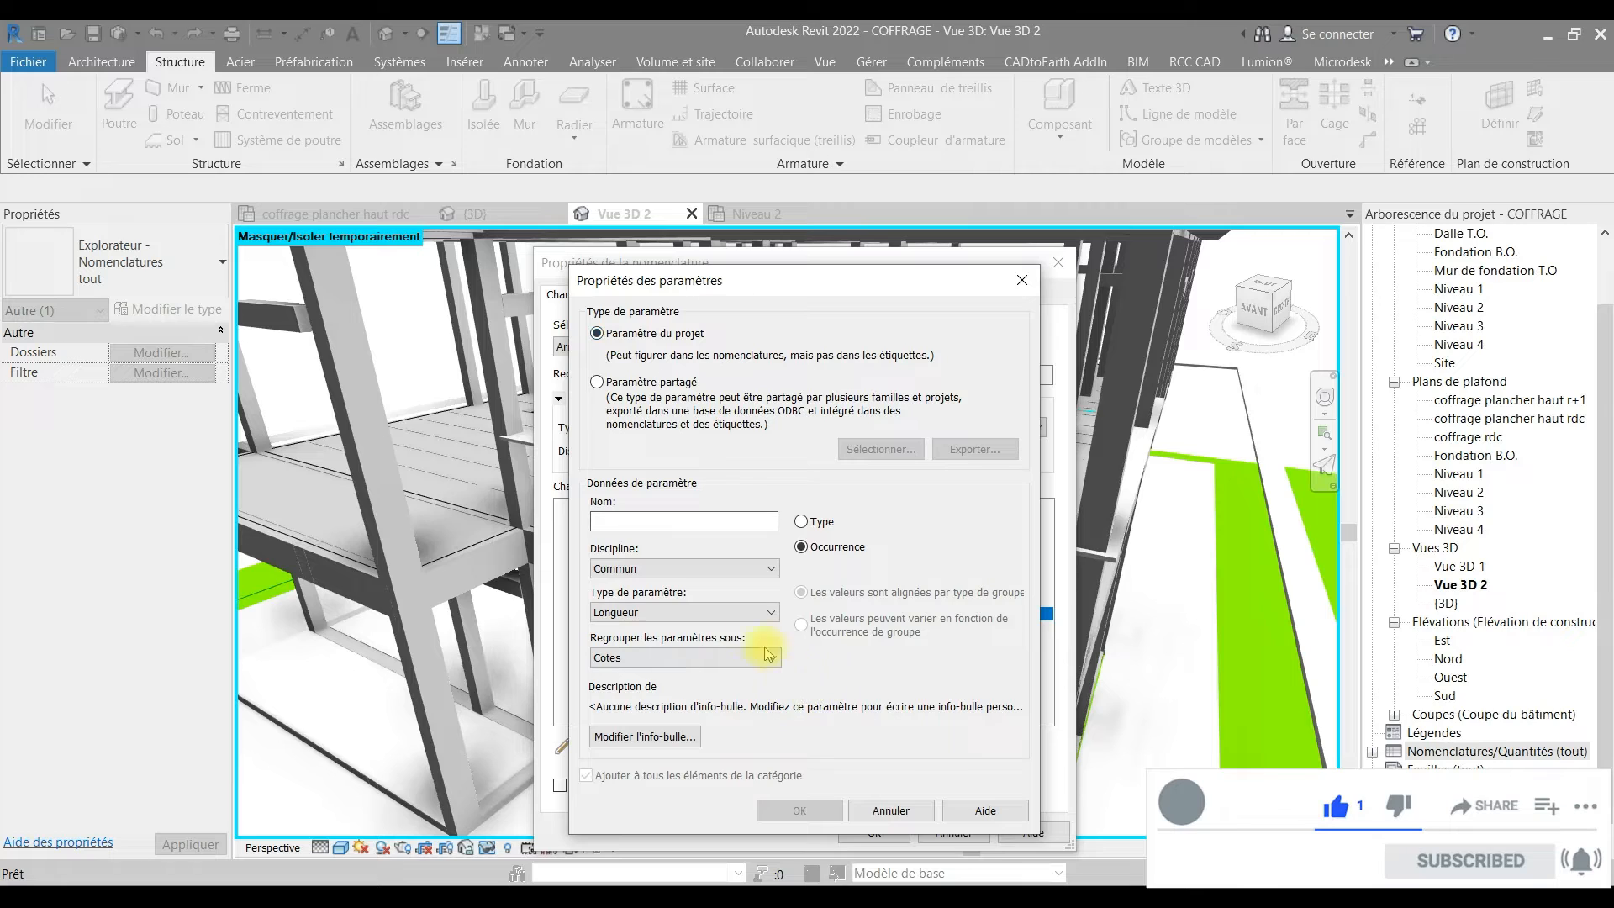
left_click(696, 569)
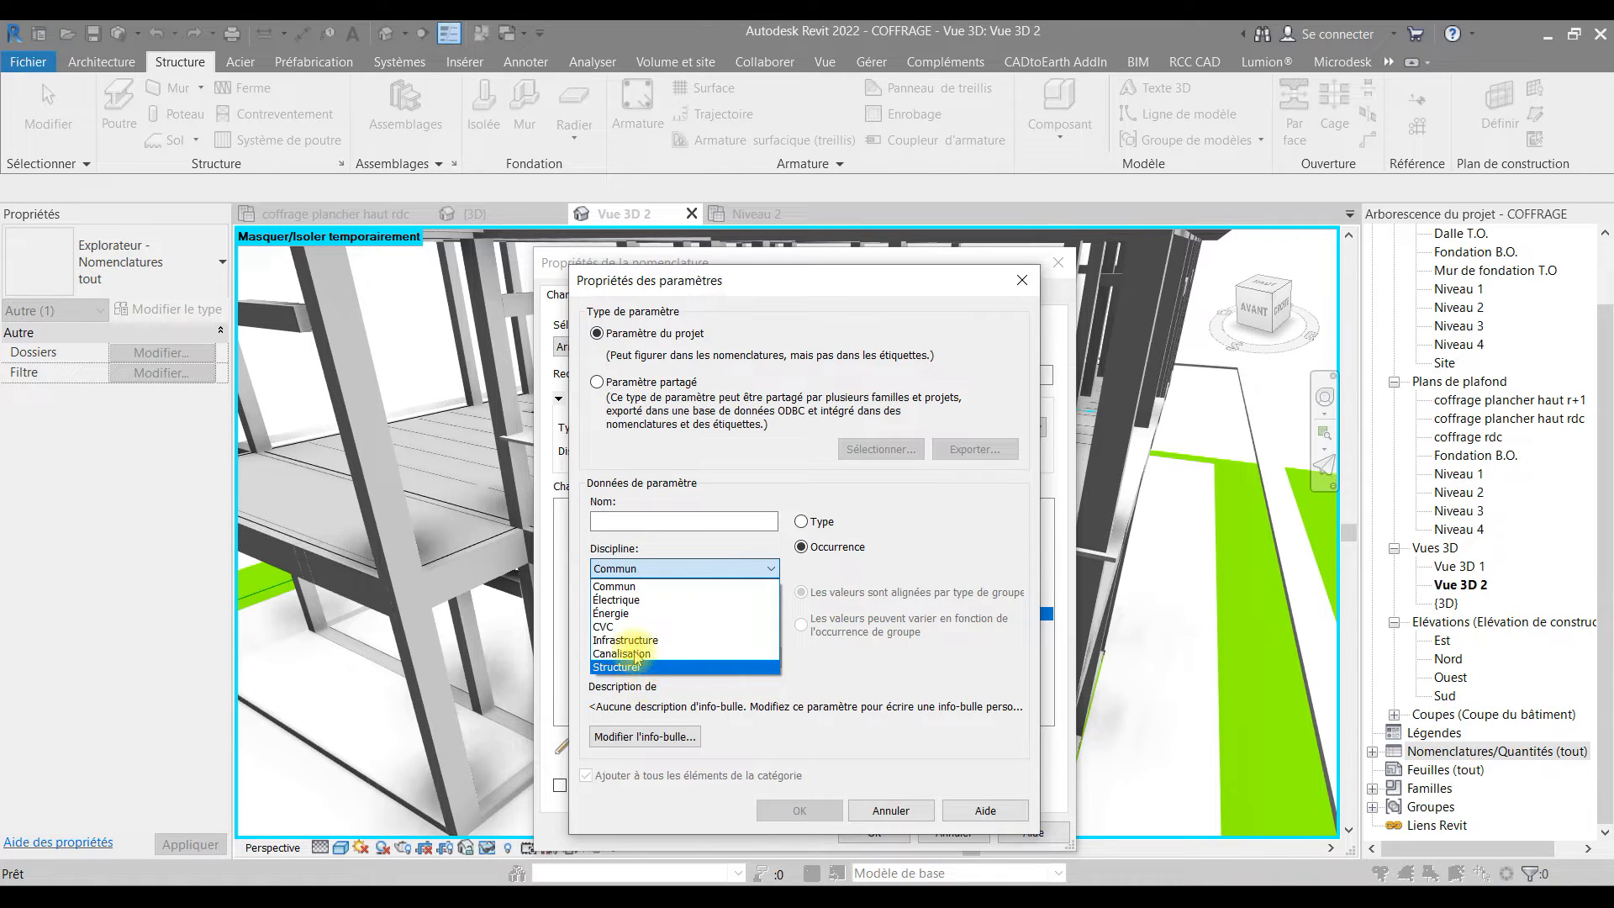
left_click(887, 542)
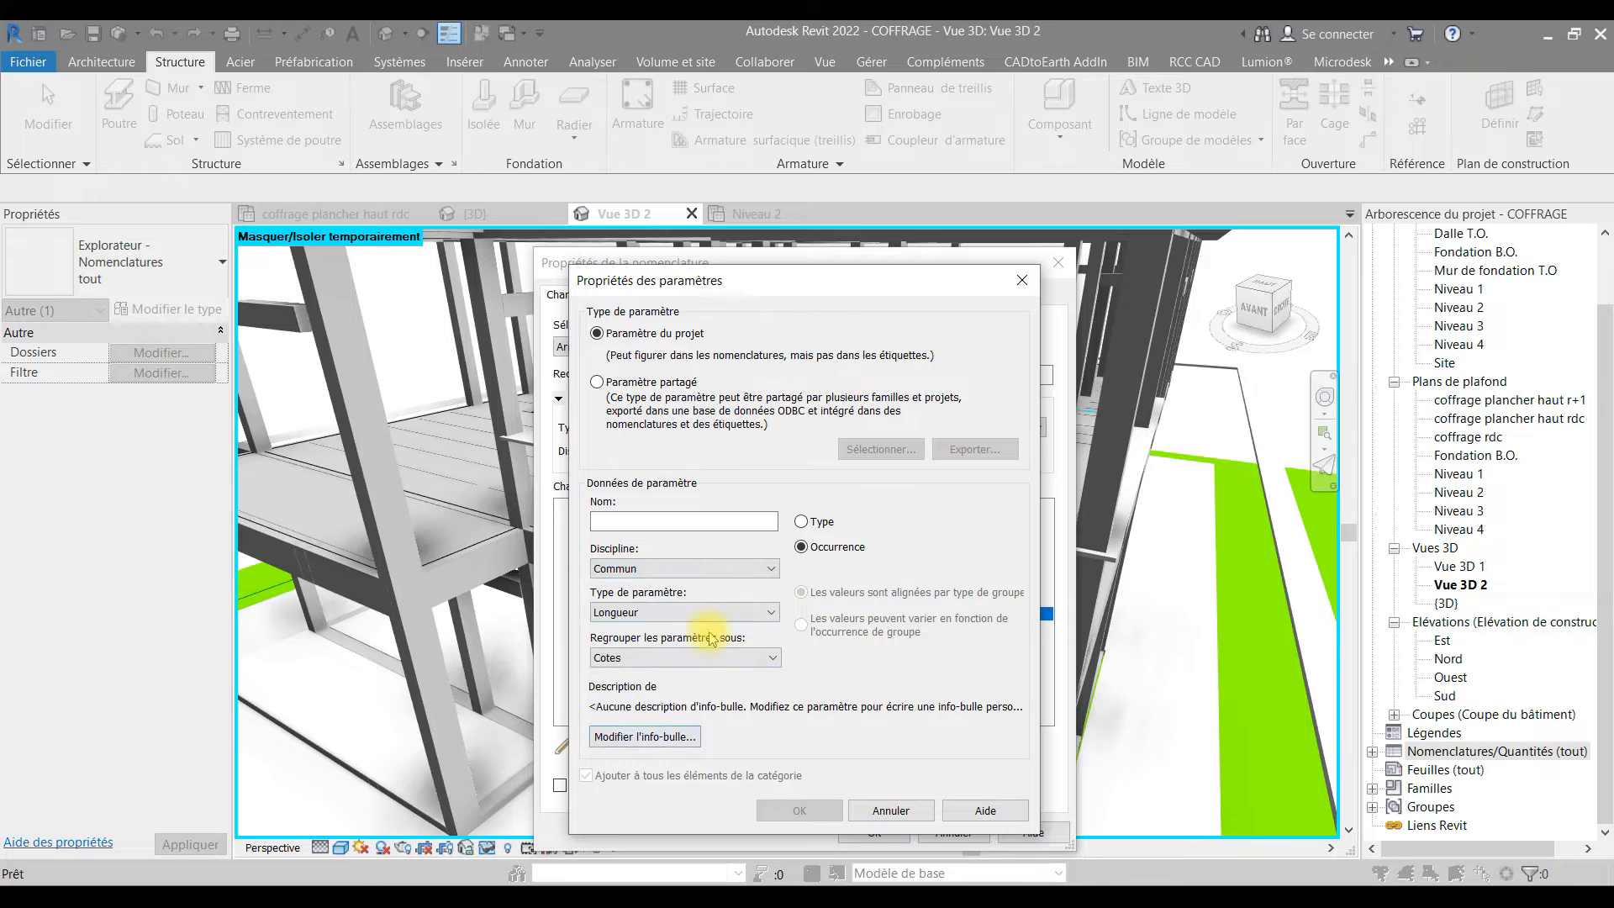
left_click(1023, 281)
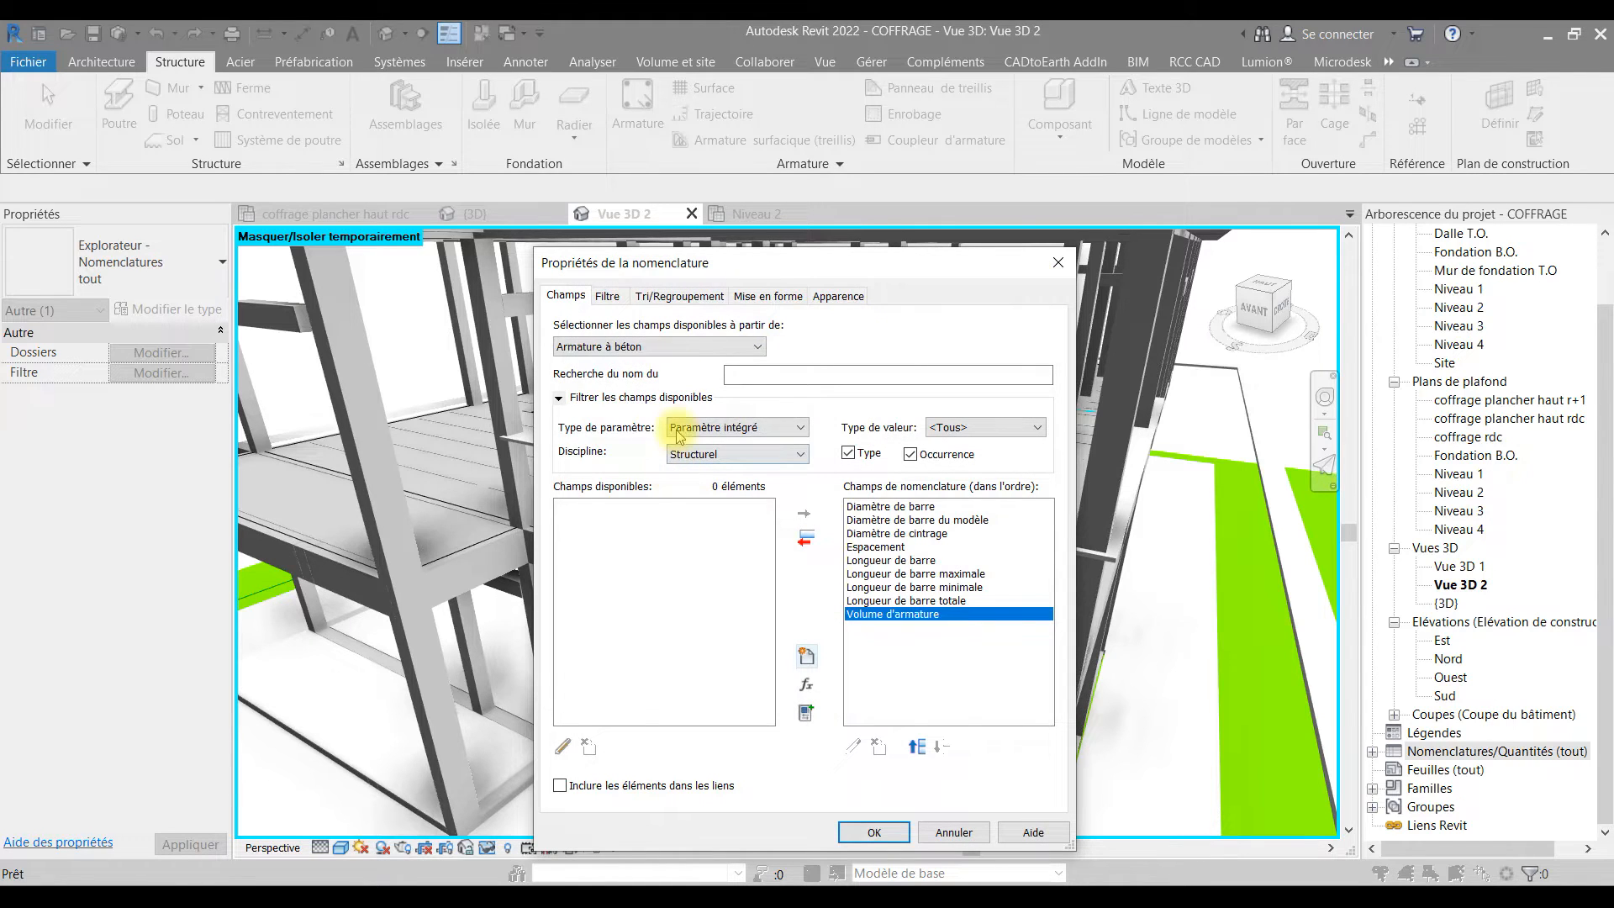
- Set the field discipline filter to Tous, add the Coût field and generate the rebar schedule
left_click(694, 347)
left_click(691, 344)
left_click(746, 425)
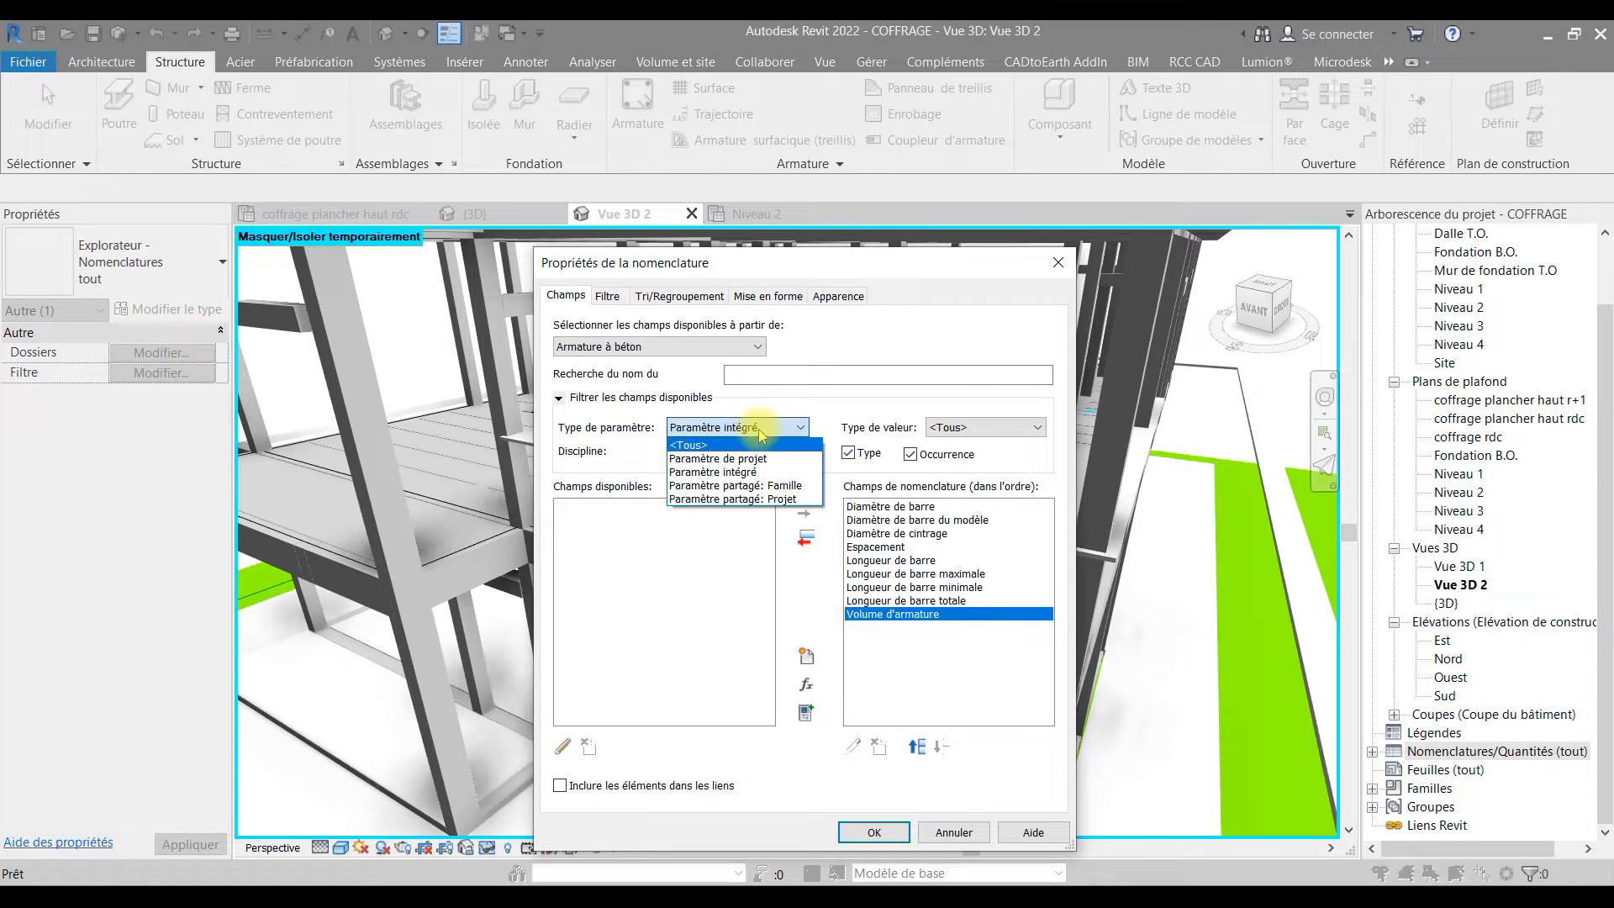
left_click(761, 429)
left_click(766, 456)
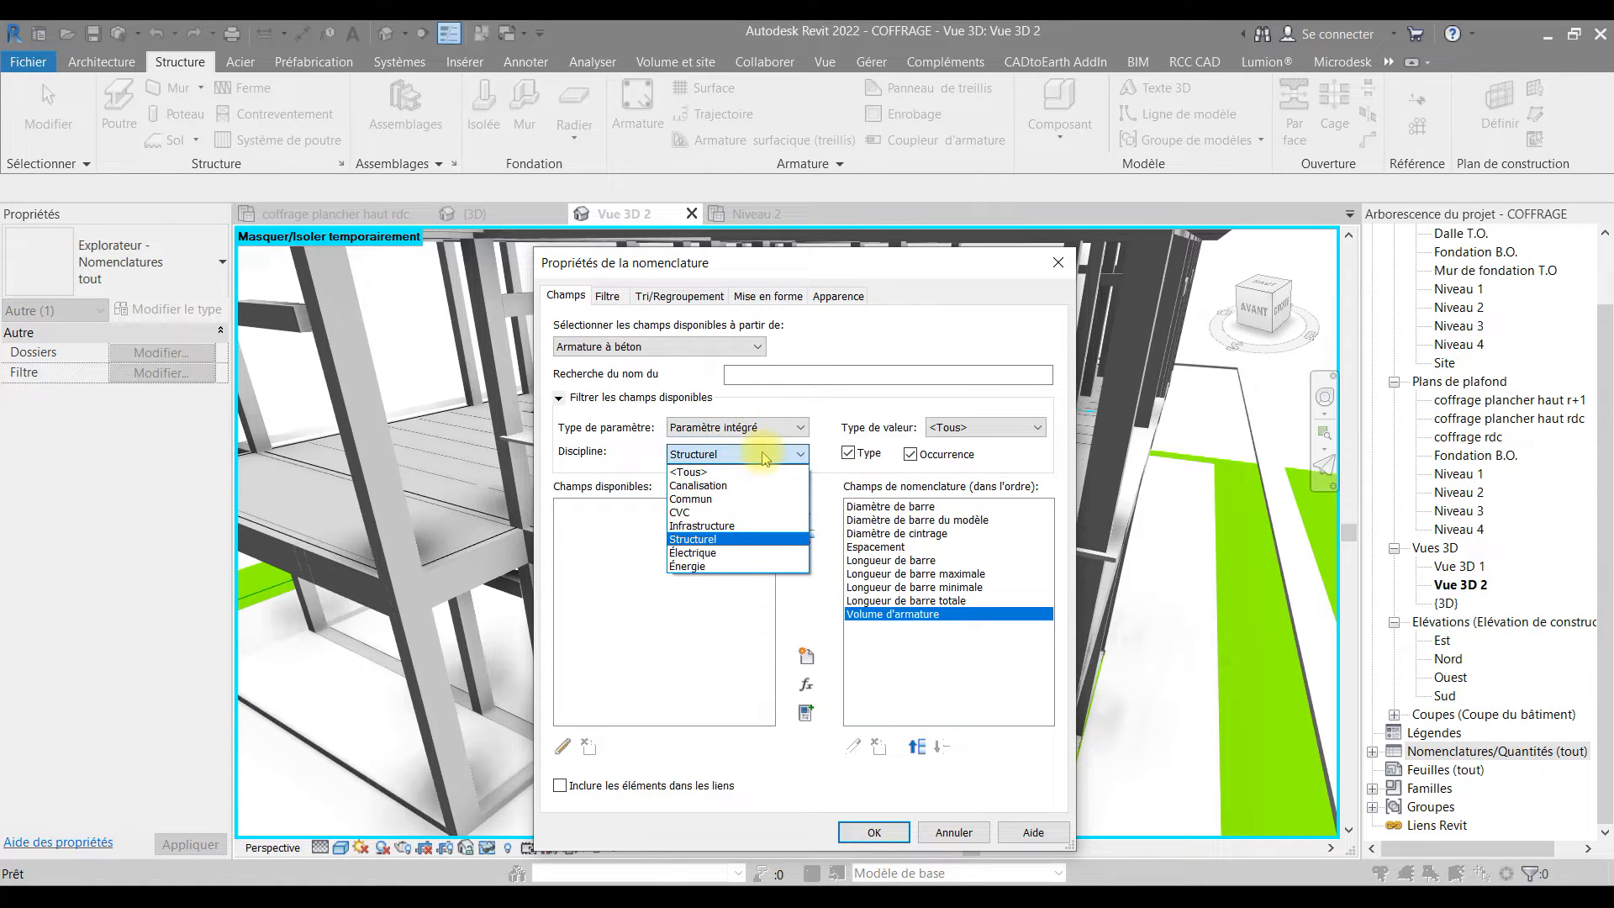
left_click(712, 472)
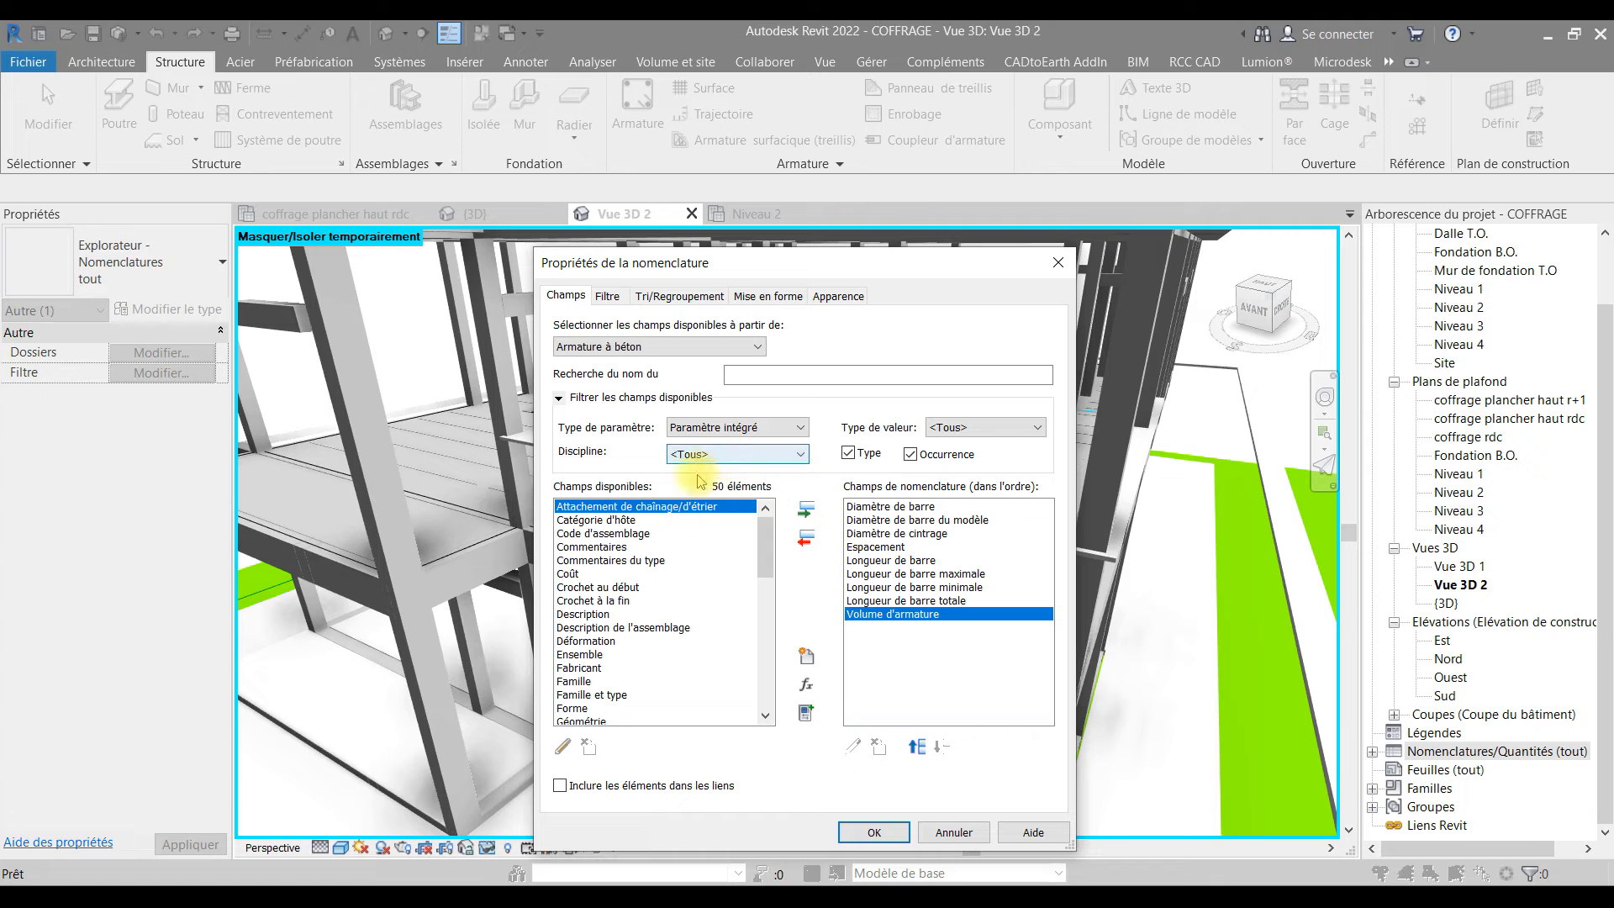
left_click(593, 574)
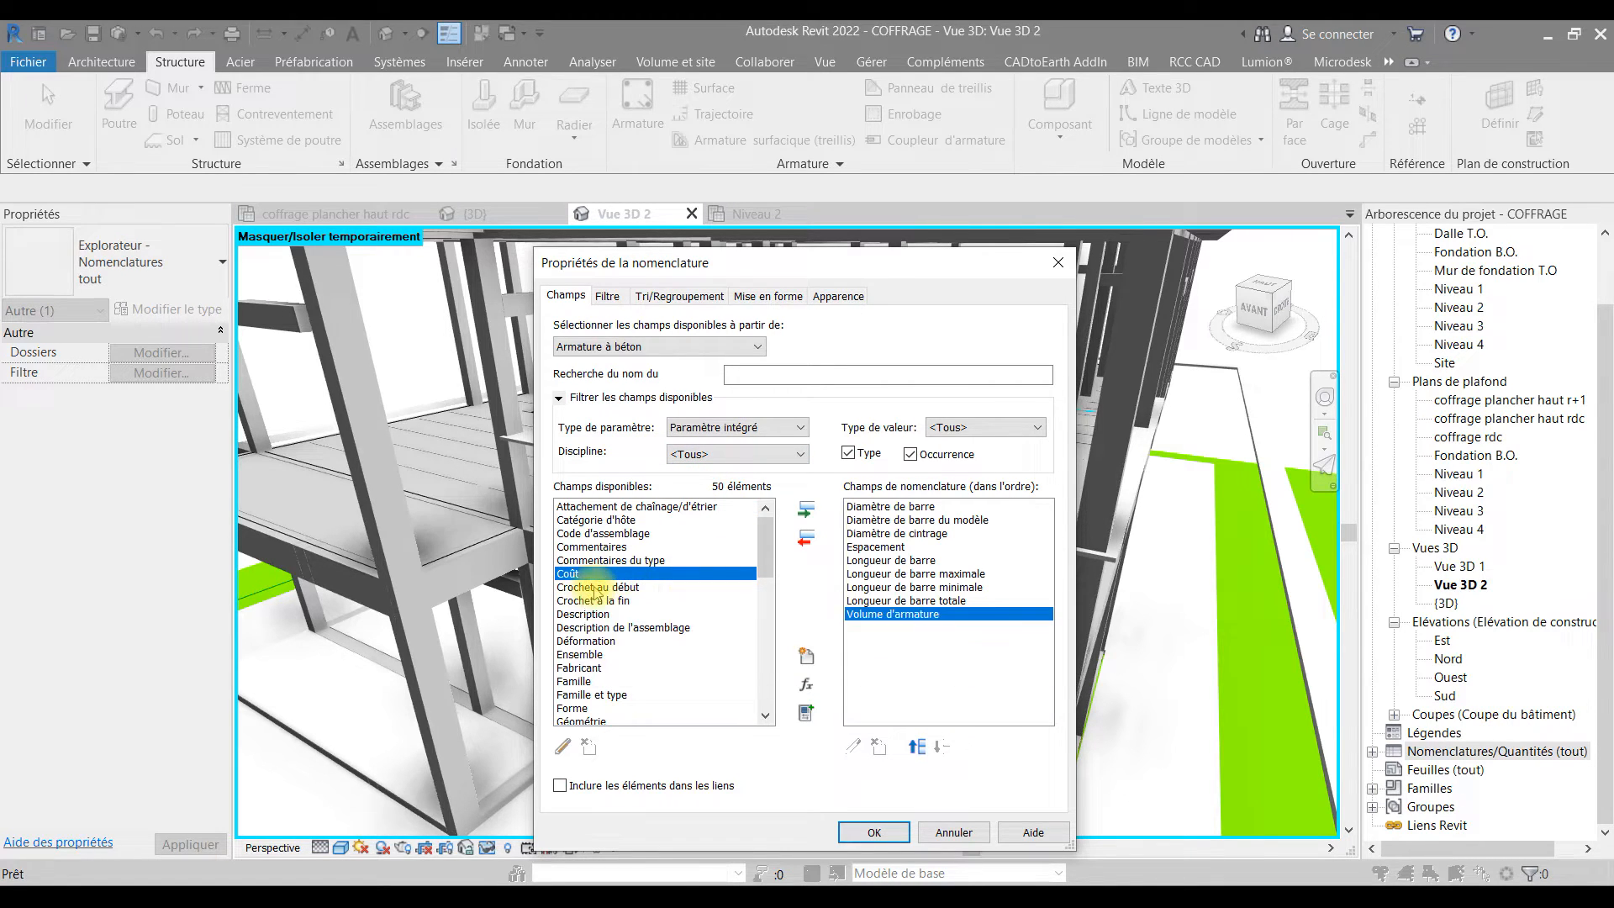
left_click(806, 509)
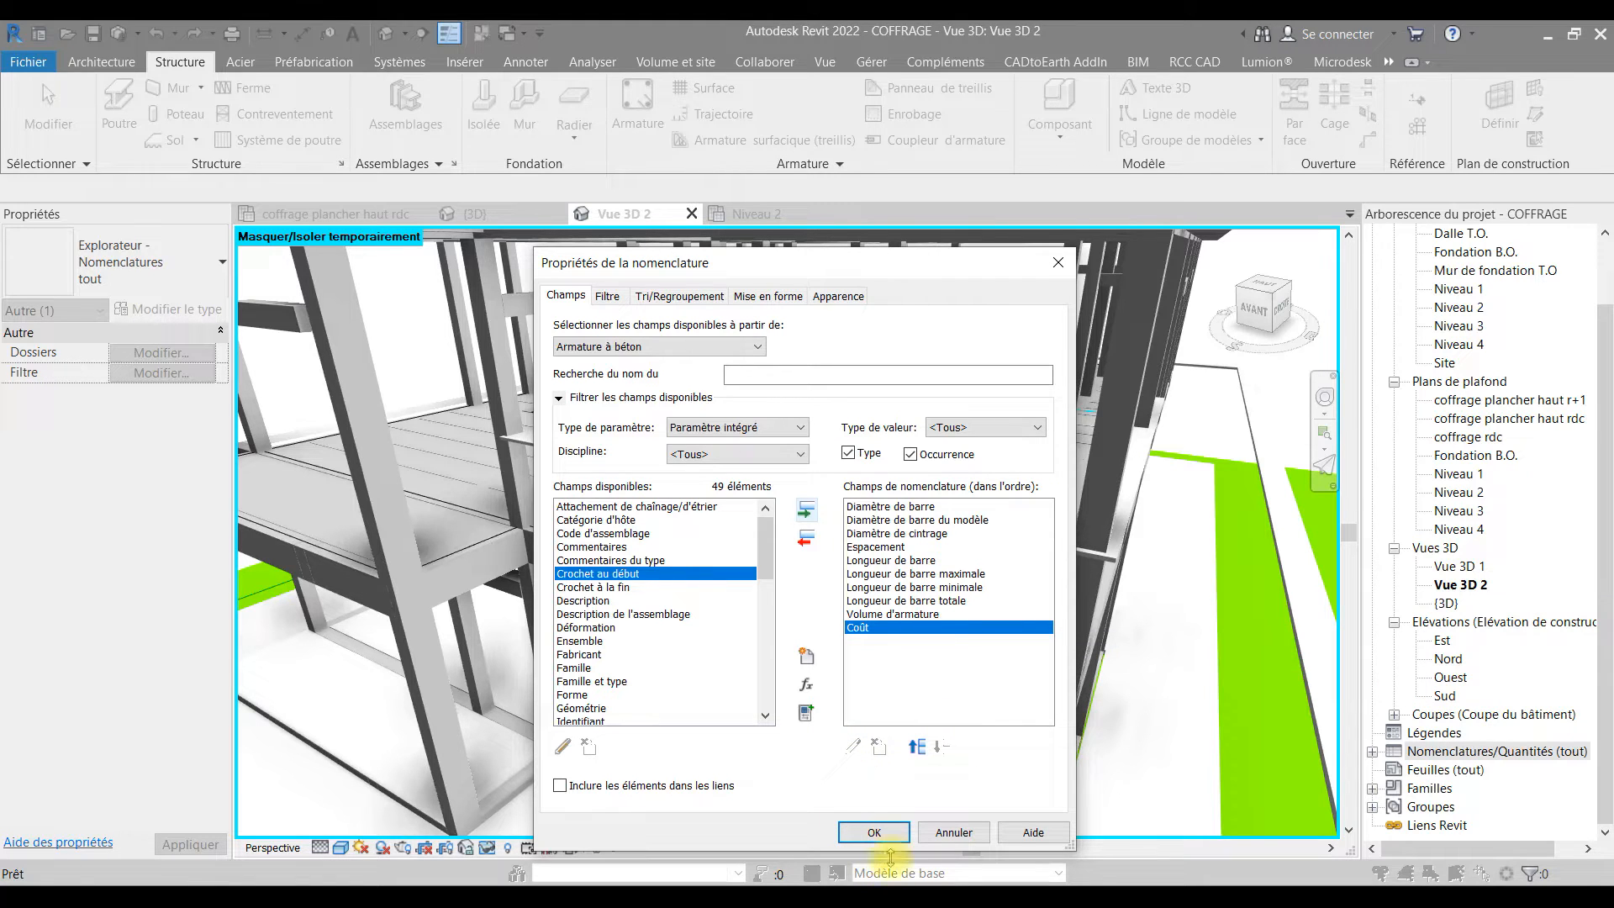
left_click(875, 832)
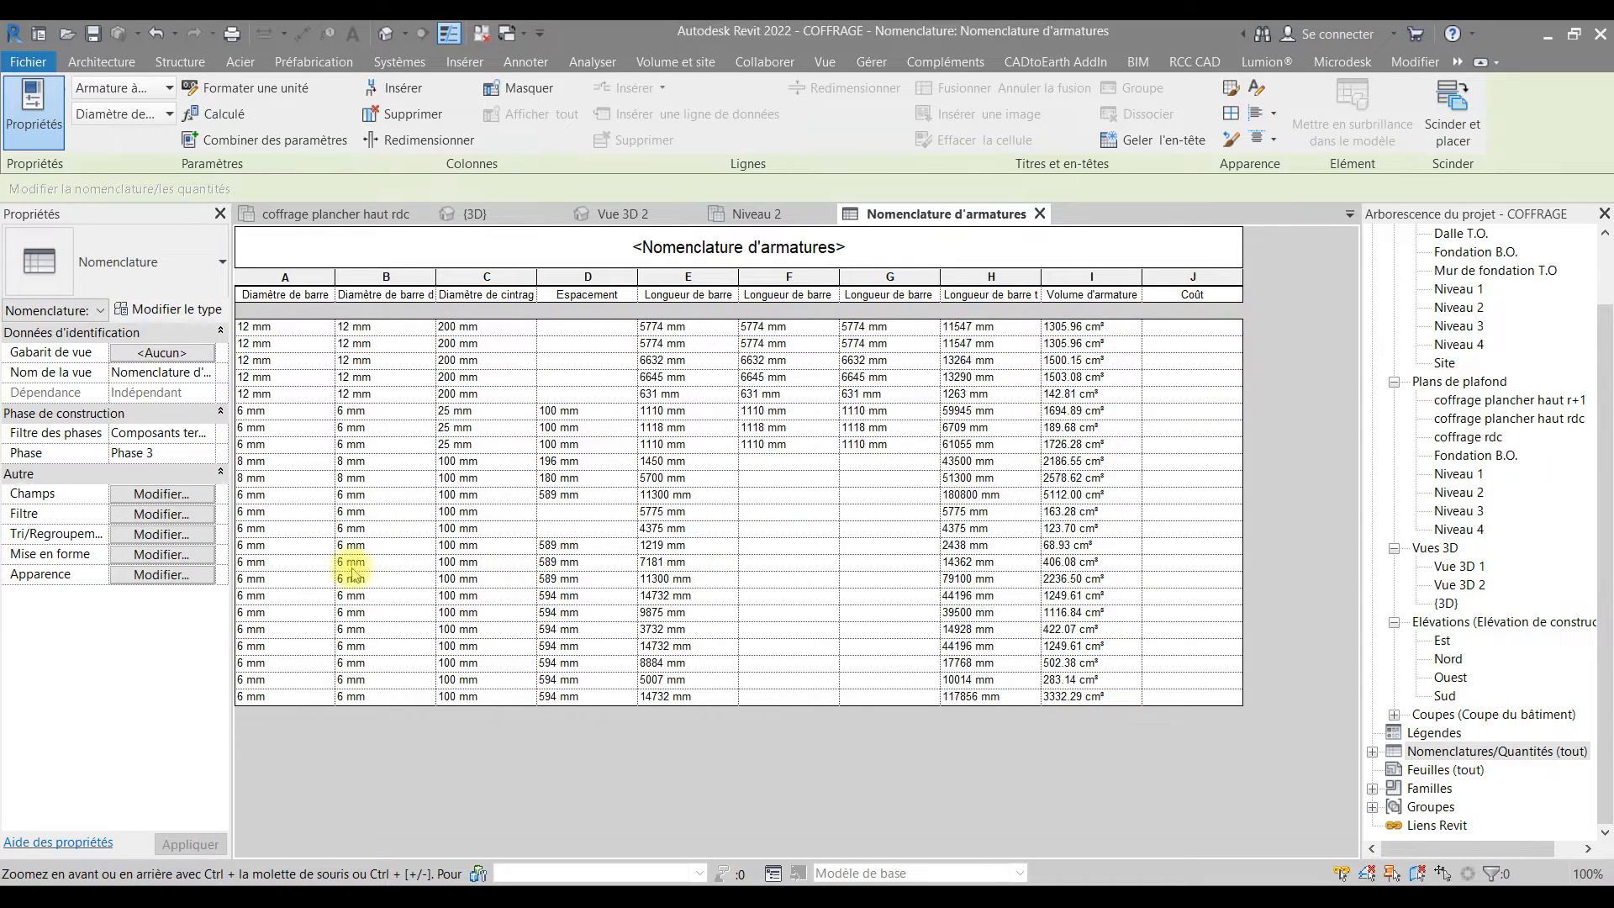
- Filter the rebar schedule to bars whose Diamètre de barre is greater than or equal to 6 mm
left_click(157, 496)
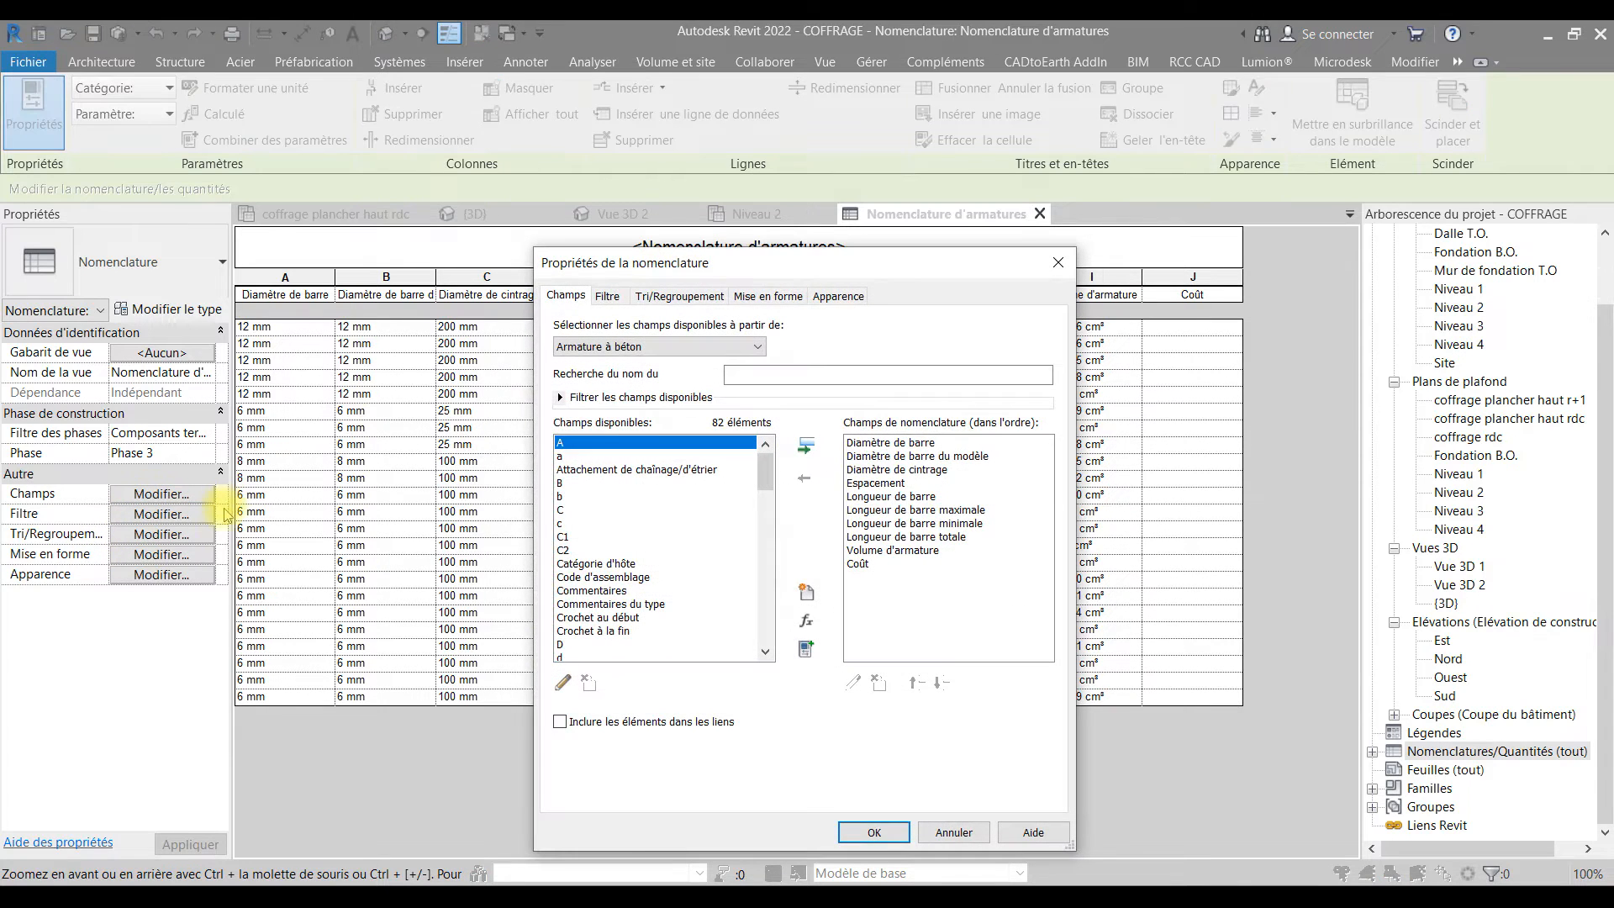
left_click(610, 299)
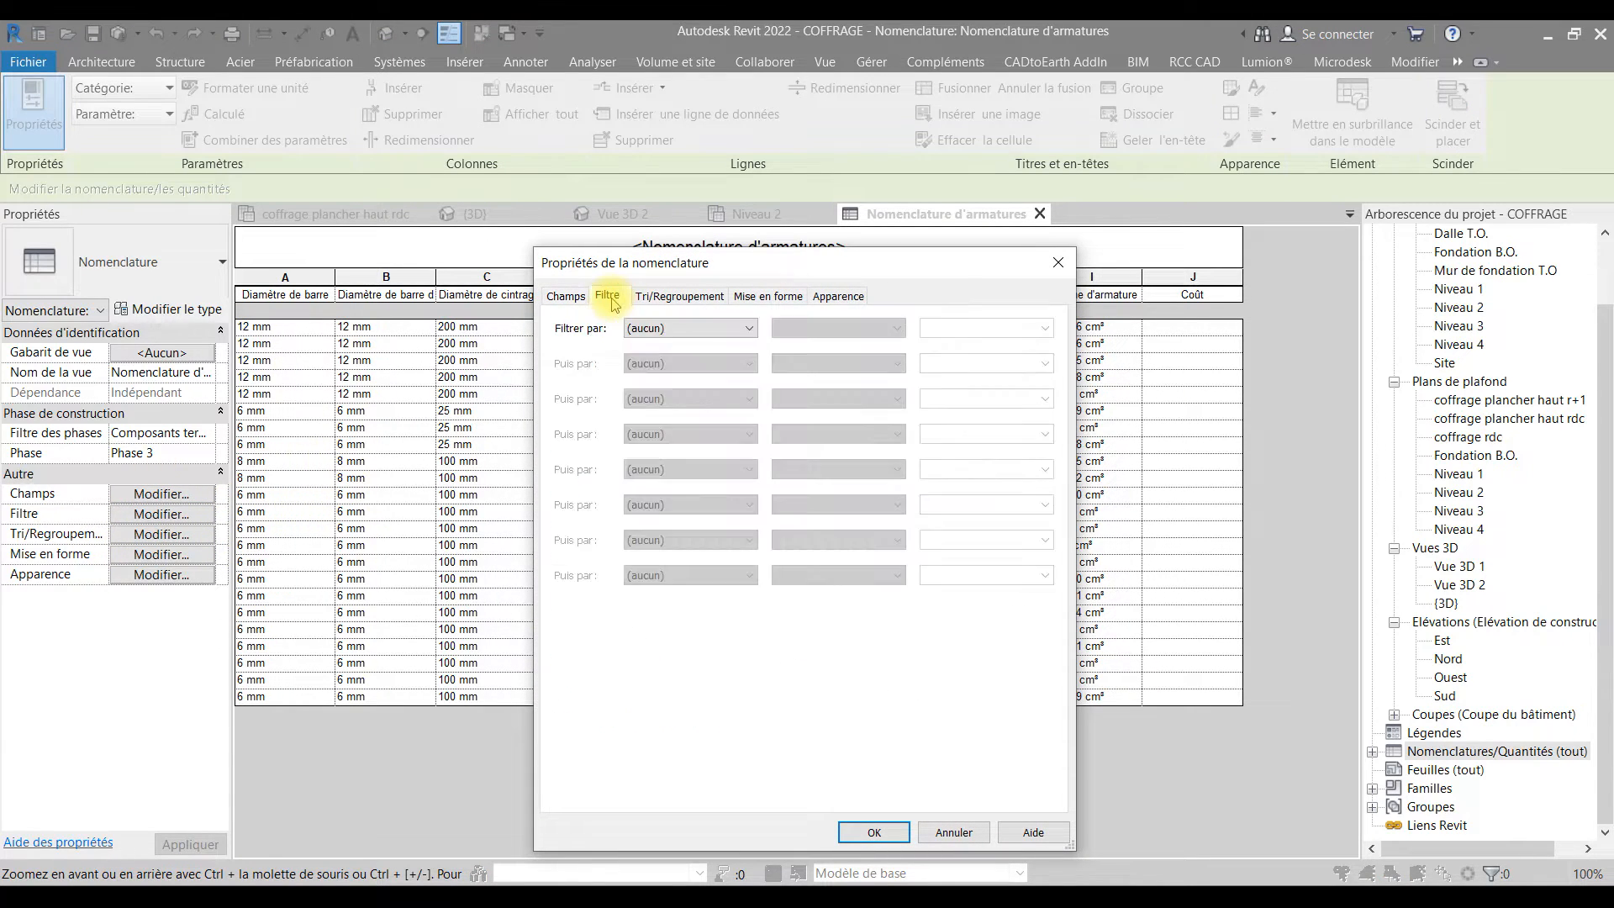
left_click(668, 329)
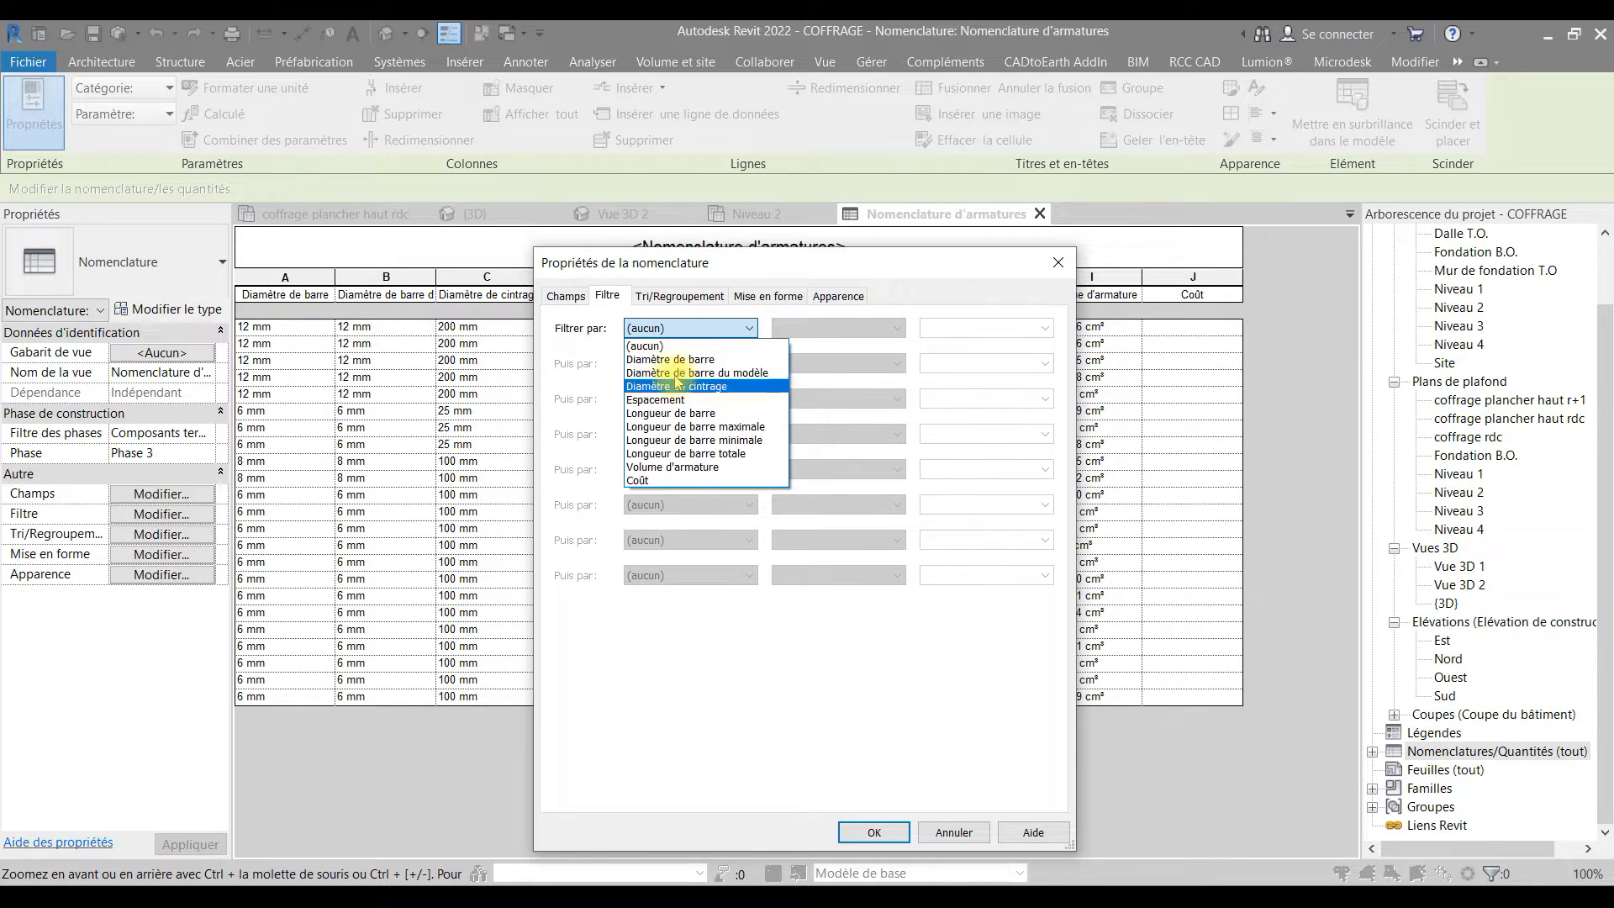
left_click(673, 360)
left_click(812, 329)
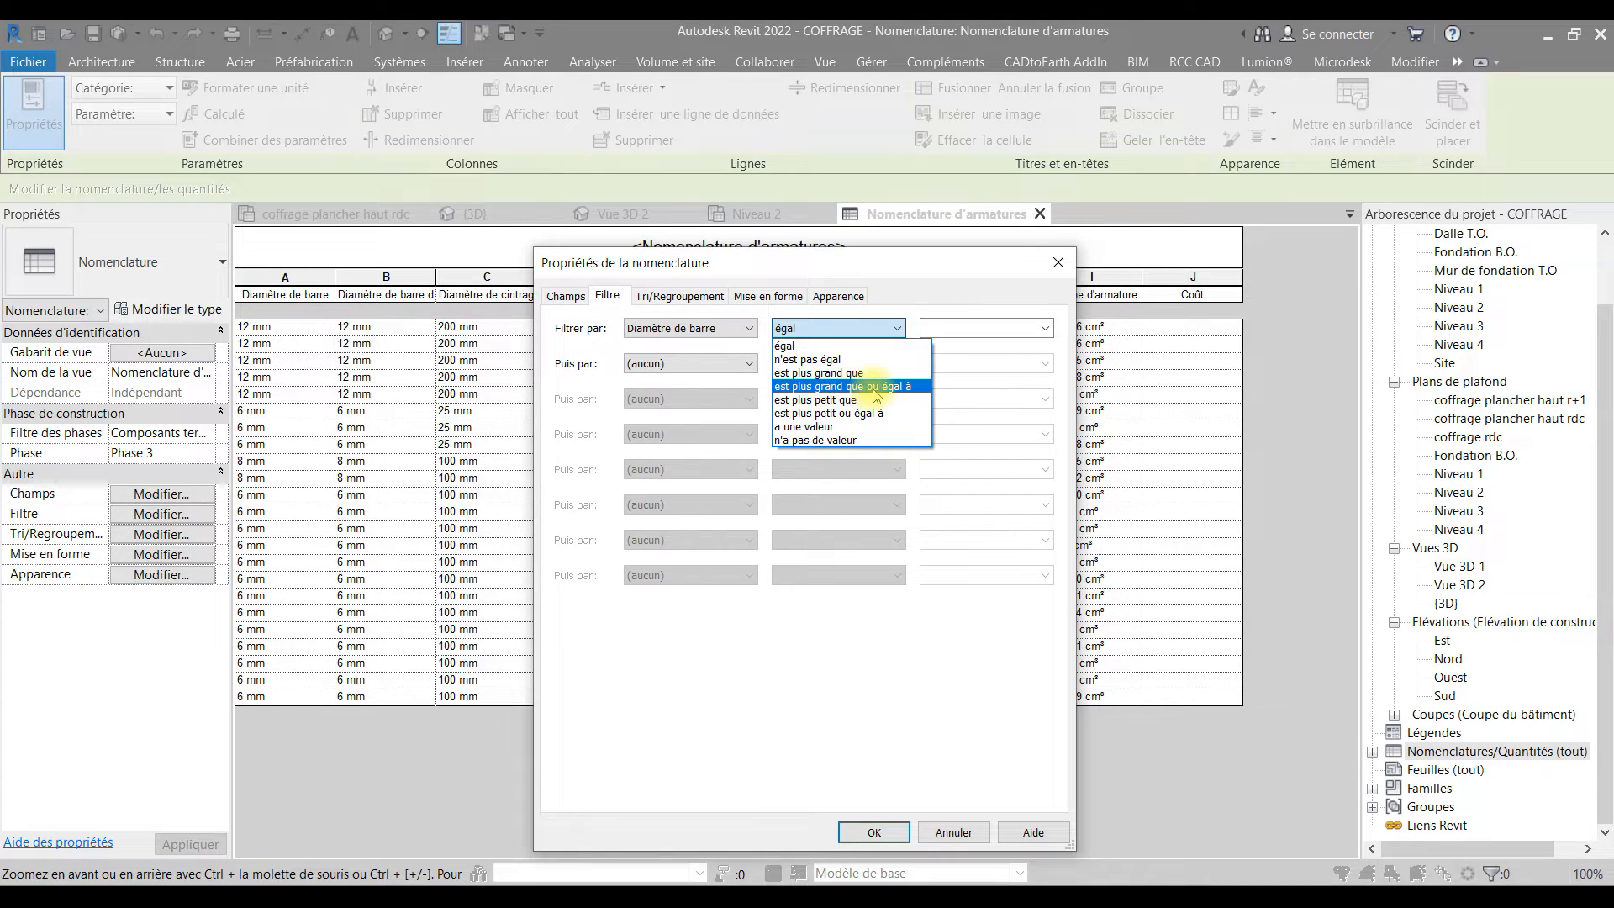
left_click(878, 386)
left_click(1045, 327)
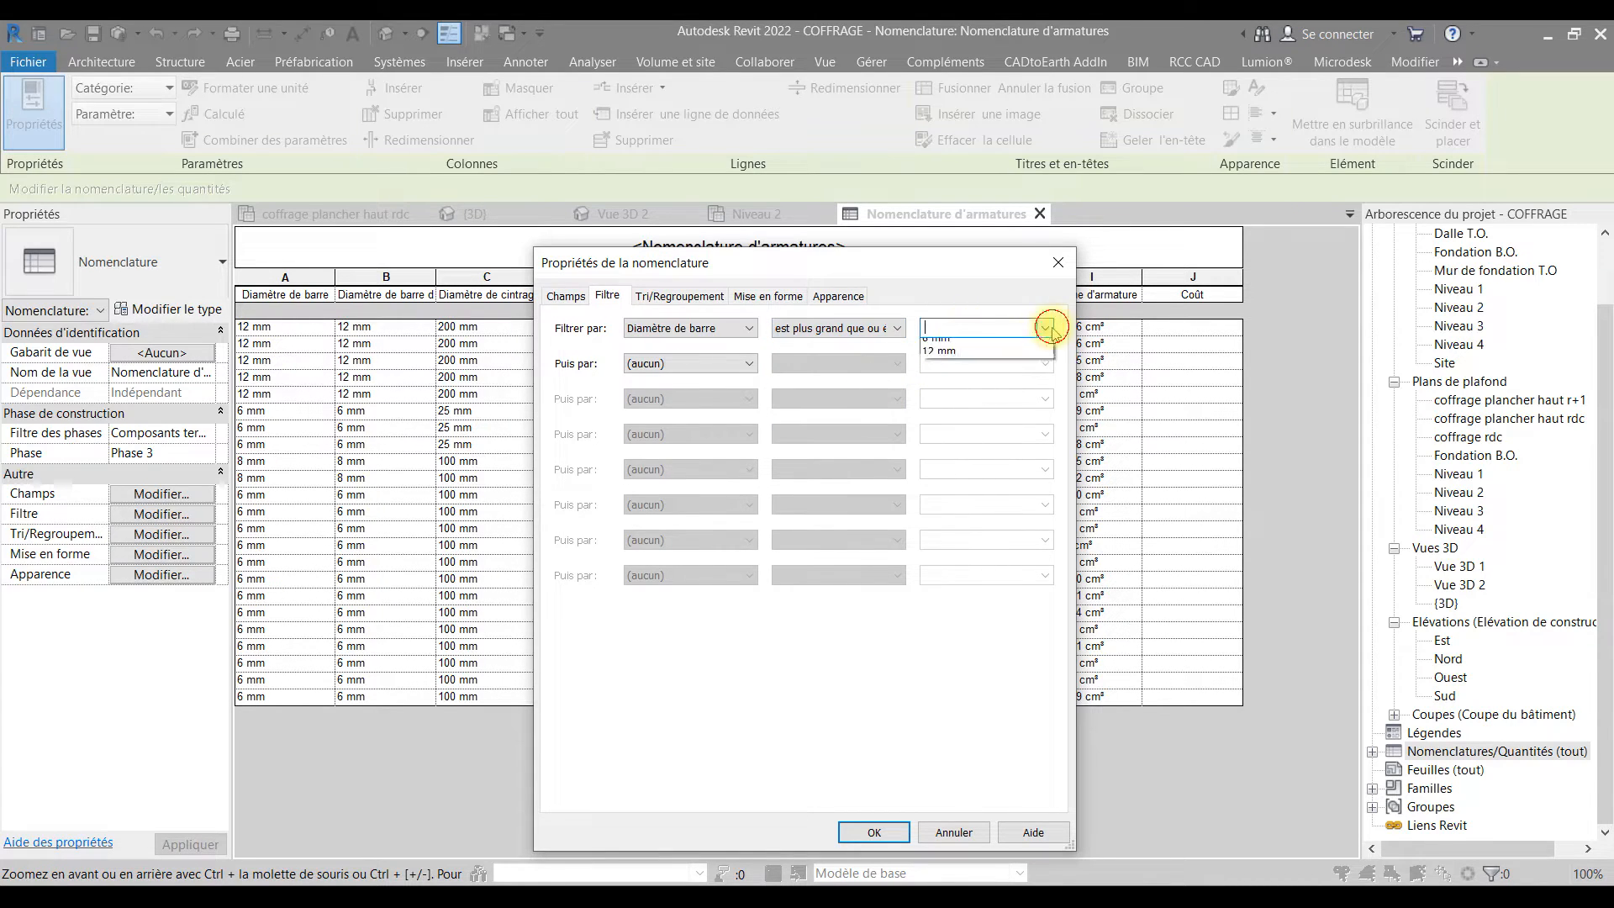
left_click(983, 345)
- Sort the schedule by Diamètre de barre in ascending order, with a Titre, nombre et totaux footer for each group
left_click(690, 295)
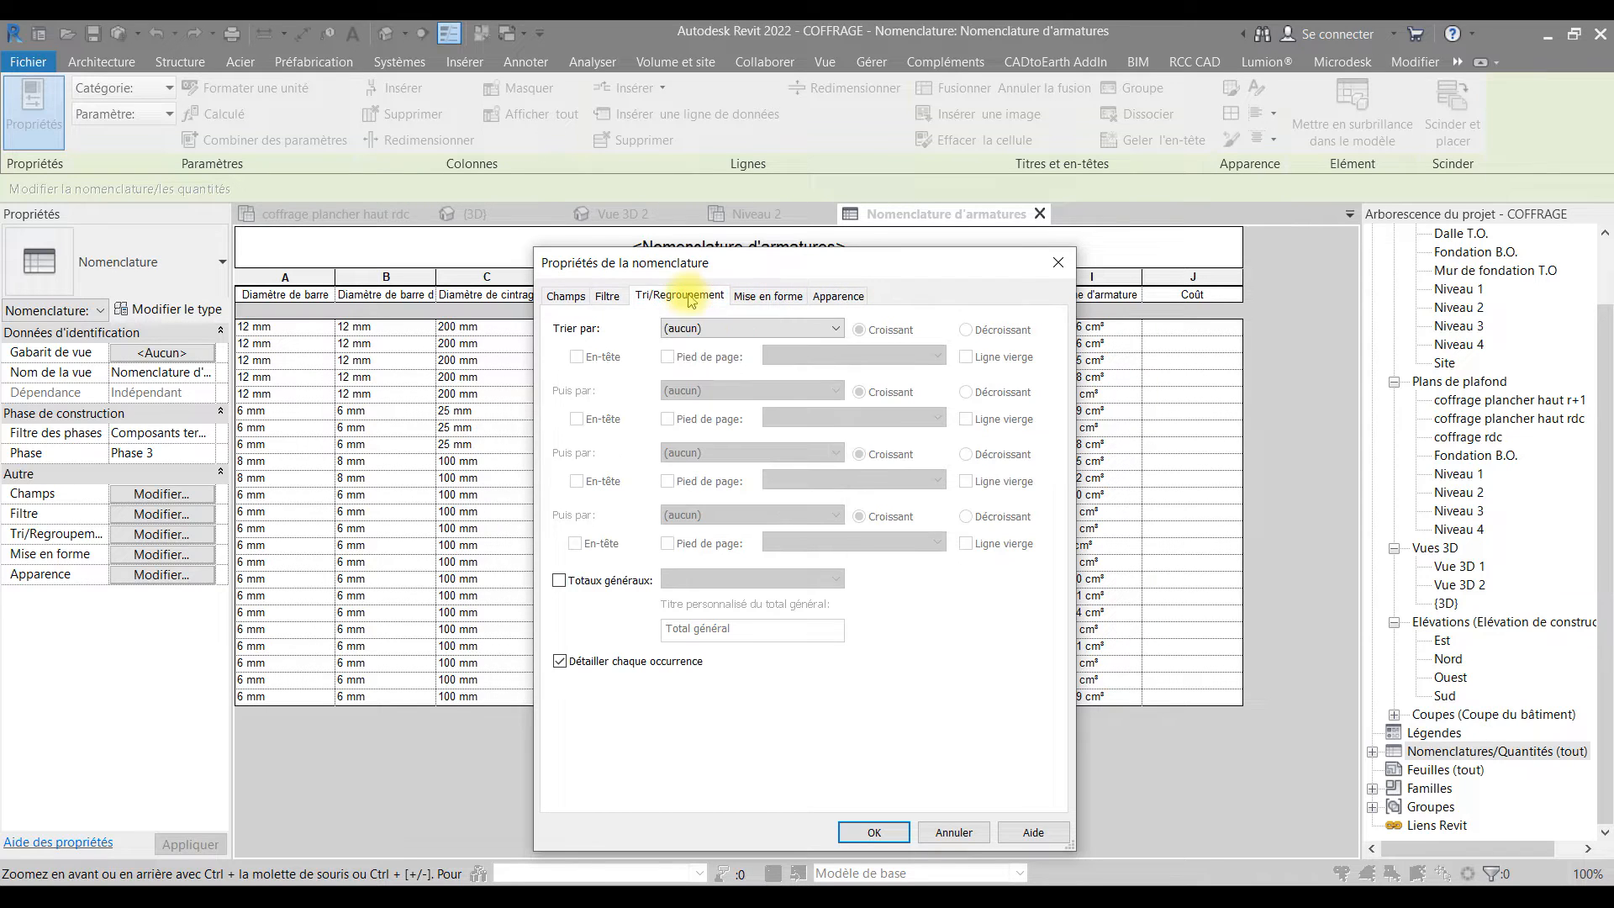
left_click(740, 332)
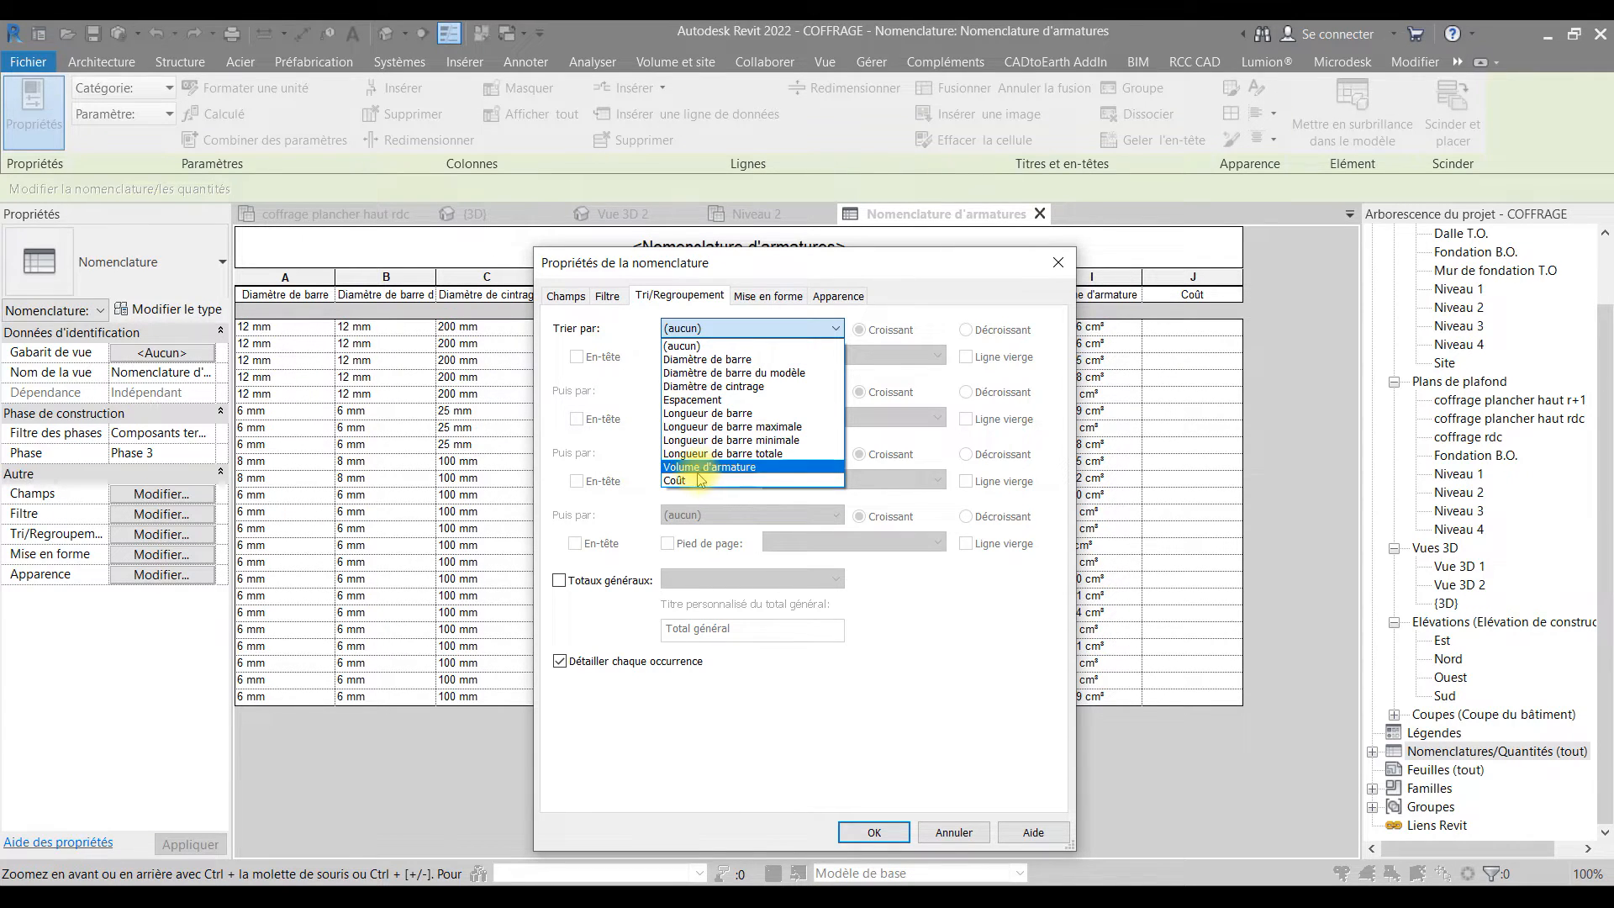
left_click(725, 360)
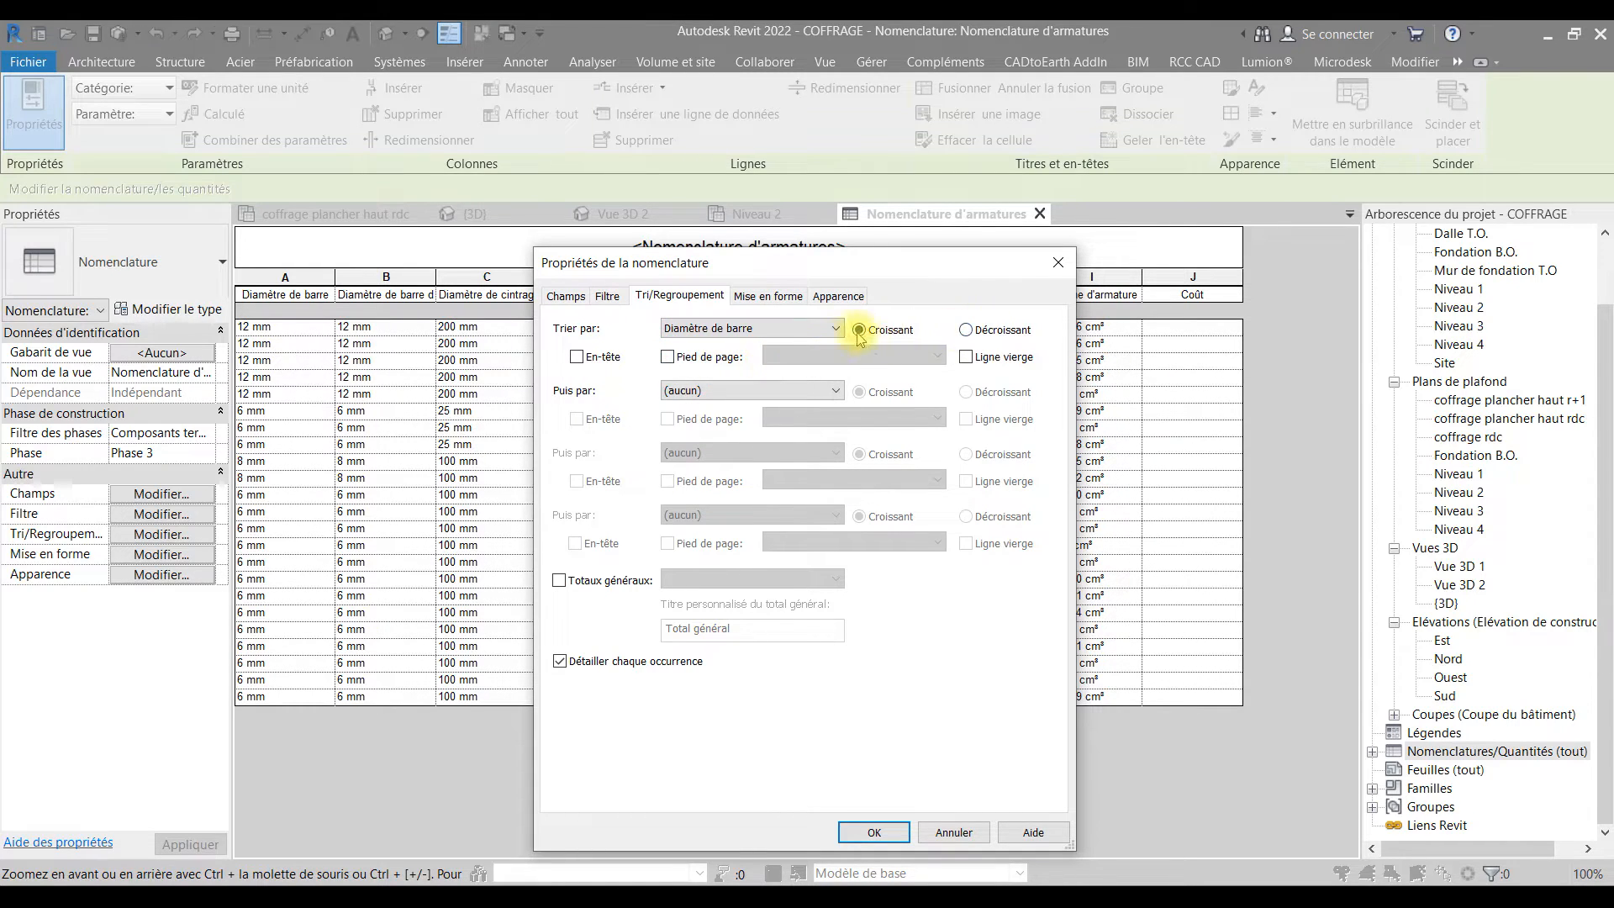
left_click(669, 358)
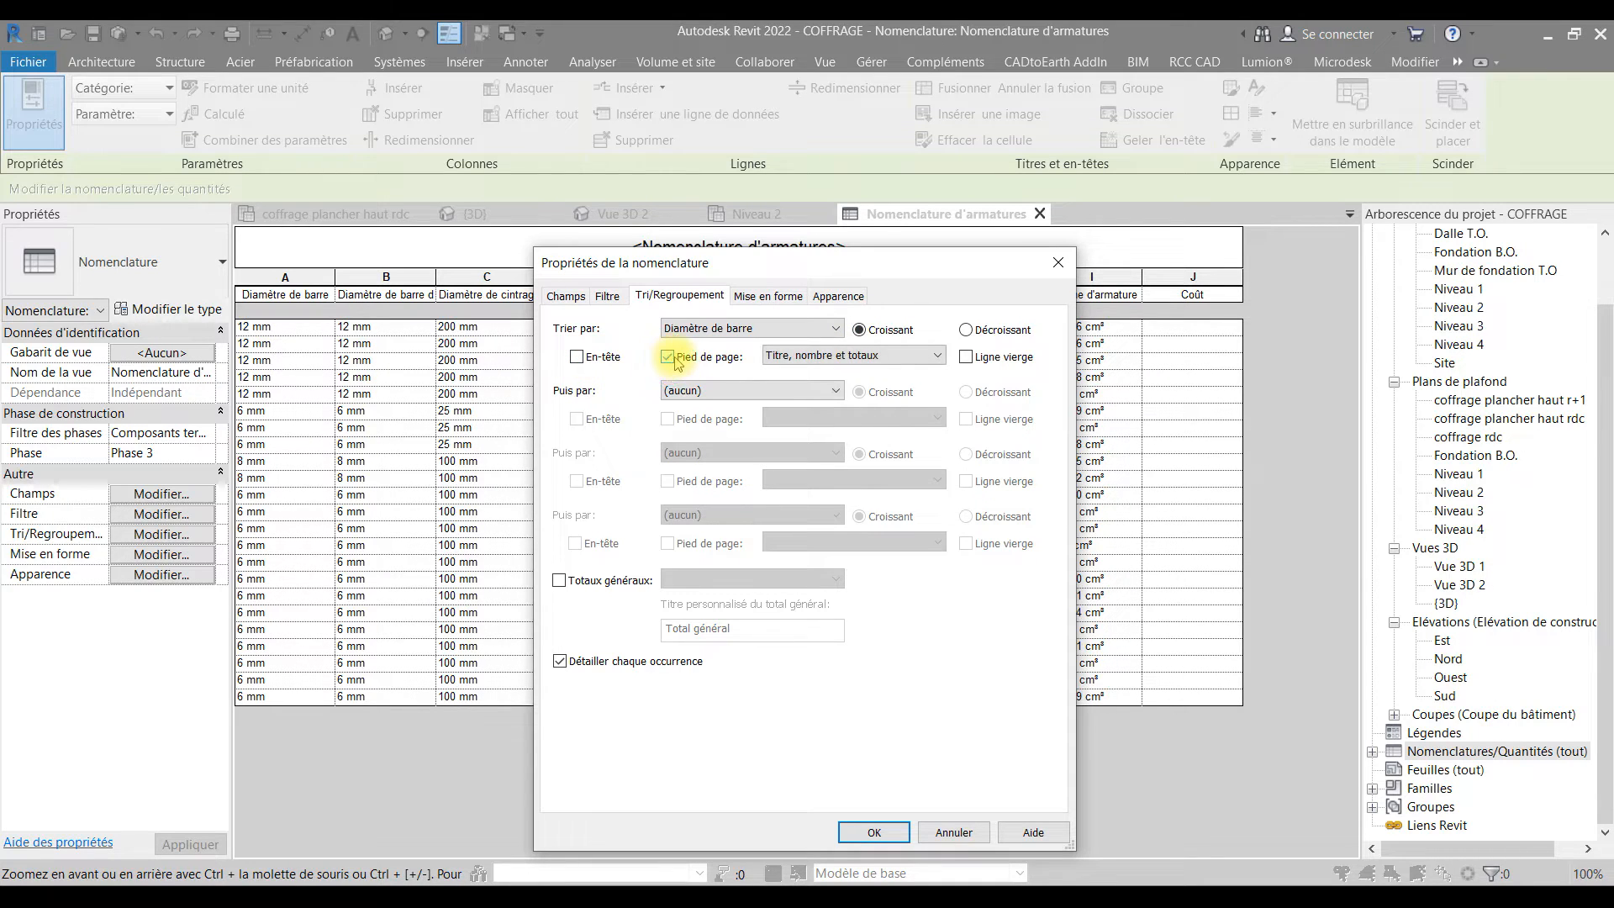
left_click(866, 833)
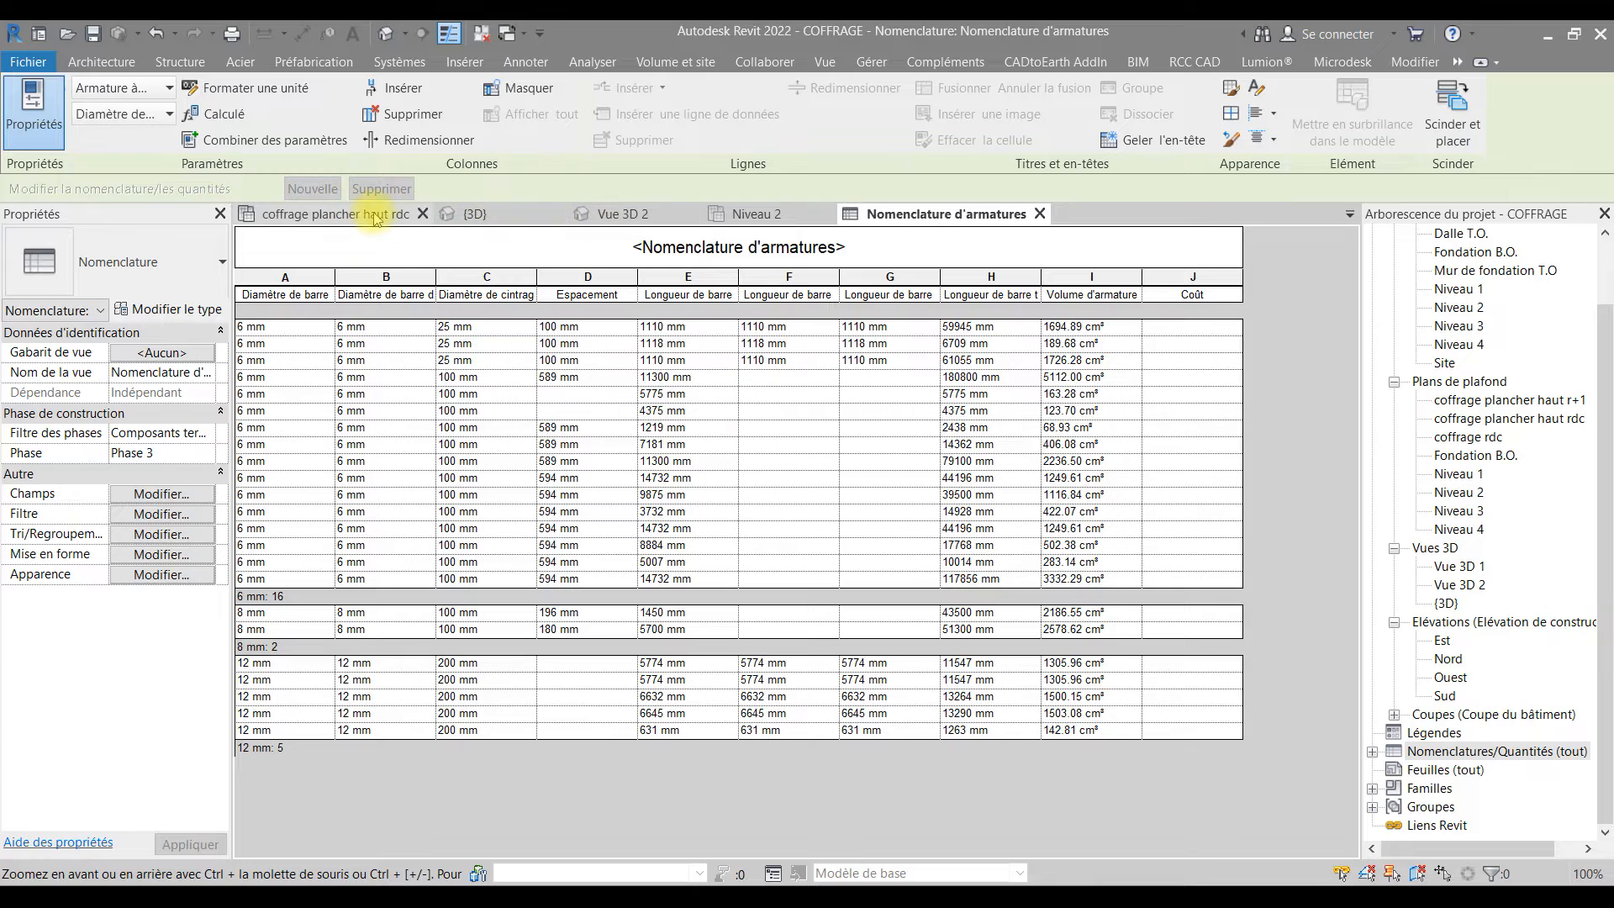
- Return to Vue 3D 2 and inspect the HA6 stirrups in the front beam above the cars
left_click(504, 217)
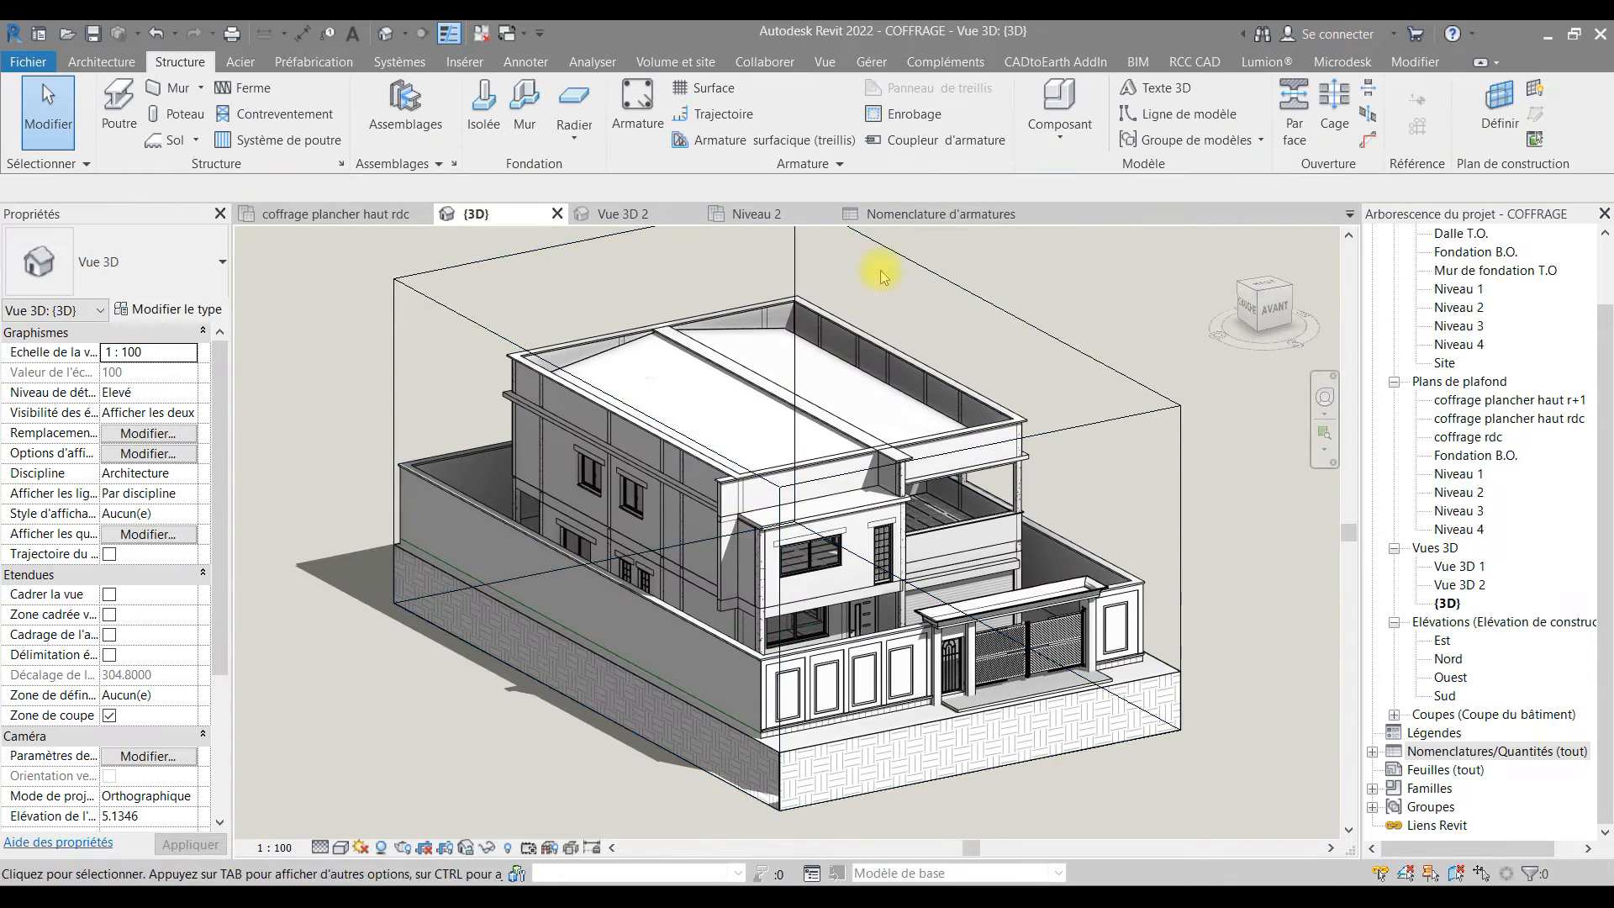
left_click(622, 213)
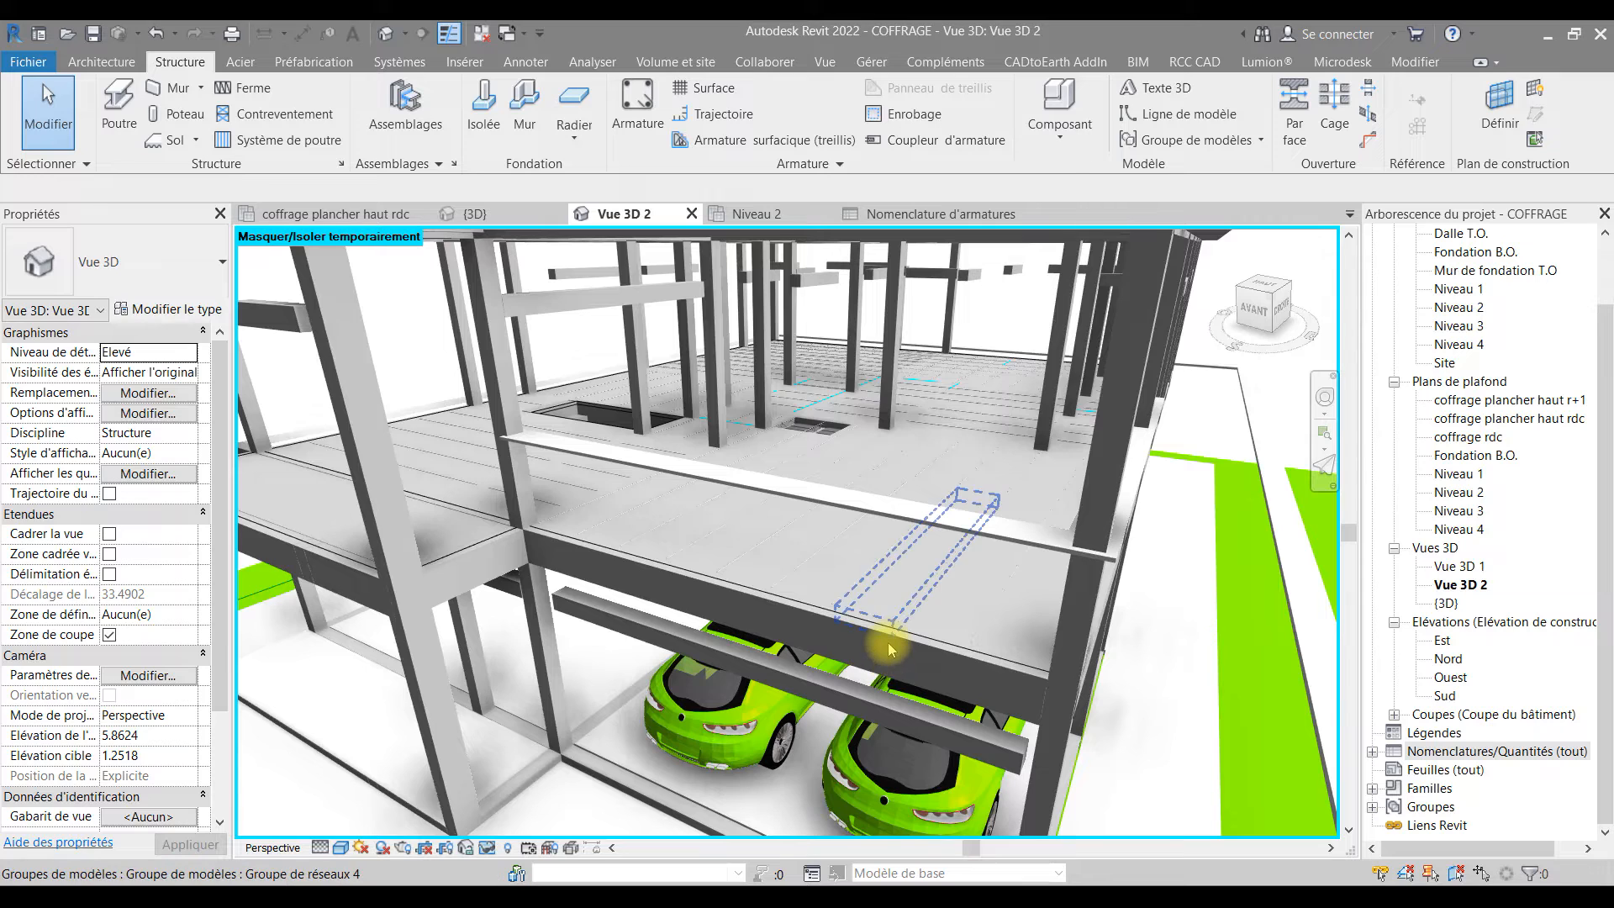
left_click(655, 579)
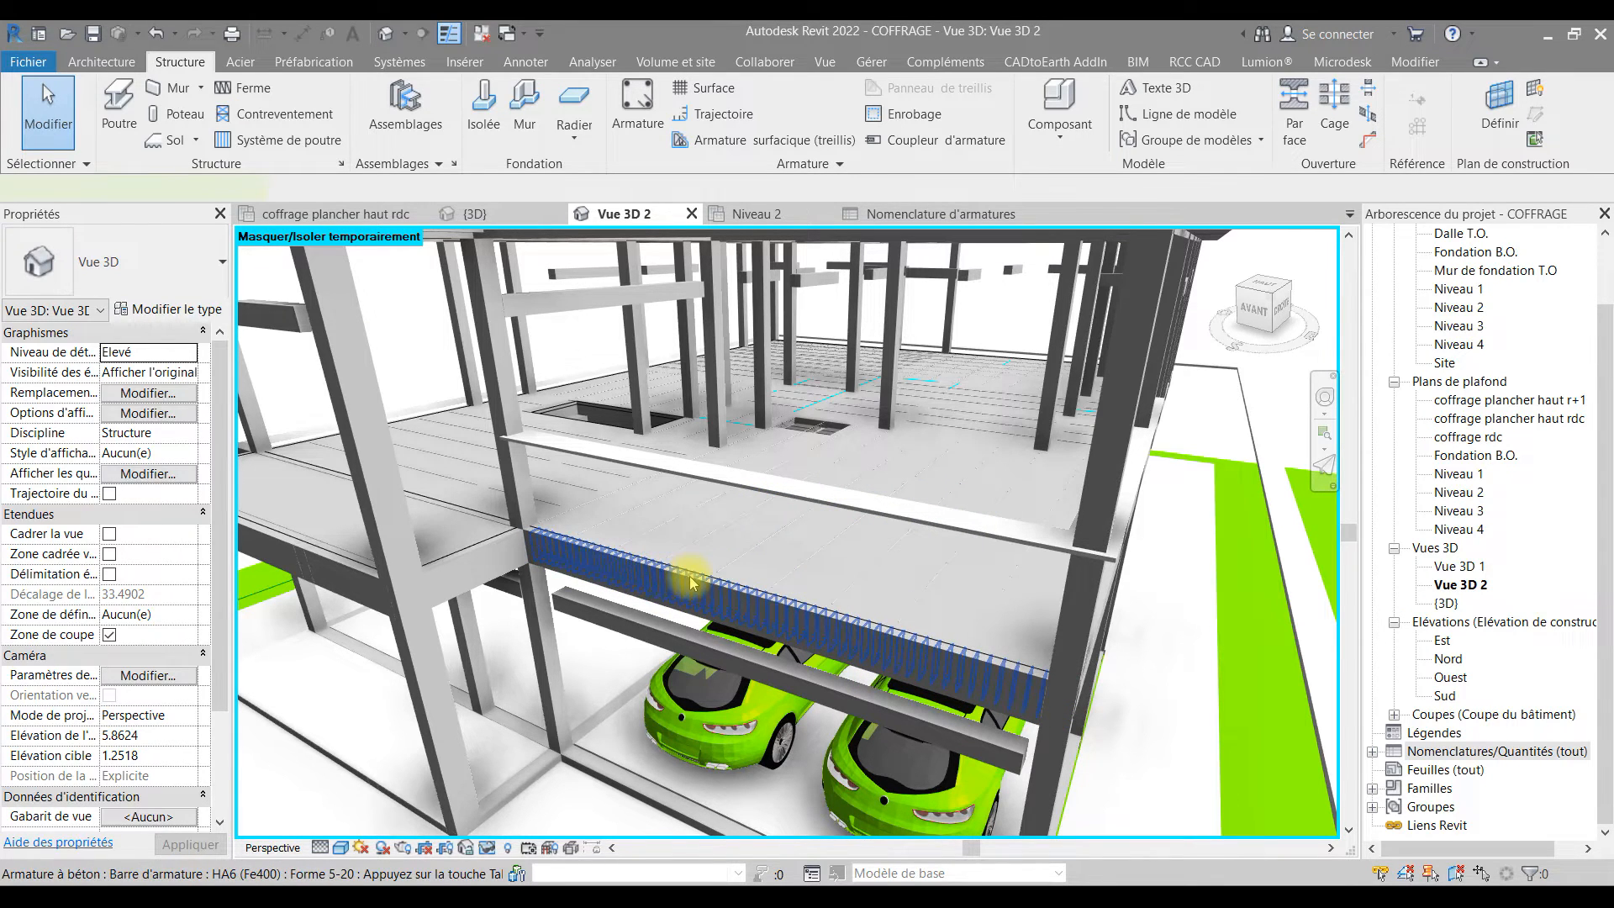
- Set the Coût type parameter of the HA6 (Fe400) stirrups in the front beam to 1600
left_click(159, 310)
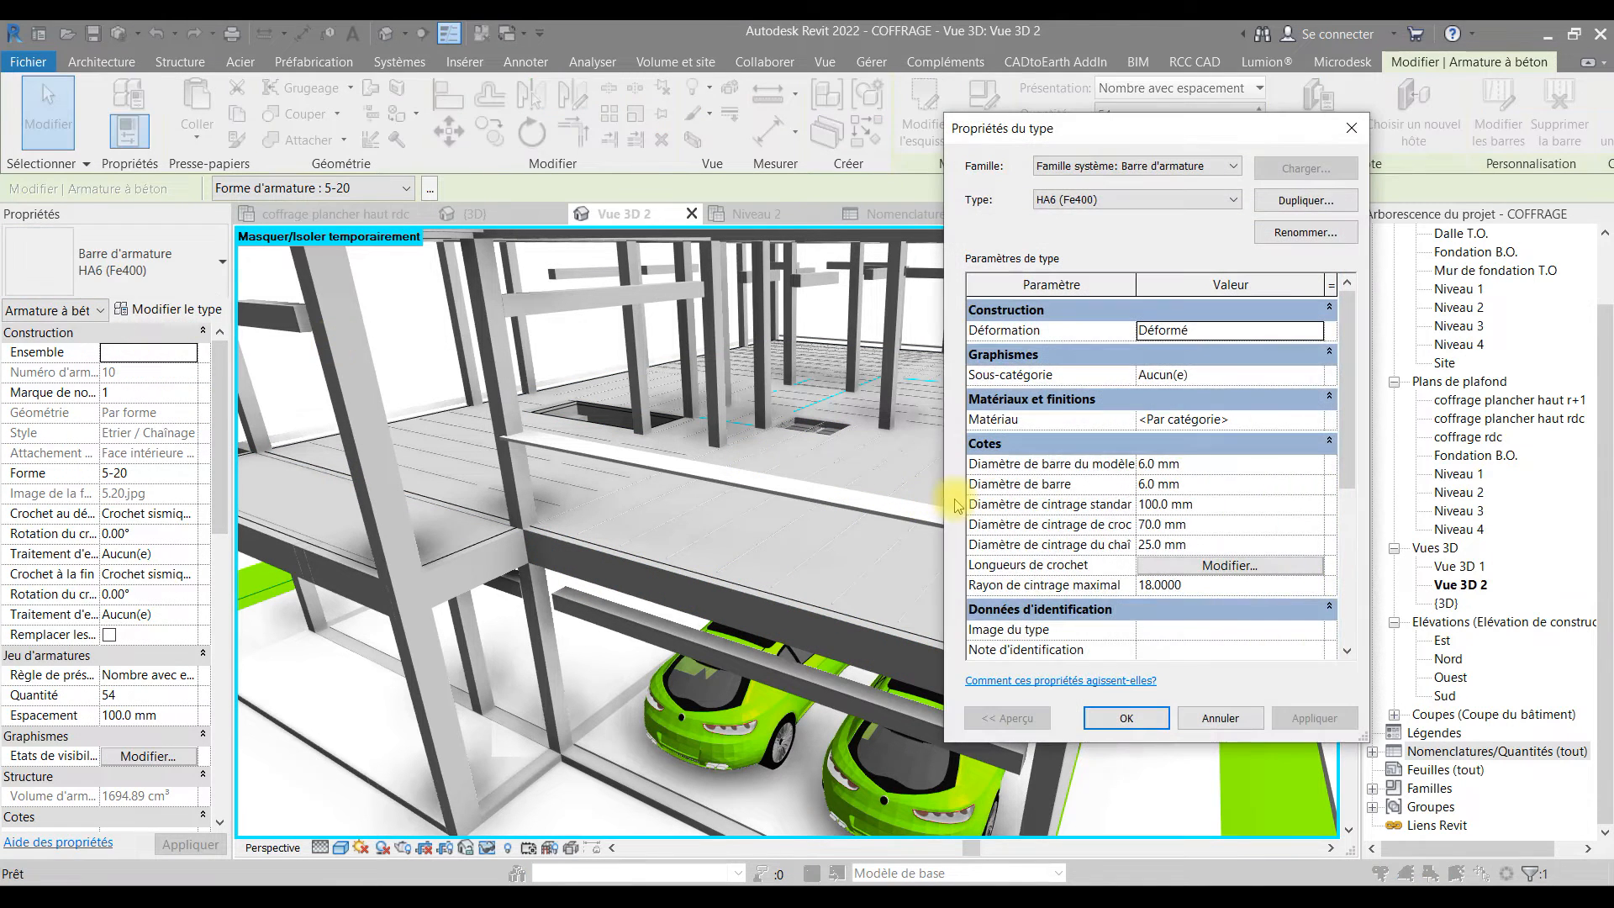
scroll(1092, 528, "down", 3)
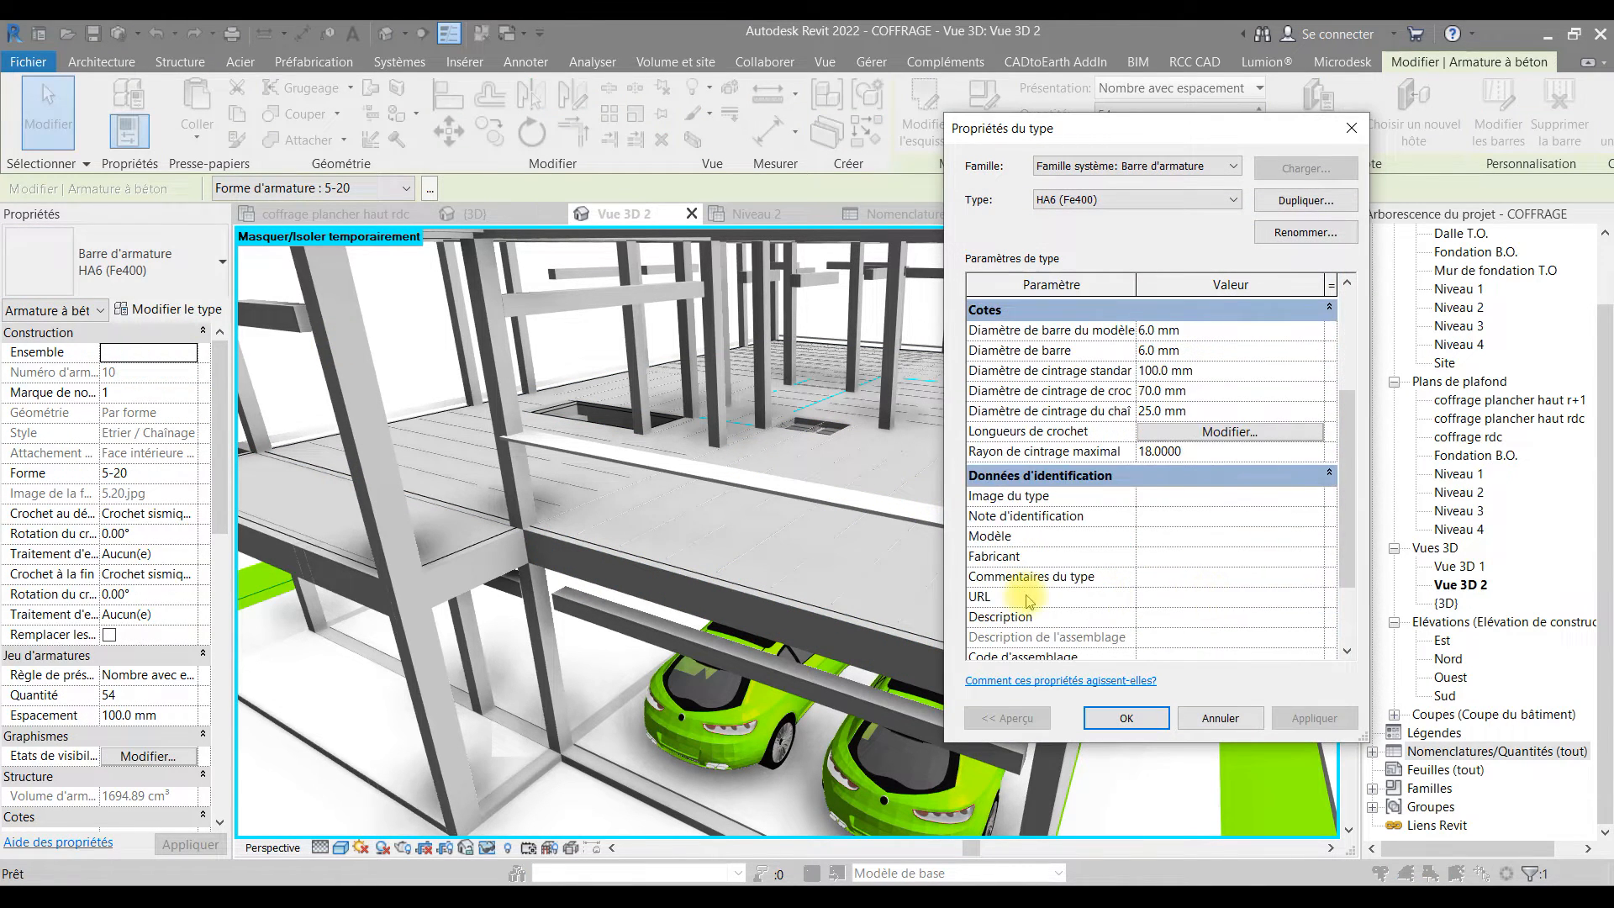
scroll(1094, 530, "up", 3)
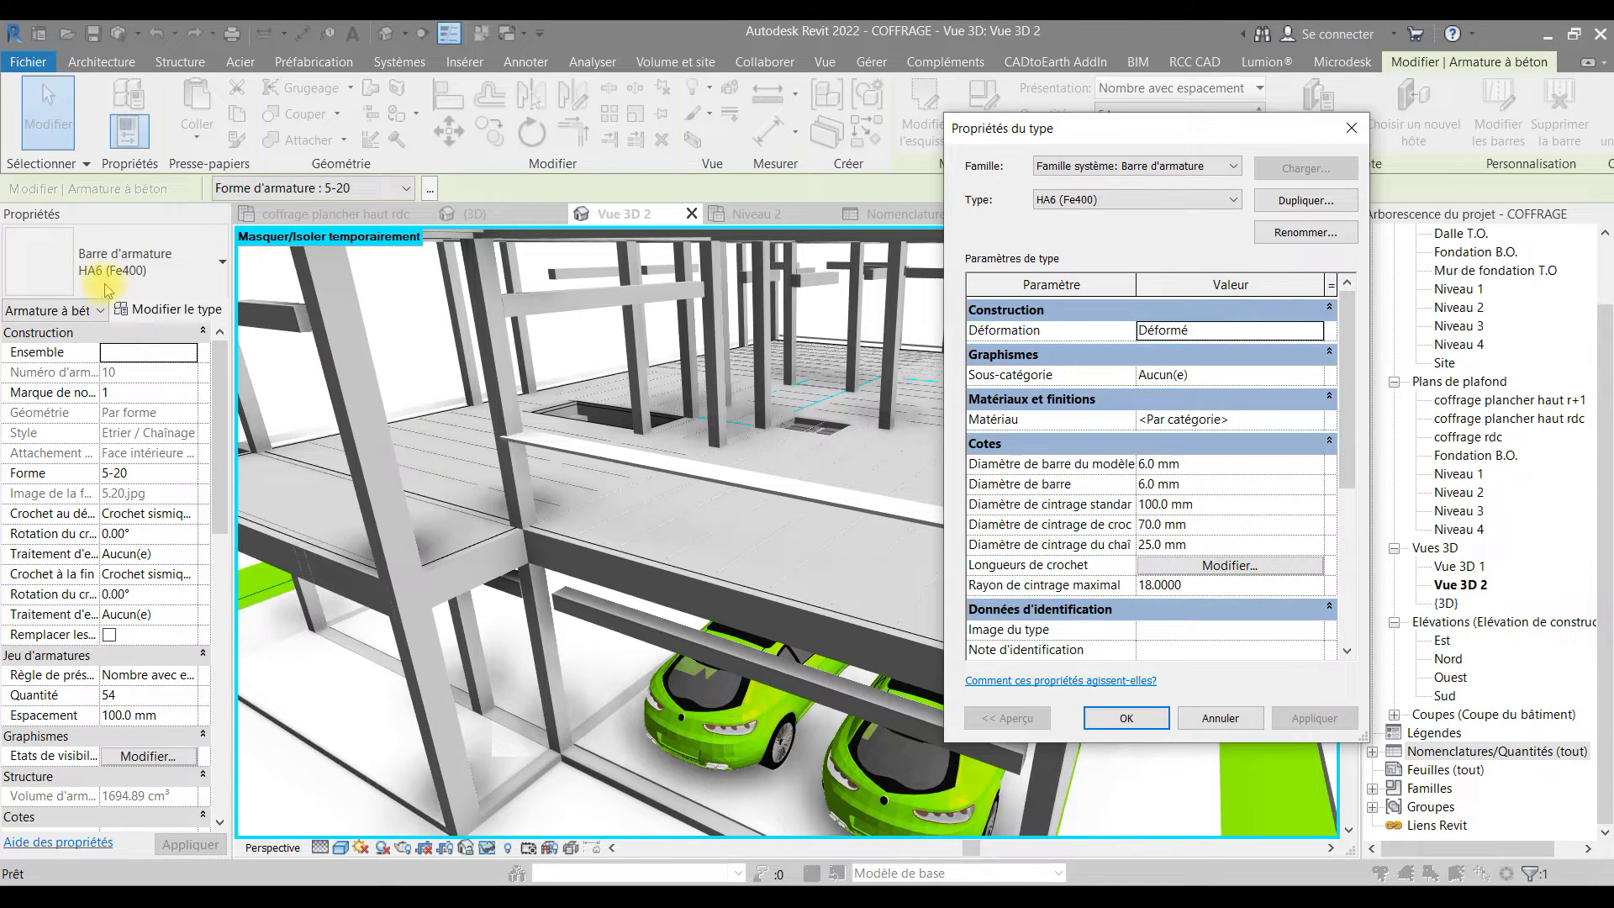
left_click_drag(1341, 433, 1346, 593)
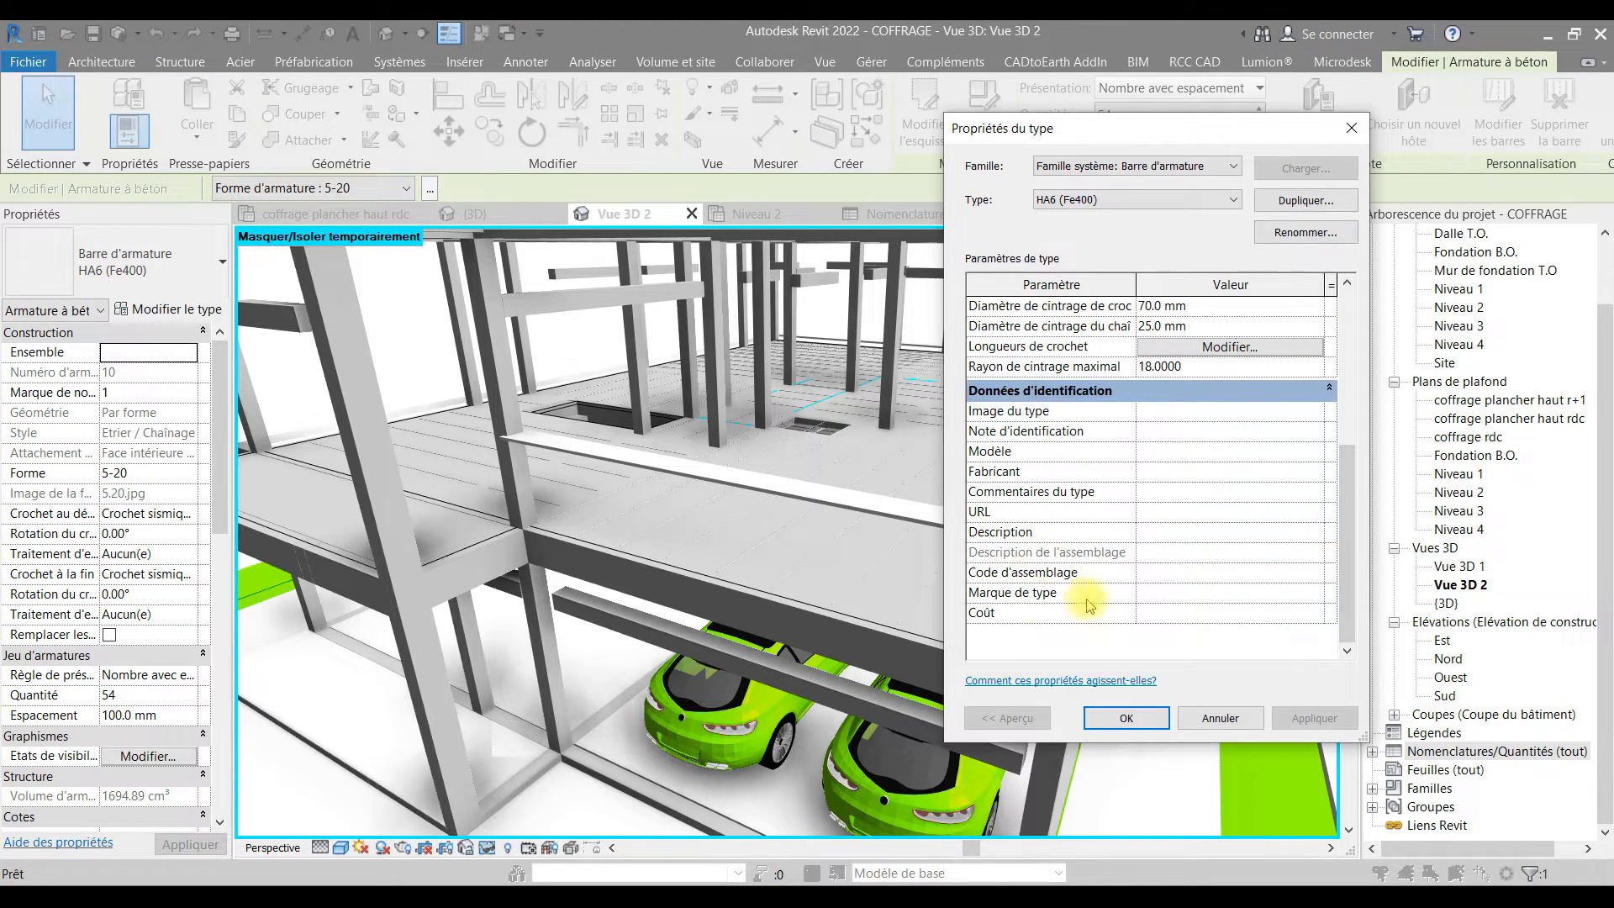
left_click(1190, 615)
type("1600")
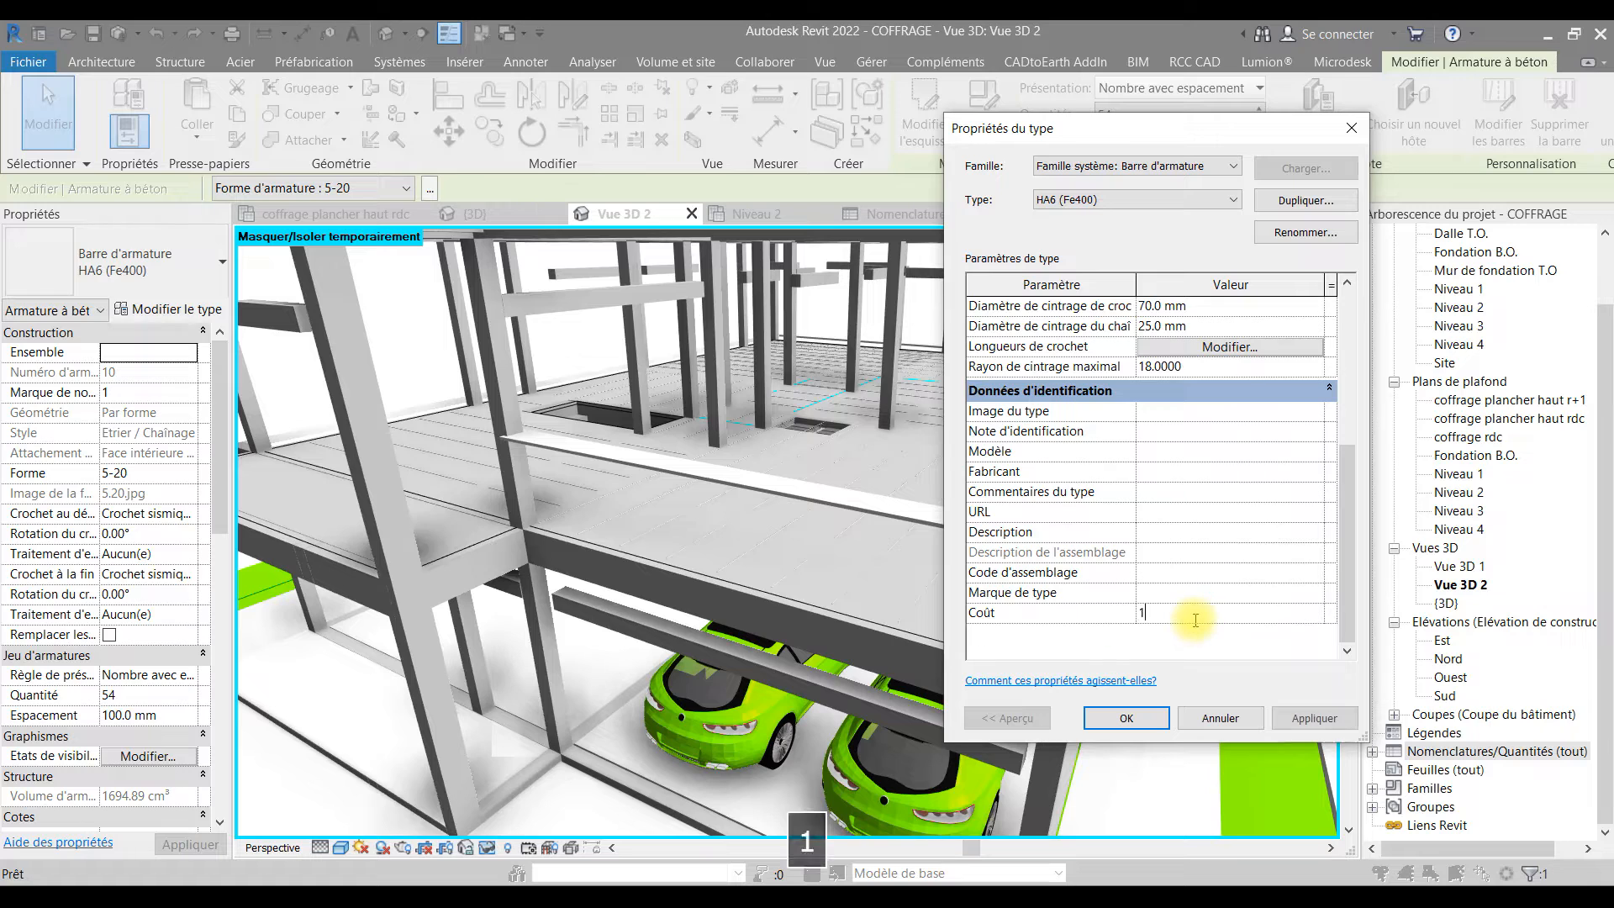
left_click(1151, 720)
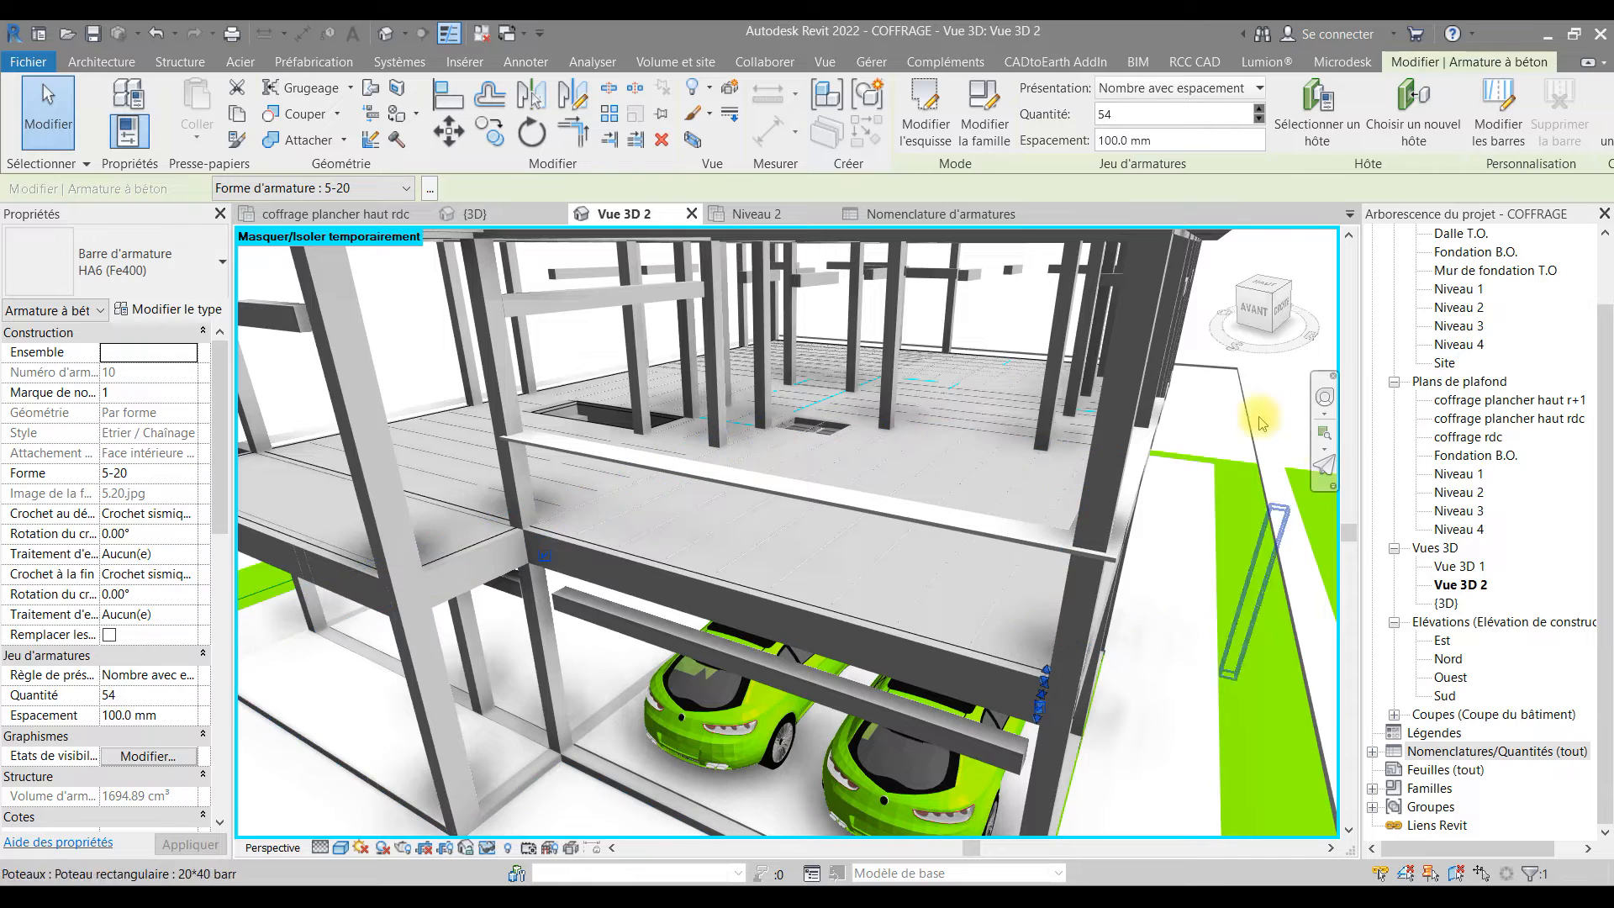
left_click(1204, 423)
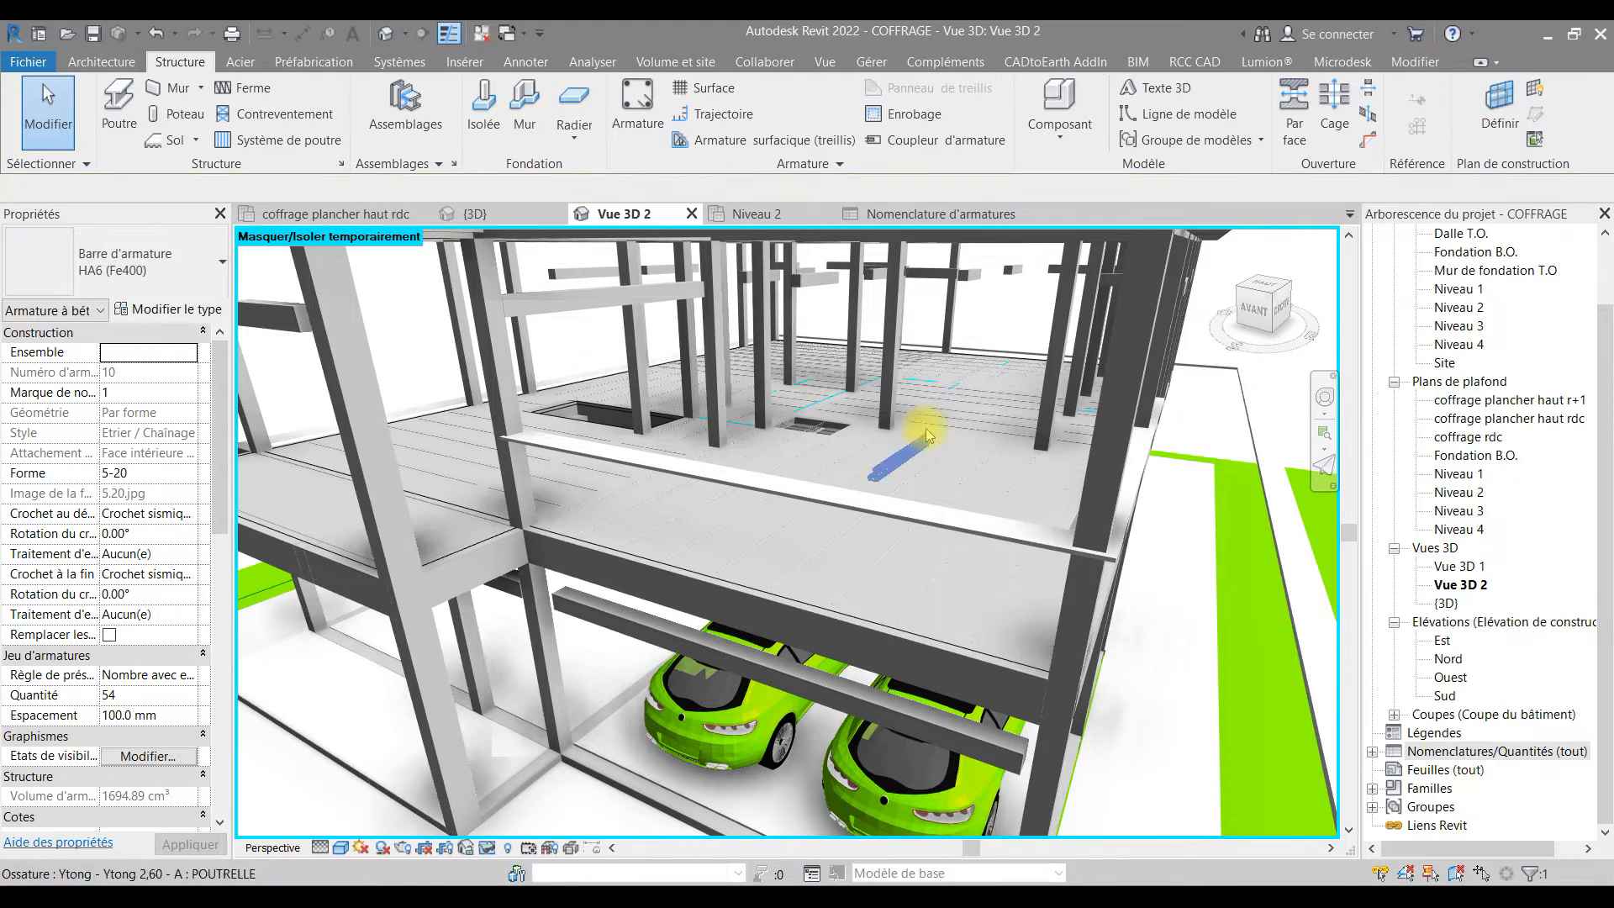
- Open the section view Coupe 6 and locate the reinforced beam above the garage door
left_click(730, 596)
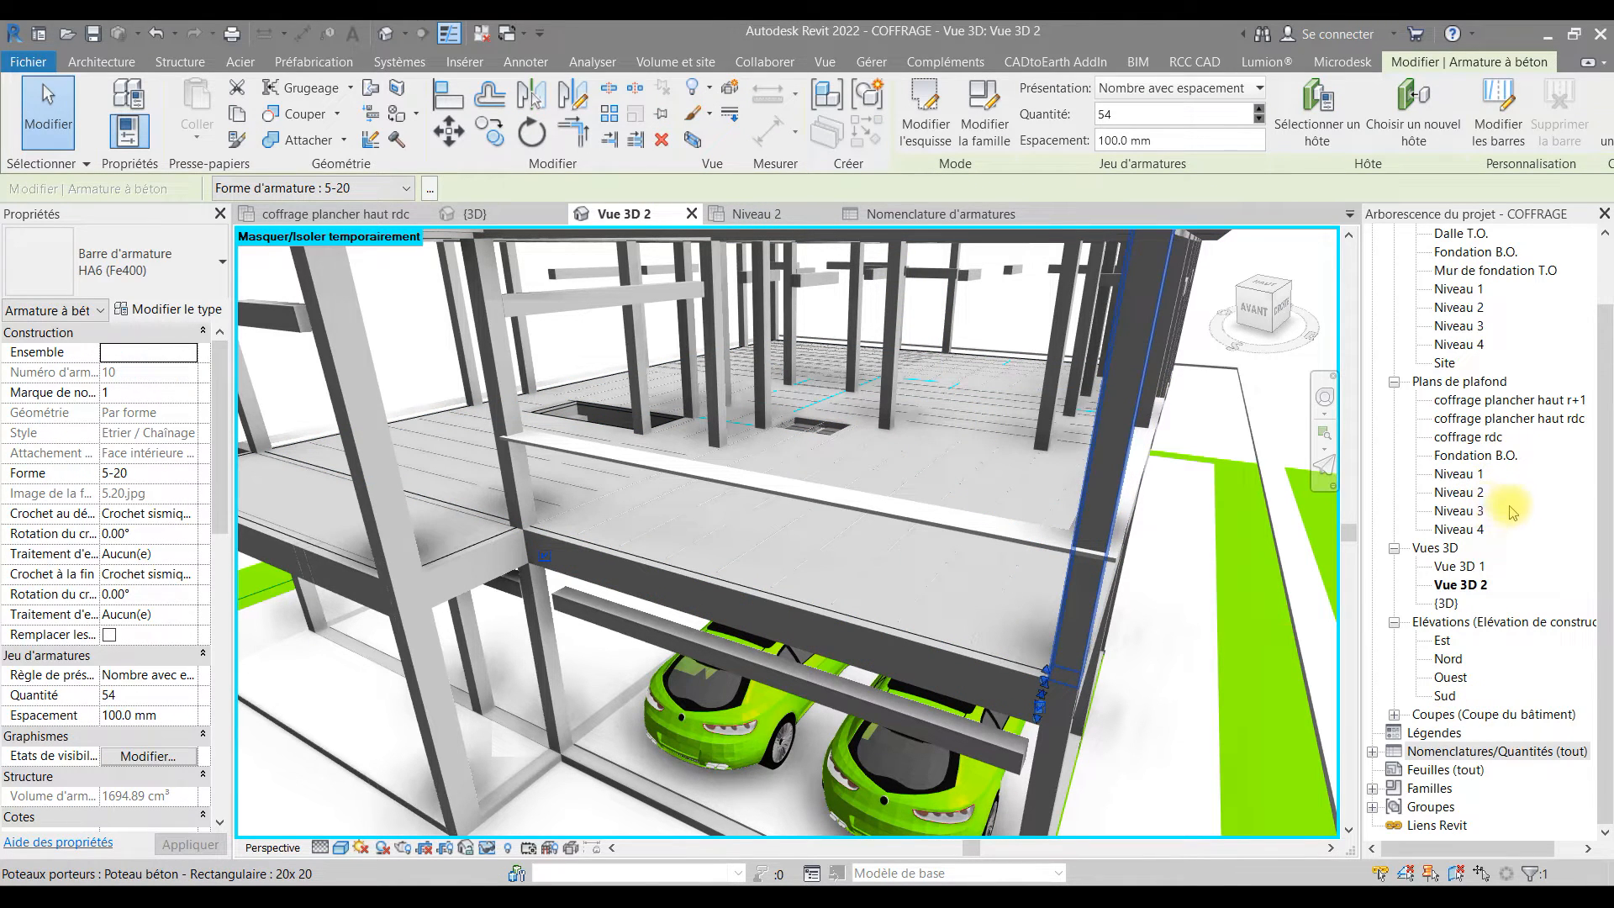
left_click(1397, 716)
left_click(1396, 716)
left_click(1397, 717)
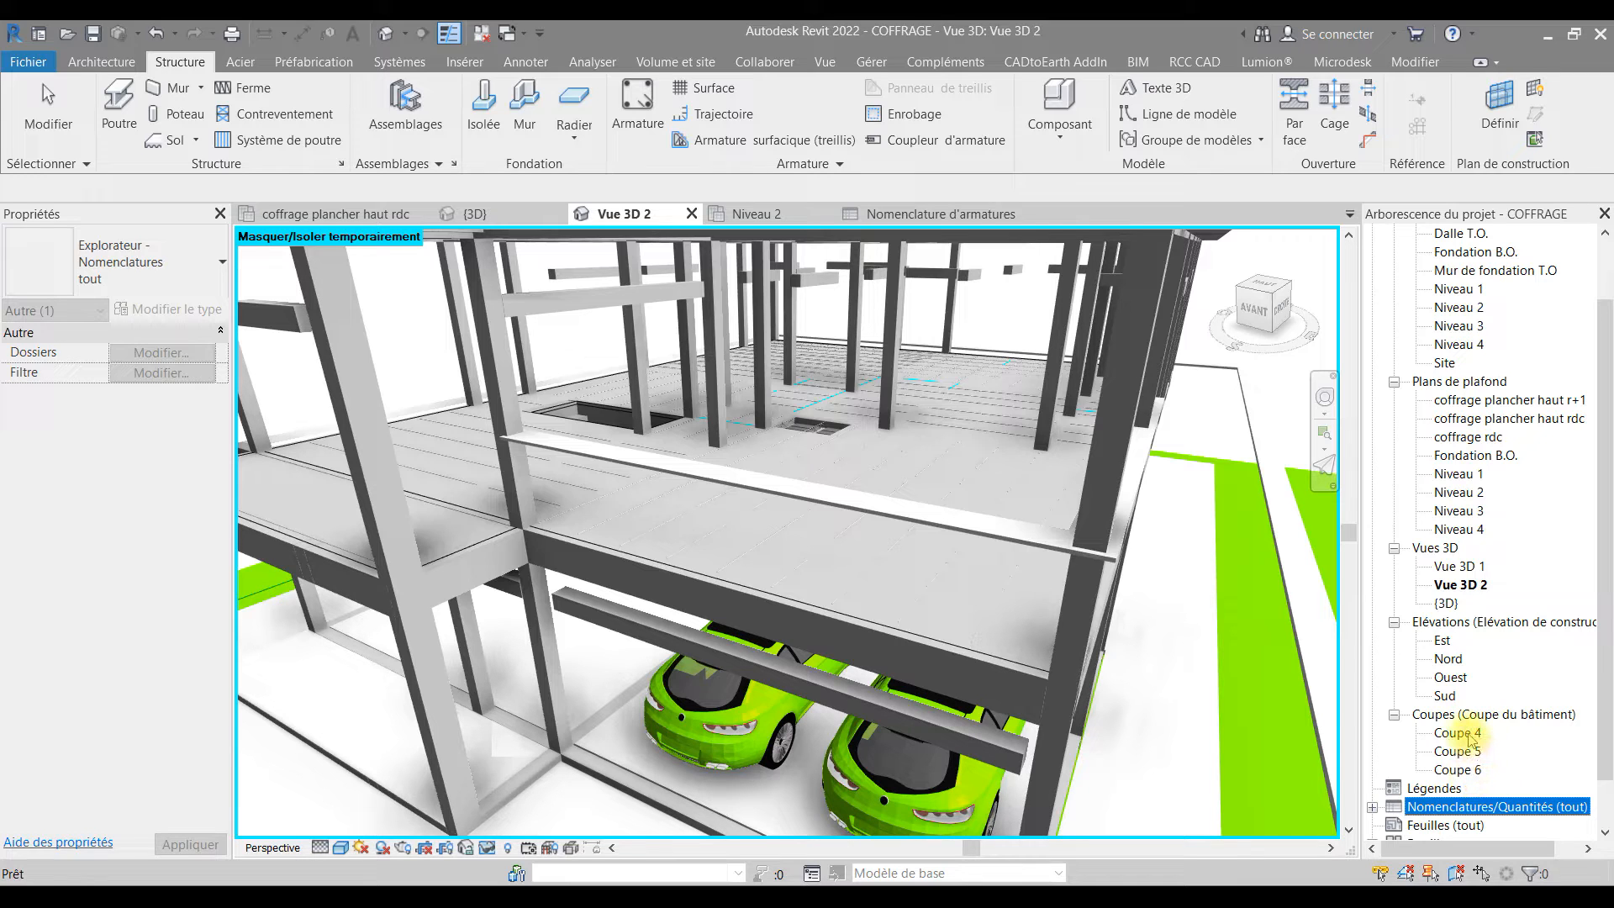
double_click(1467, 770)
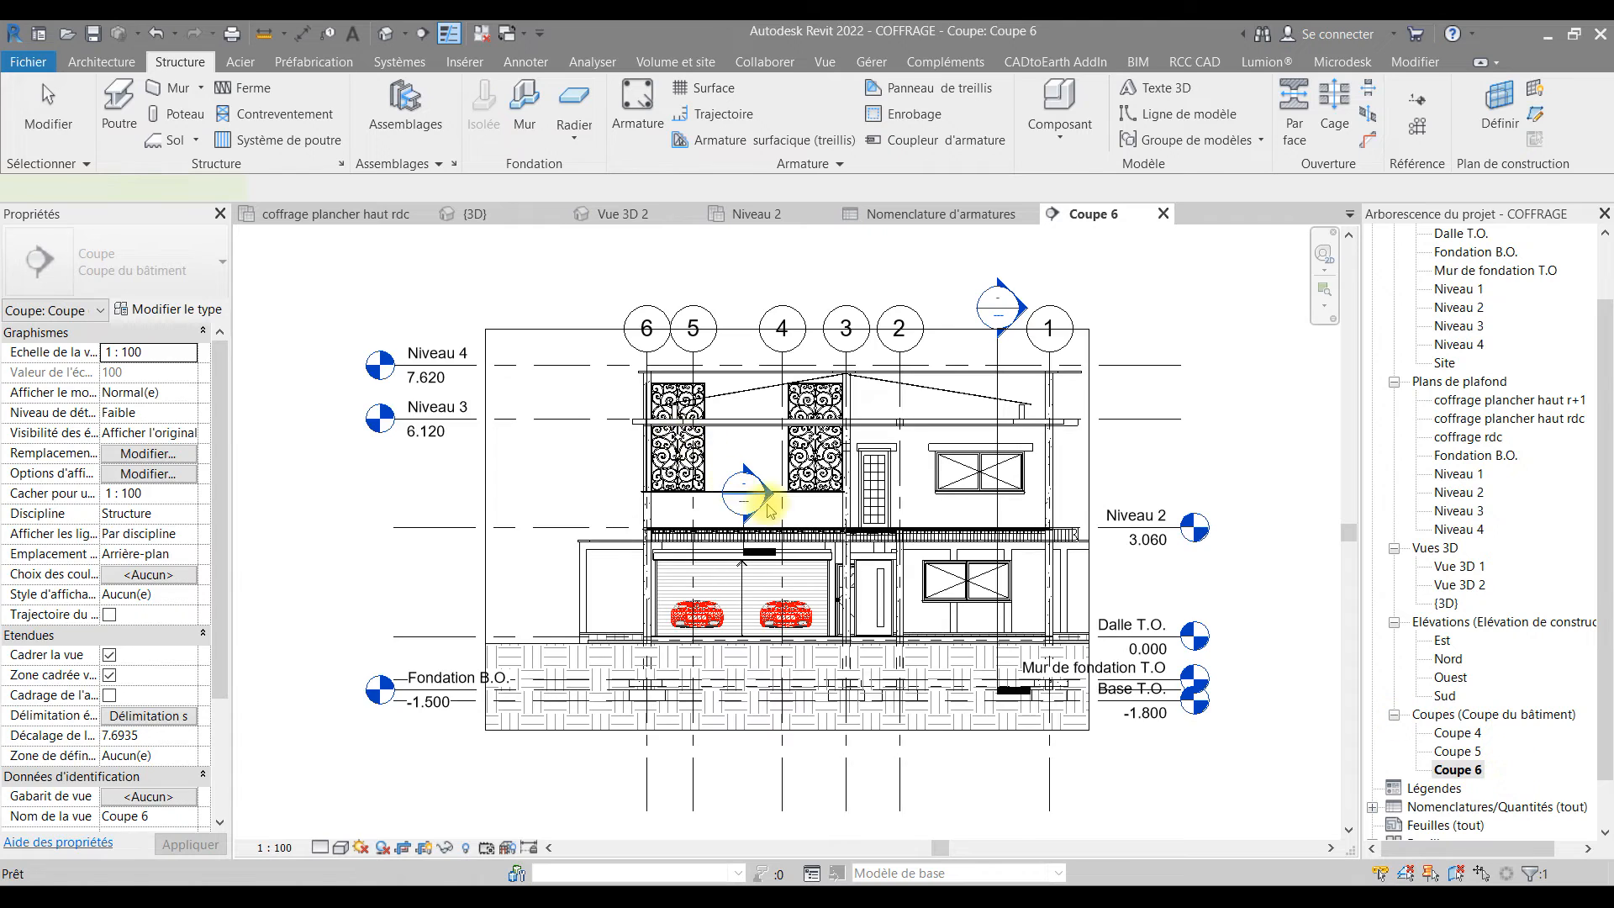
left_click(763, 503)
scroll(654, 539, "up", 5)
scroll(654, 539, "up", 2)
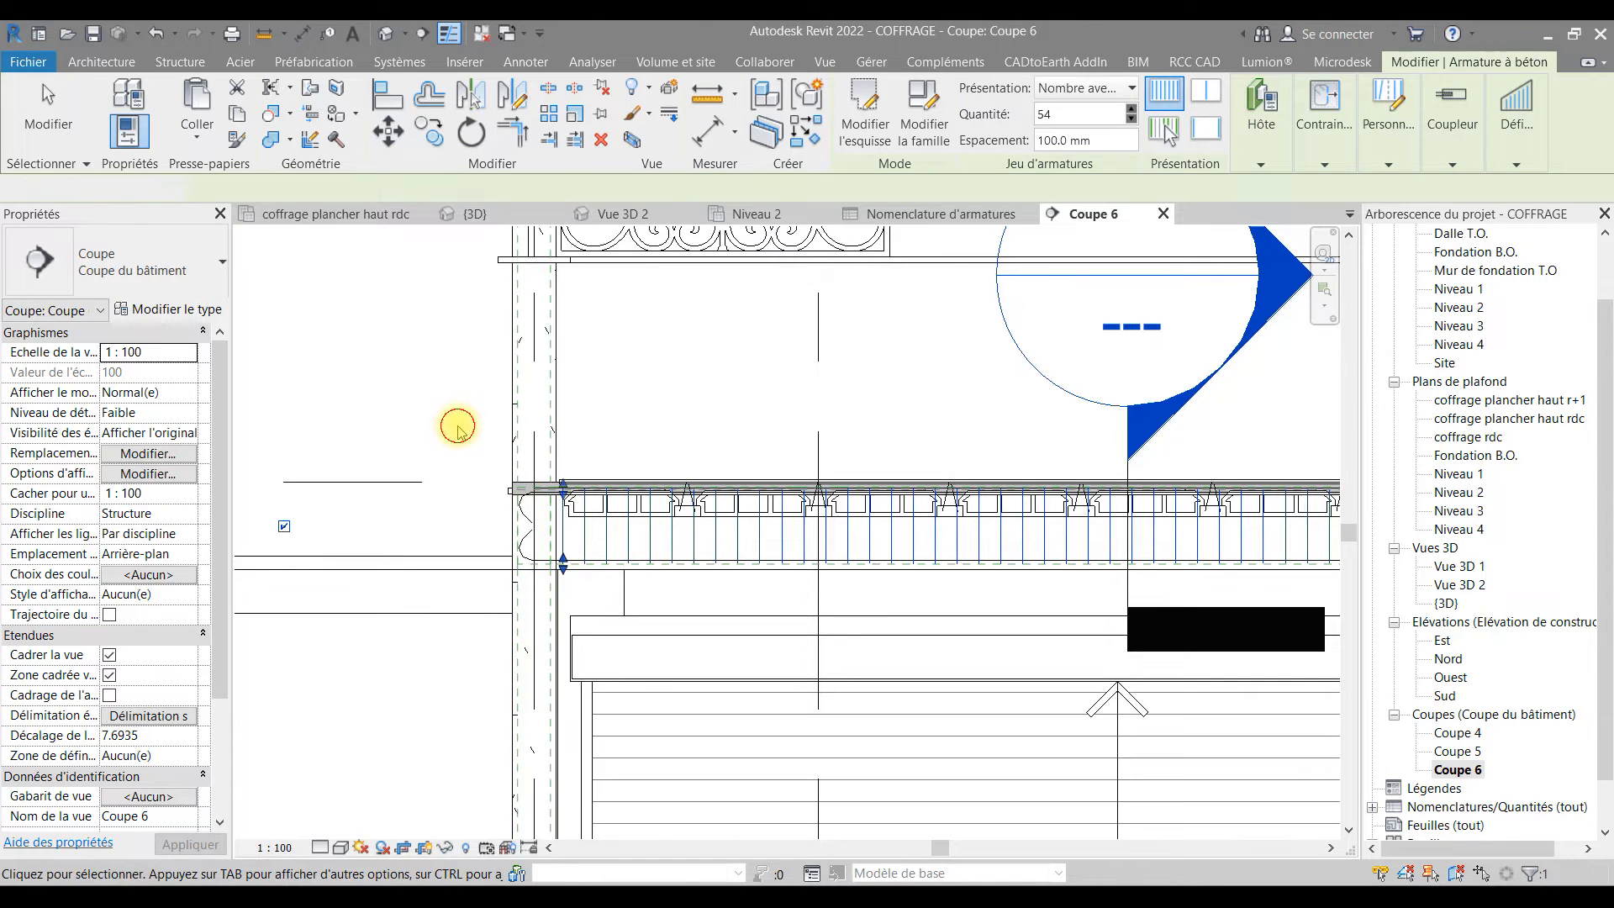
key("Escape")
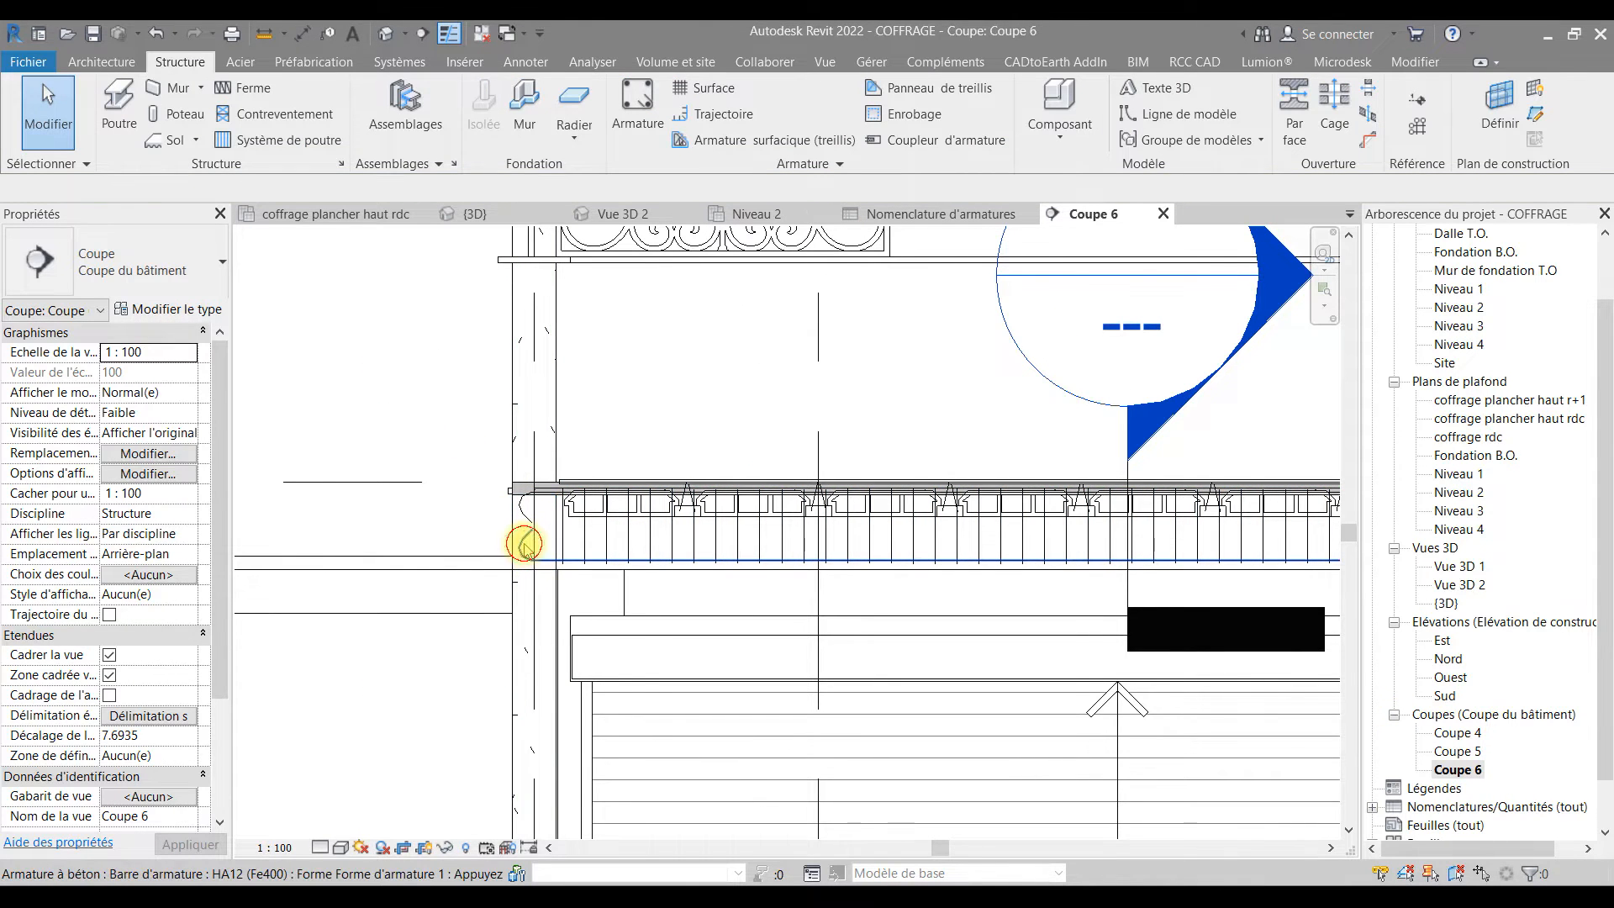
- Set the Coût type parameter of the beam's HA12 (Fe400) longitudinal bars to 7800
left_click(522, 543)
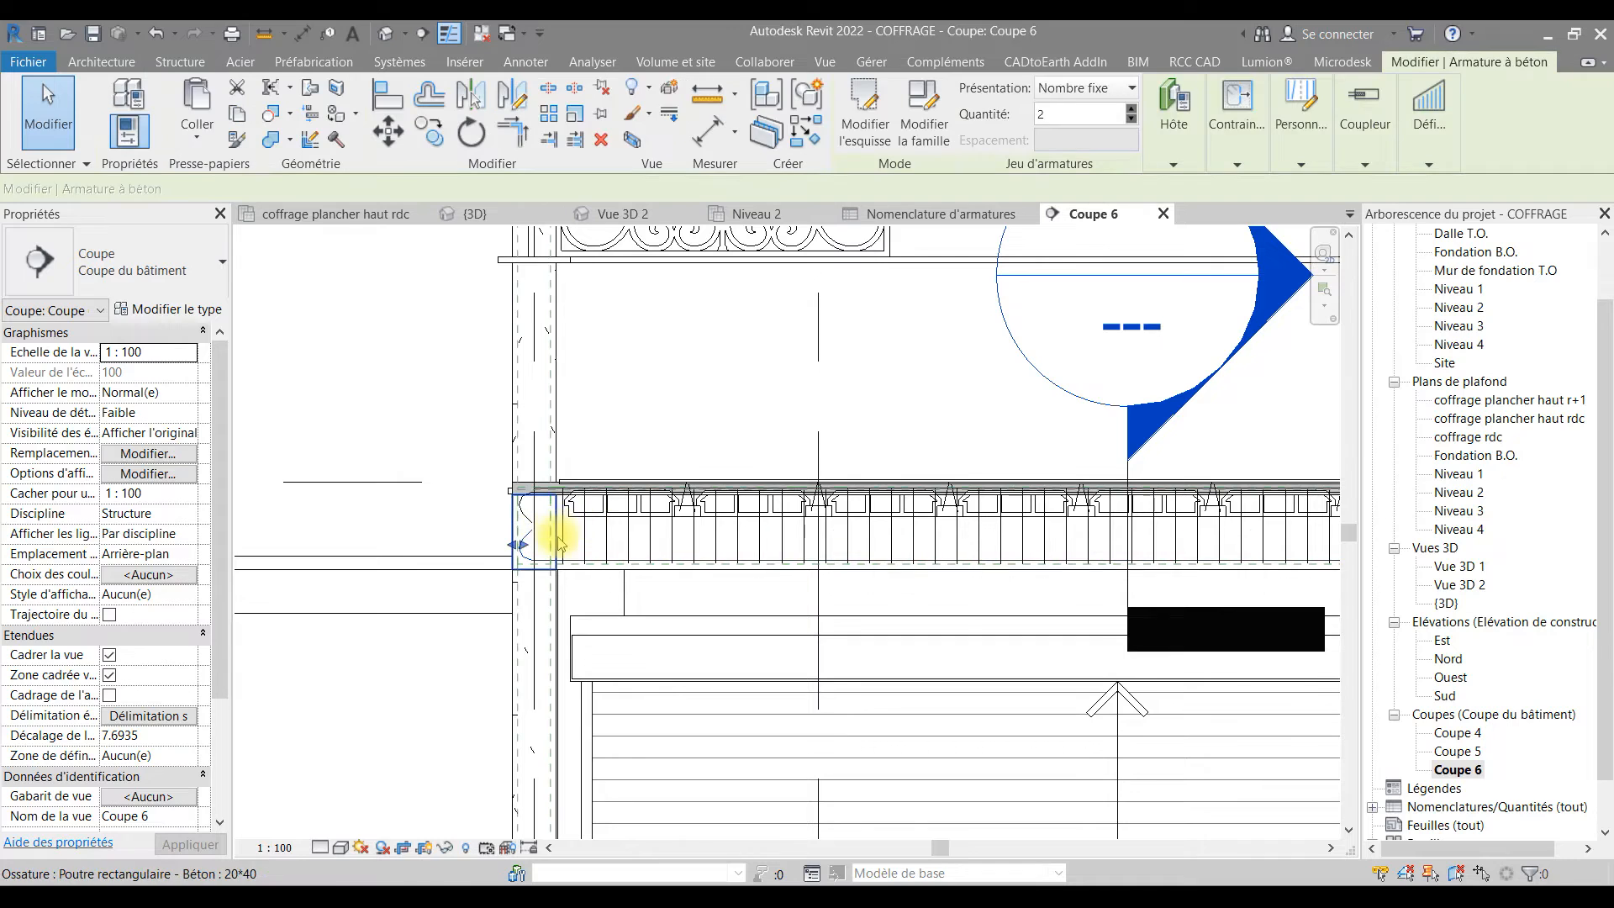
left_click(137, 311)
scroll(1110, 601, "down", 5)
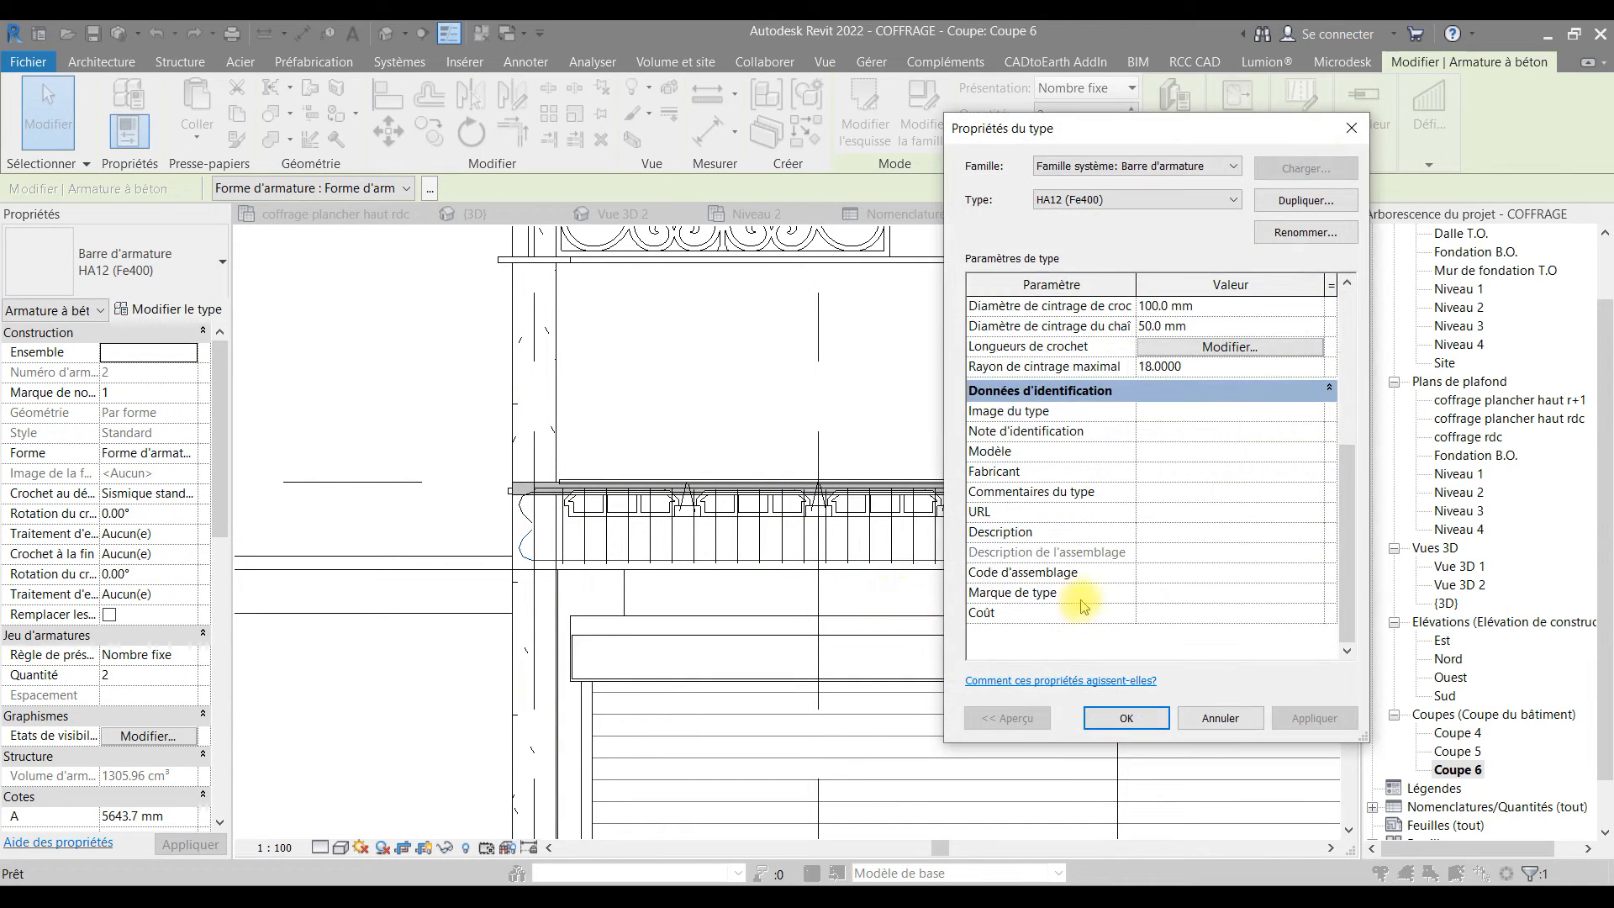
left_click(1181, 614)
type("780")
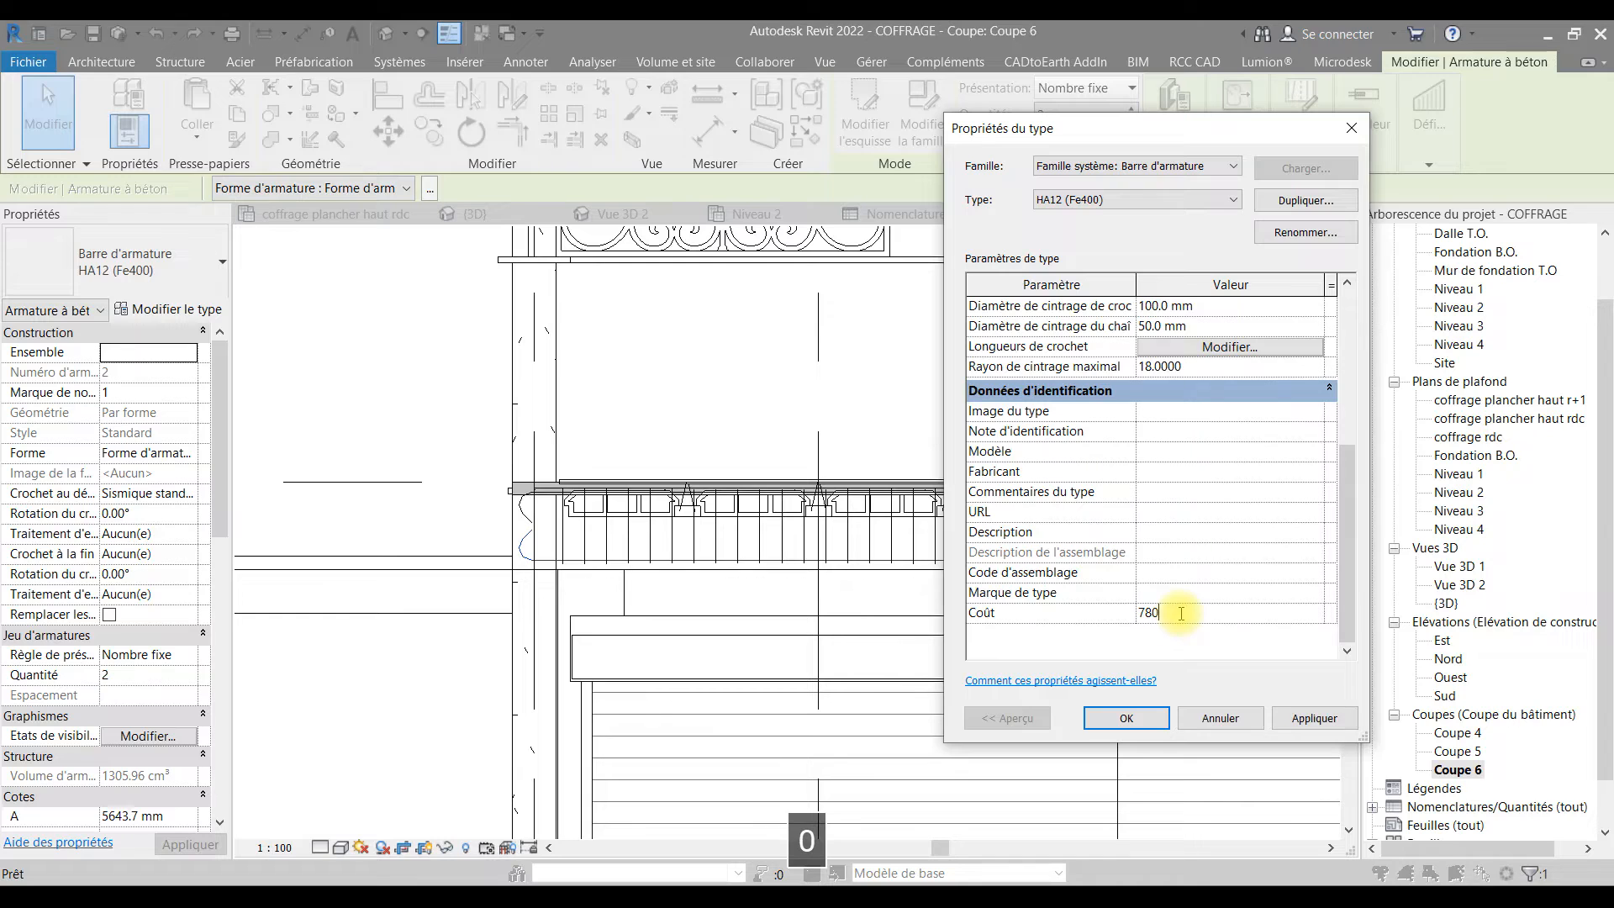
left_click(1122, 725)
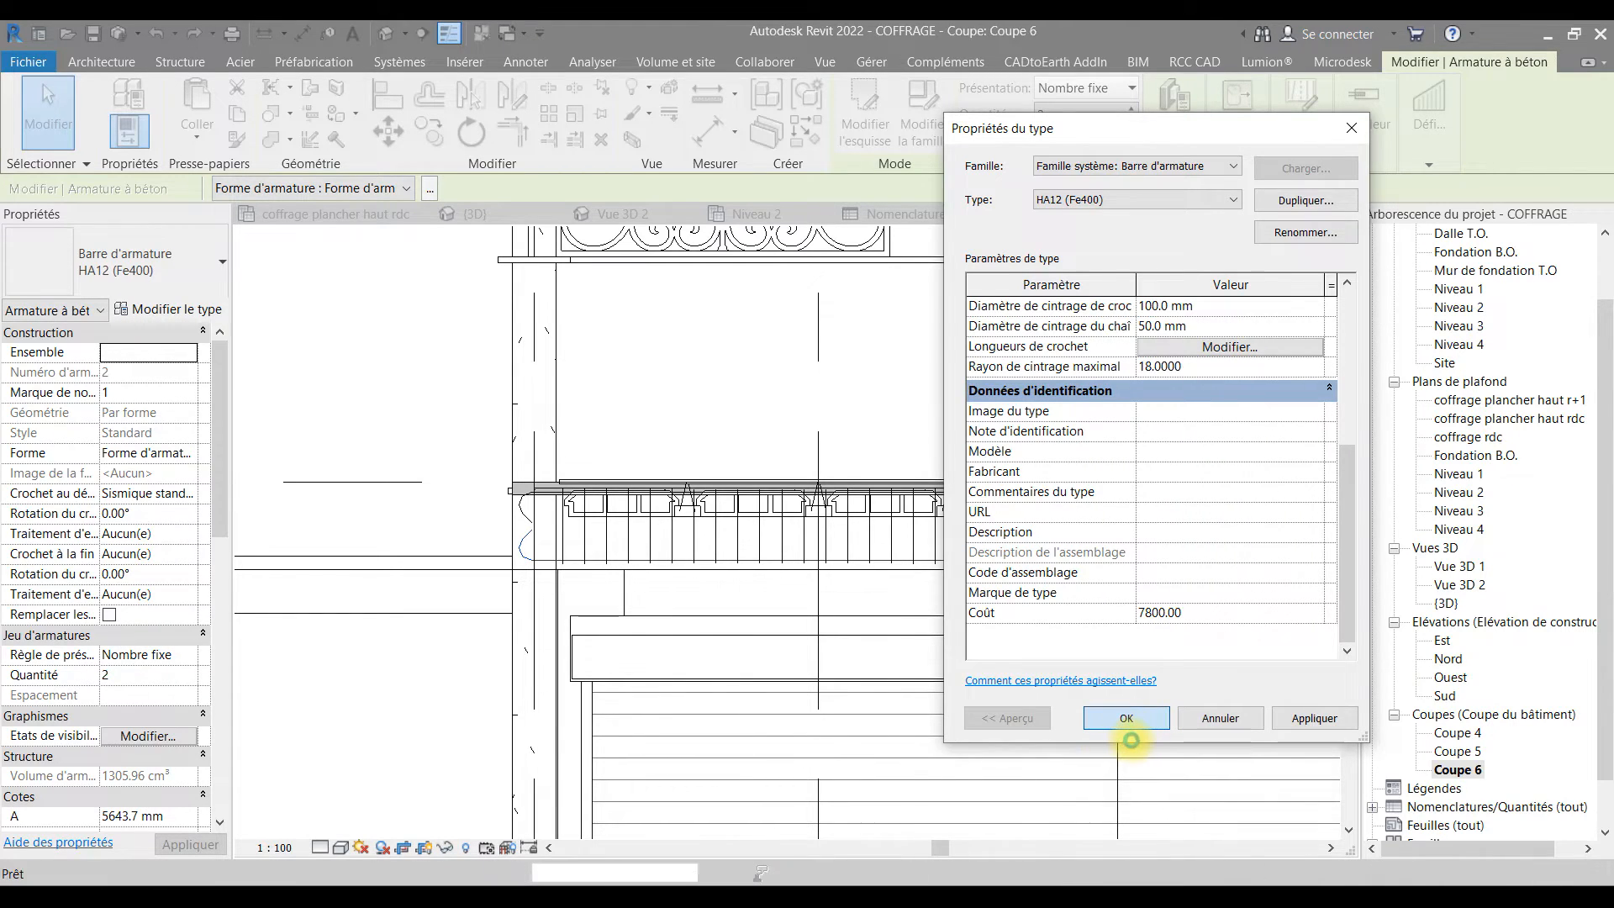
left_click(432, 407)
- Return from the section to the Nomenclature d'armatures schedule
scroll(495, 445, "down", 3)
scroll(494, 445, "down", 3)
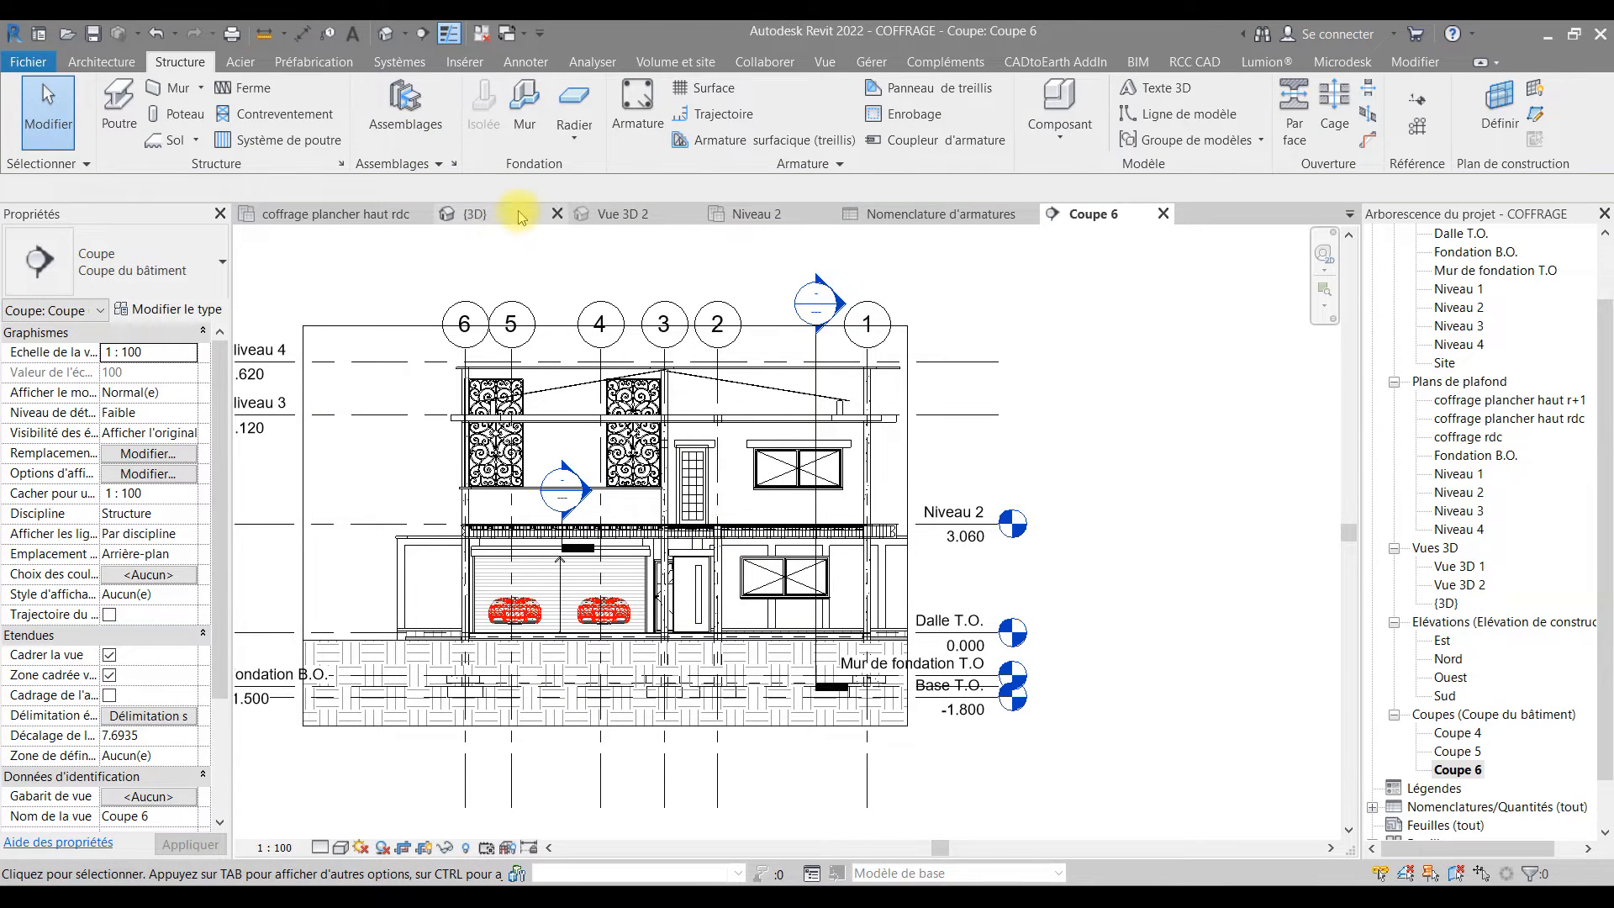
scroll(494, 535, "up", 3)
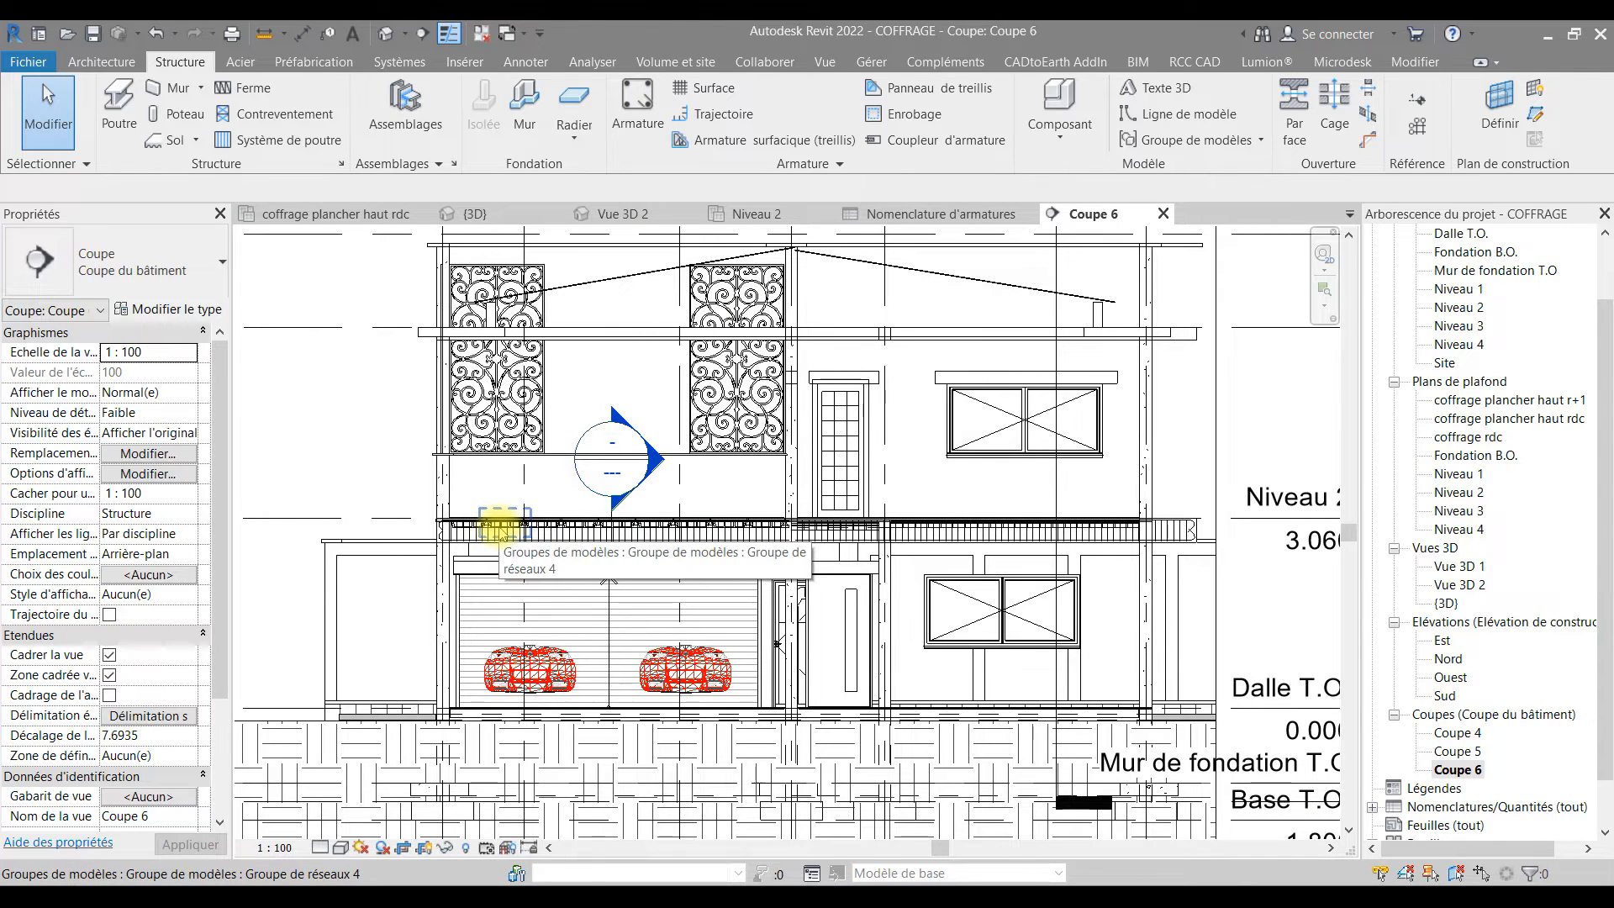
scroll(468, 433, "up", 3)
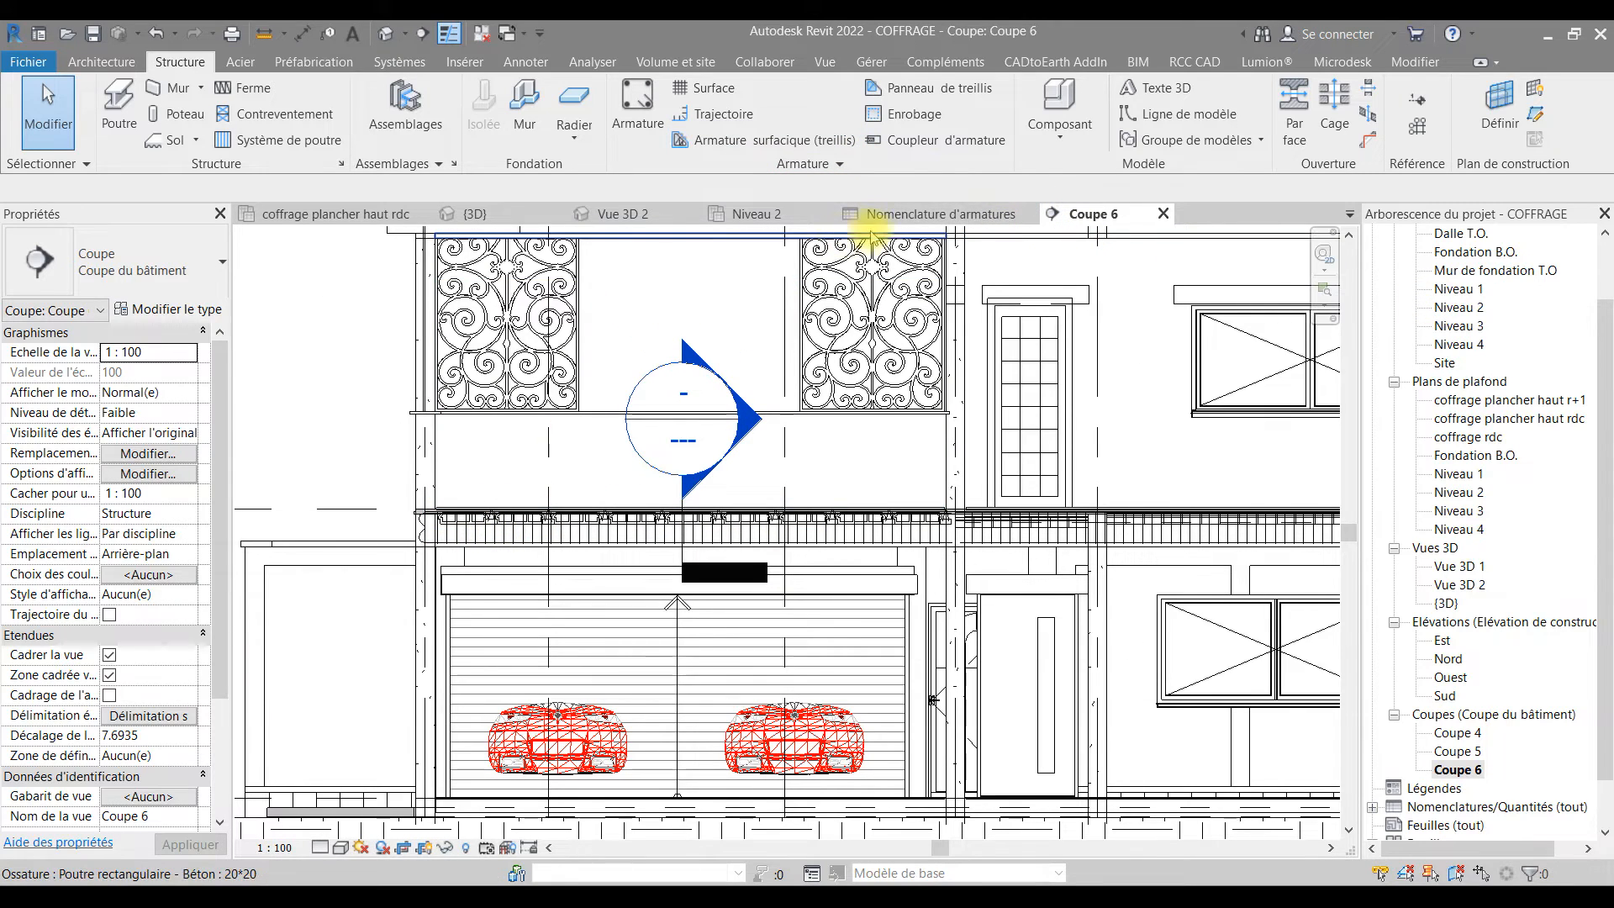
left_click(900, 221)
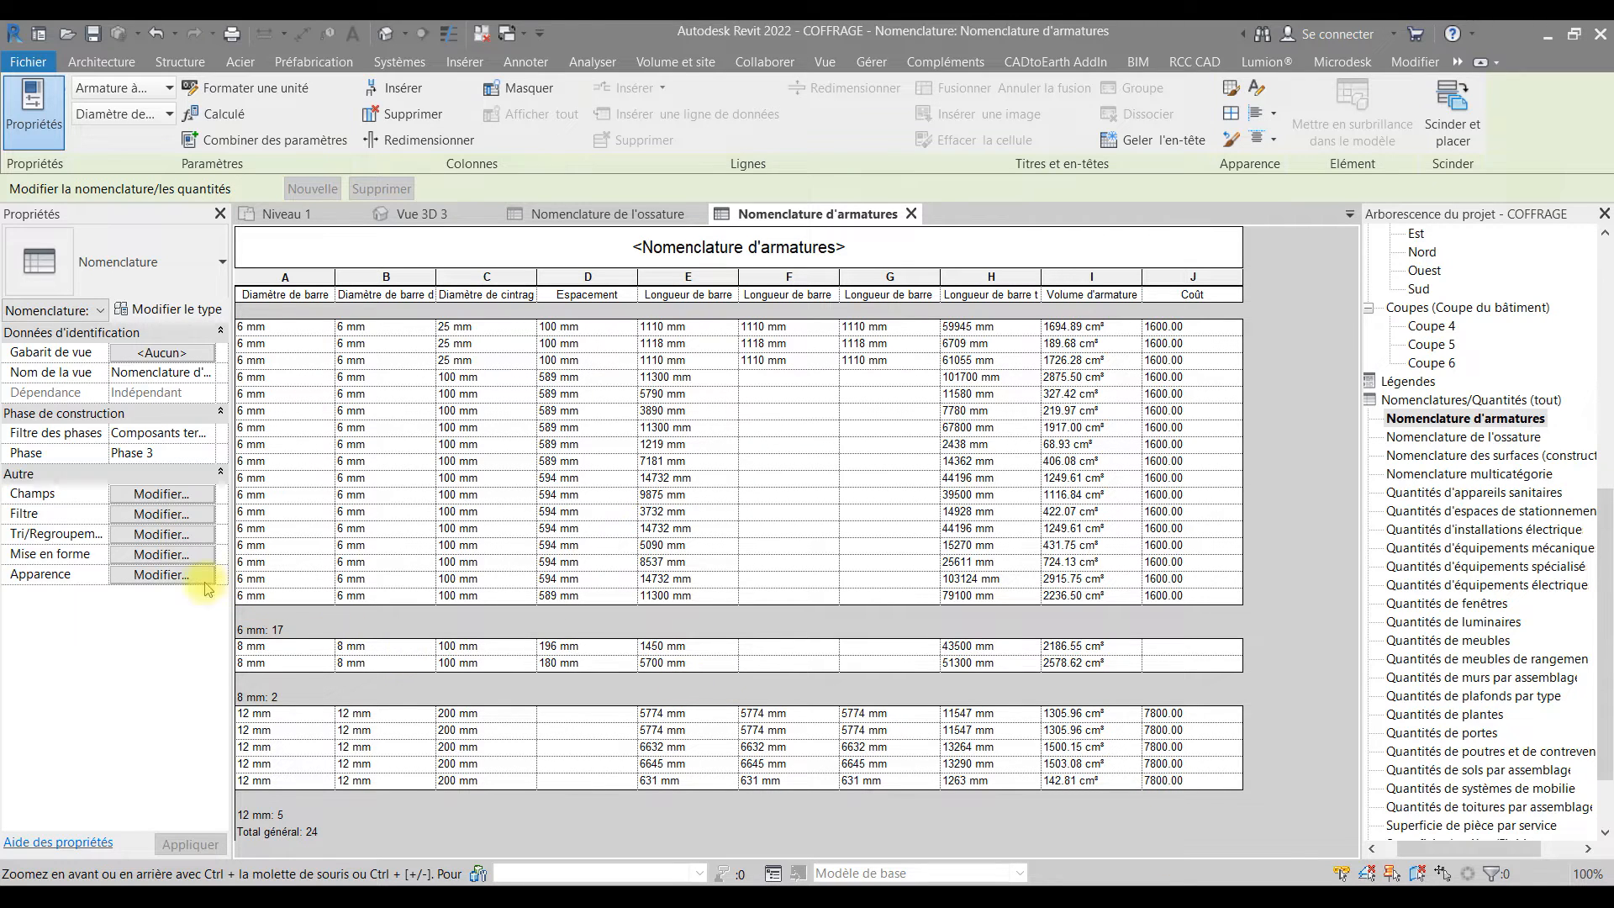
- Review the rebar schedule's selected fields, bar diameter filter, sorting levels and Totaux généraux options
left_click(168, 495)
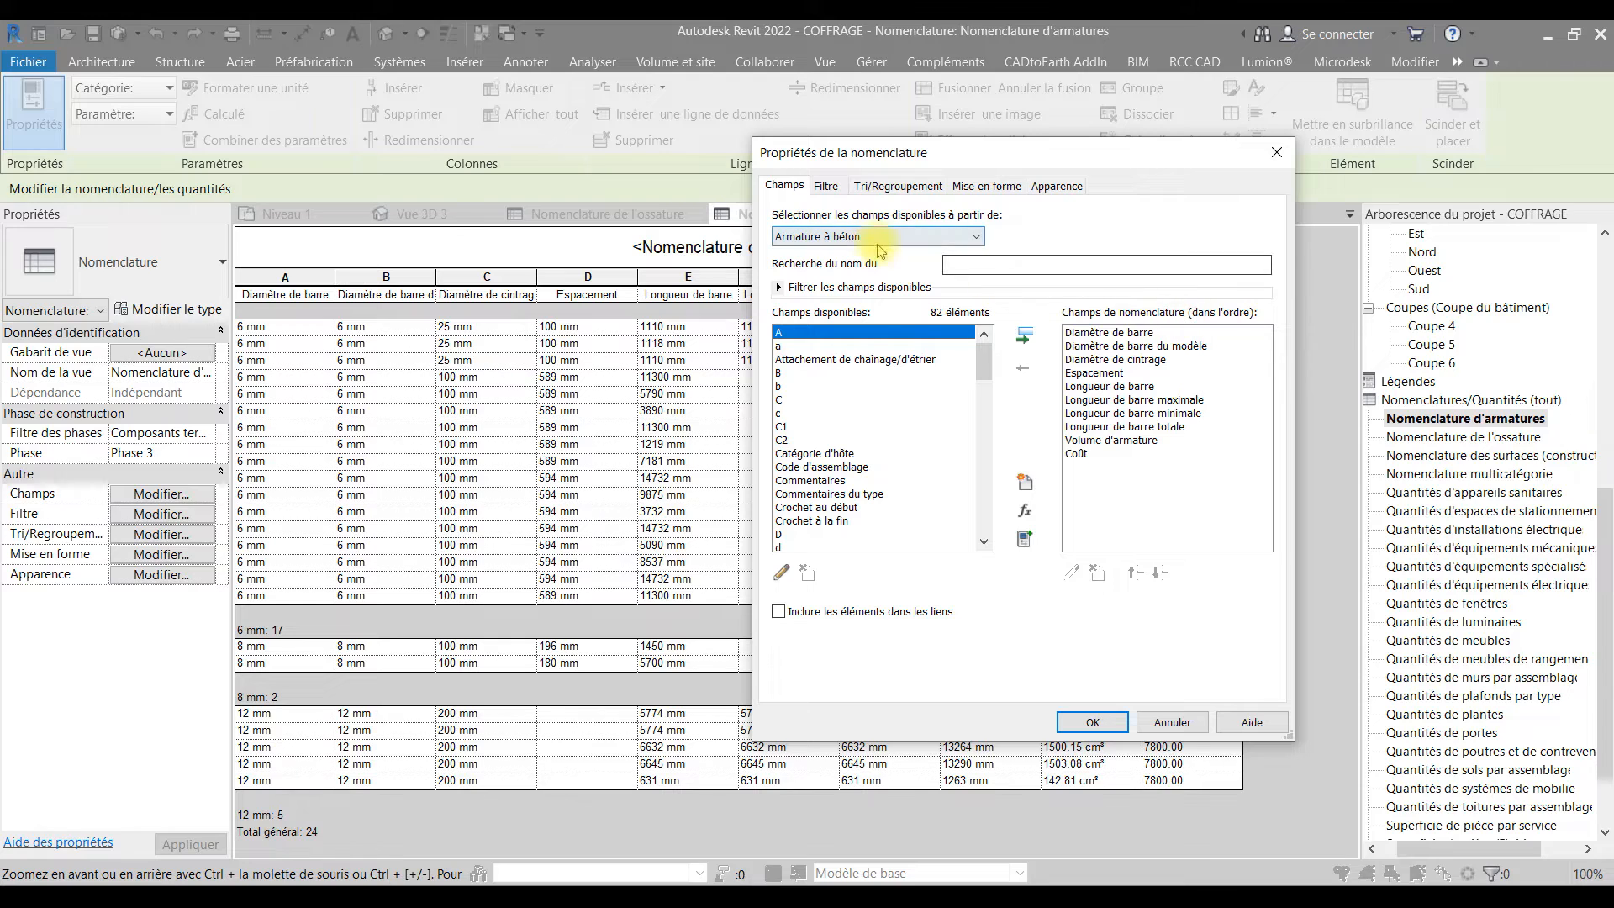
left_click(827, 187)
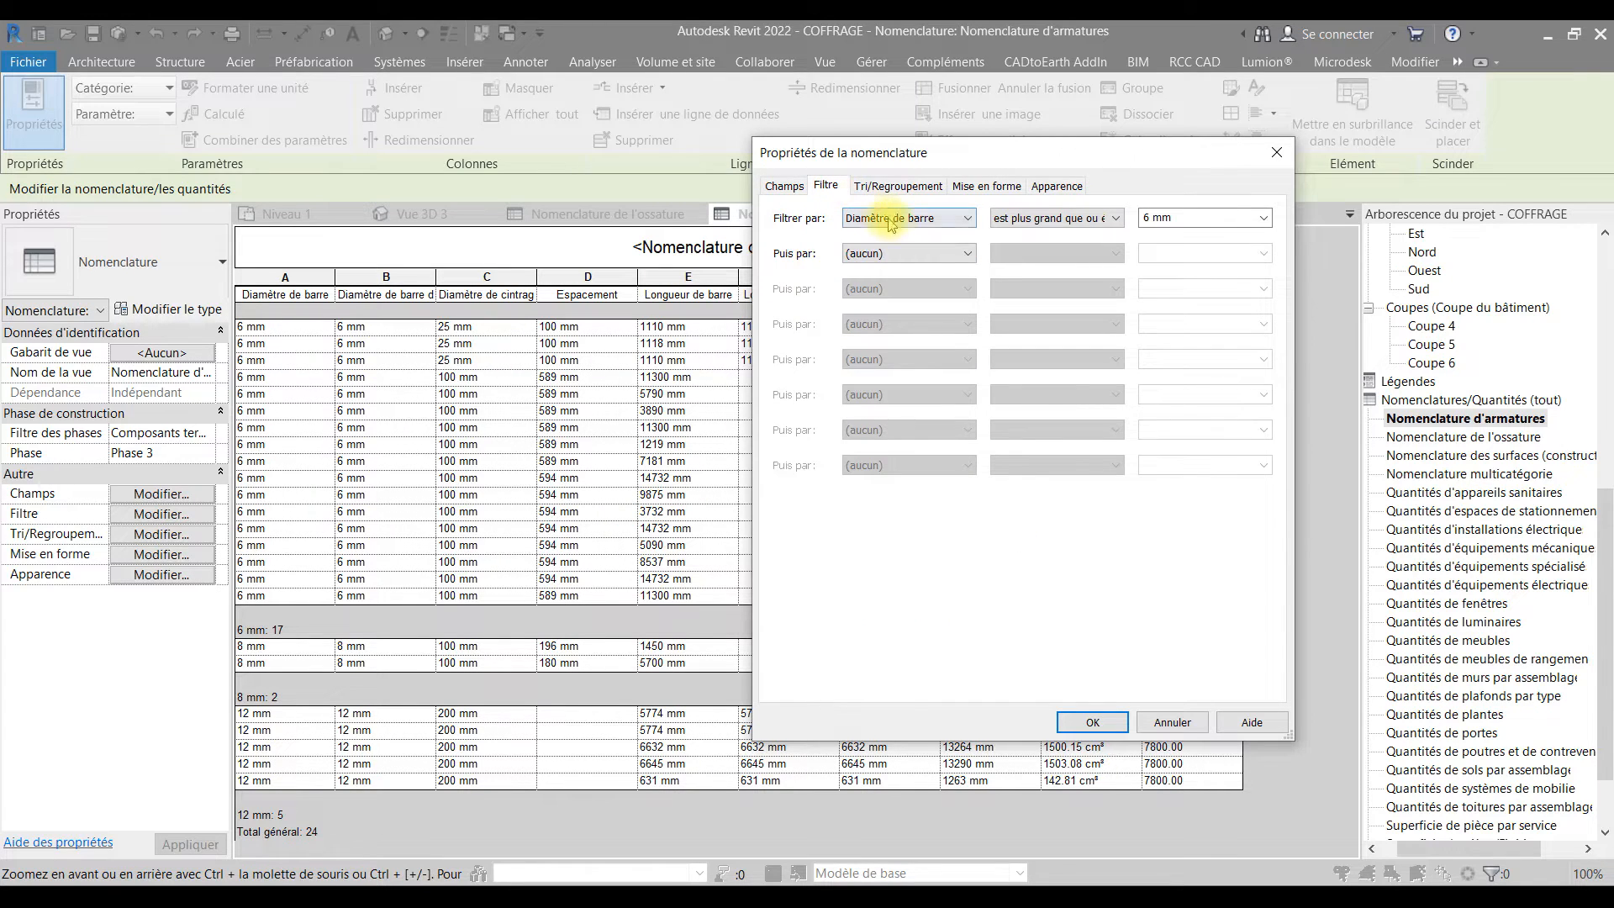
left_click(1056, 219)
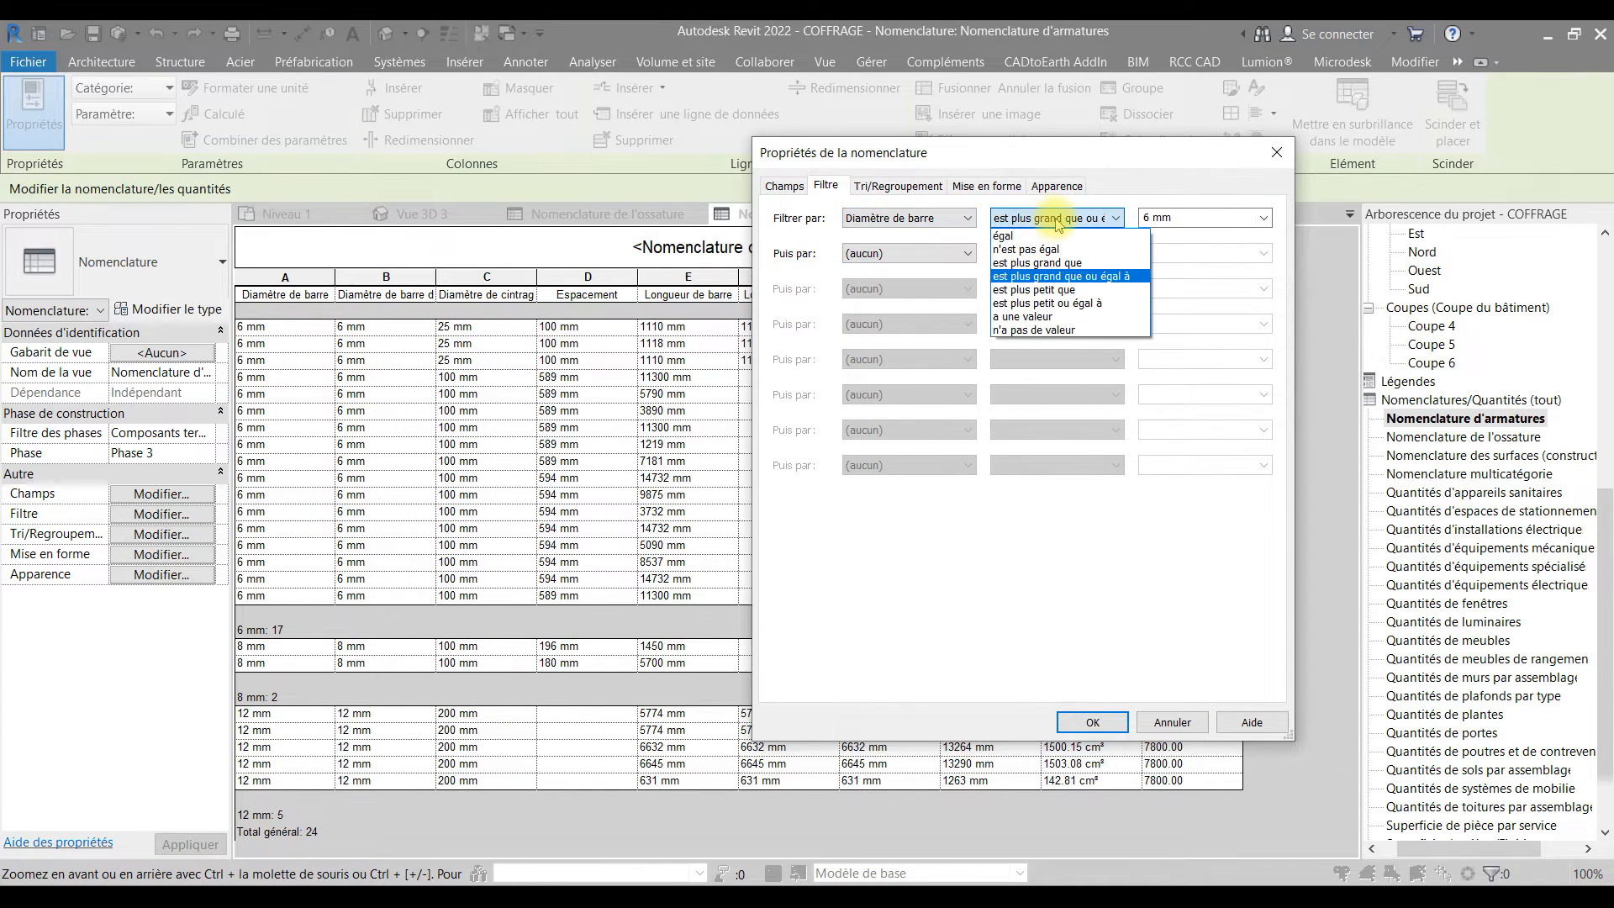
left_click(1124, 206)
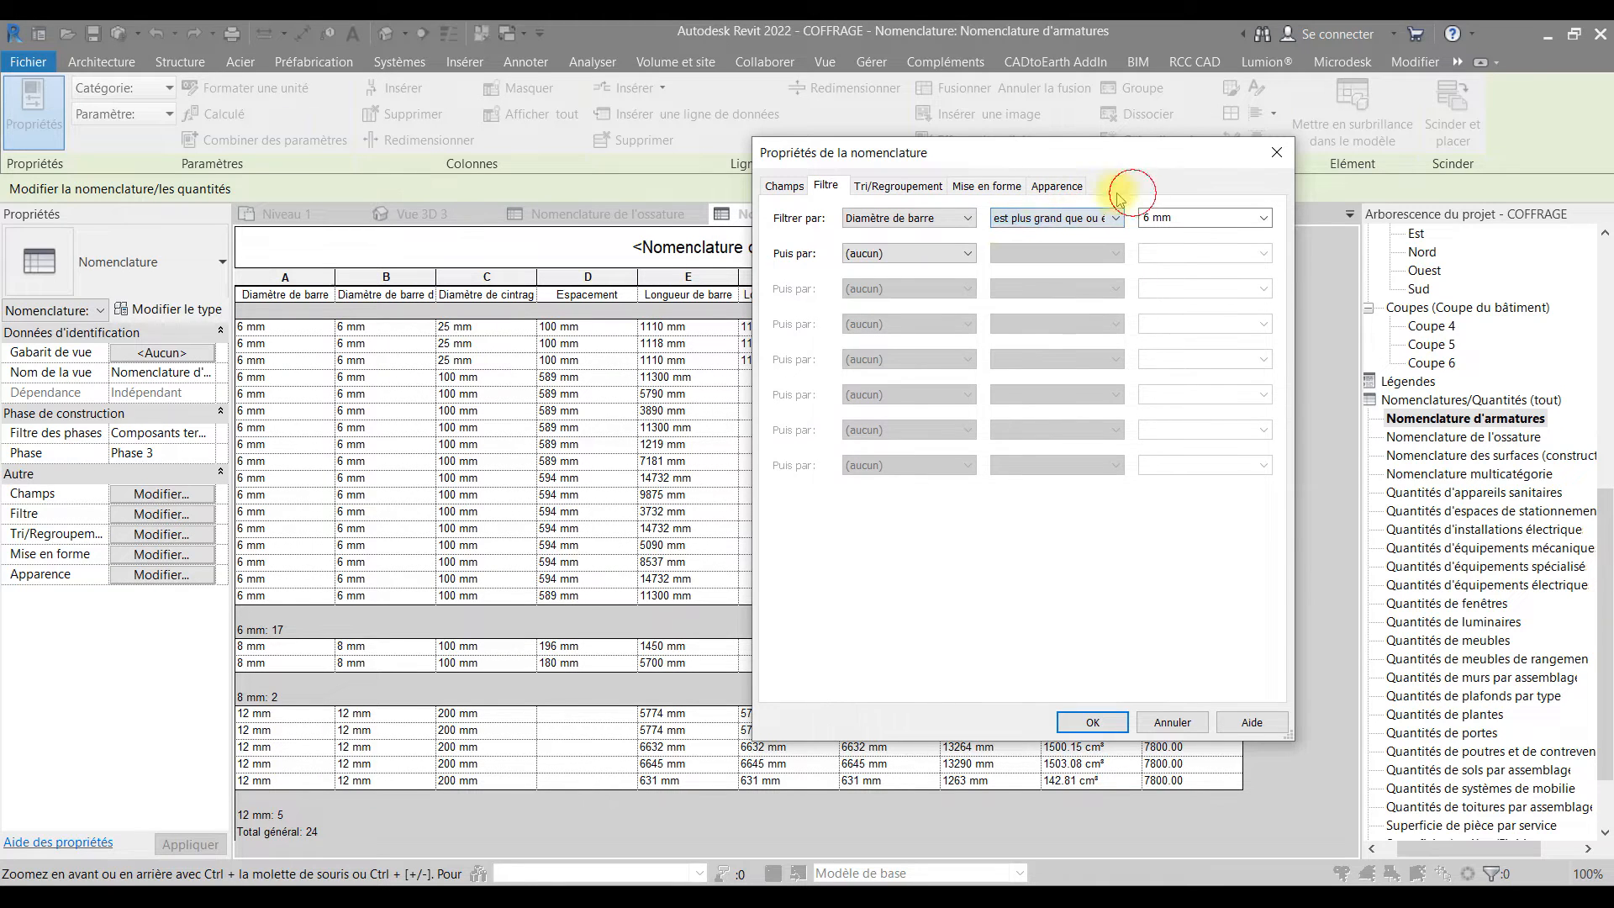
left_click(917, 187)
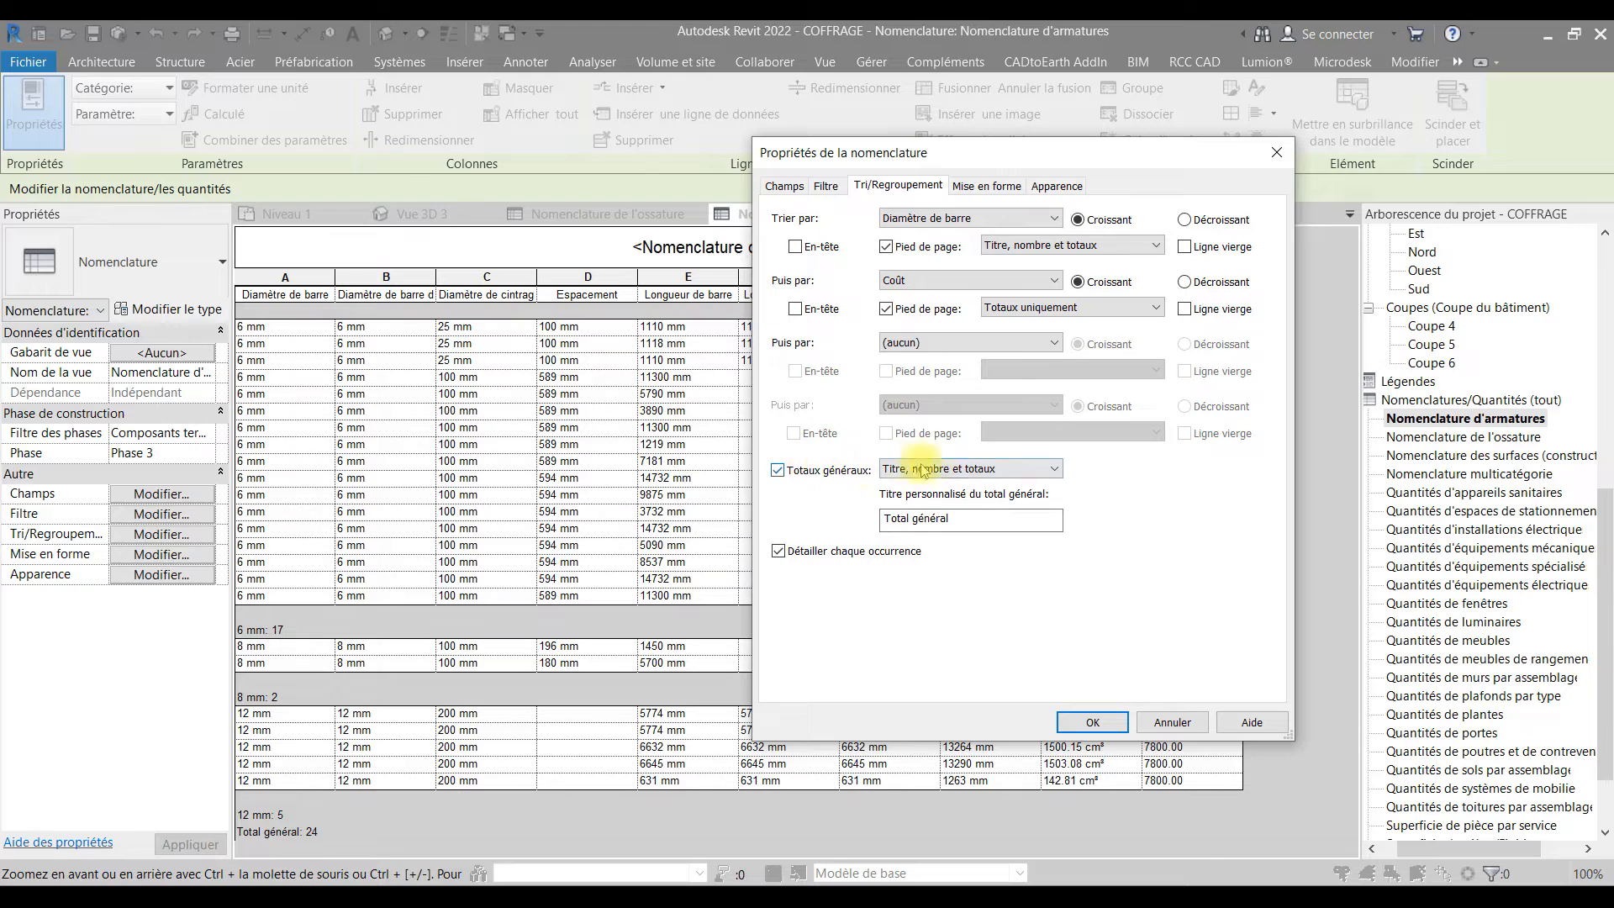
left_click(778, 473)
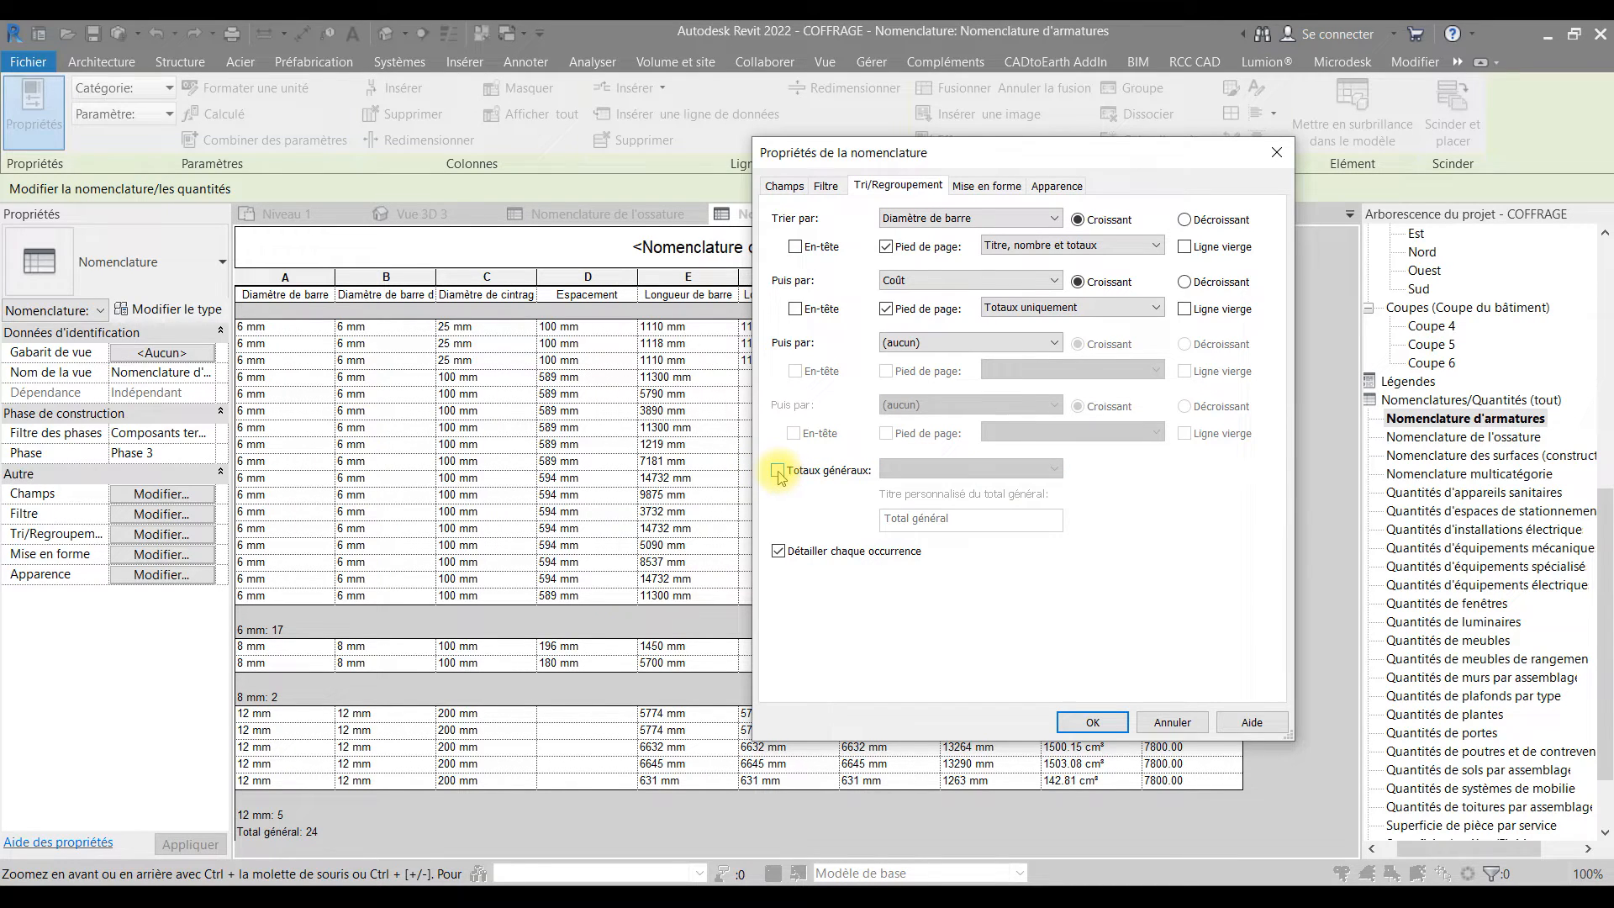
left_click(778, 473)
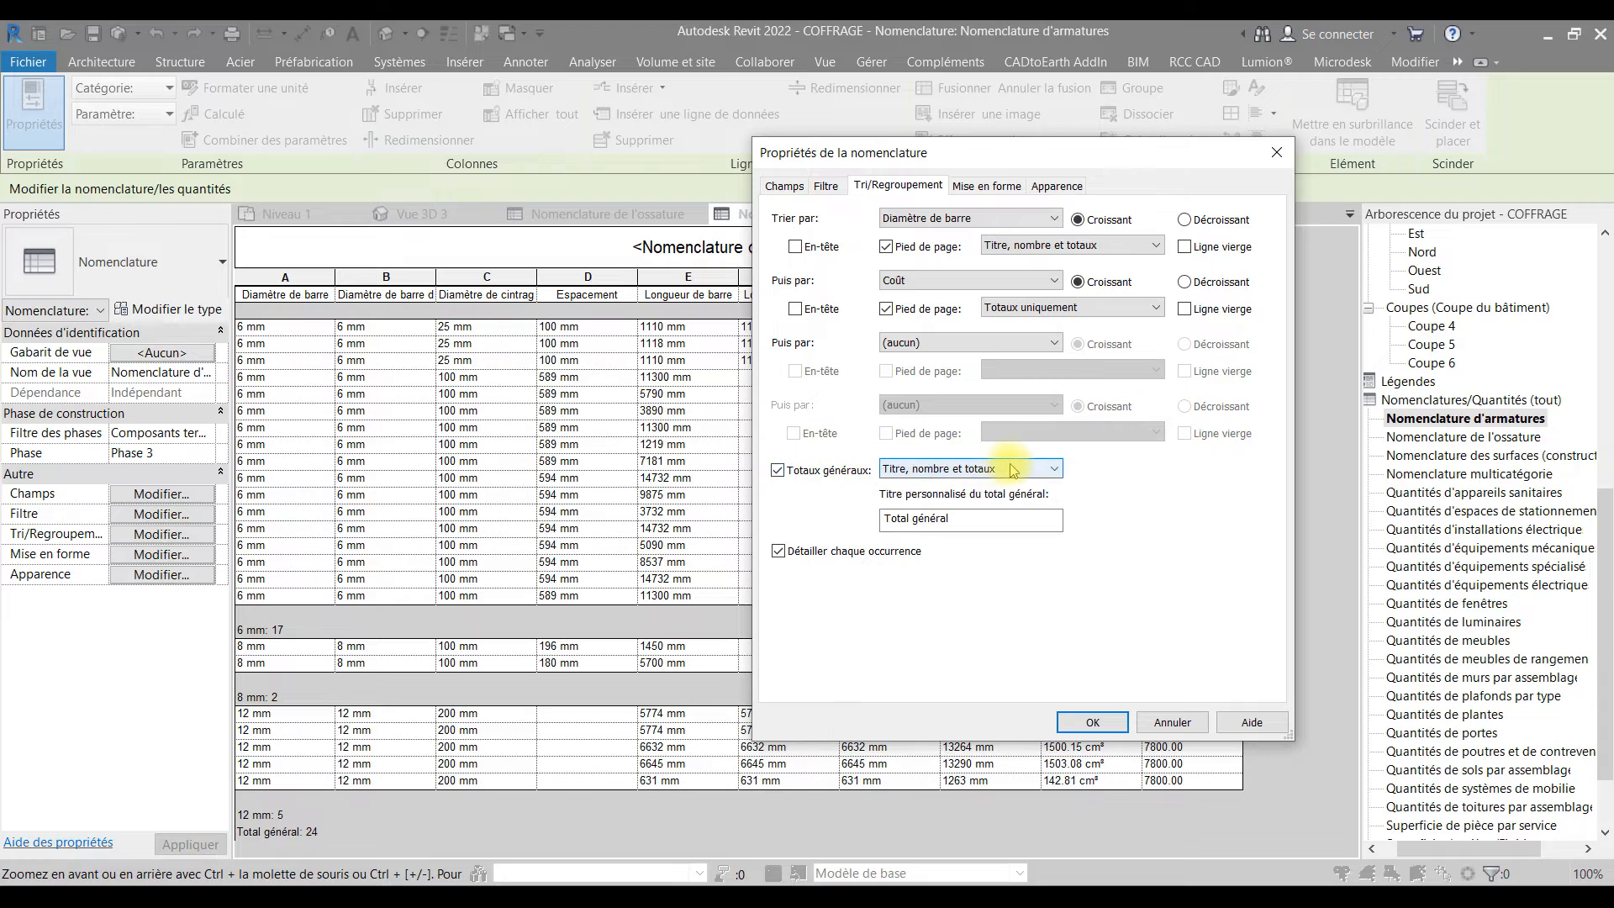
left_click(958, 517)
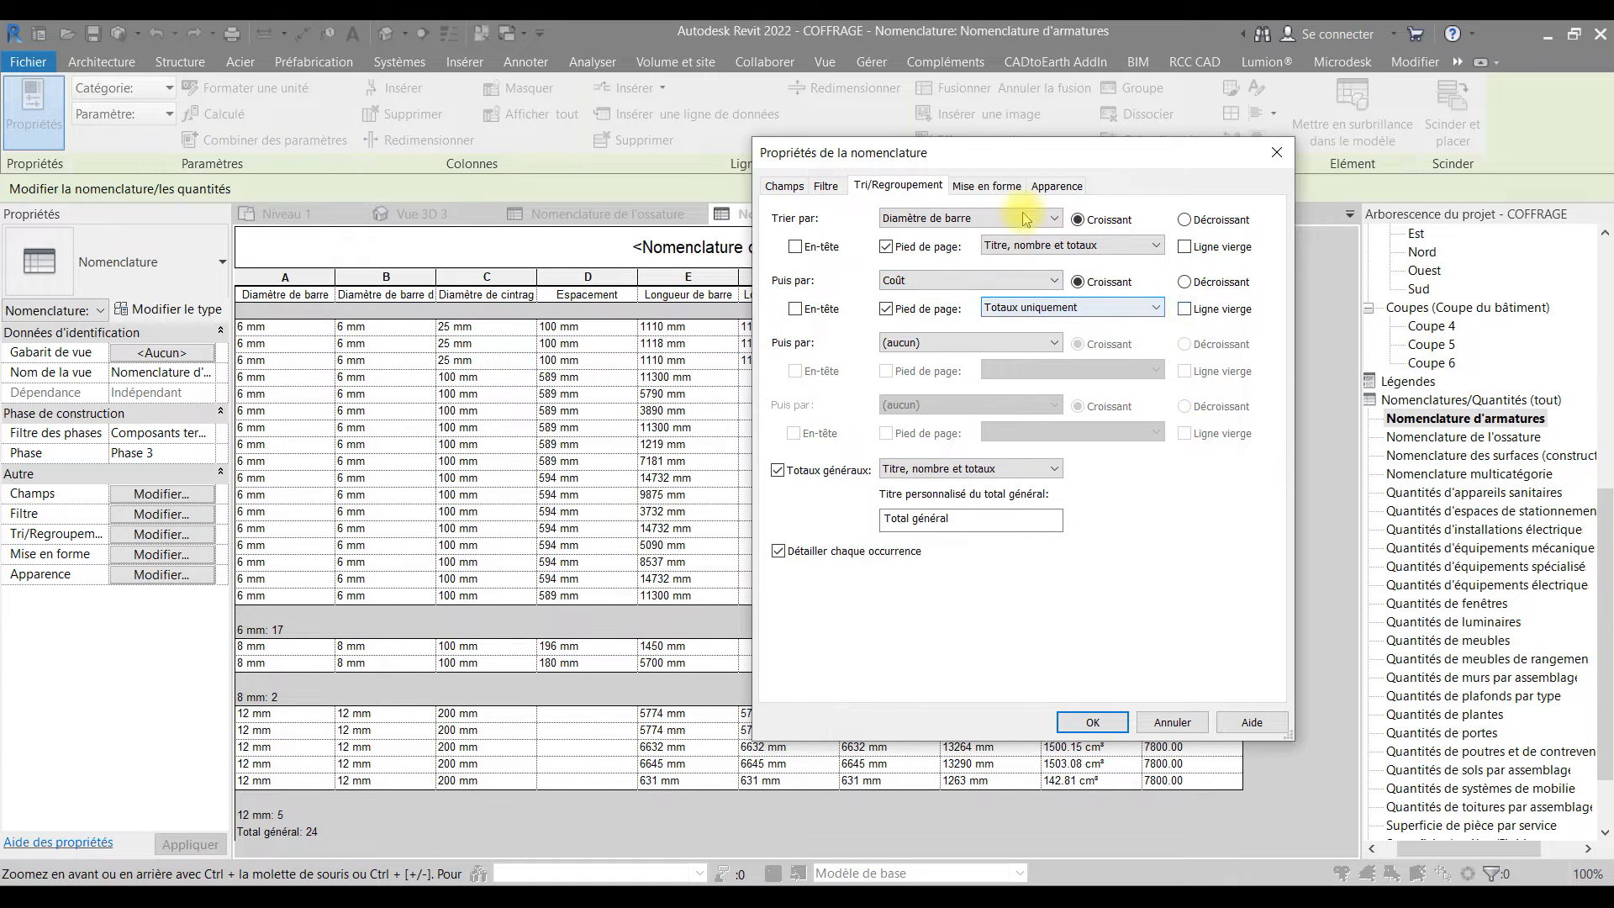
- Format the schedule's Coût field with Calculer les totaux and apply the schedule properties
left_click(966, 183)
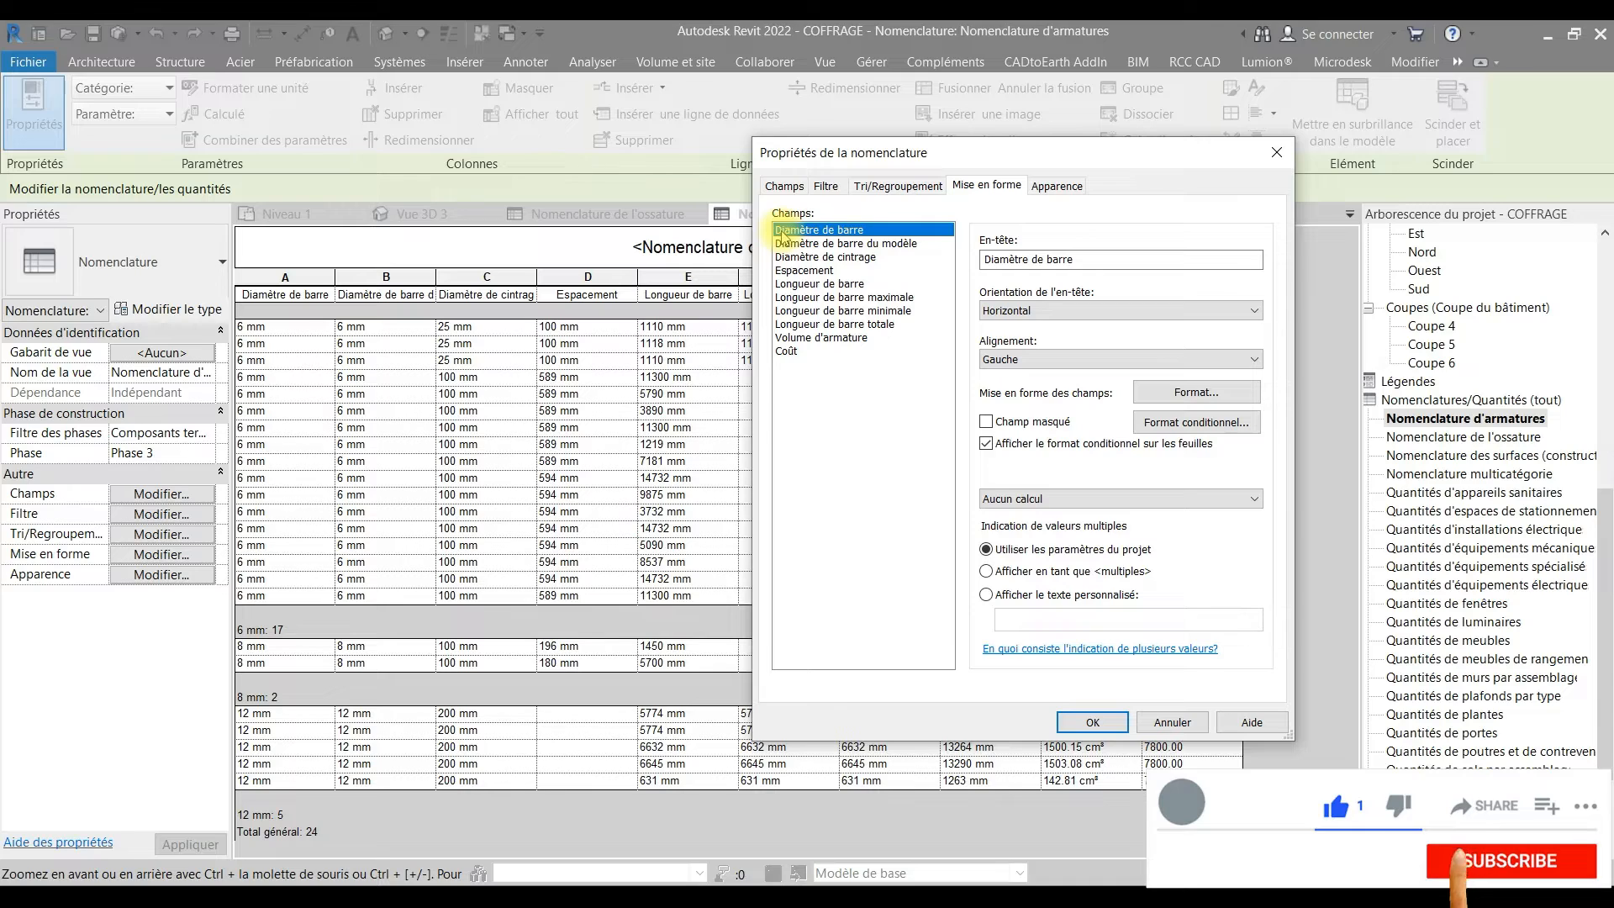
left_click(788, 350)
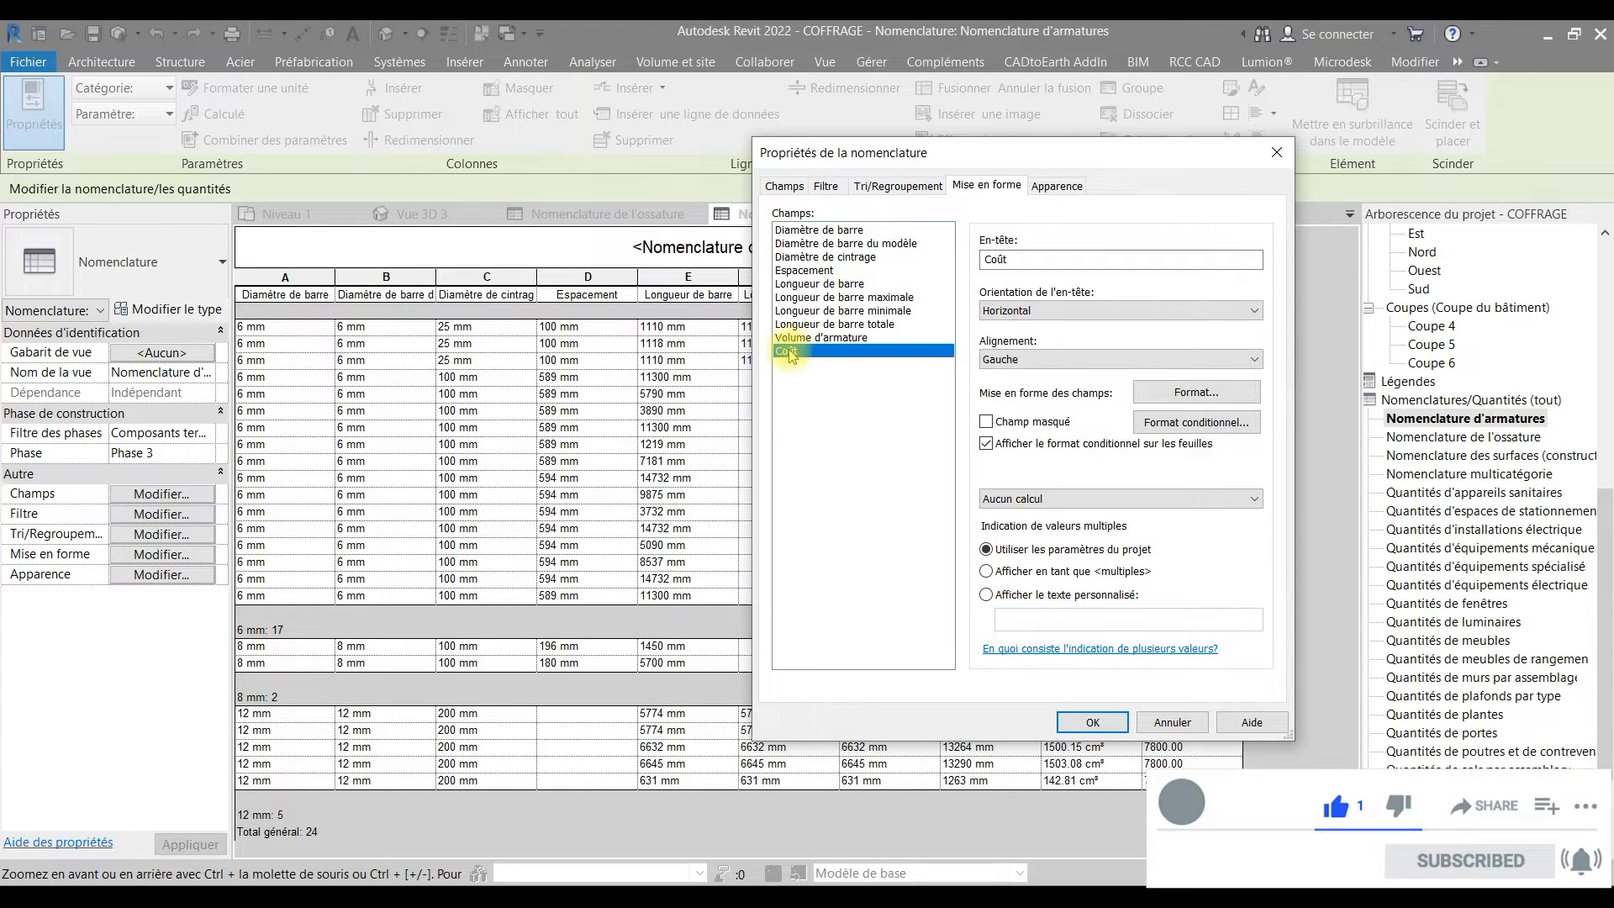
left_click(1021, 500)
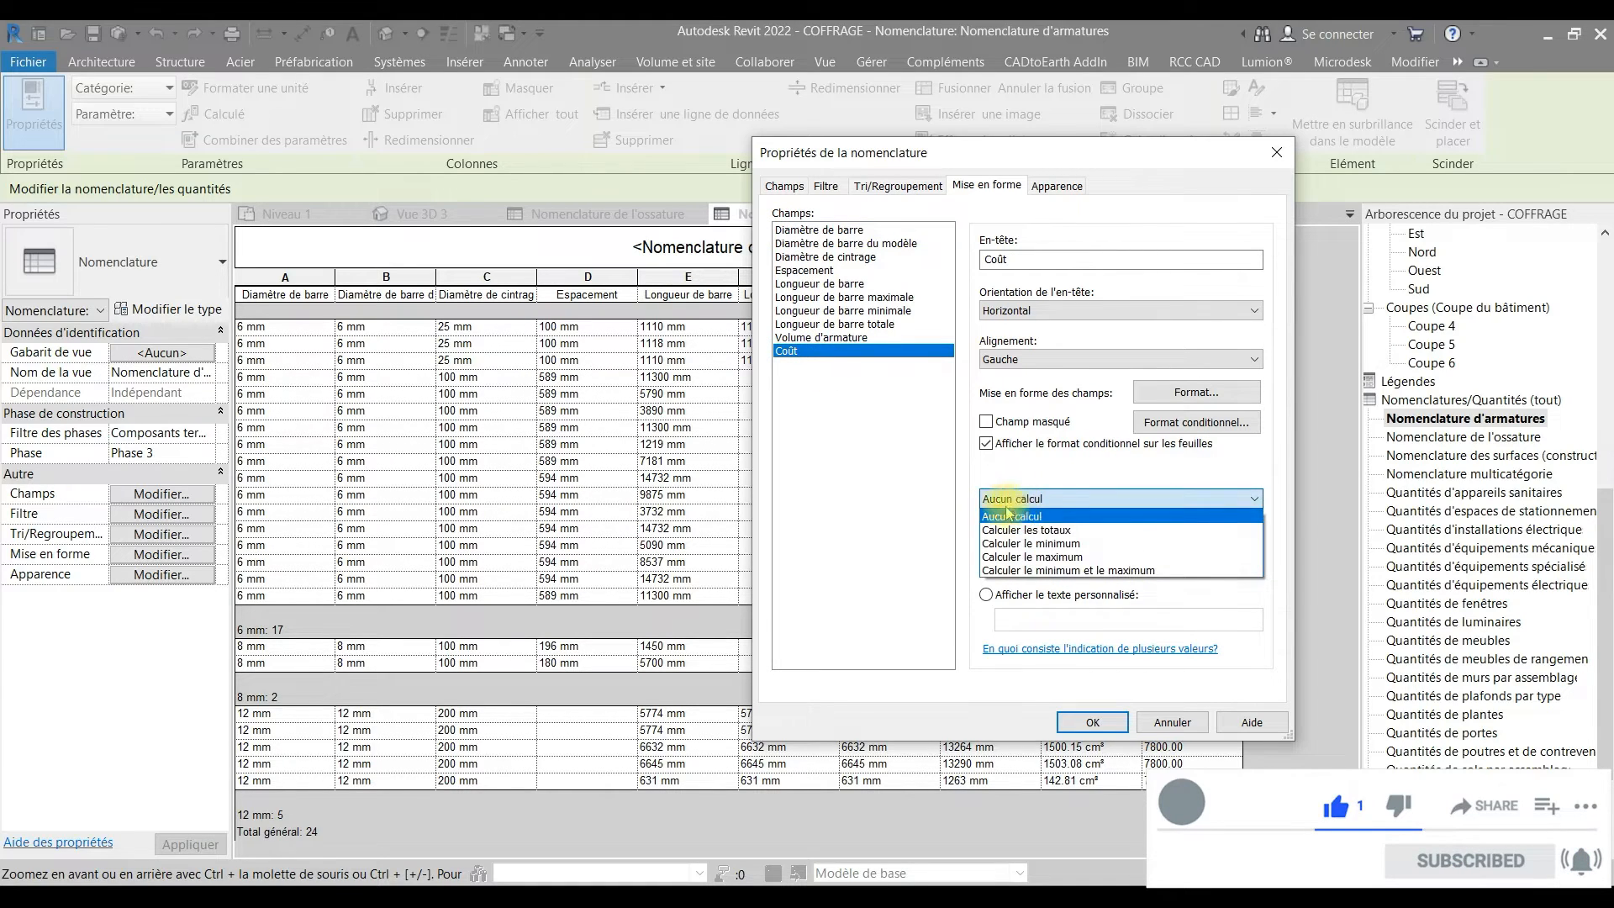
left_click(1017, 533)
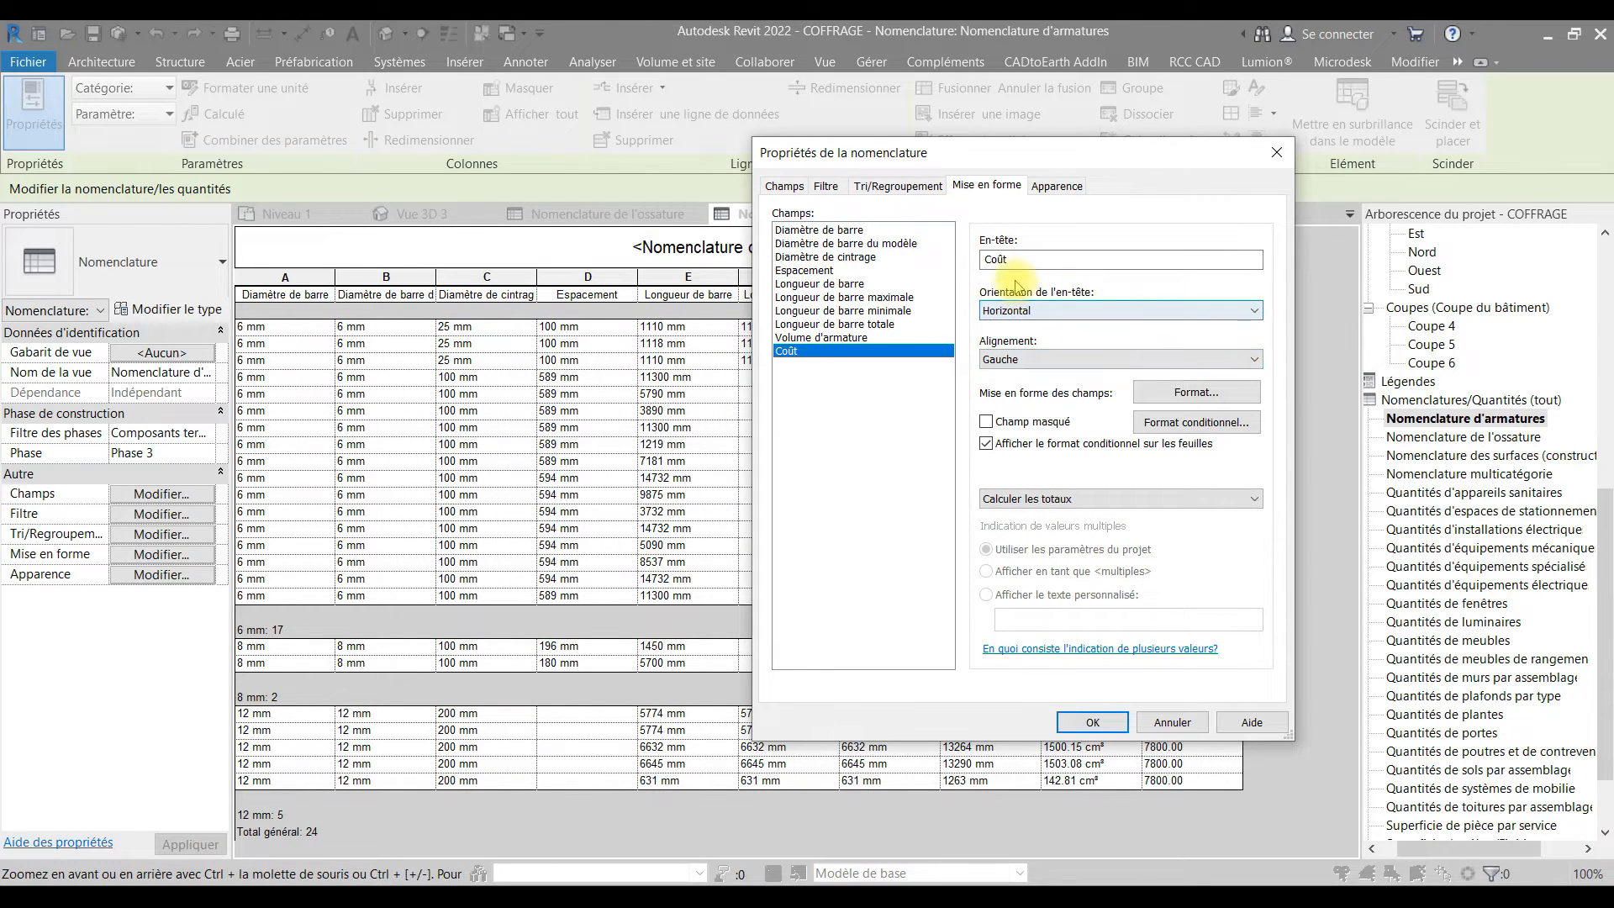
left_click(1092, 722)
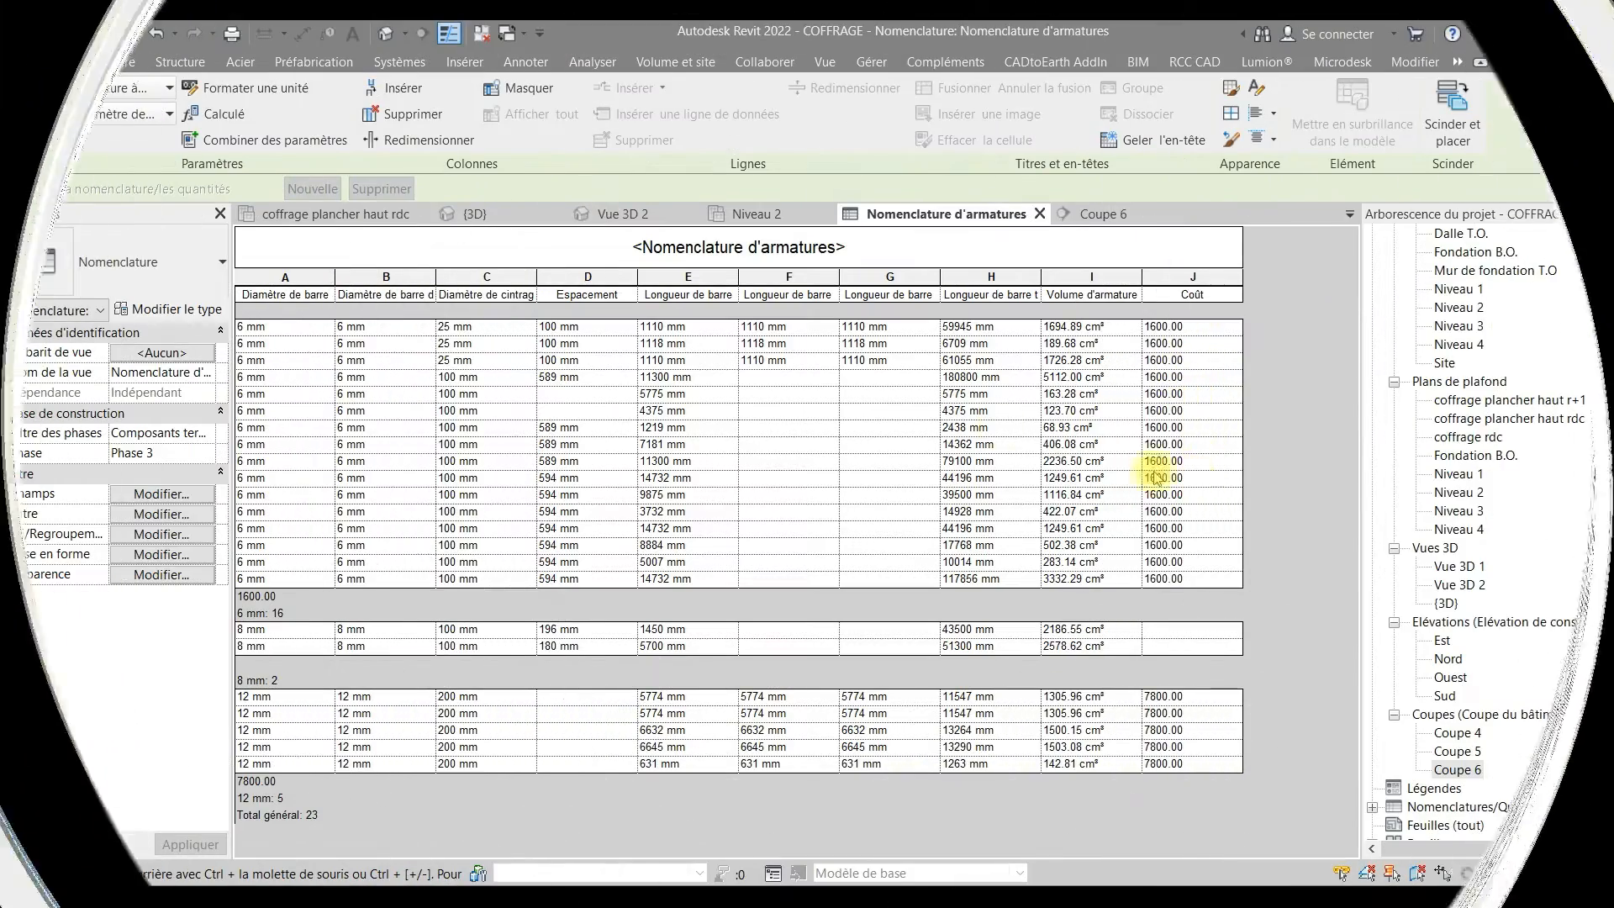
- Create a component schedule for the Ossature category named Nomenclature de l'ossature, in Phase 3
scroll(1459, 772, "down", 1)
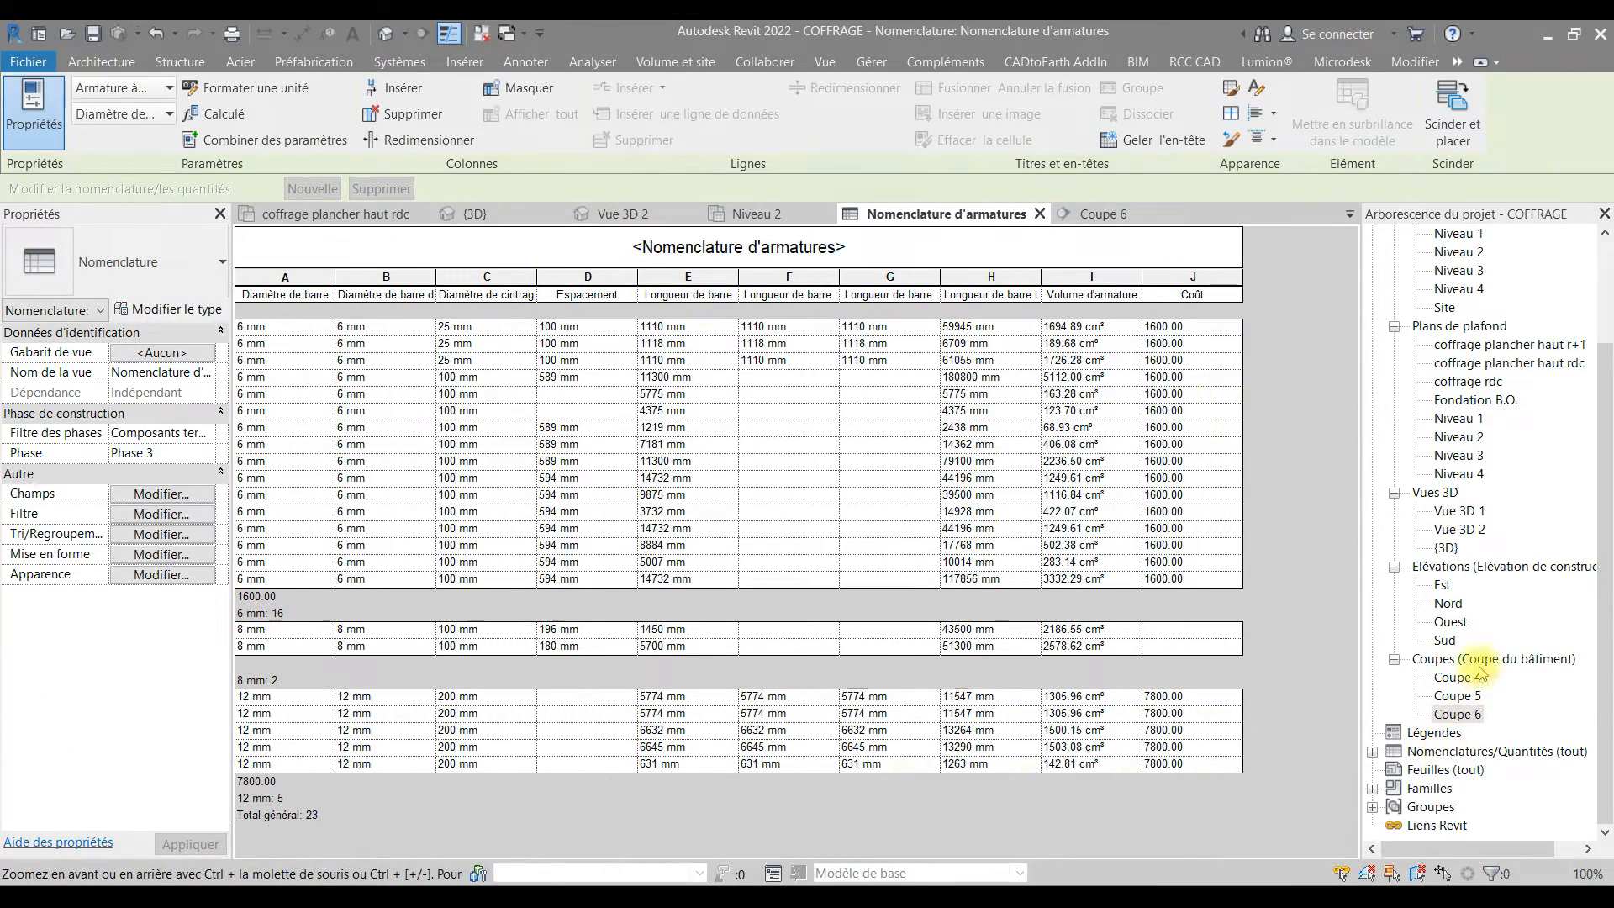
right_click(1408, 756)
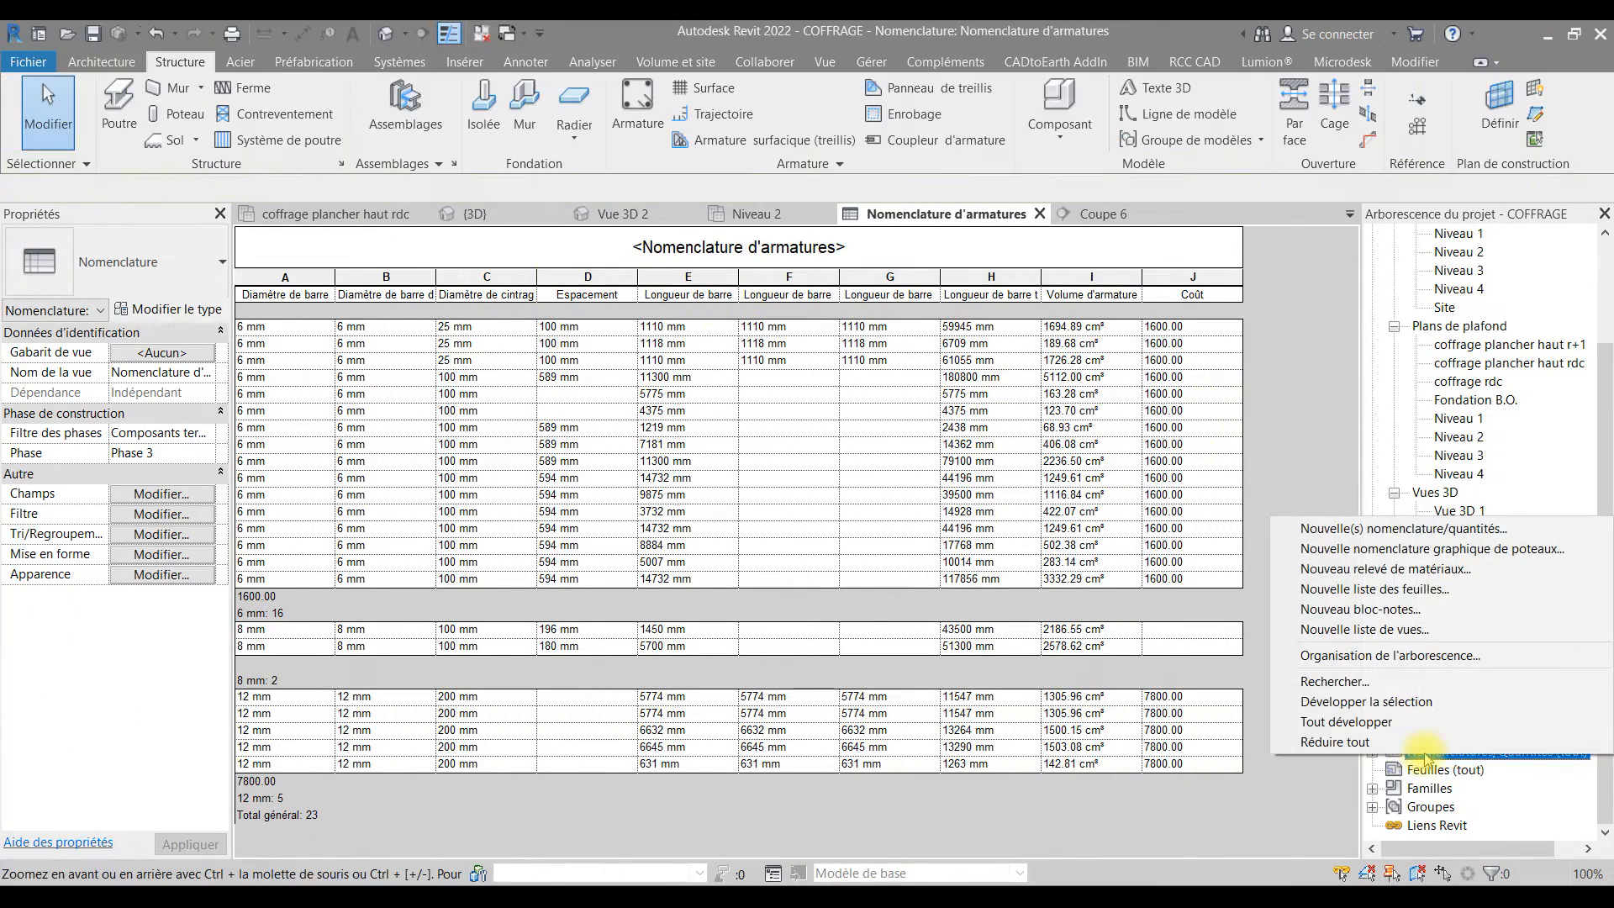
left_click(1390, 535)
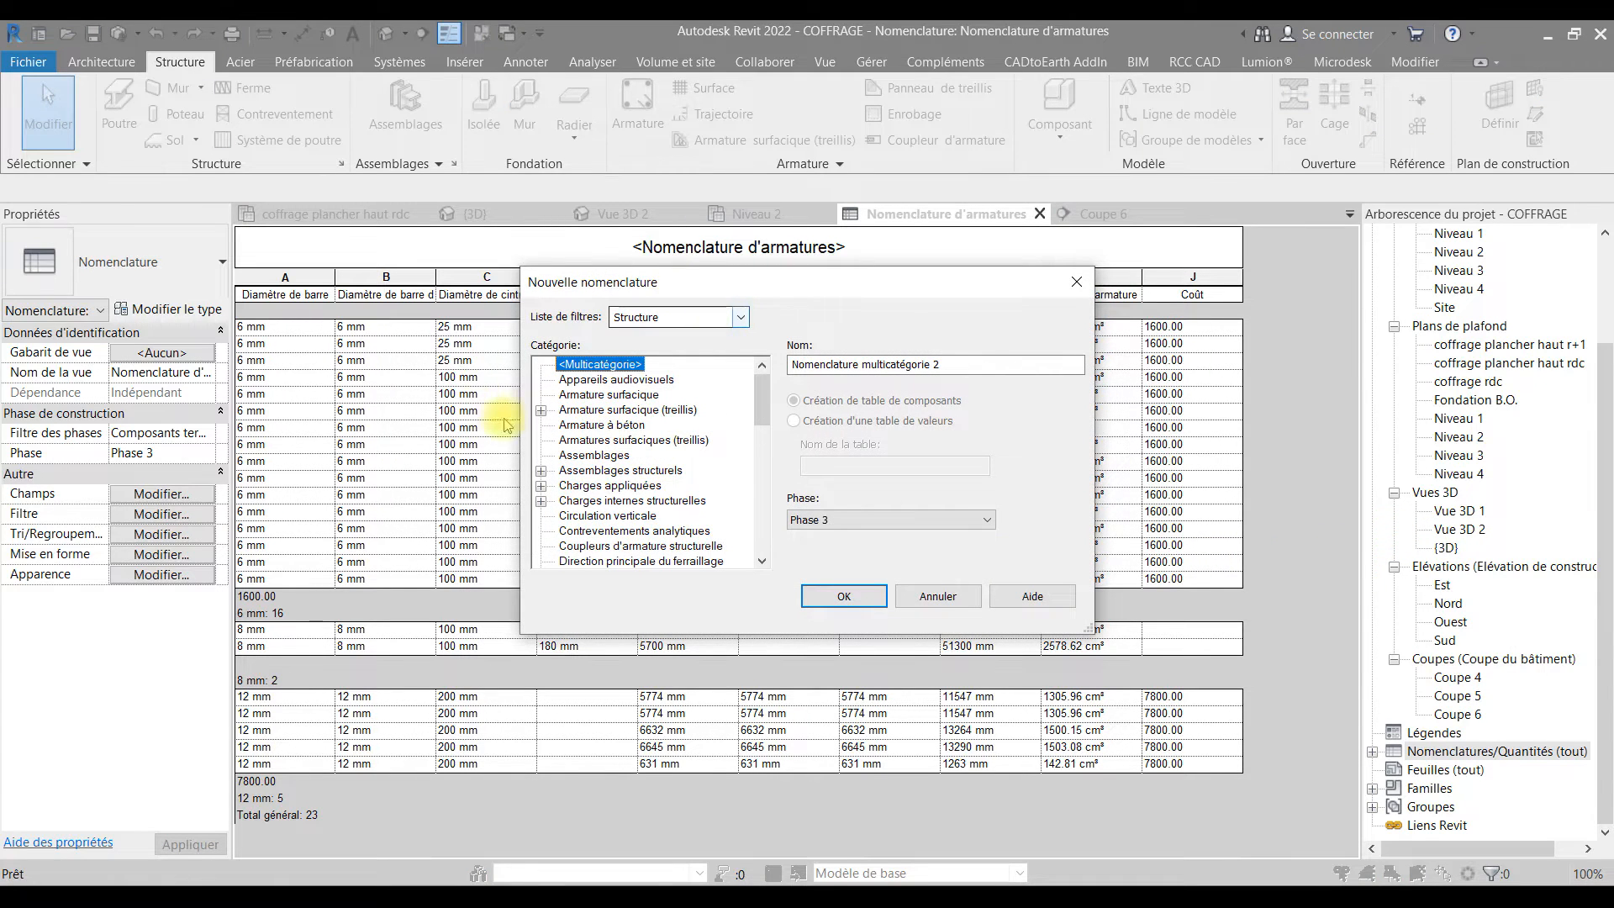
scroll(599, 500, "down", 3)
scroll(599, 500, "down", 3)
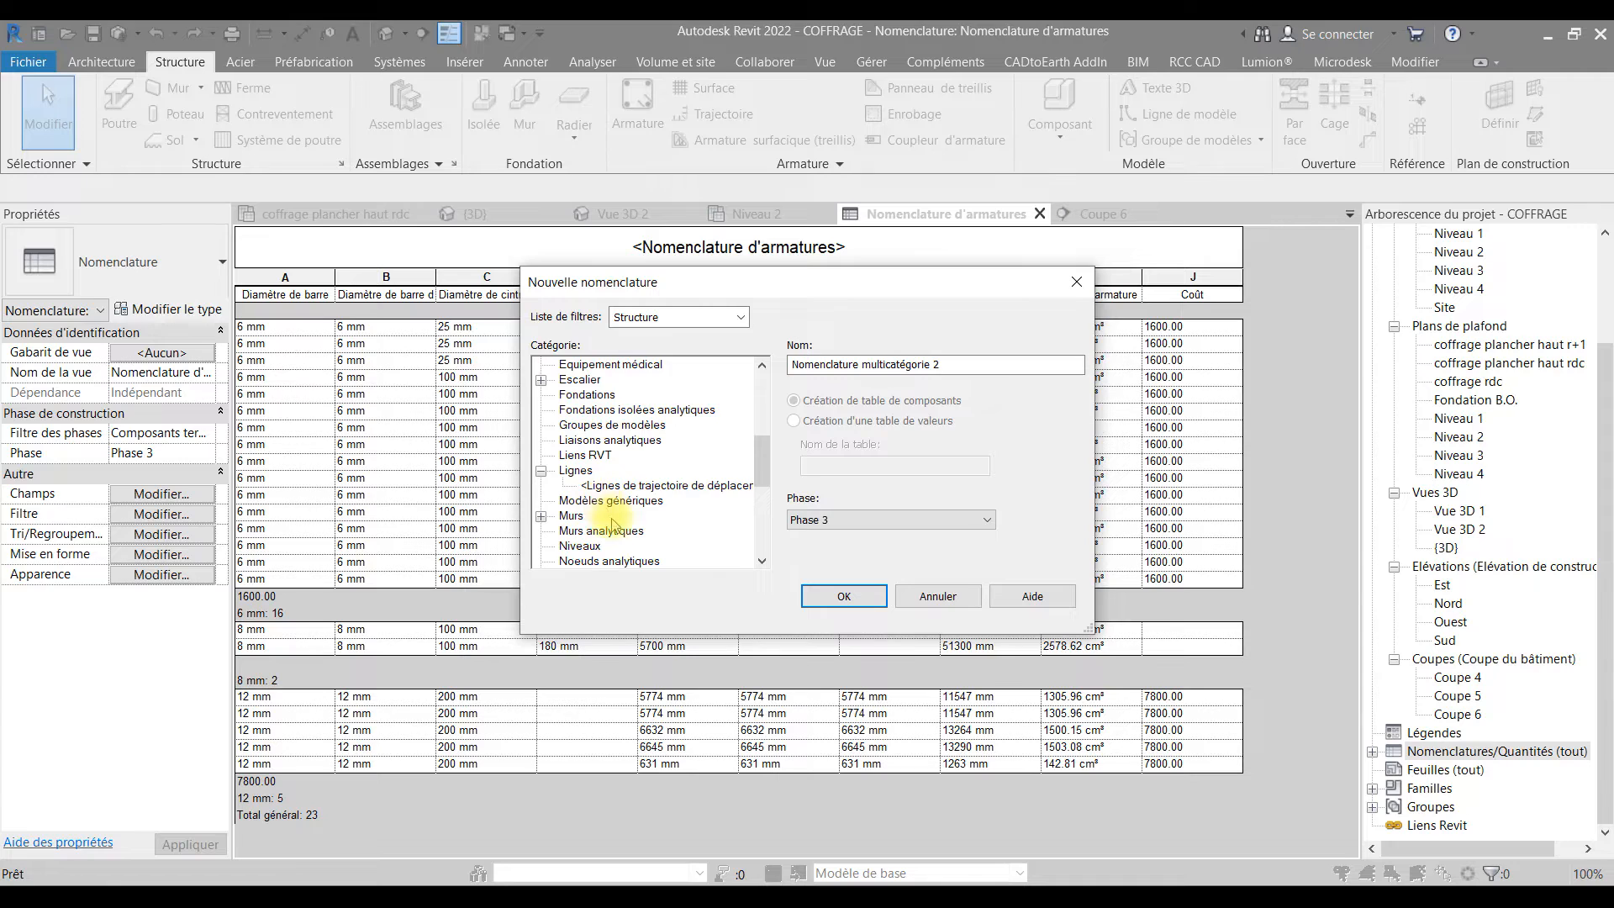
scroll(601, 531, "down", 2)
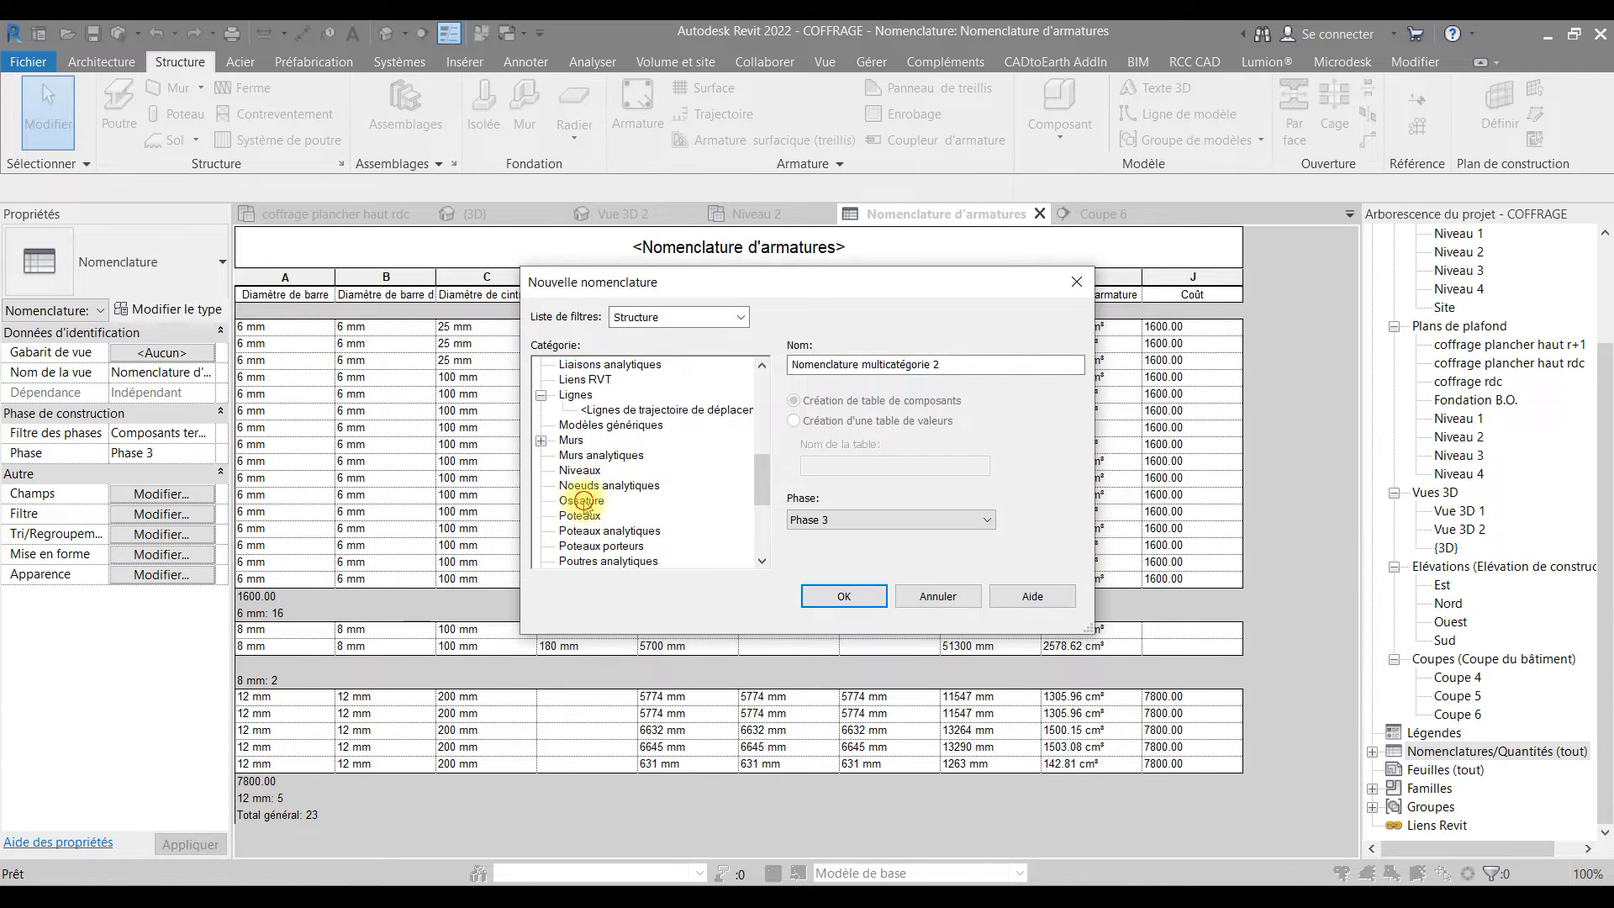
left_click(582, 501)
scroll(580, 513, "down", 2)
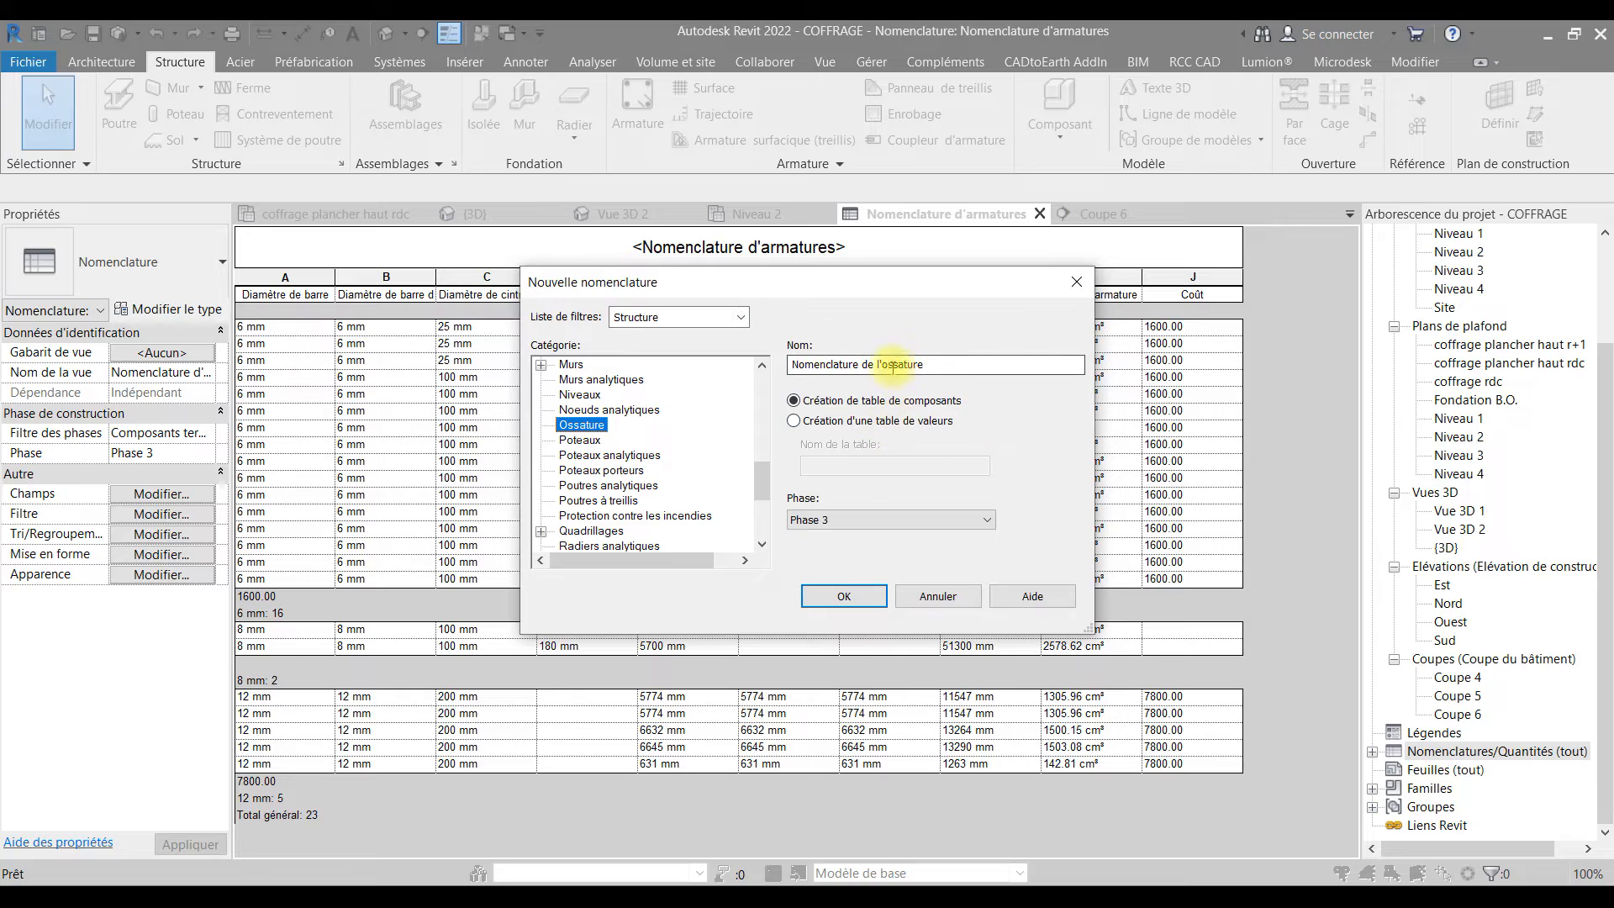
left_click(853, 597)
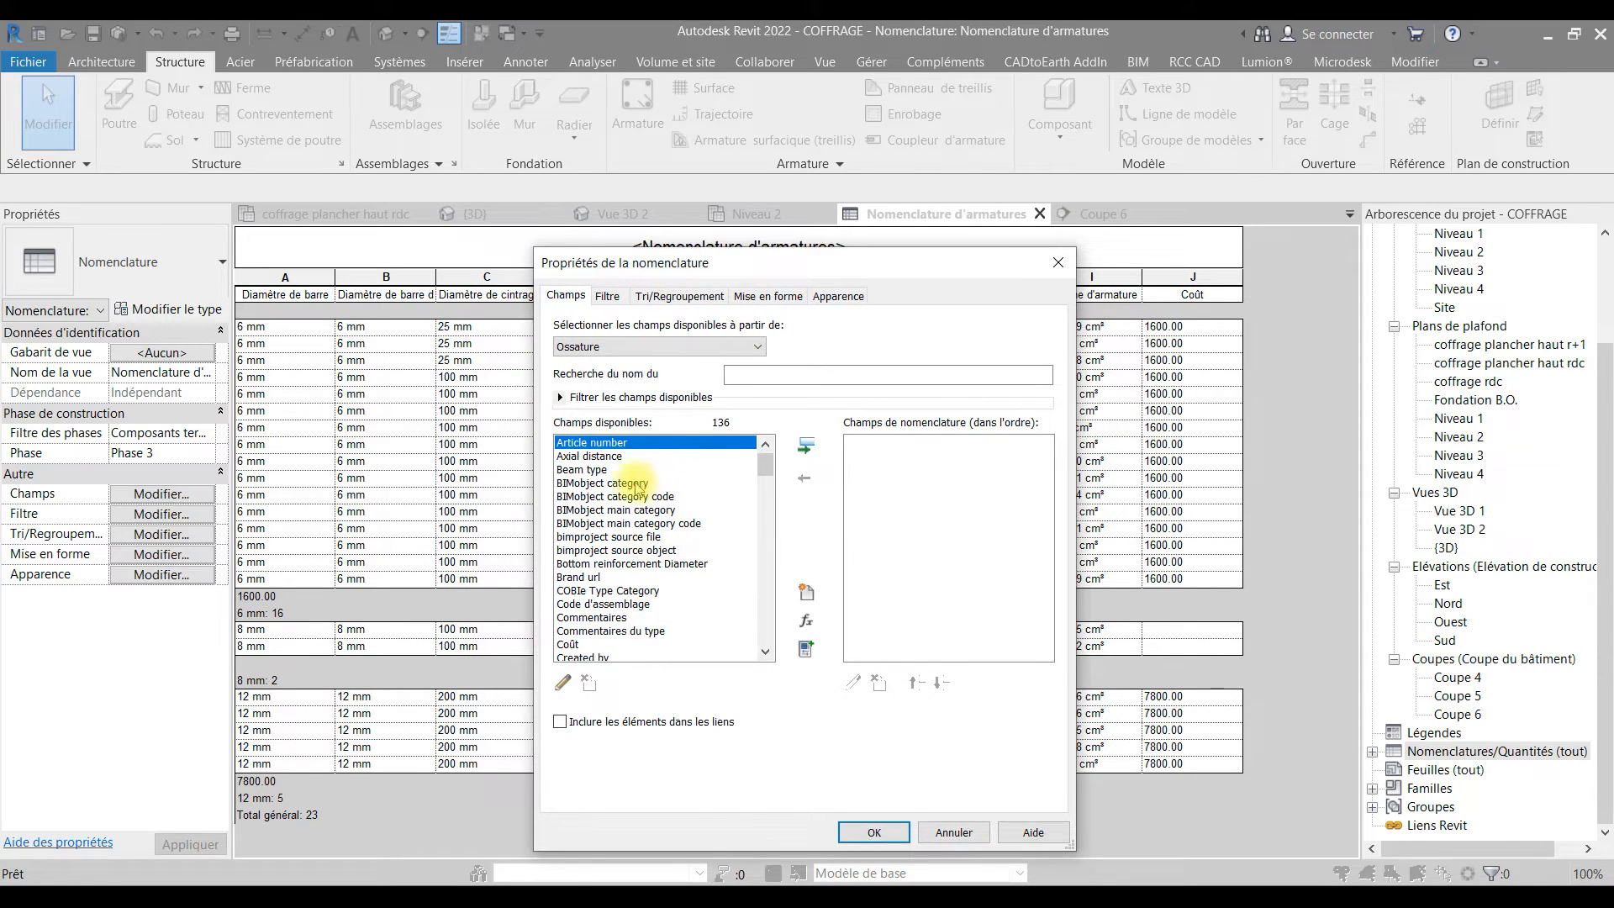
- Examine the framing schedule's available field sources and the parameter type and discipline options for filtering the fields
left_click(673, 350)
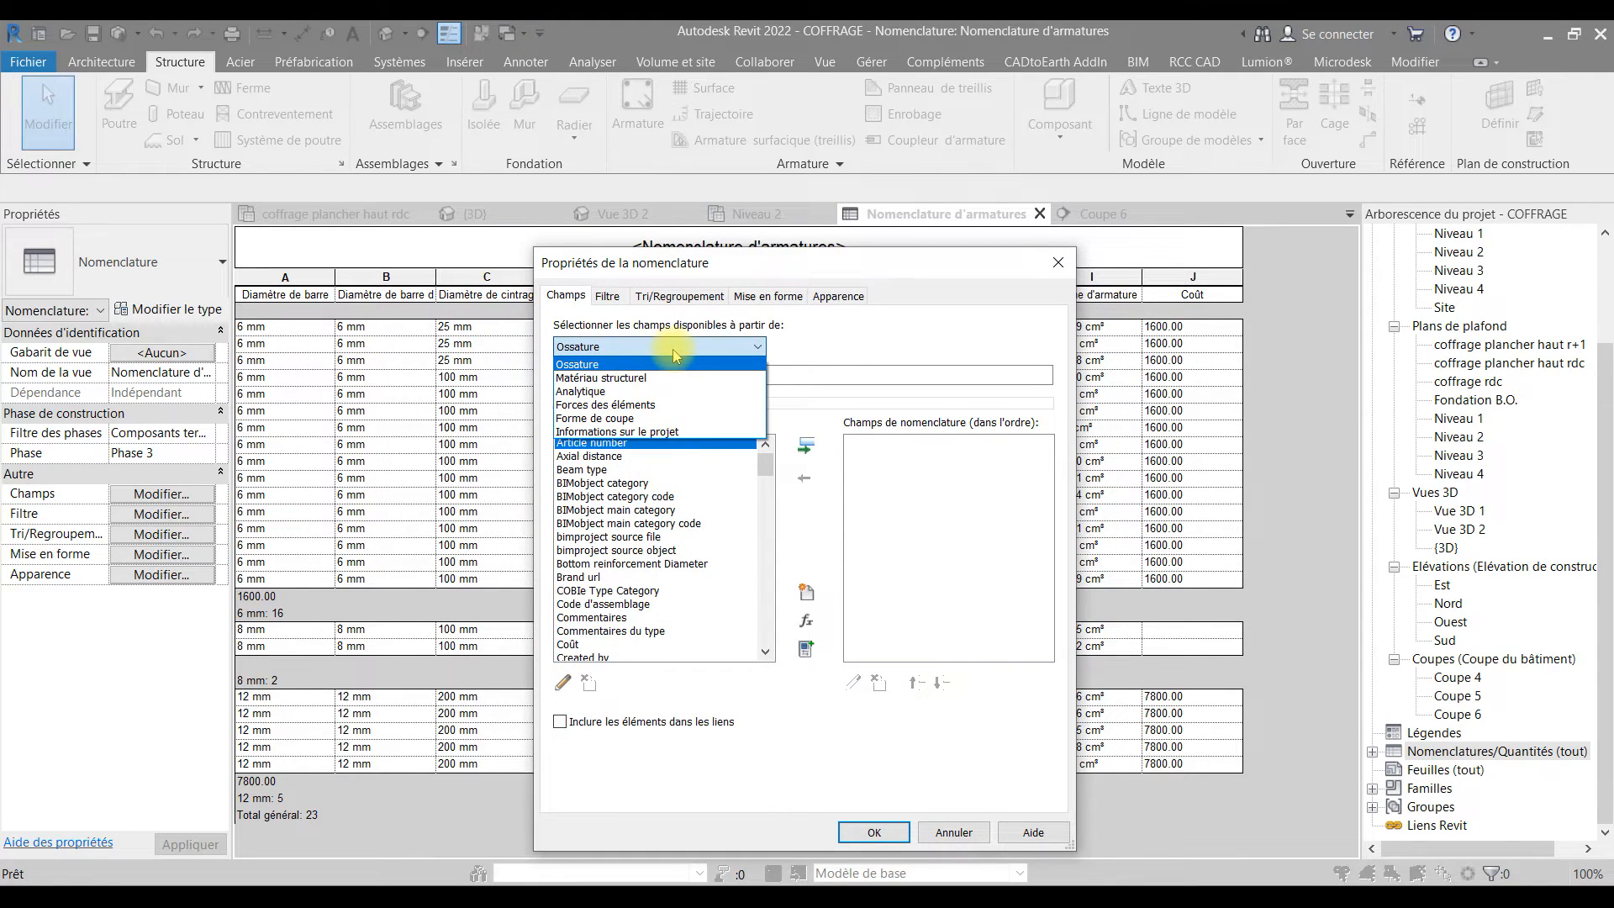
left_click(672, 350)
scroll(719, 584, "down", 5)
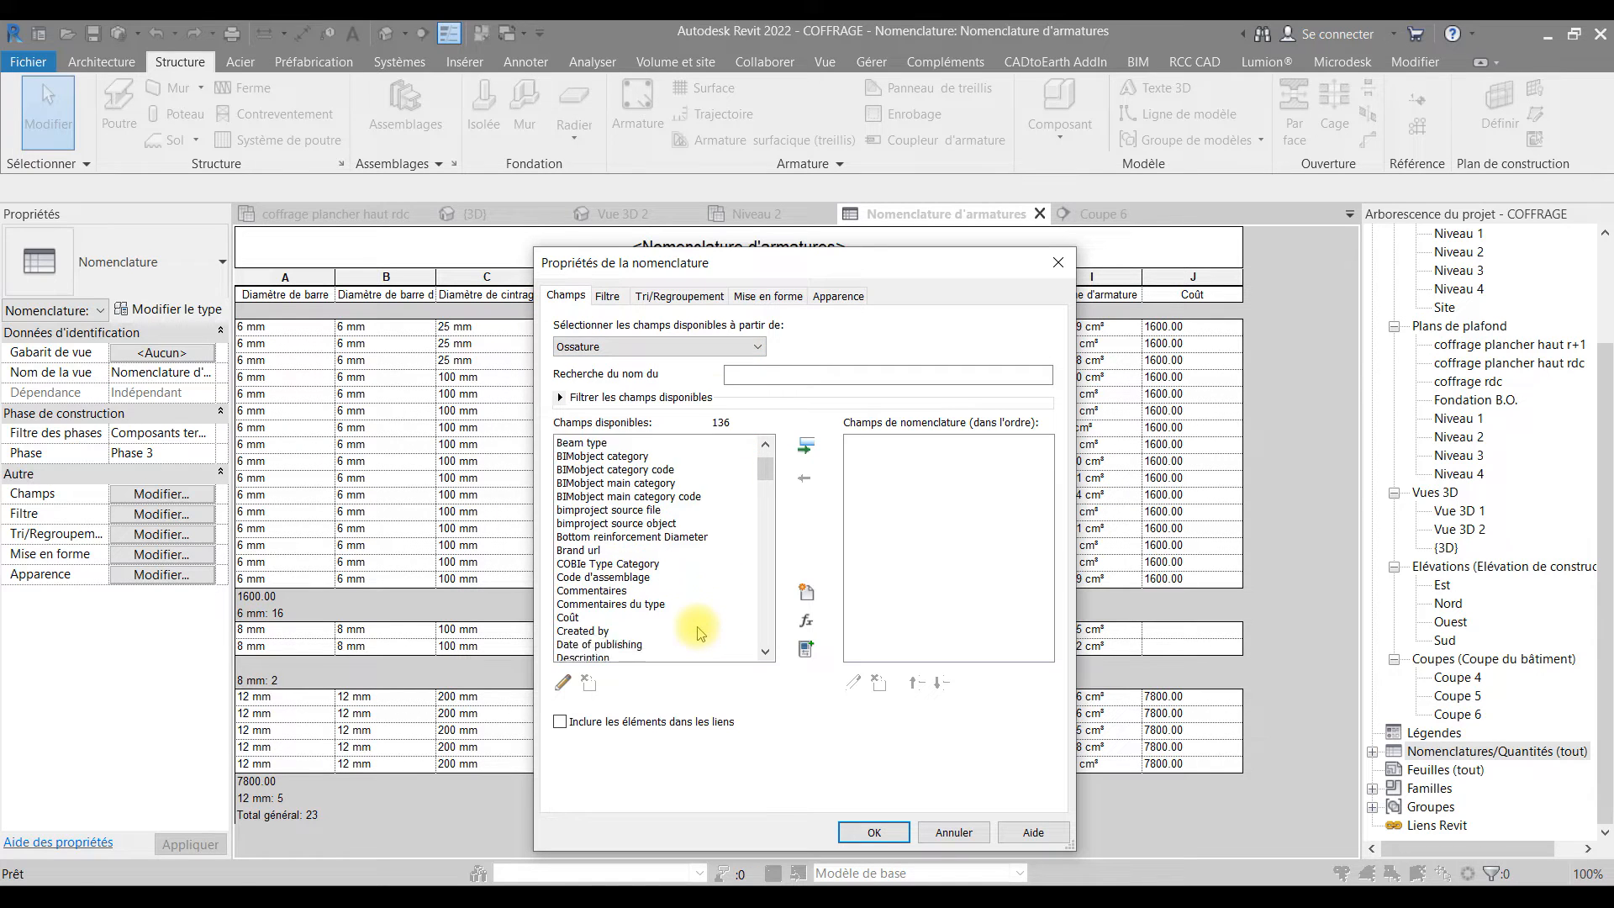
scroll(719, 581, "up", 3)
left_click(559, 400)
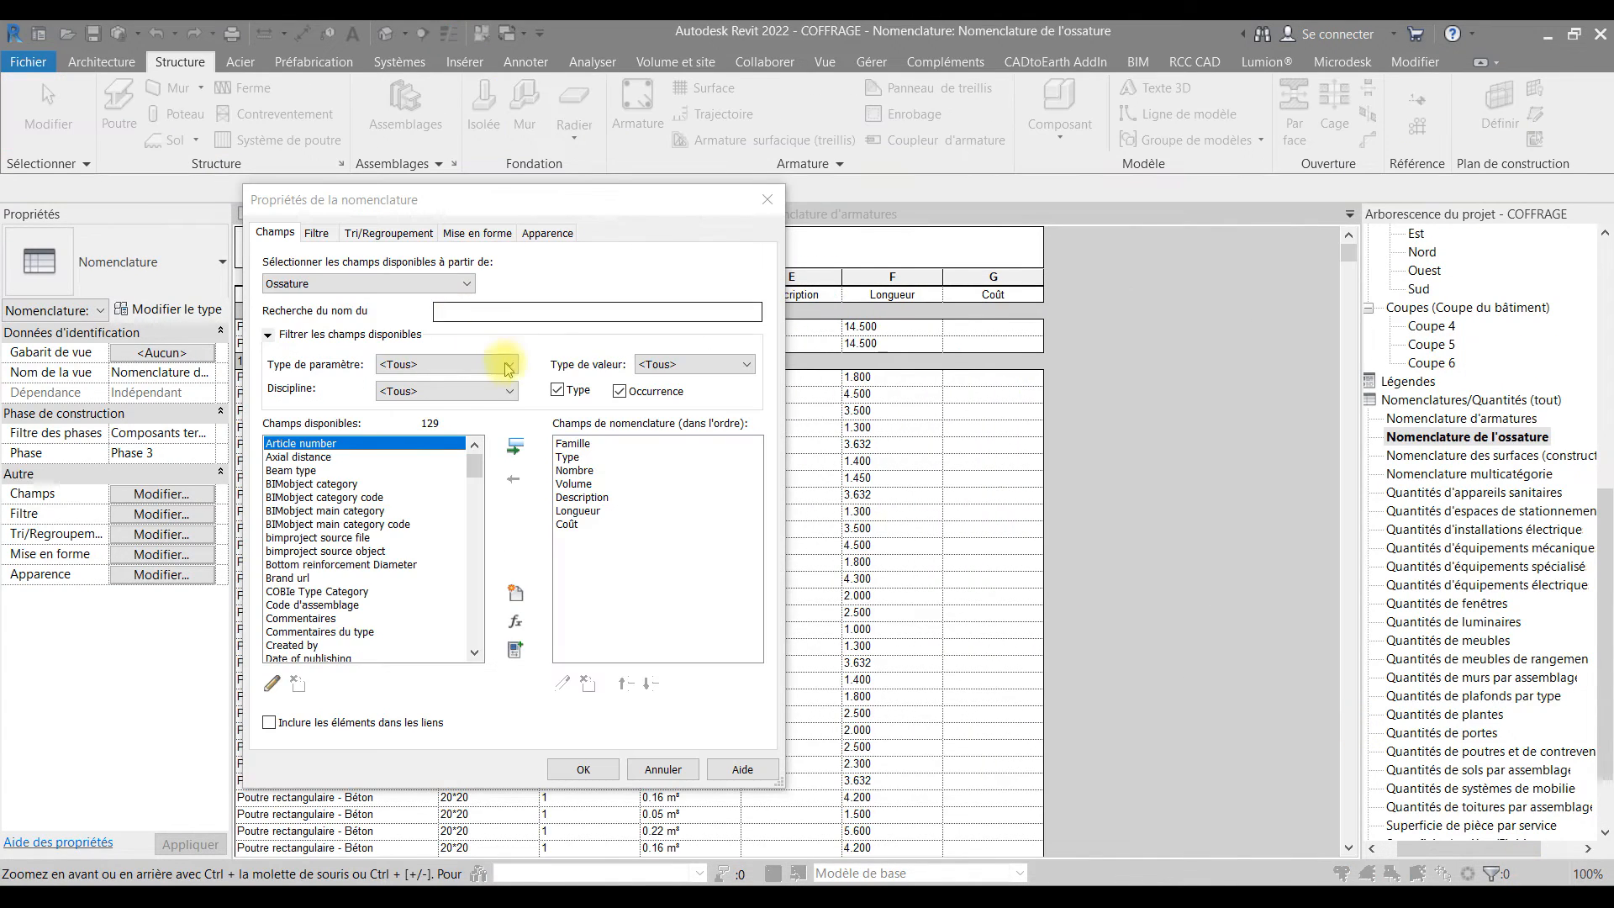
left_click(257, 288)
left_click(324, 284)
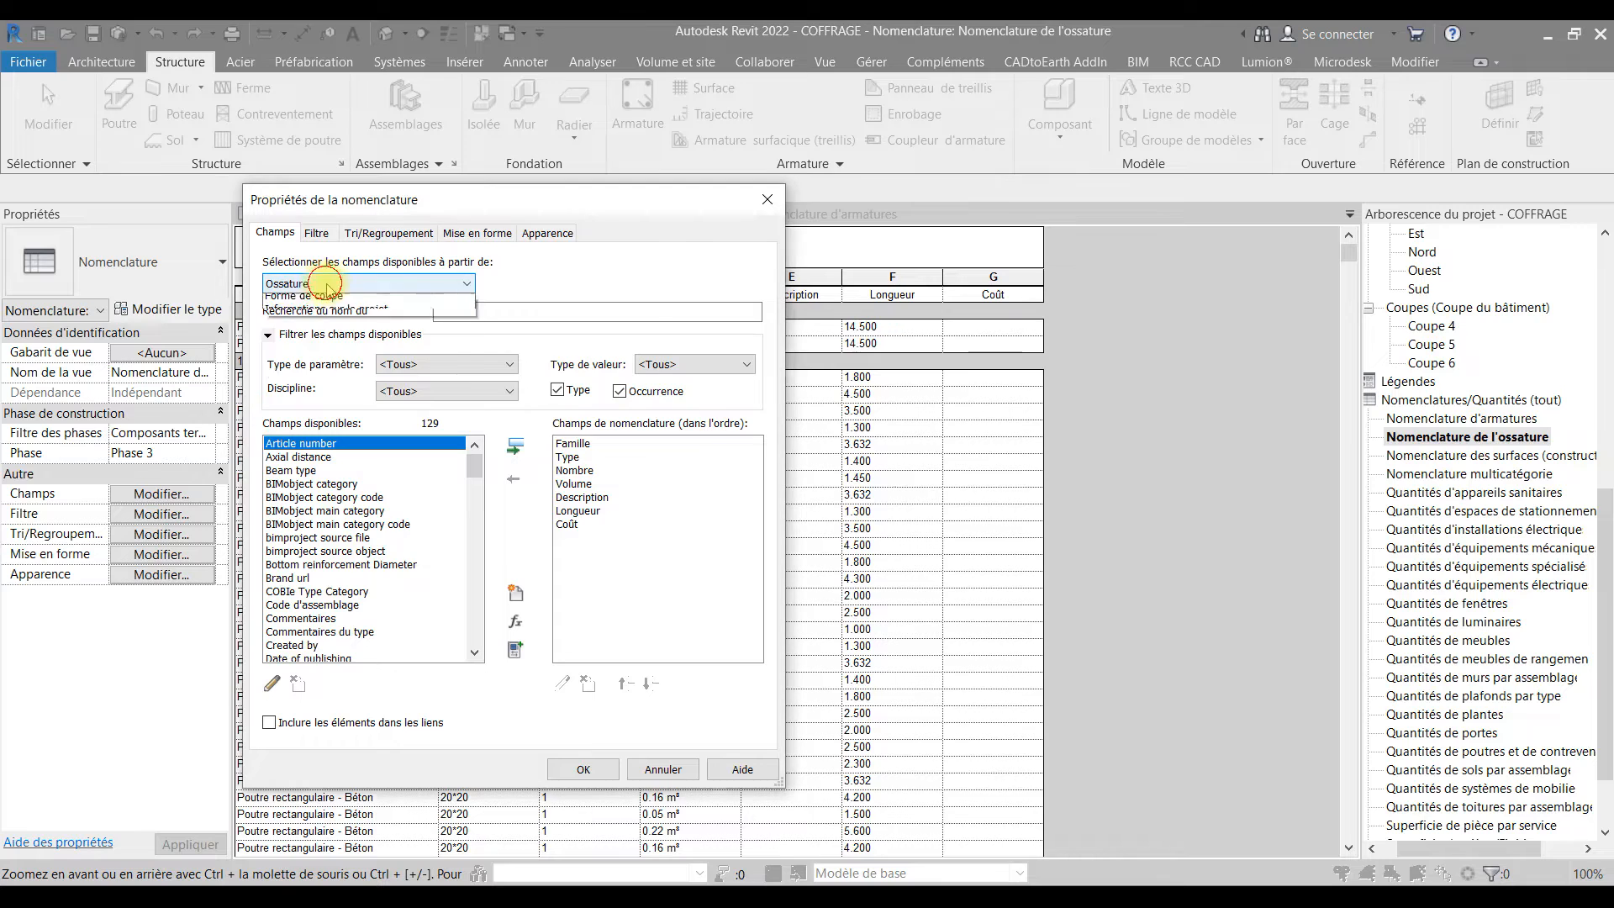
left_click(316, 285)
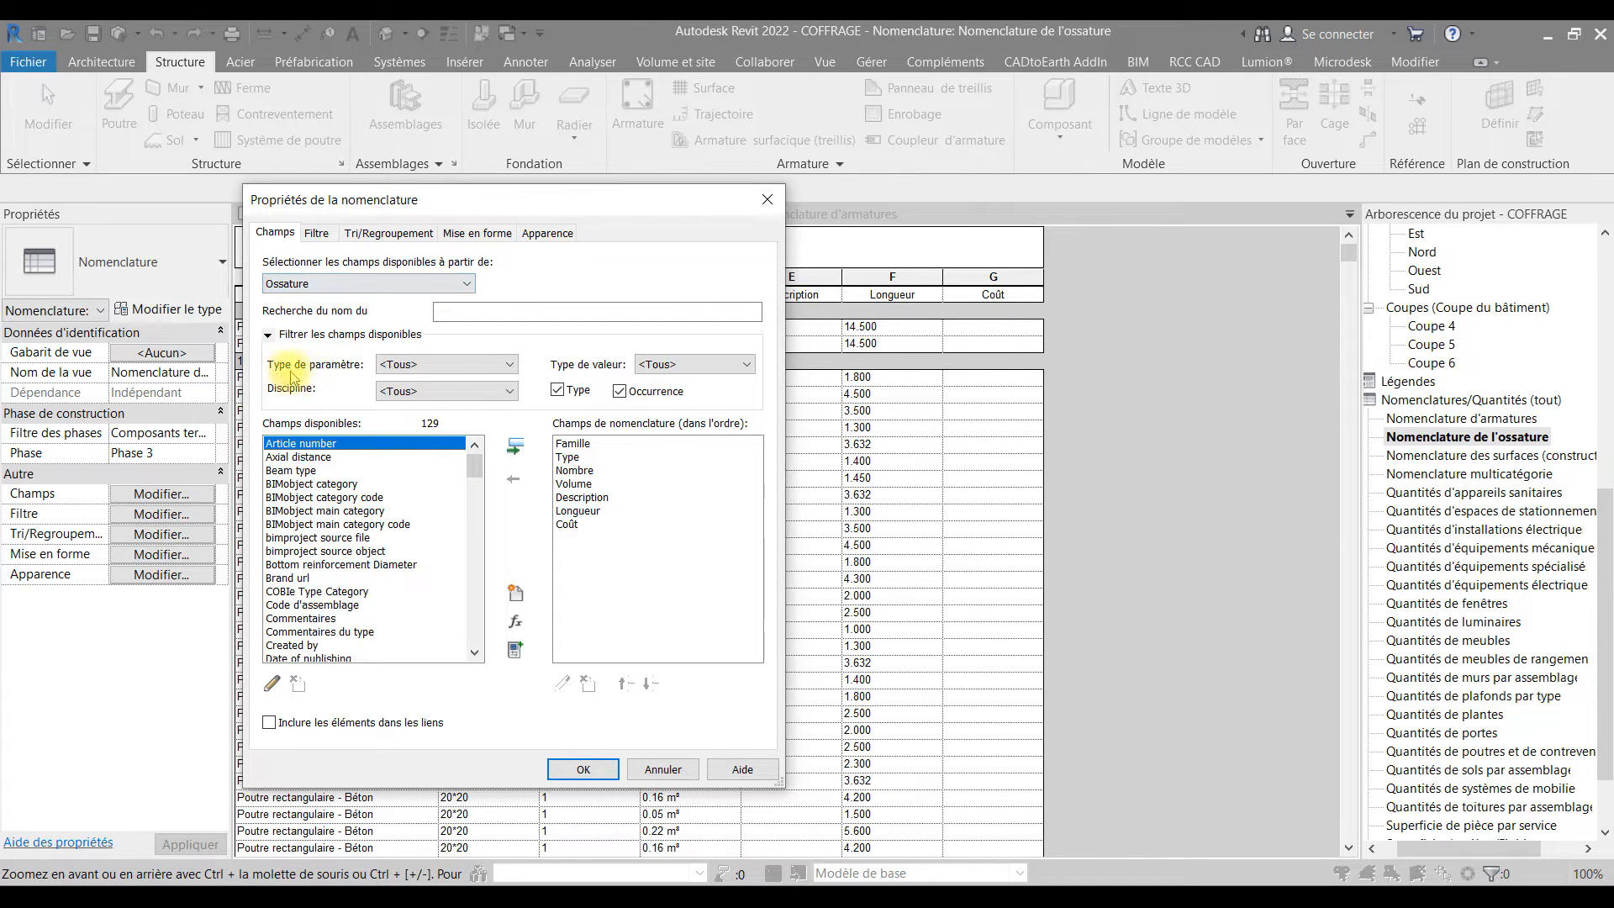
left_click(450, 365)
left_click(451, 364)
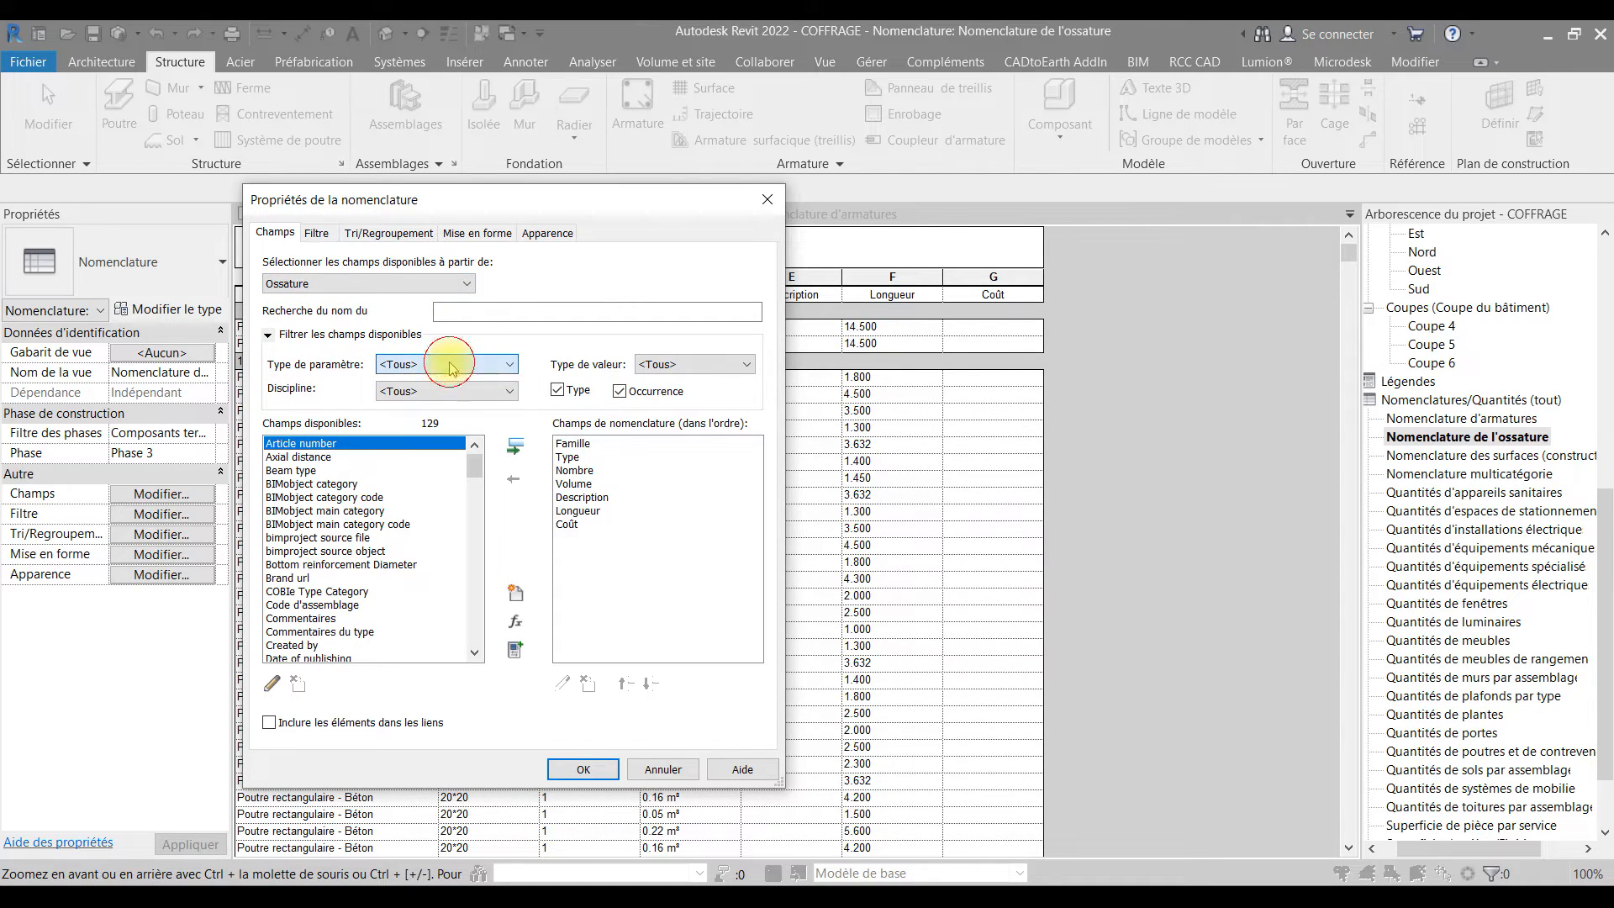
left_click(454, 392)
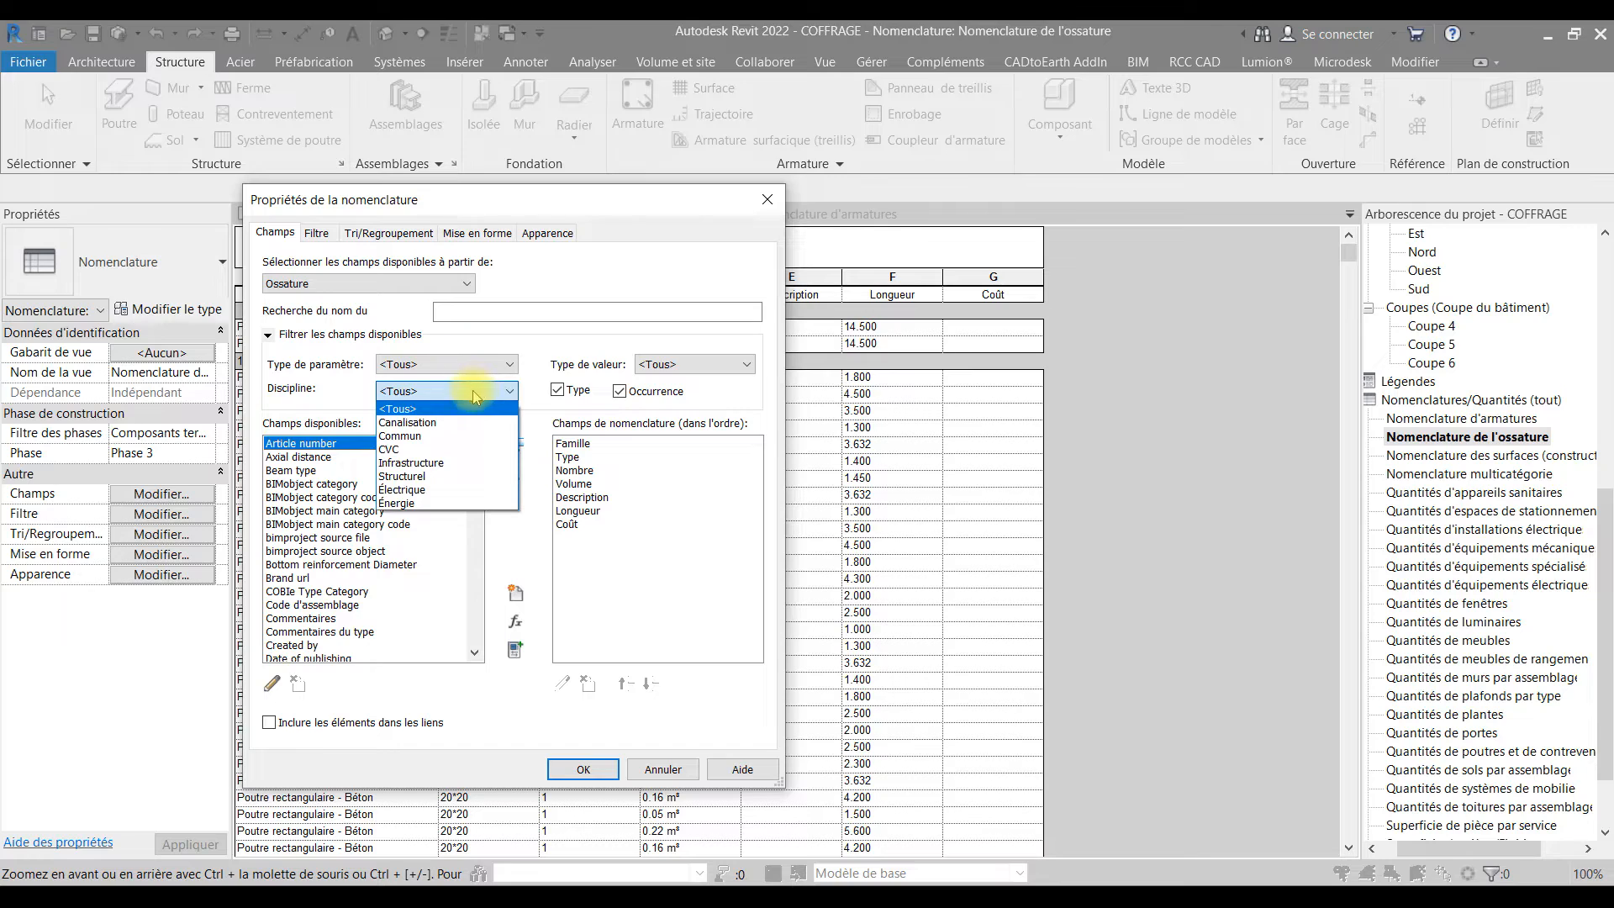
left_click(476, 392)
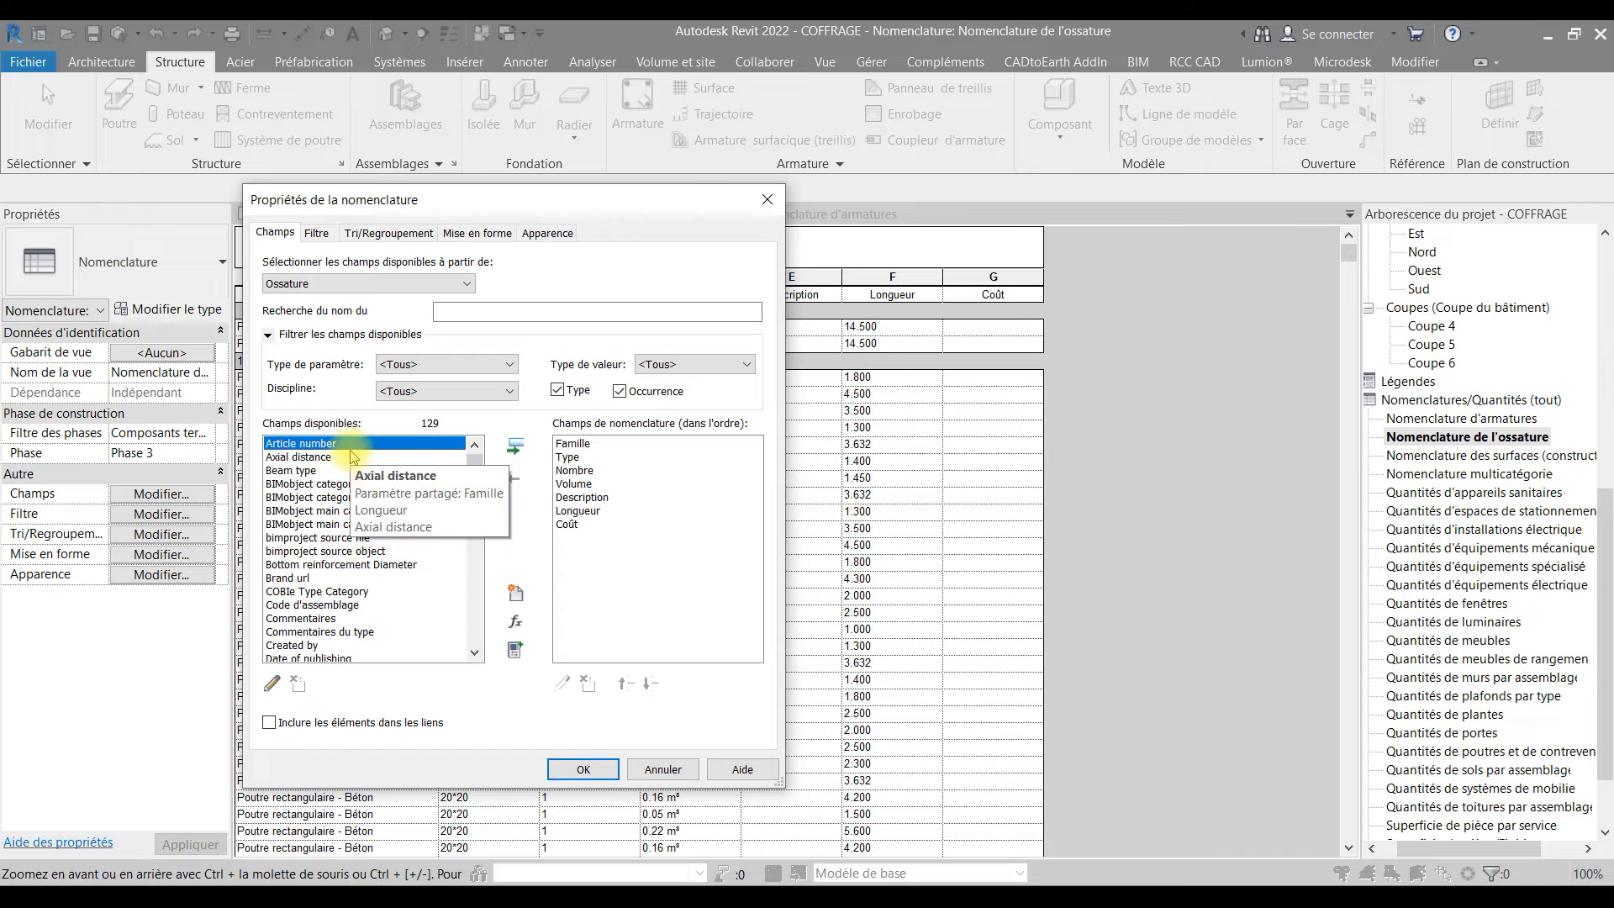
- Examine the available Ossature fields and the selected fields from Famille to Coût
scroll(367, 509, "down", 5)
scroll(367, 508, "down", 10)
scroll(344, 528, "up", 13)
left_click_drag(492, 475, 495, 462)
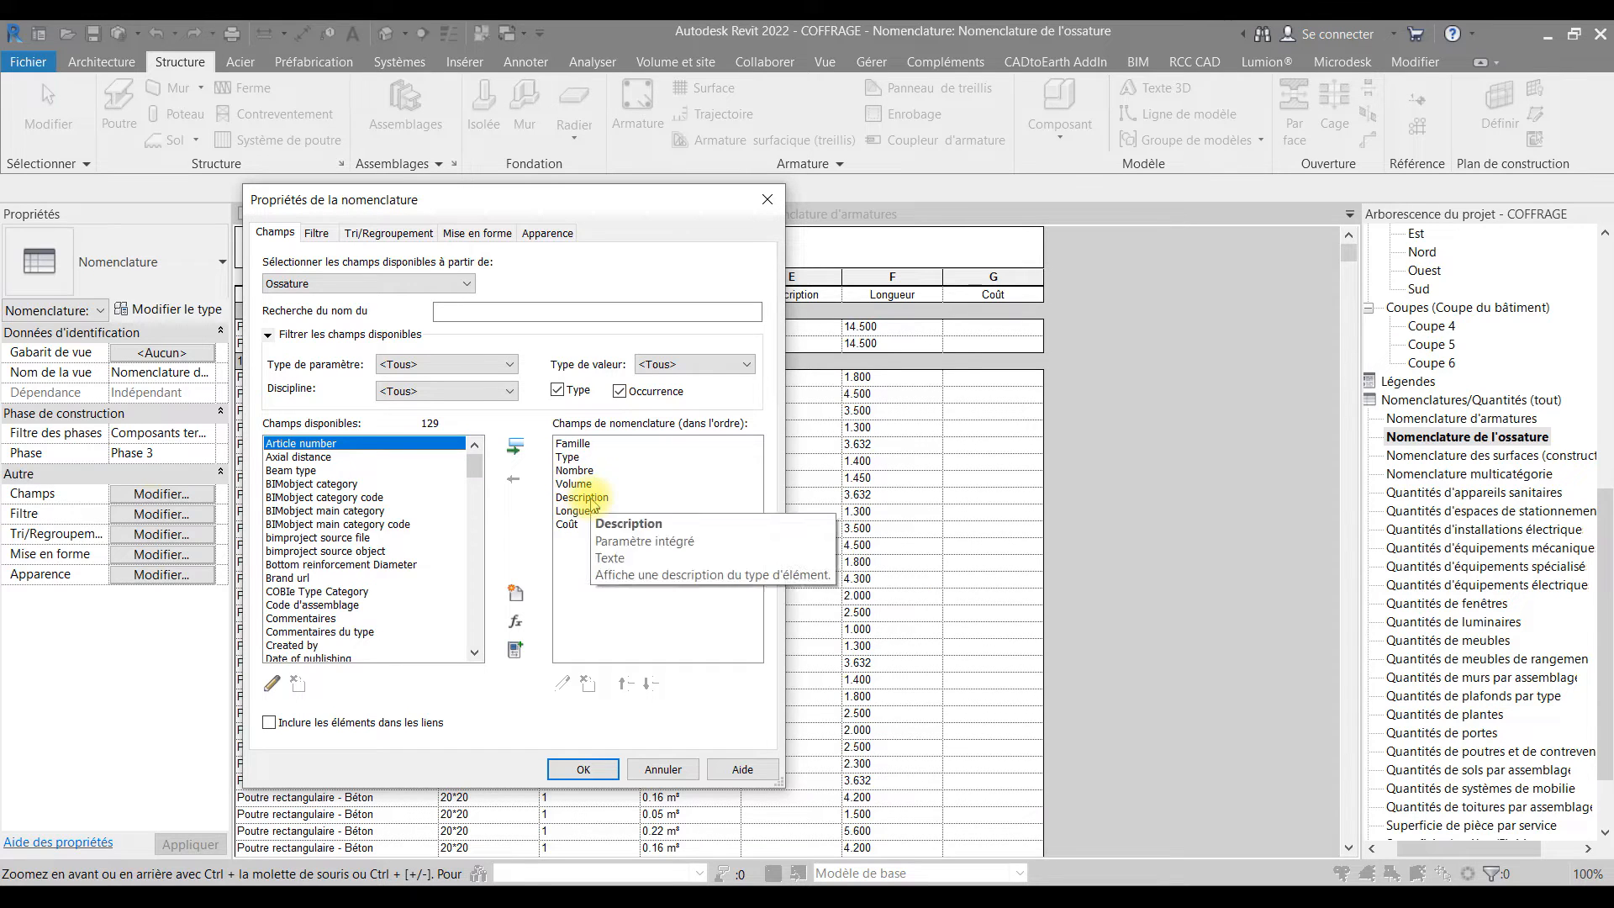
scroll(280, 559, "down", 1)
scroll(279, 559, "down", 10)
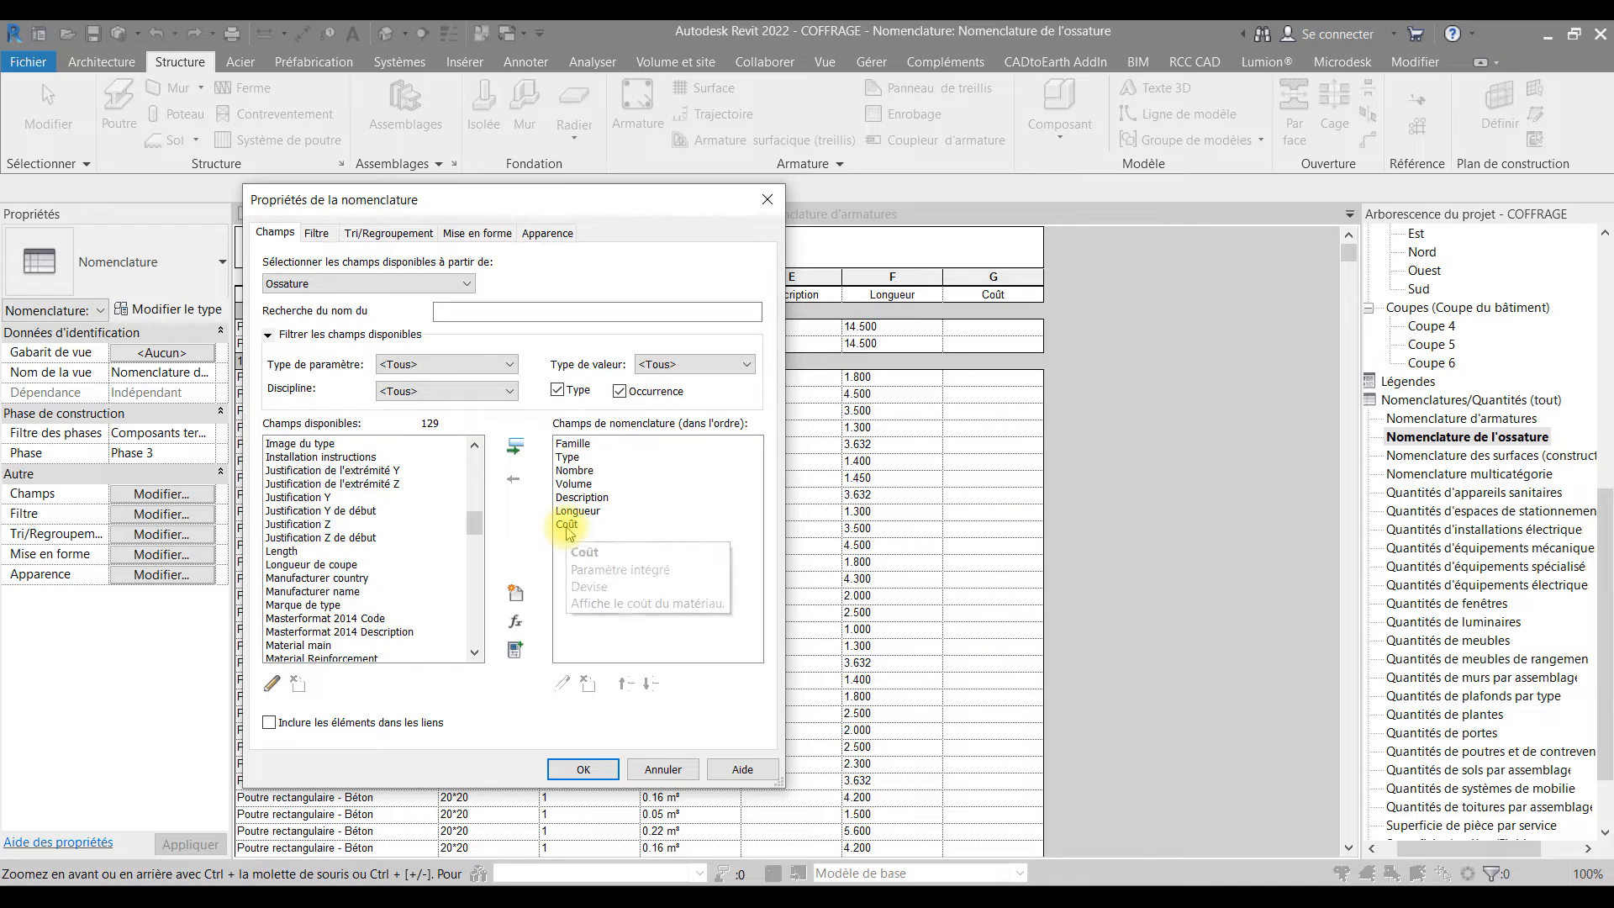
- Review the framing schedule's filter by Type, including the selectable fields and the comparison rules
left_click(316, 232)
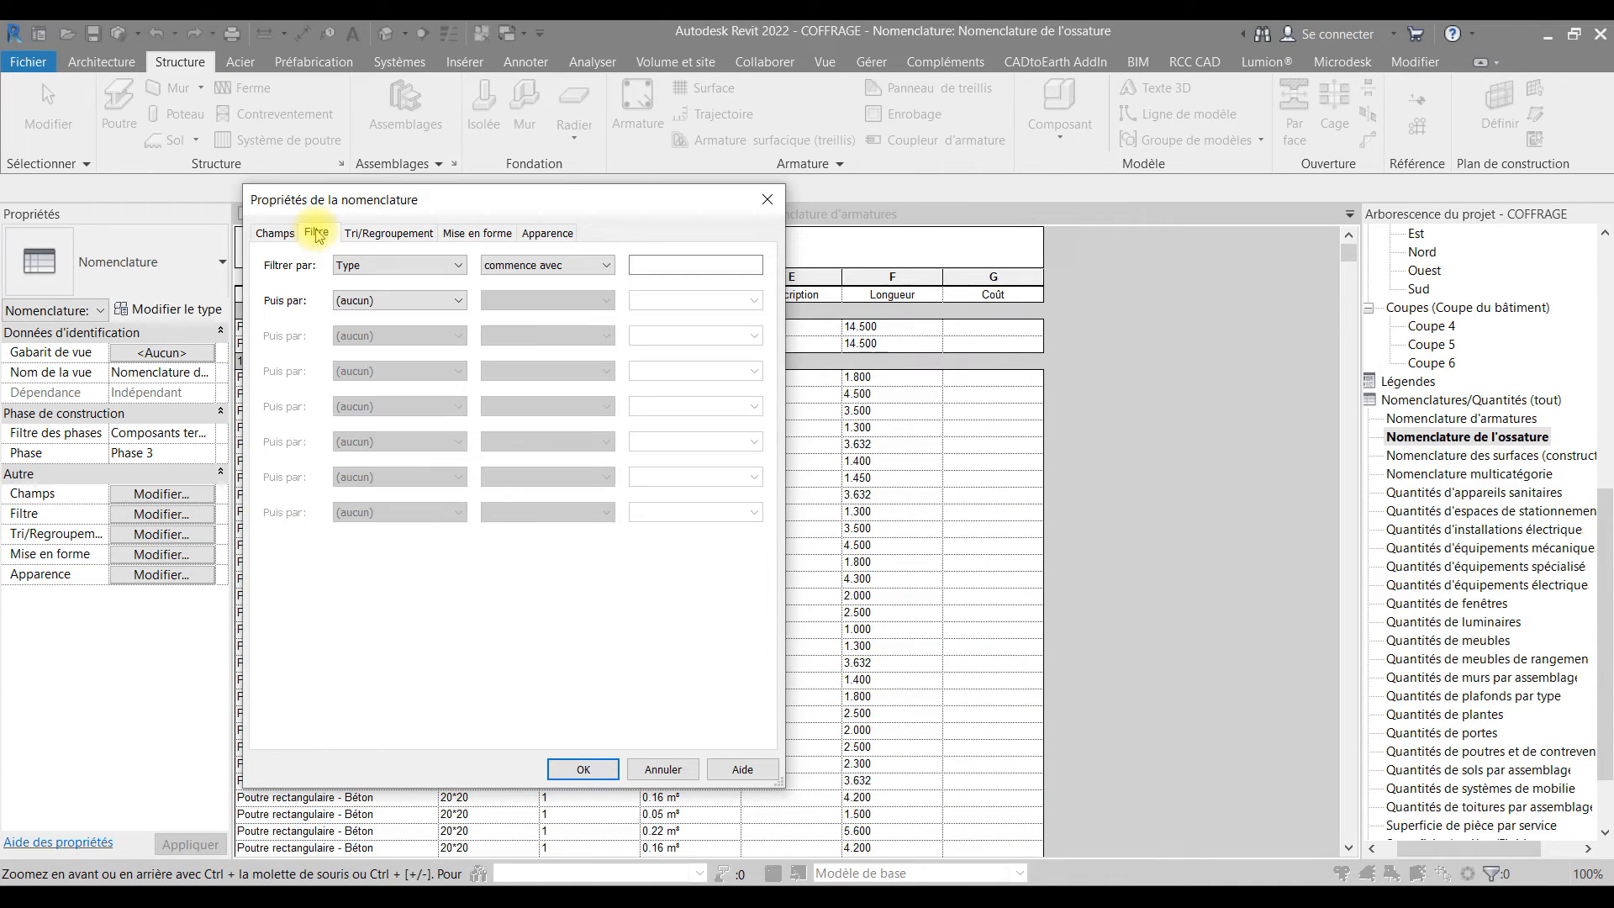
left_click(455, 265)
left_click(455, 267)
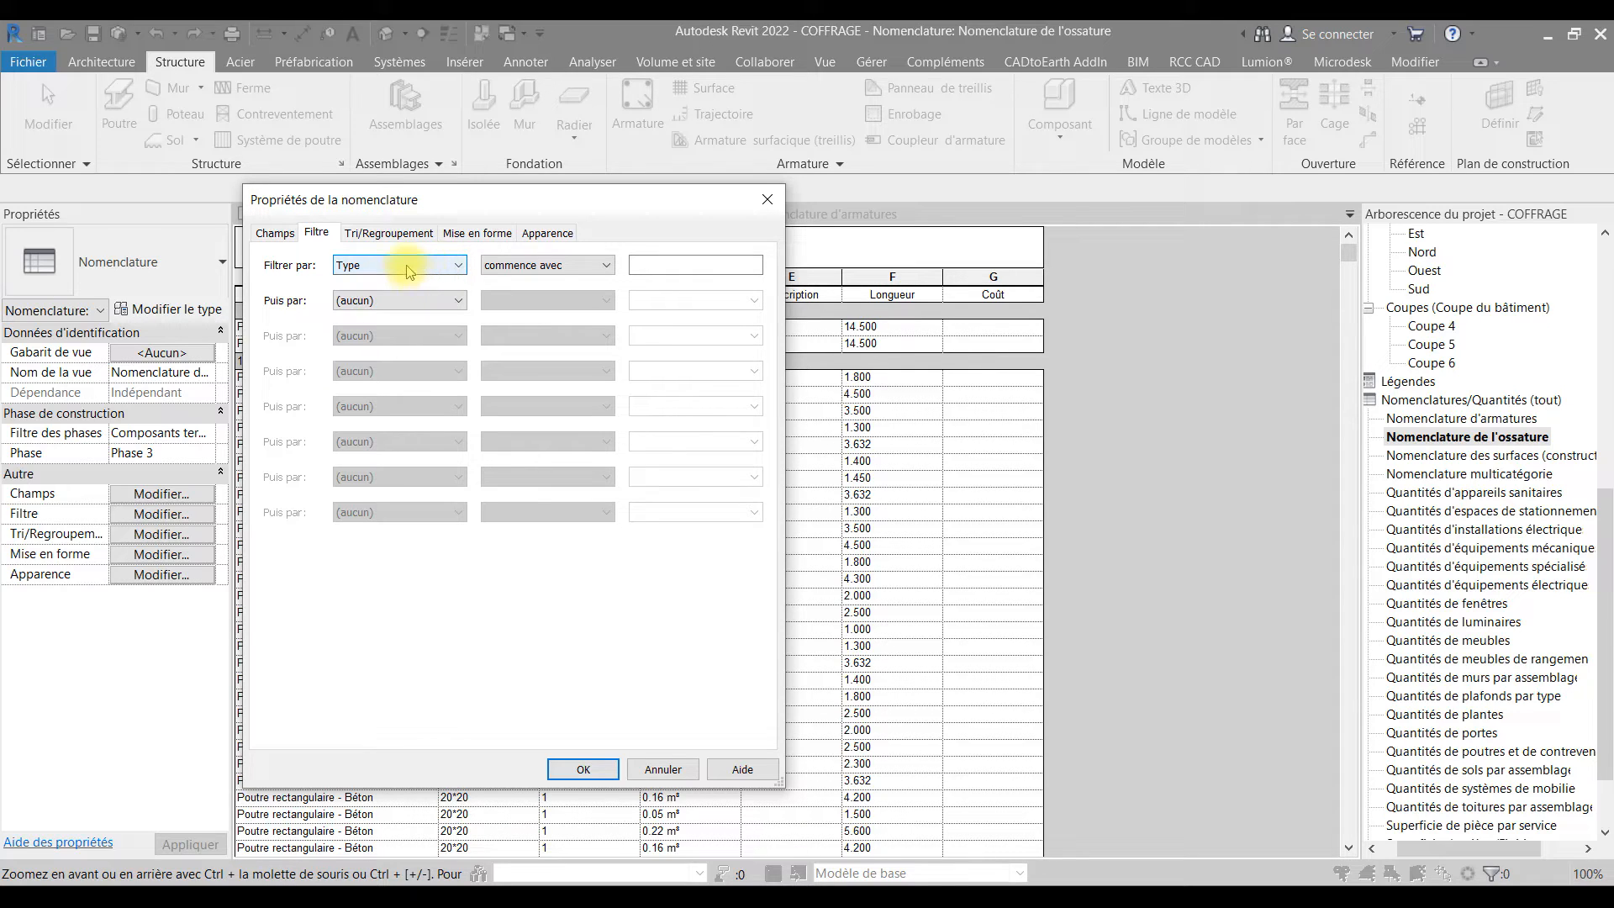
left_click(372, 267)
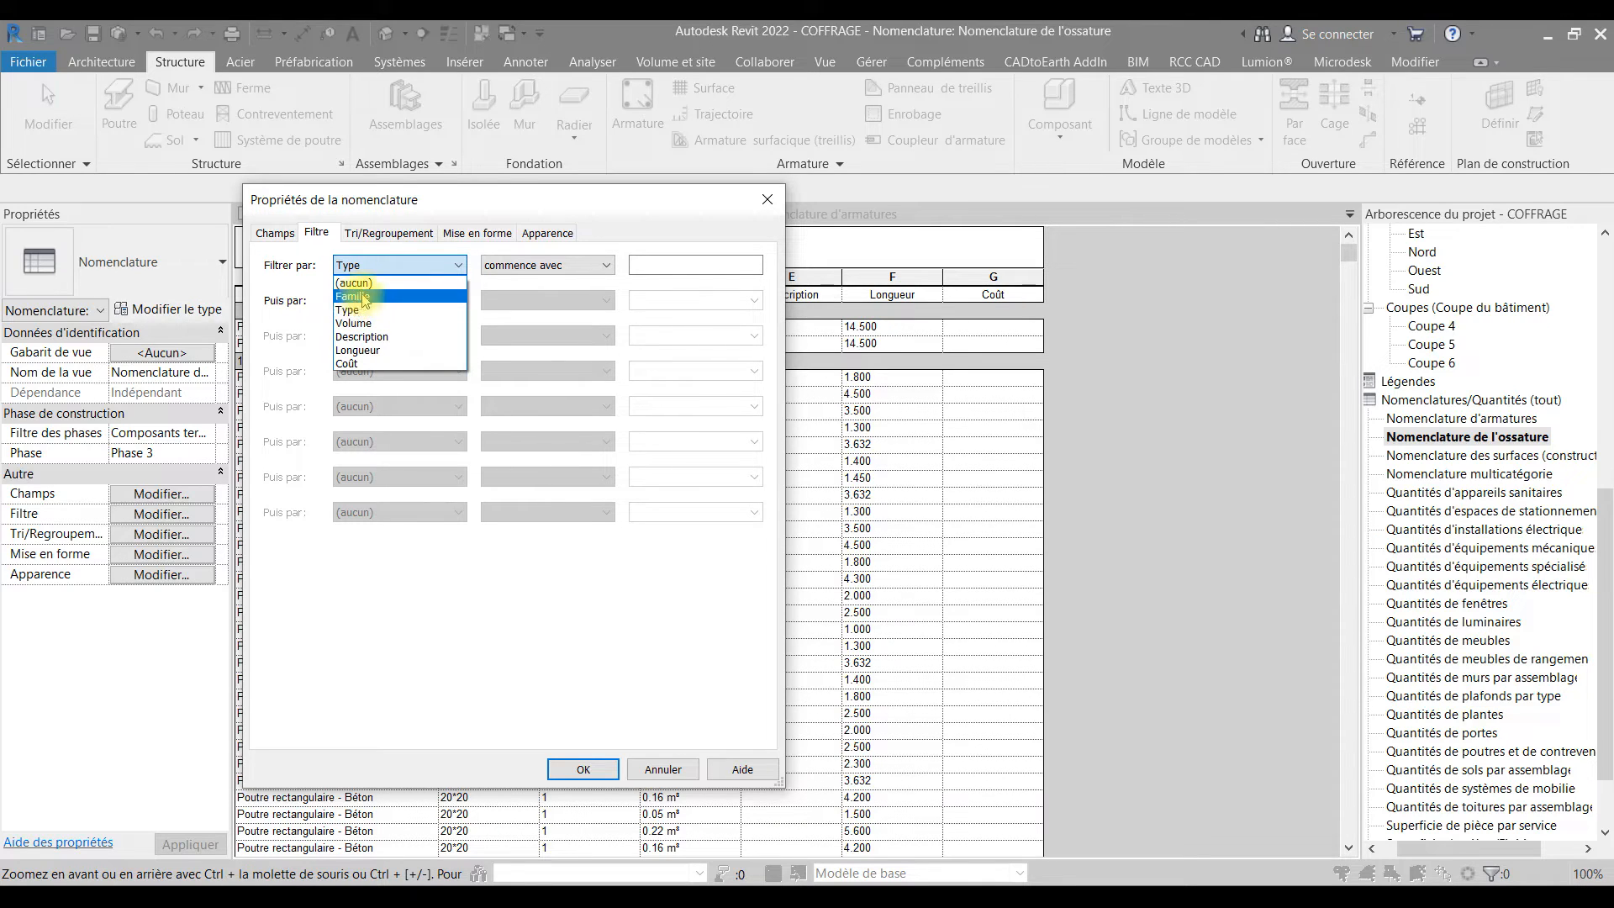
left_click(373, 265)
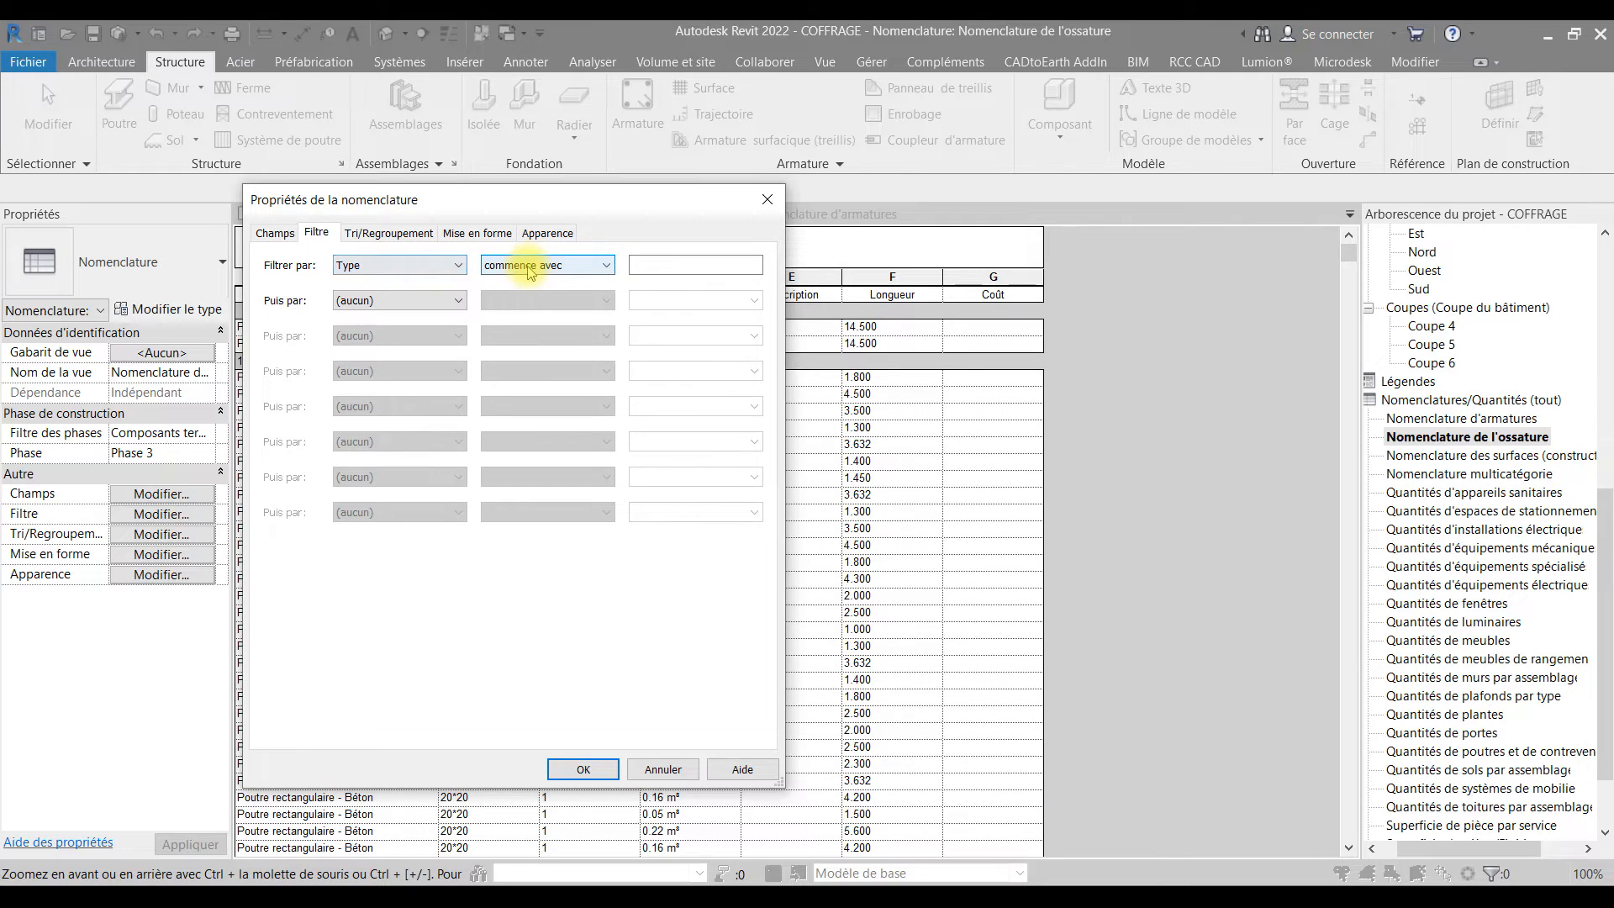
left_click(551, 264)
left_click(685, 265)
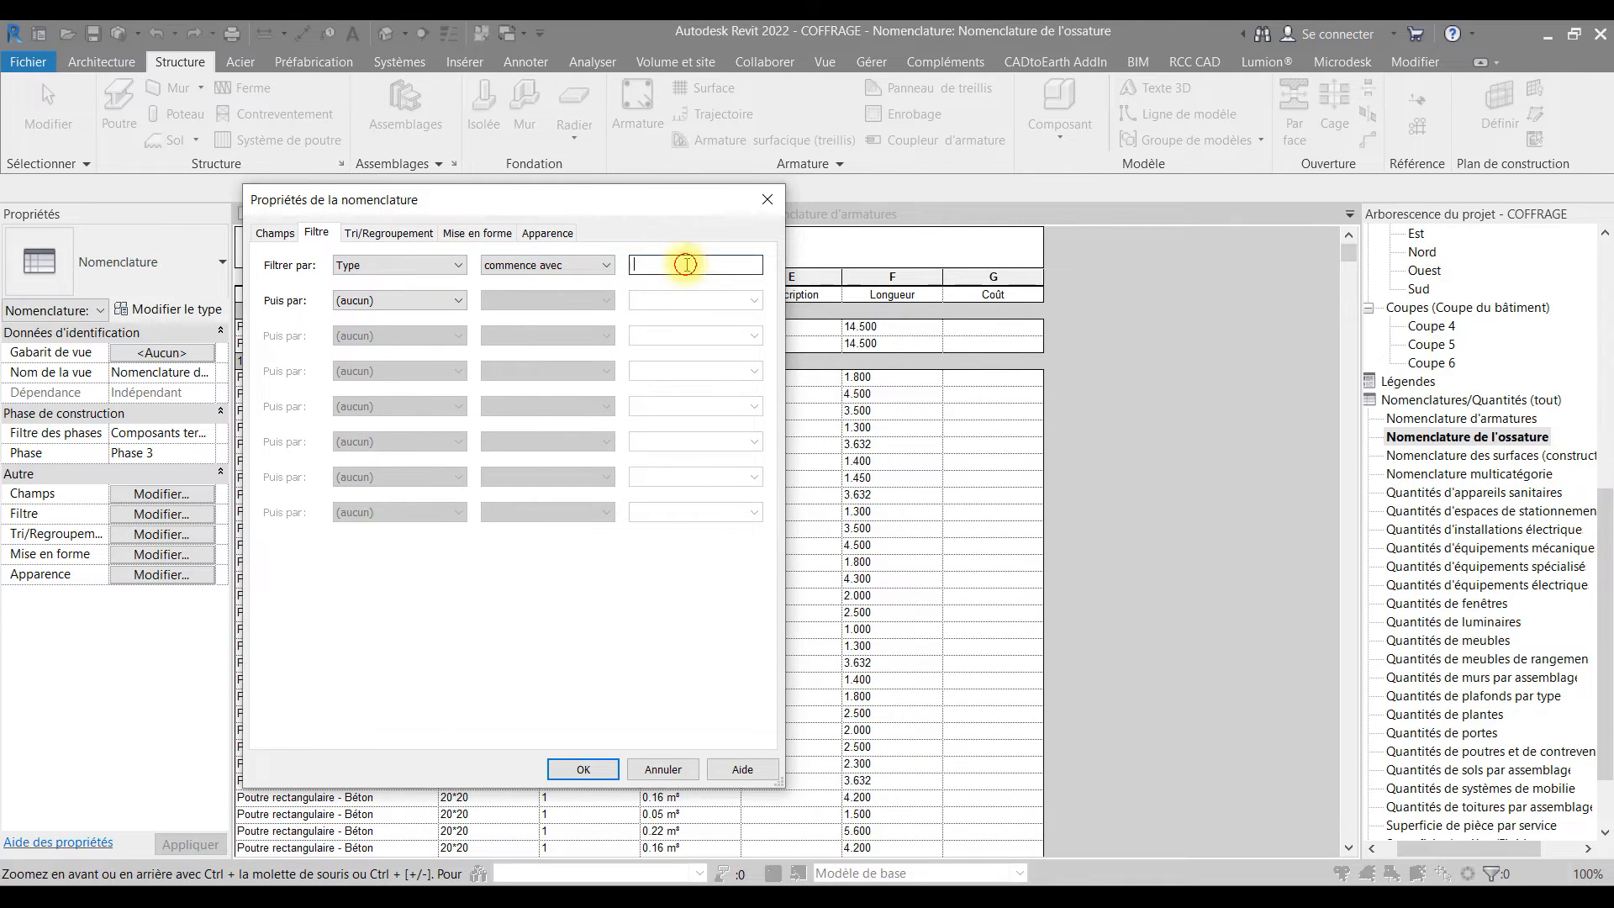
left_click(586, 265)
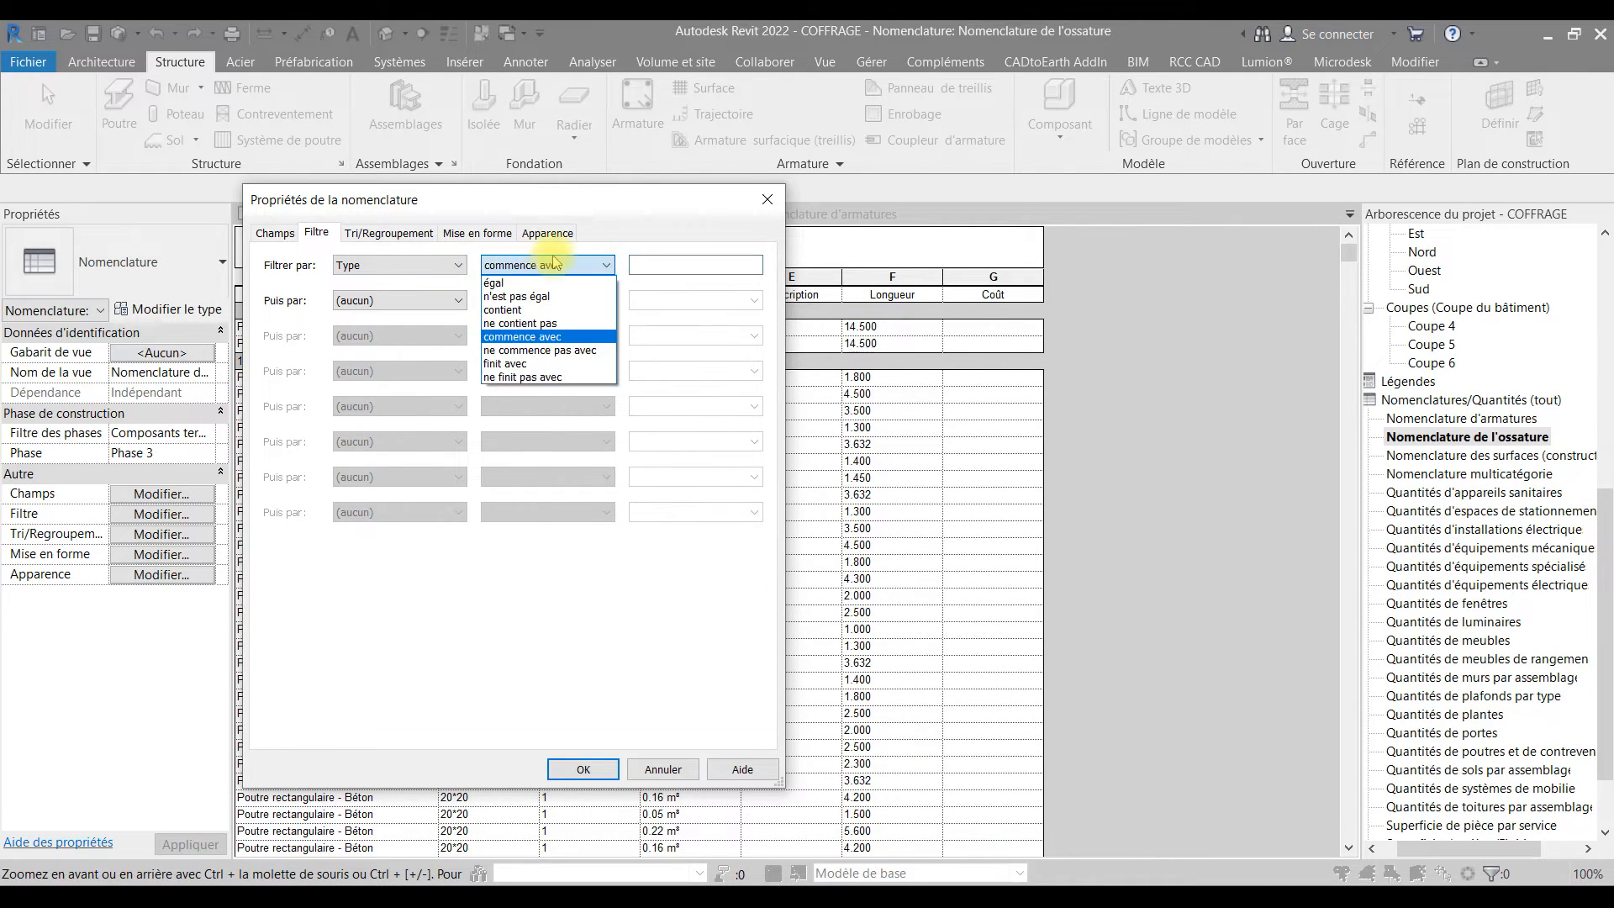
- Review the framing schedule's sorting by Type and its group footer options
left_click(382, 235)
left_click(387, 235)
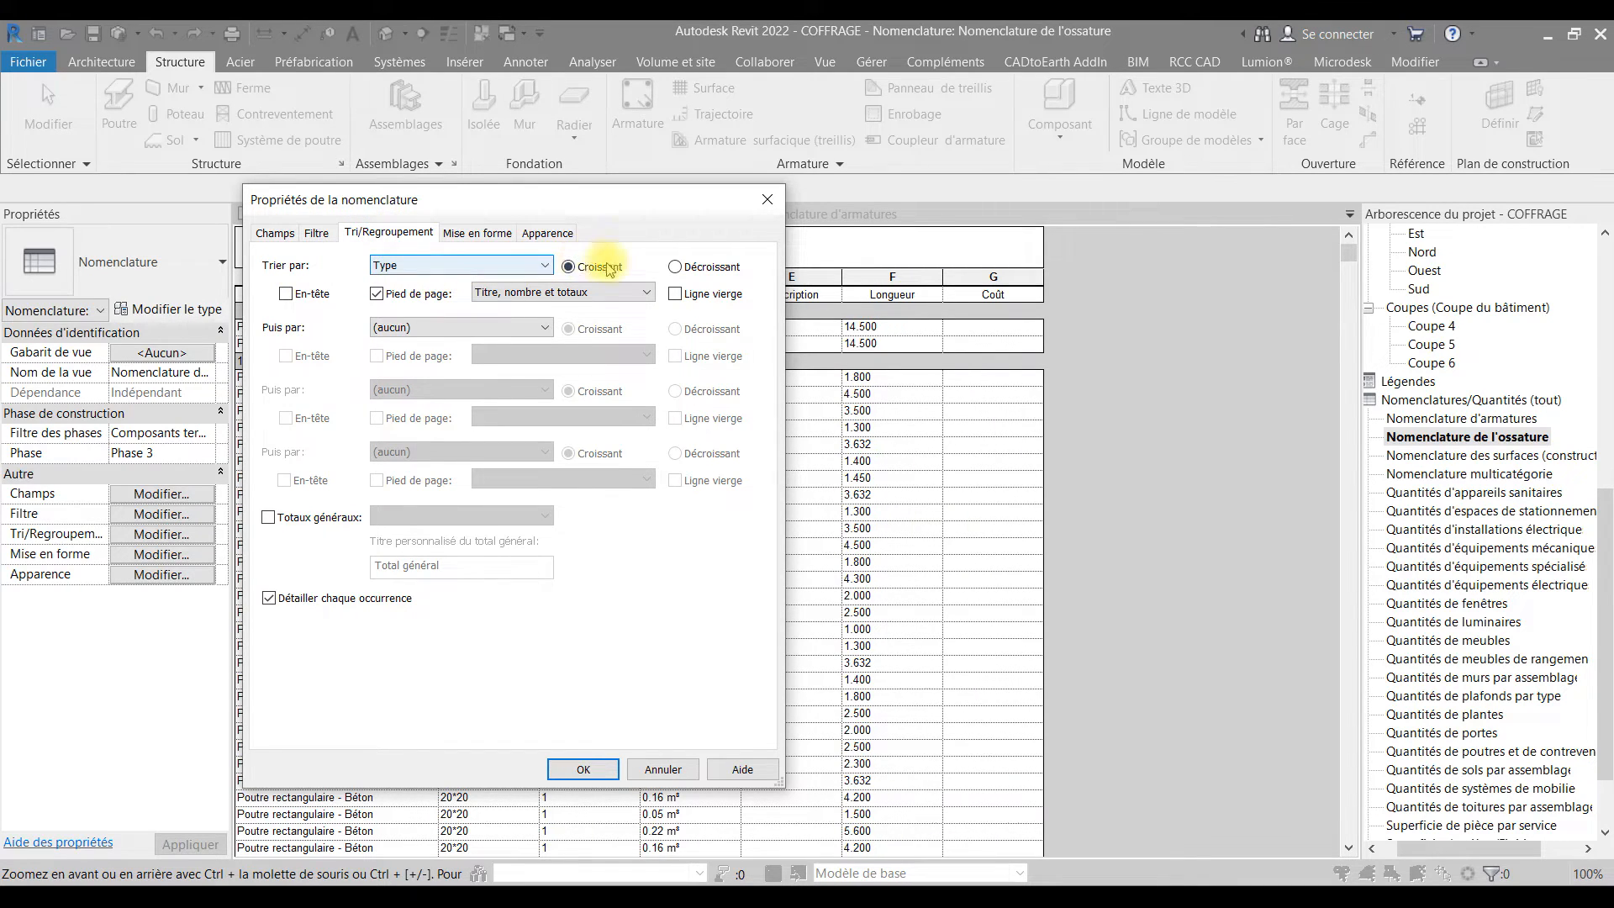
left_click(533, 291)
left_click(593, 304)
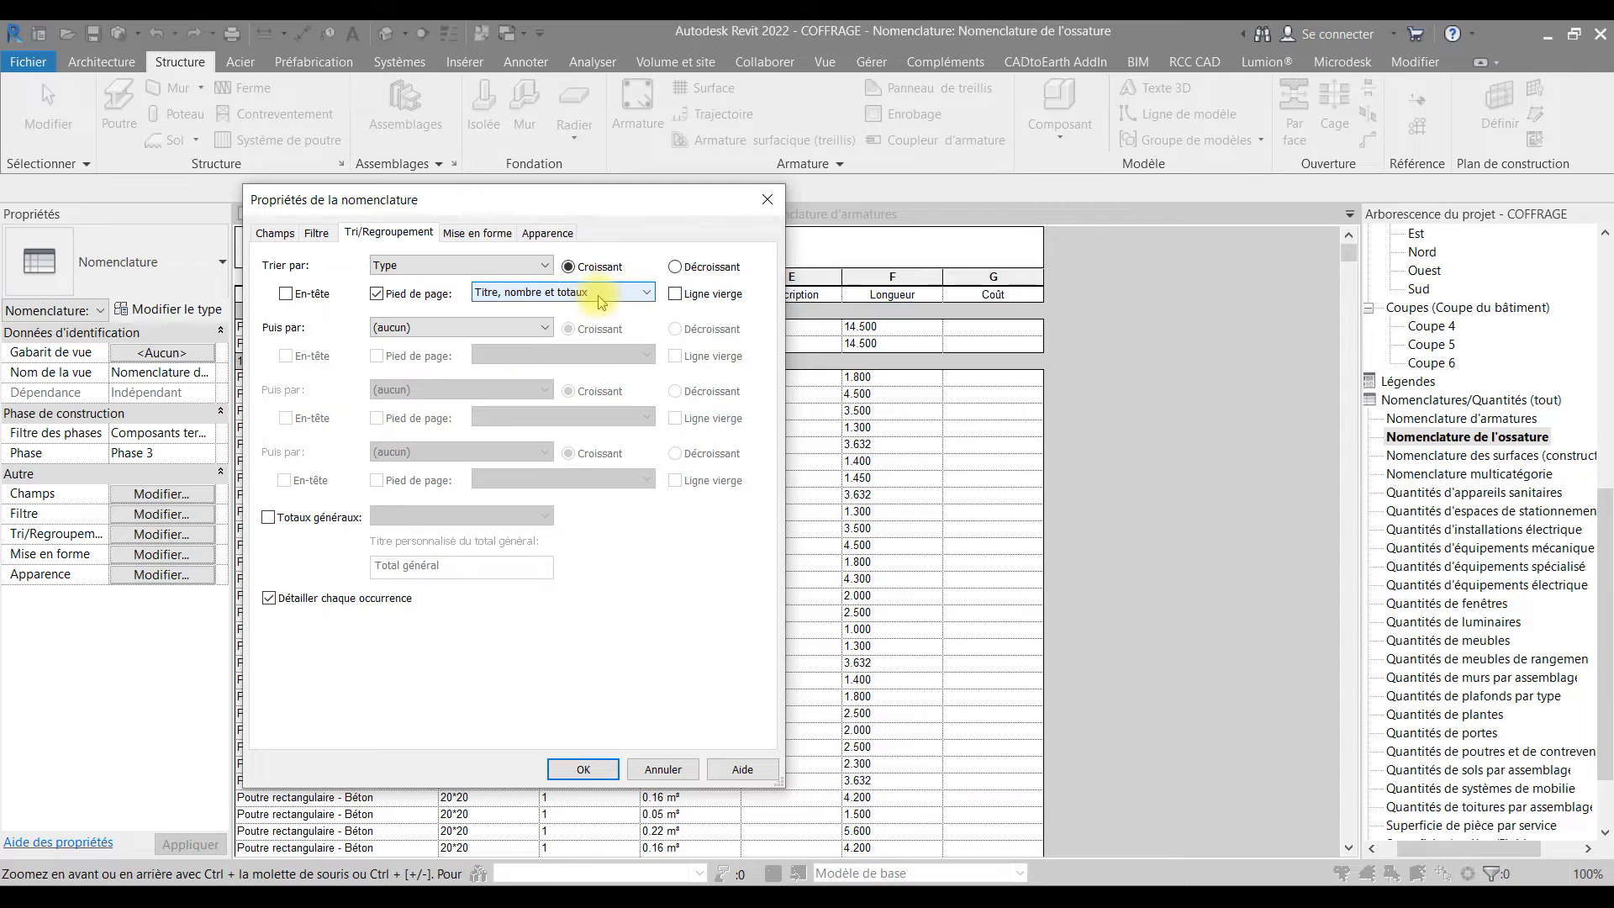
- Format the framing schedule's Coût field with Calculer les totaux and apply the schedule properties
left_click(478, 234)
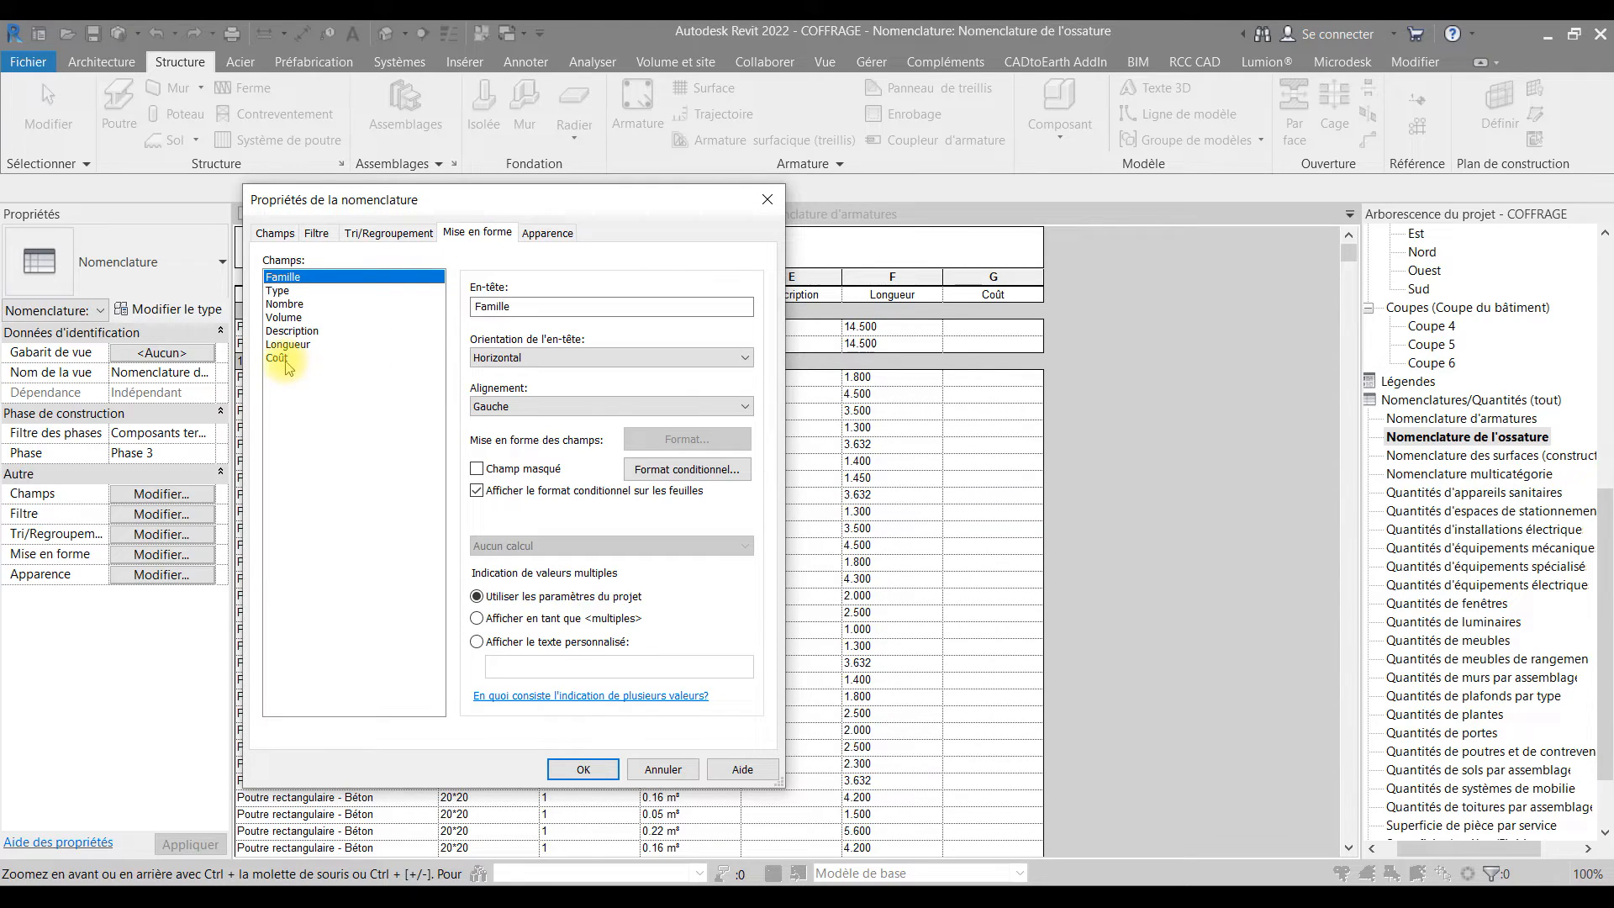
left_click(280, 359)
left_click(543, 547)
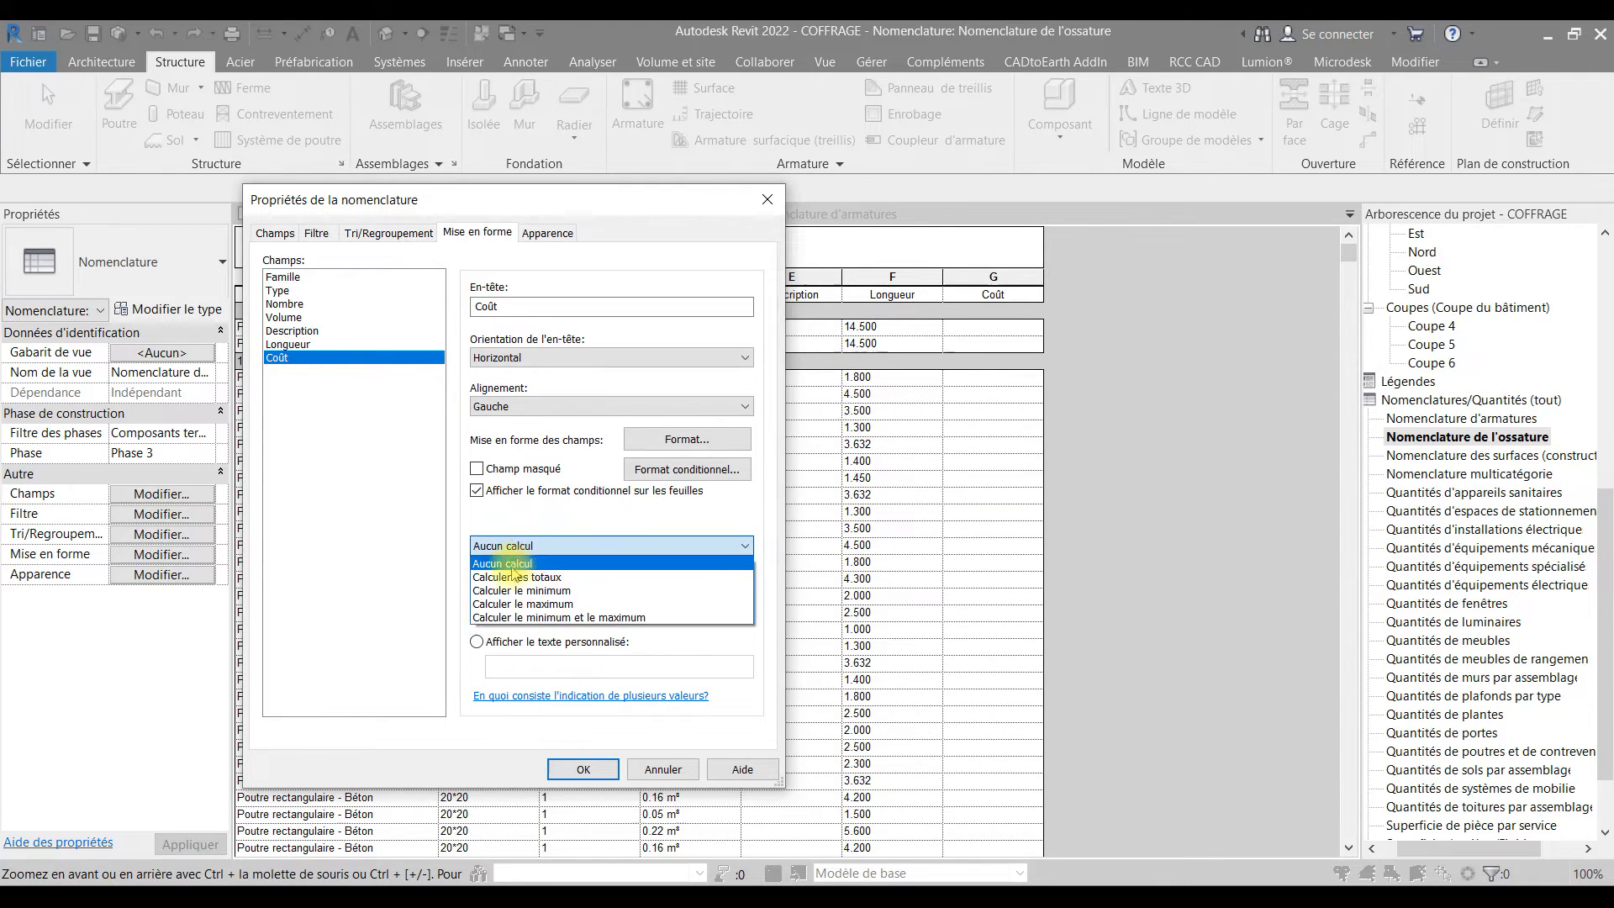
left_click(543, 578)
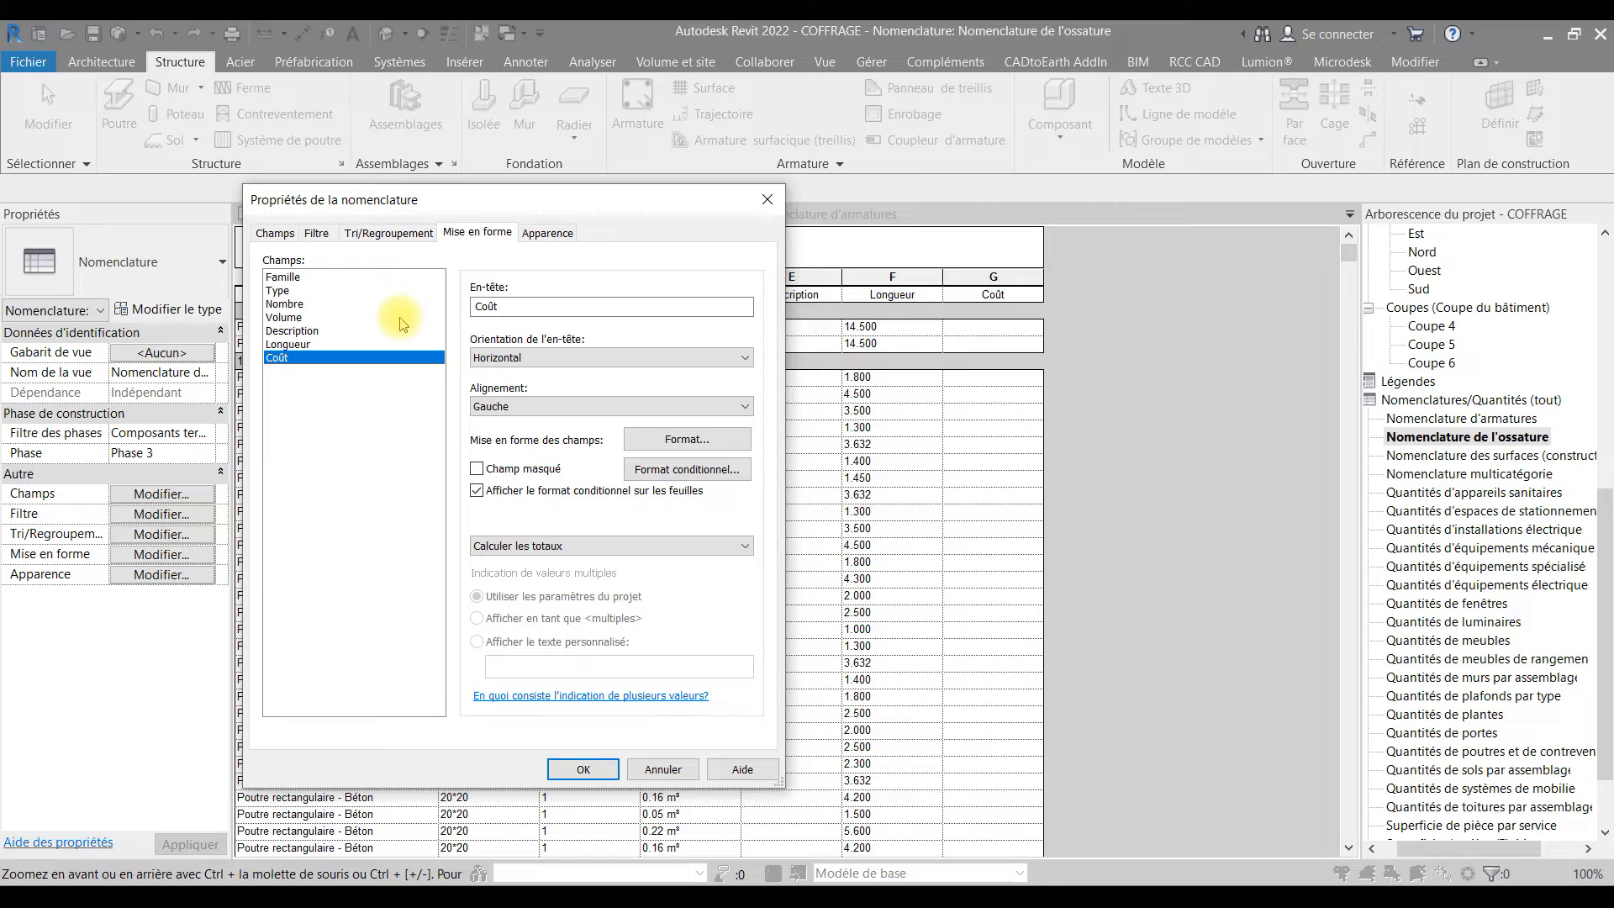
left_click(592, 767)
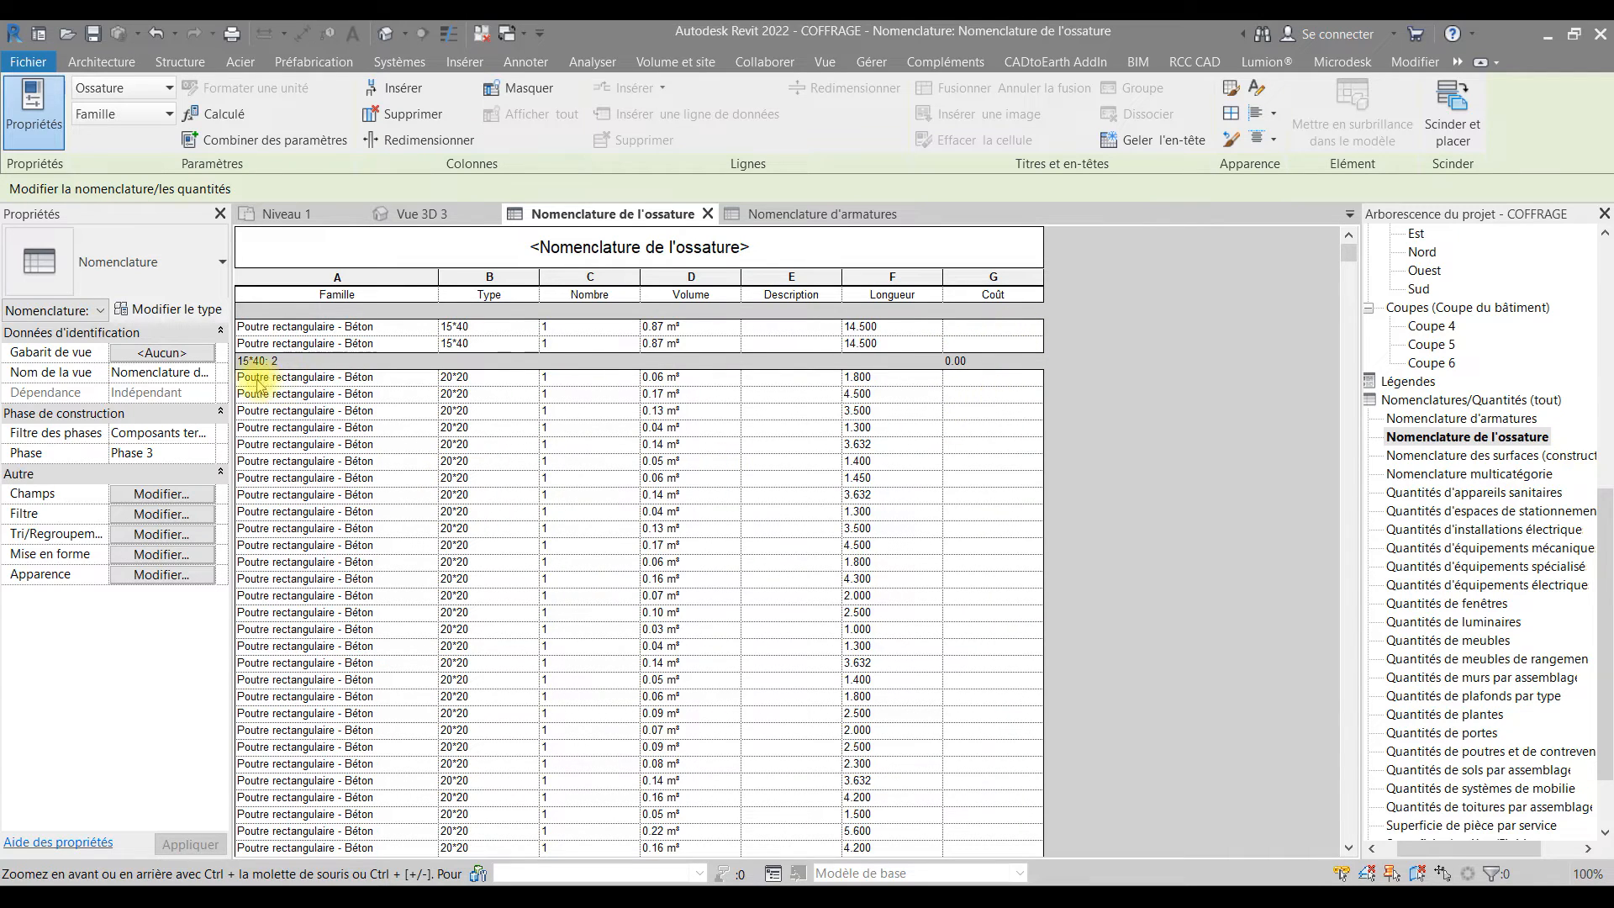
- Examine the framing schedule's rows and group totals for each beam, HOURDIS, linteau and POUTRELLE type
scroll(517, 490, "down", 1)
scroll(529, 483, "down", 6)
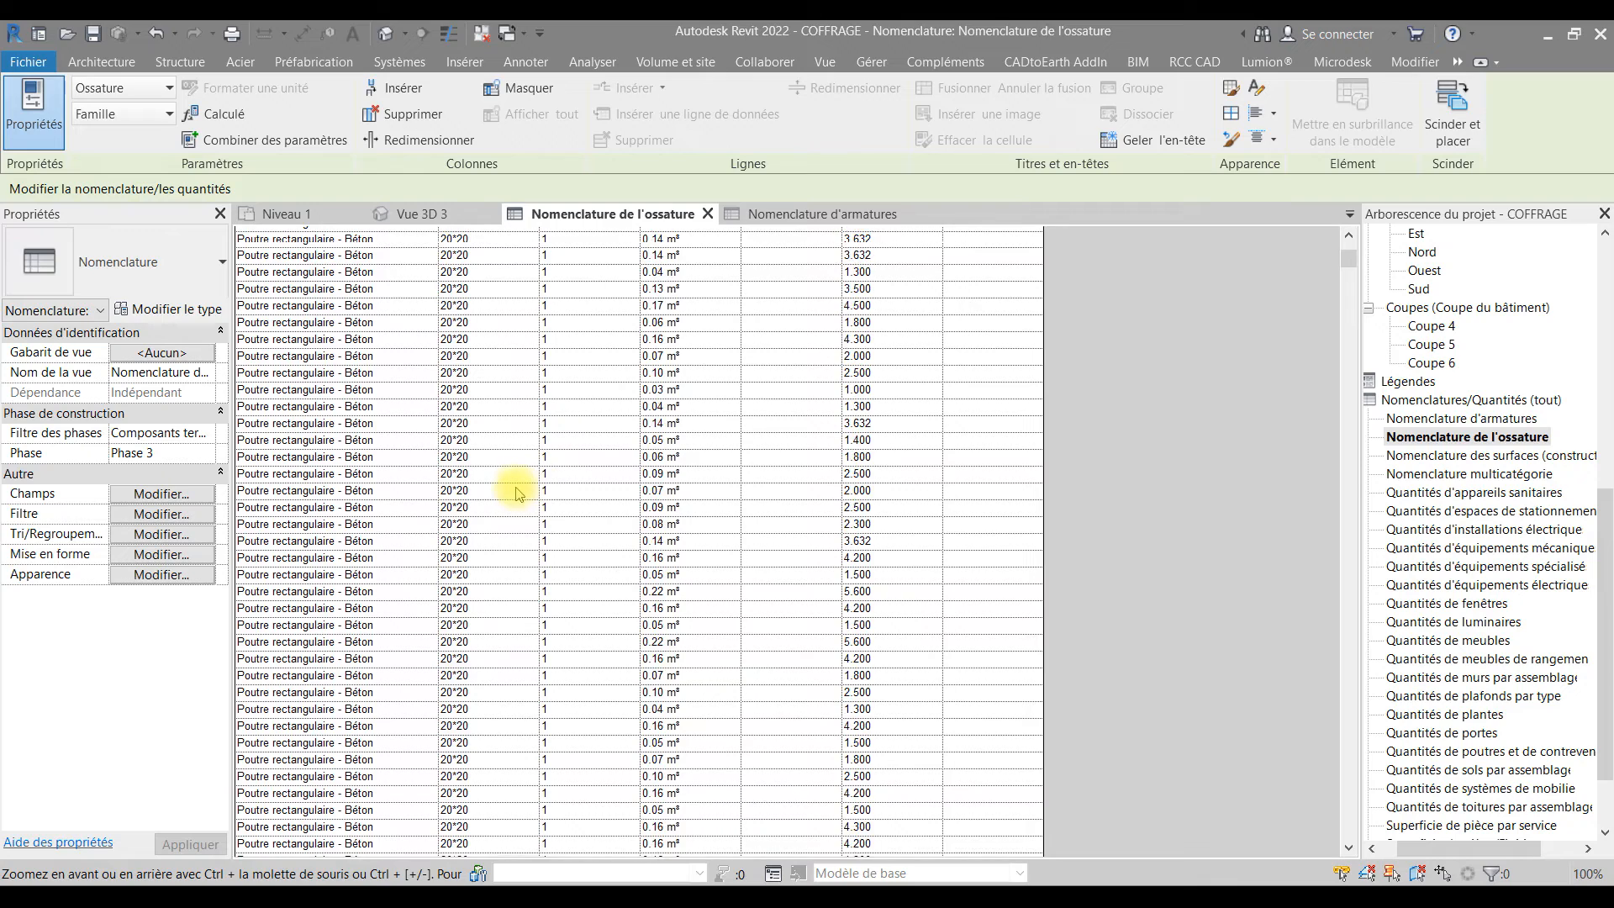
left_click_drag(1349, 274, 1350, 325)
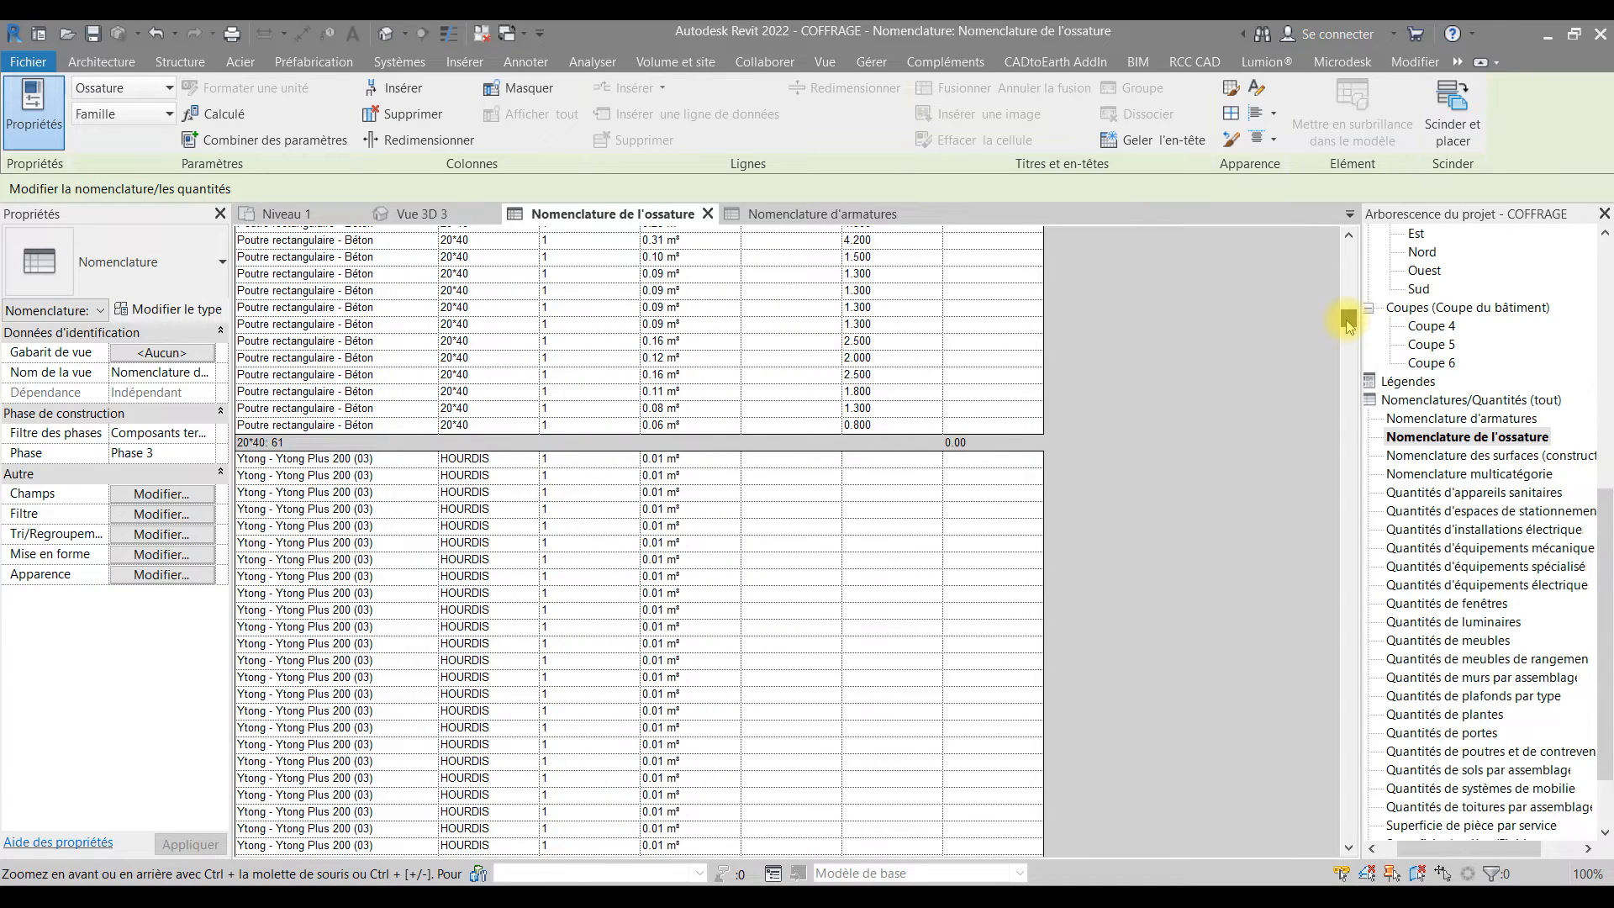
left_click_drag(1348, 323, 1345, 320)
left_click_drag(1347, 320, 1347, 475)
mouse_move(1353, 562)
left_mouse_down()
mouse_move(1349, 544)
mouse_move(1349, 588)
left_mouse_up()
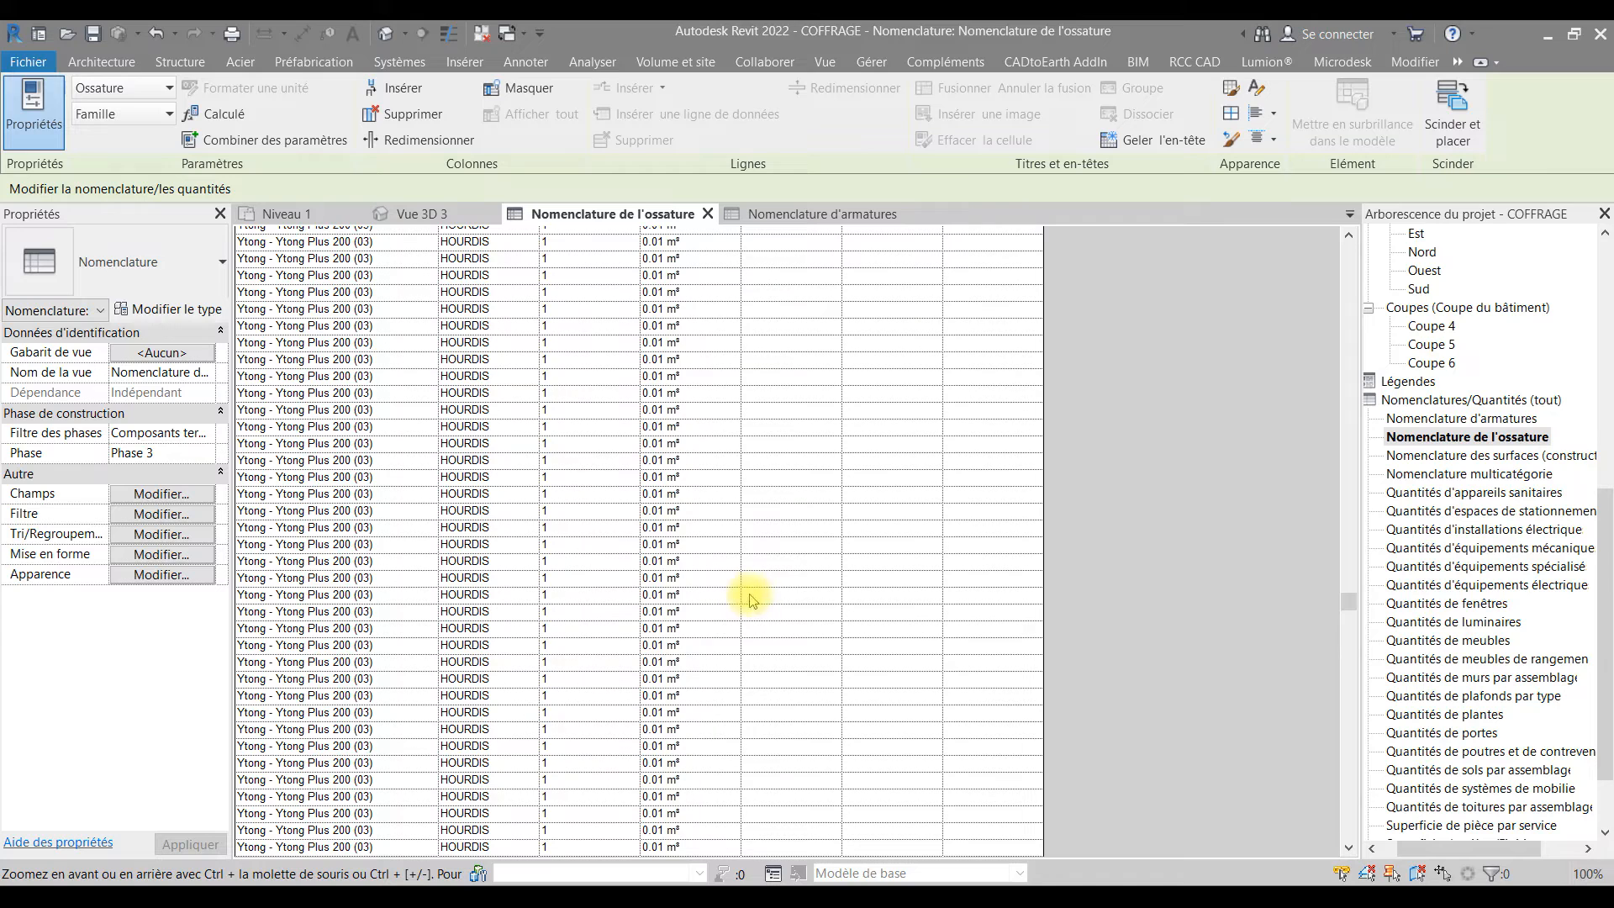
left_click_drag(1347, 616, 1355, 787)
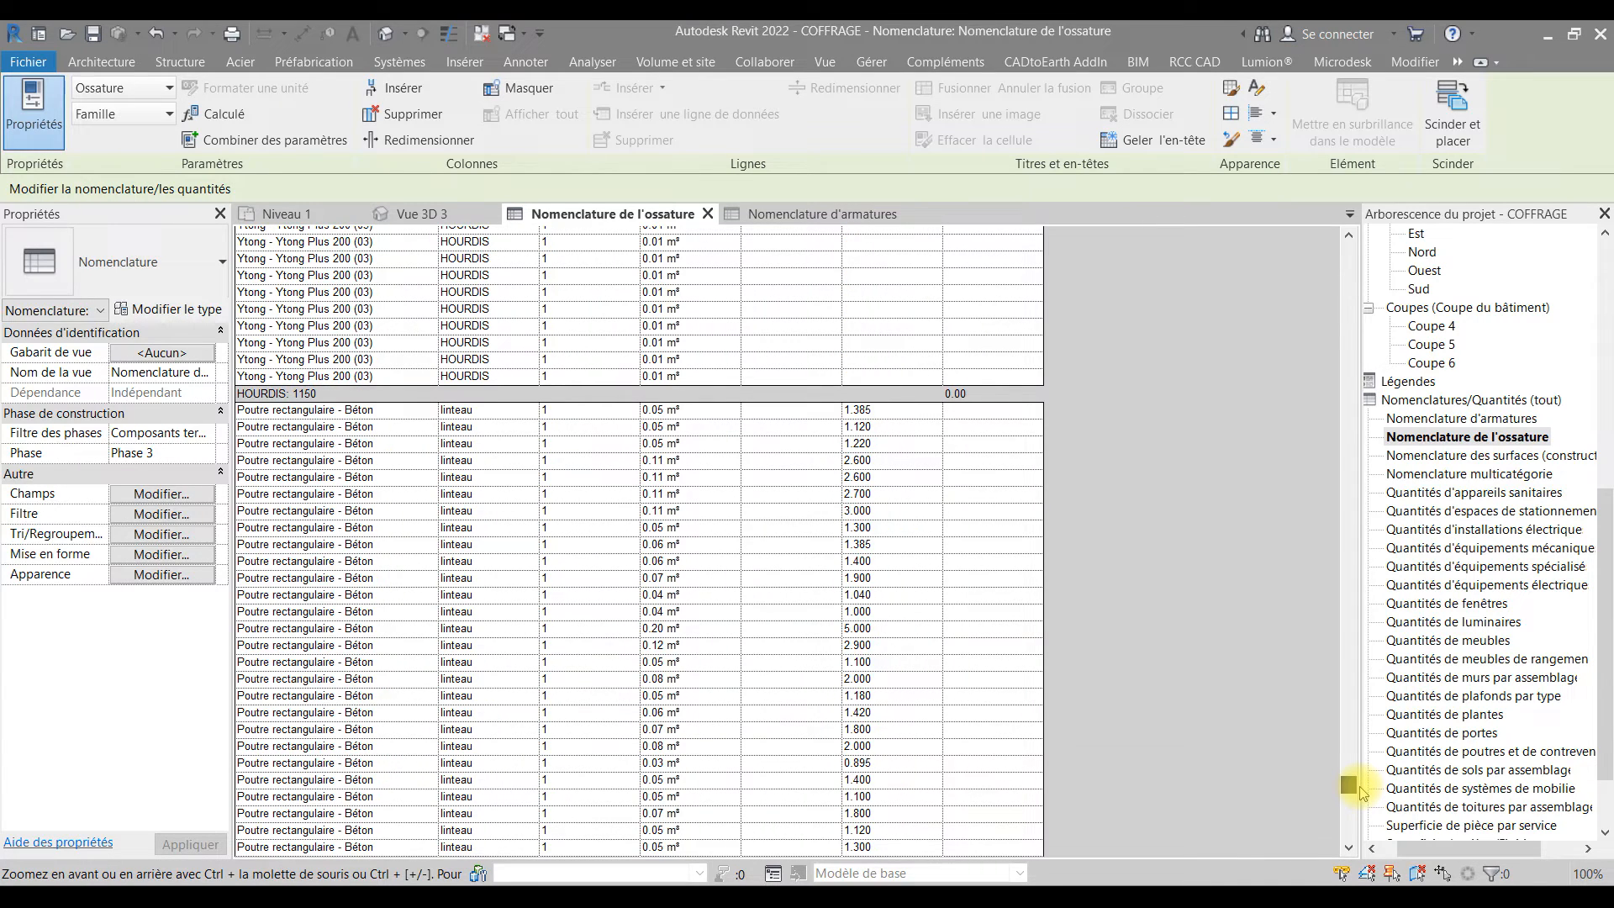
left_click_drag(1359, 790, 1360, 809)
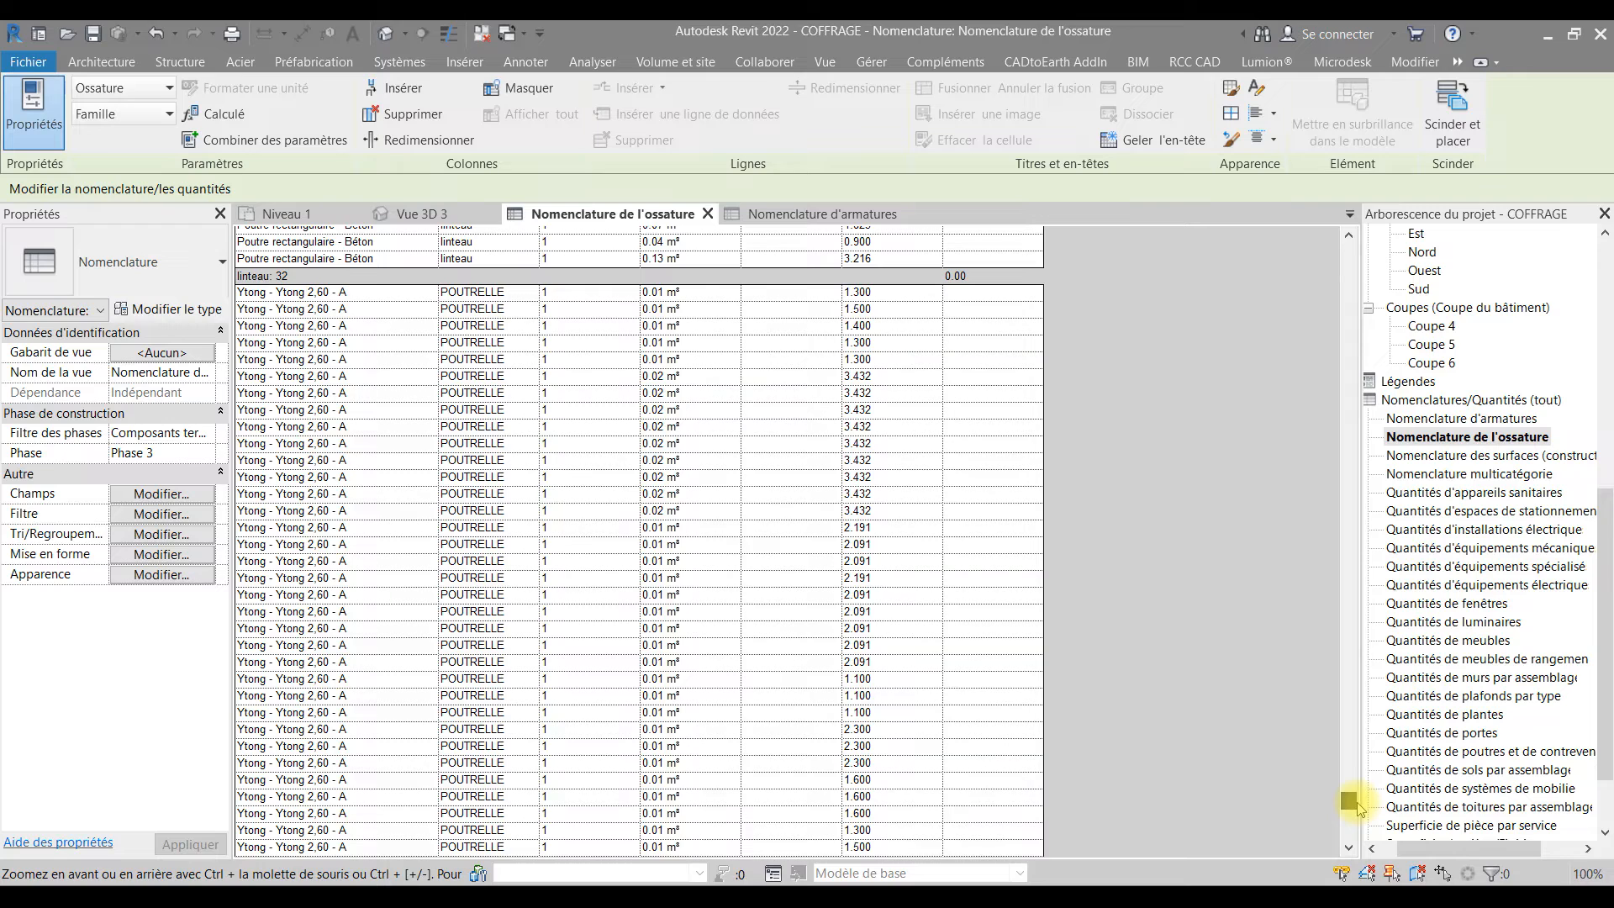
left_click_drag(1359, 809, 1358, 849)
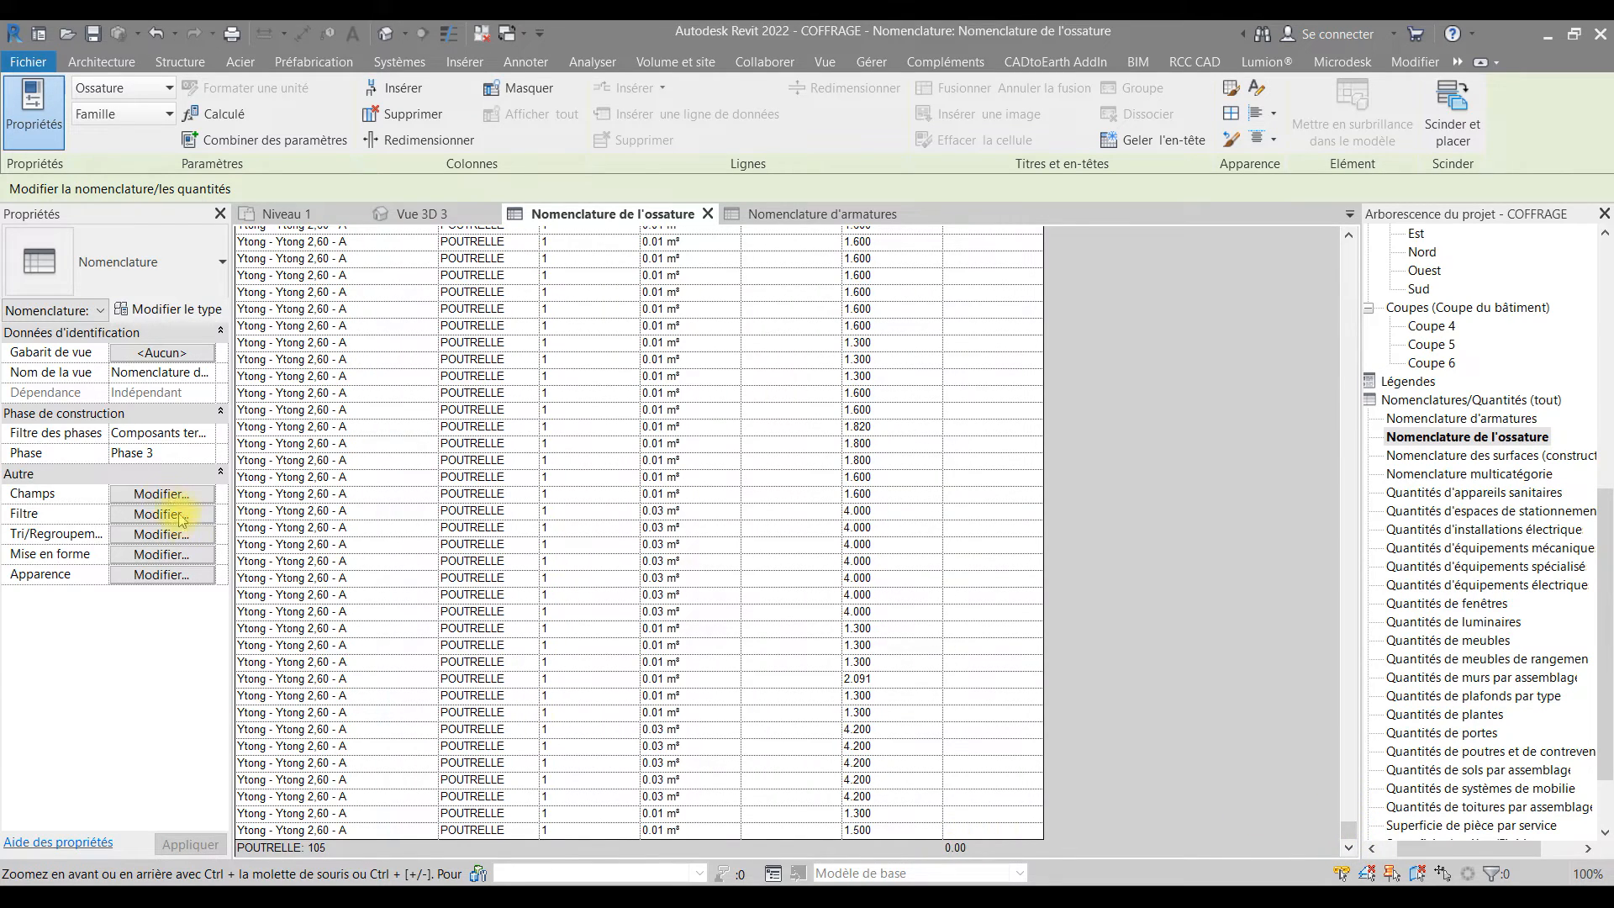
- Enable Totaux généraux with Titre, nombre et totaux for the framing schedule and apply the schedule properties
left_click(147, 493)
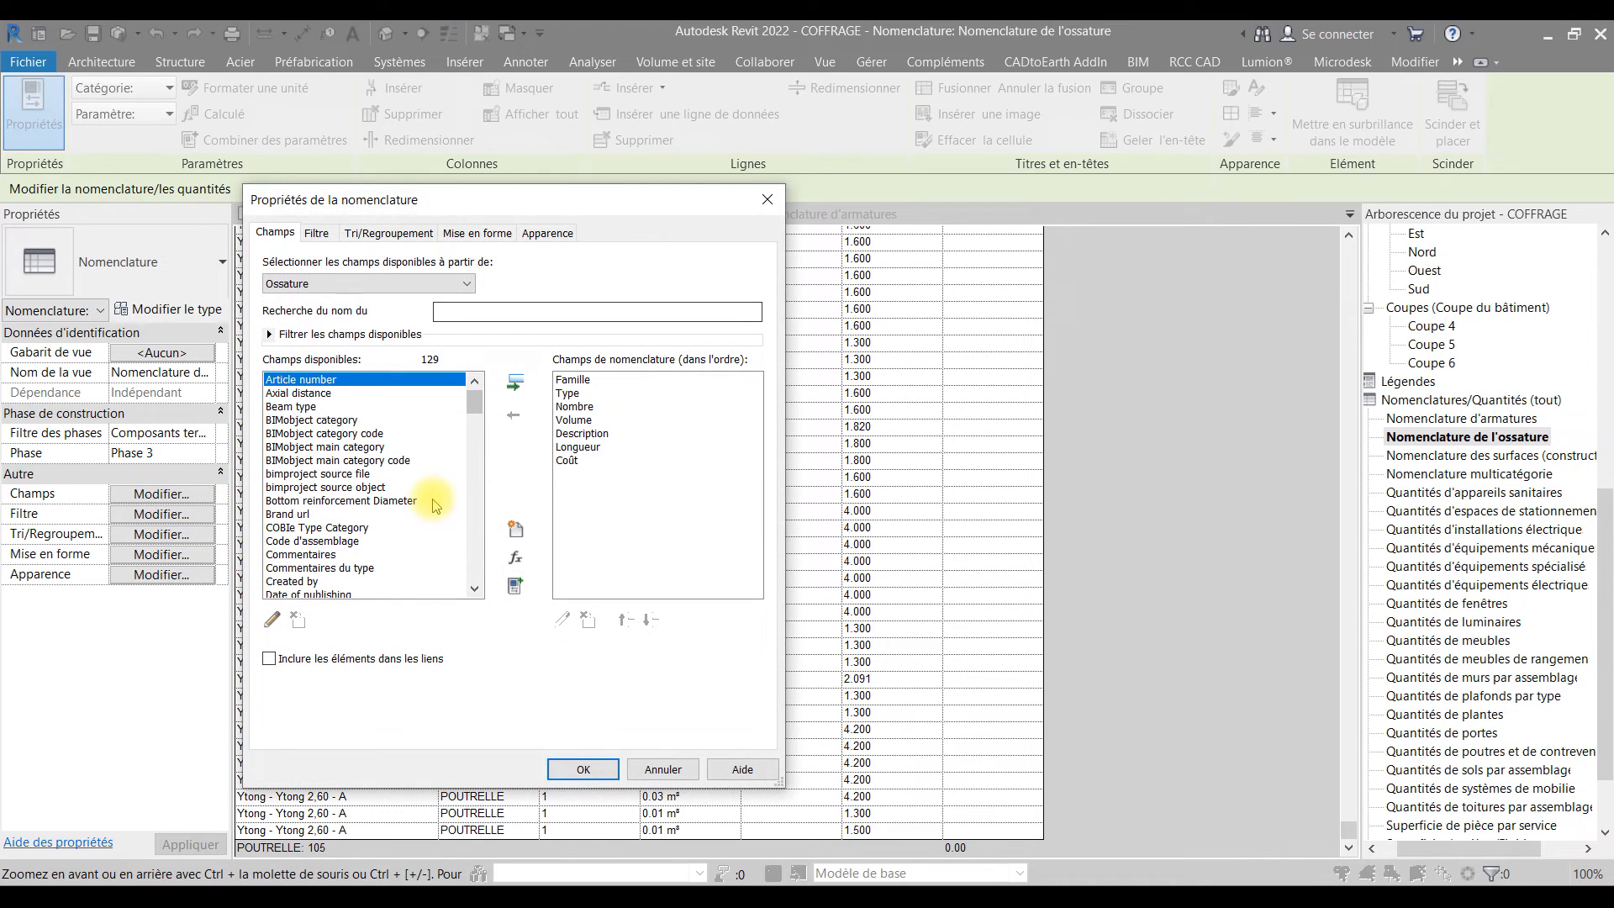
left_click(385, 235)
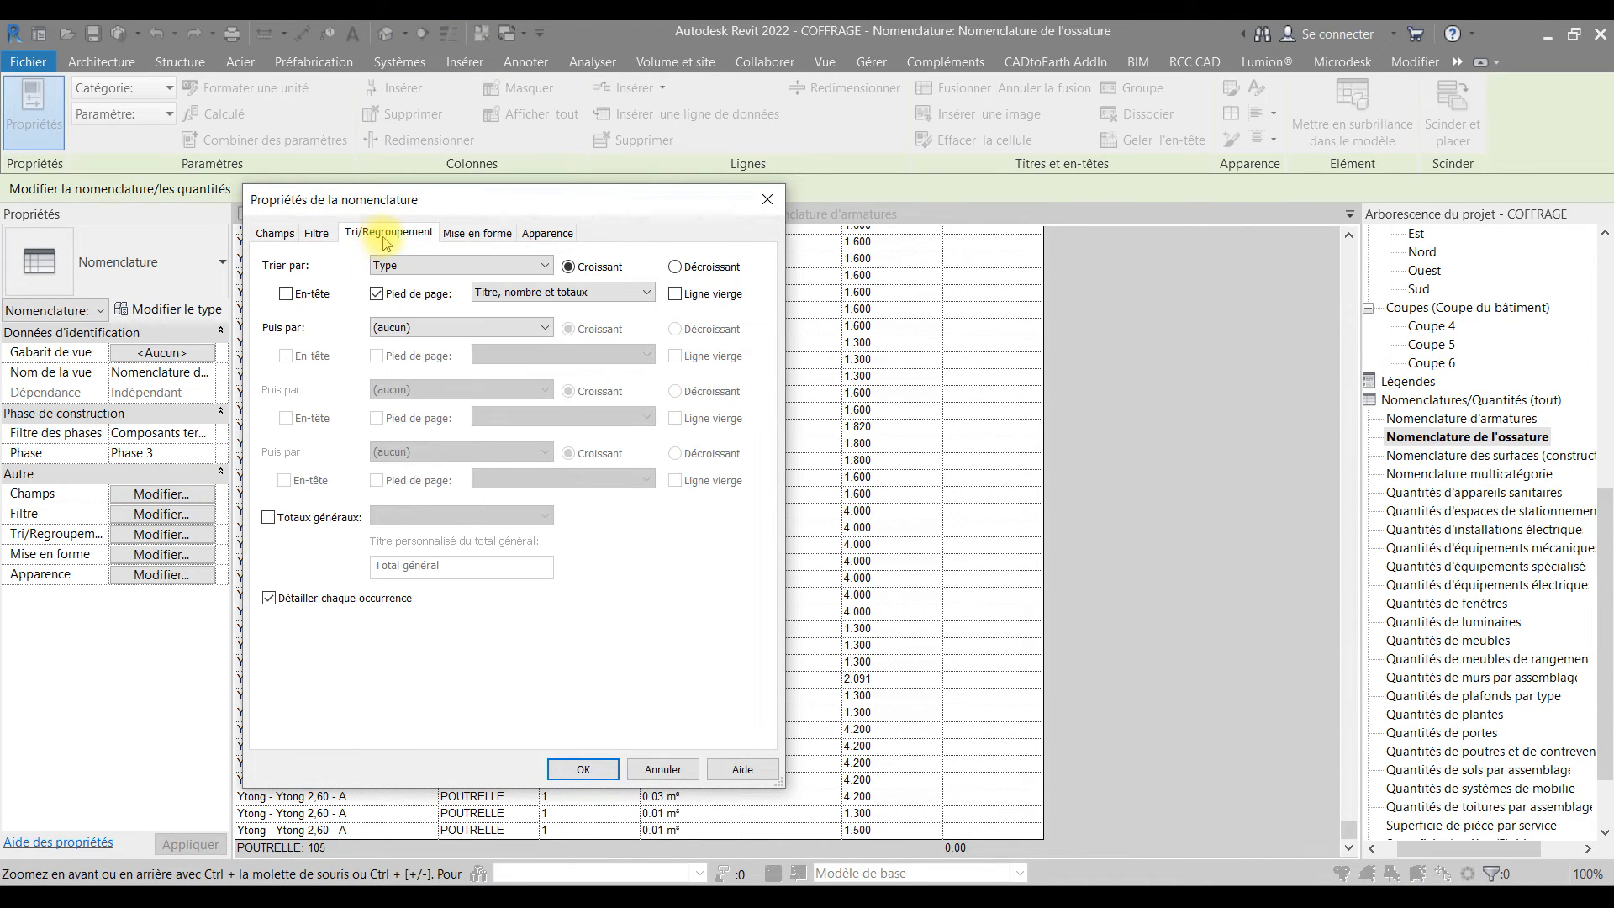
left_click(268, 517)
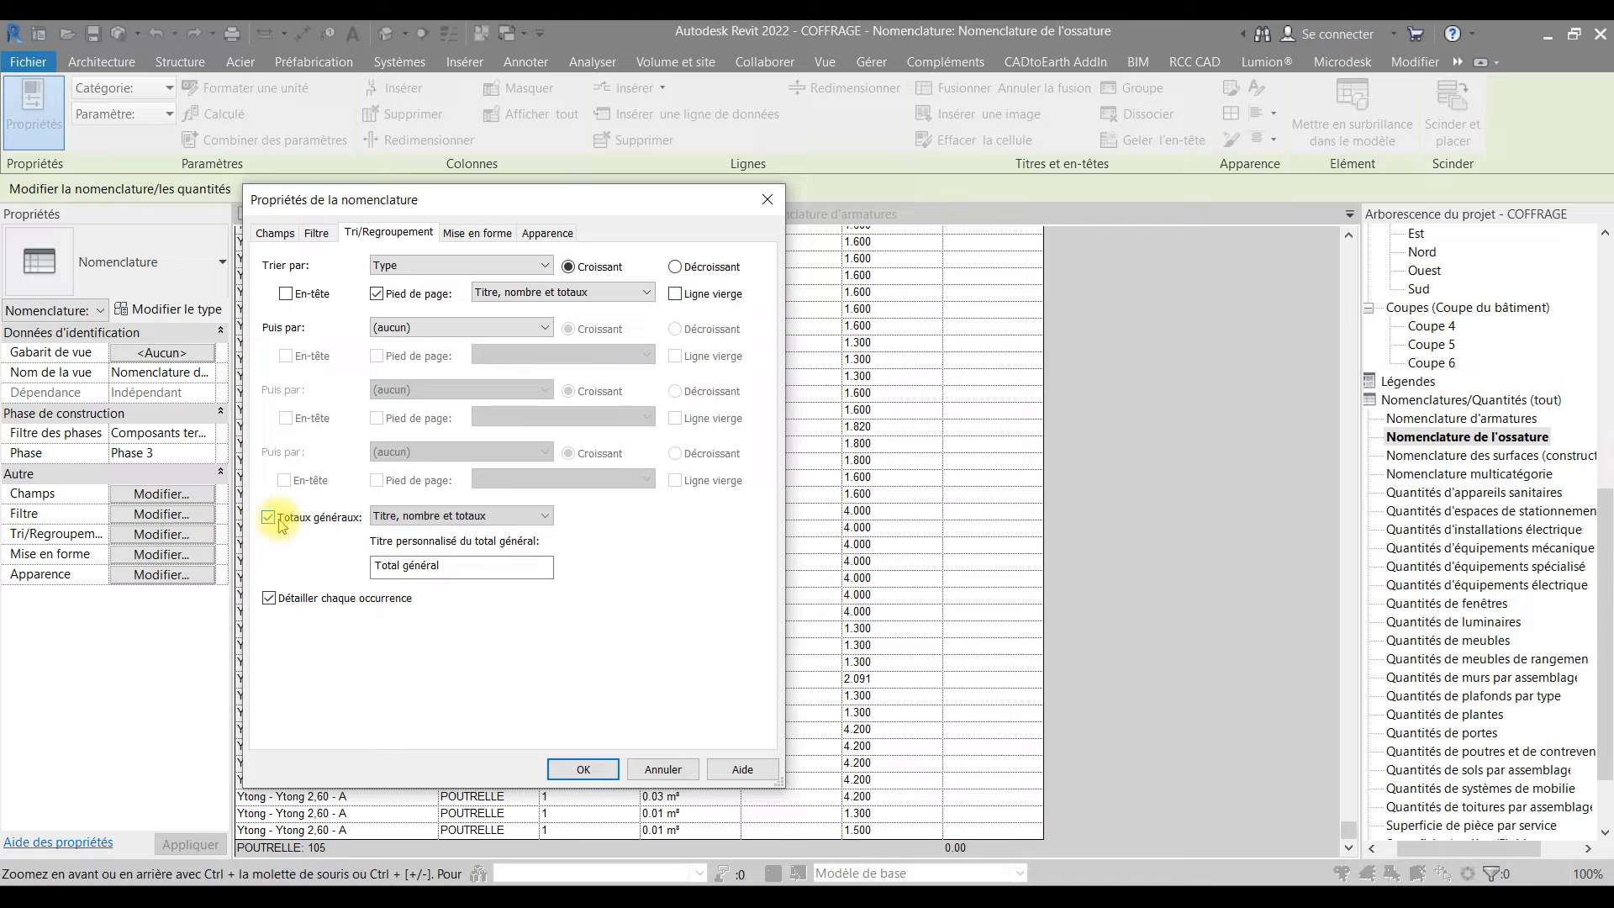
left_click(586, 768)
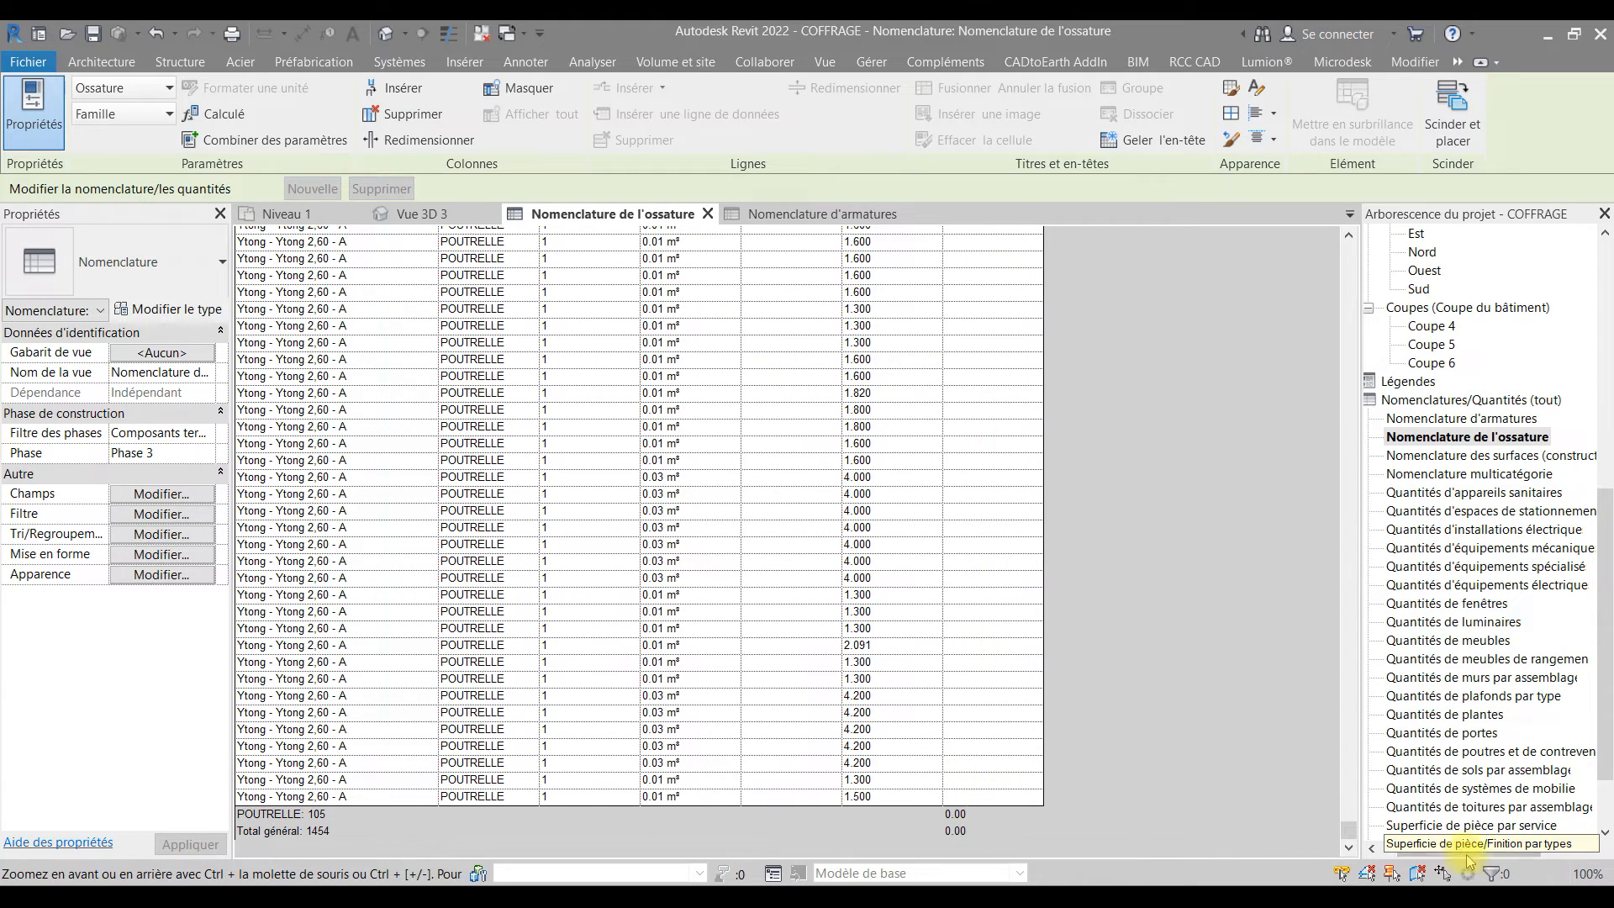
left_click(1525, 871)
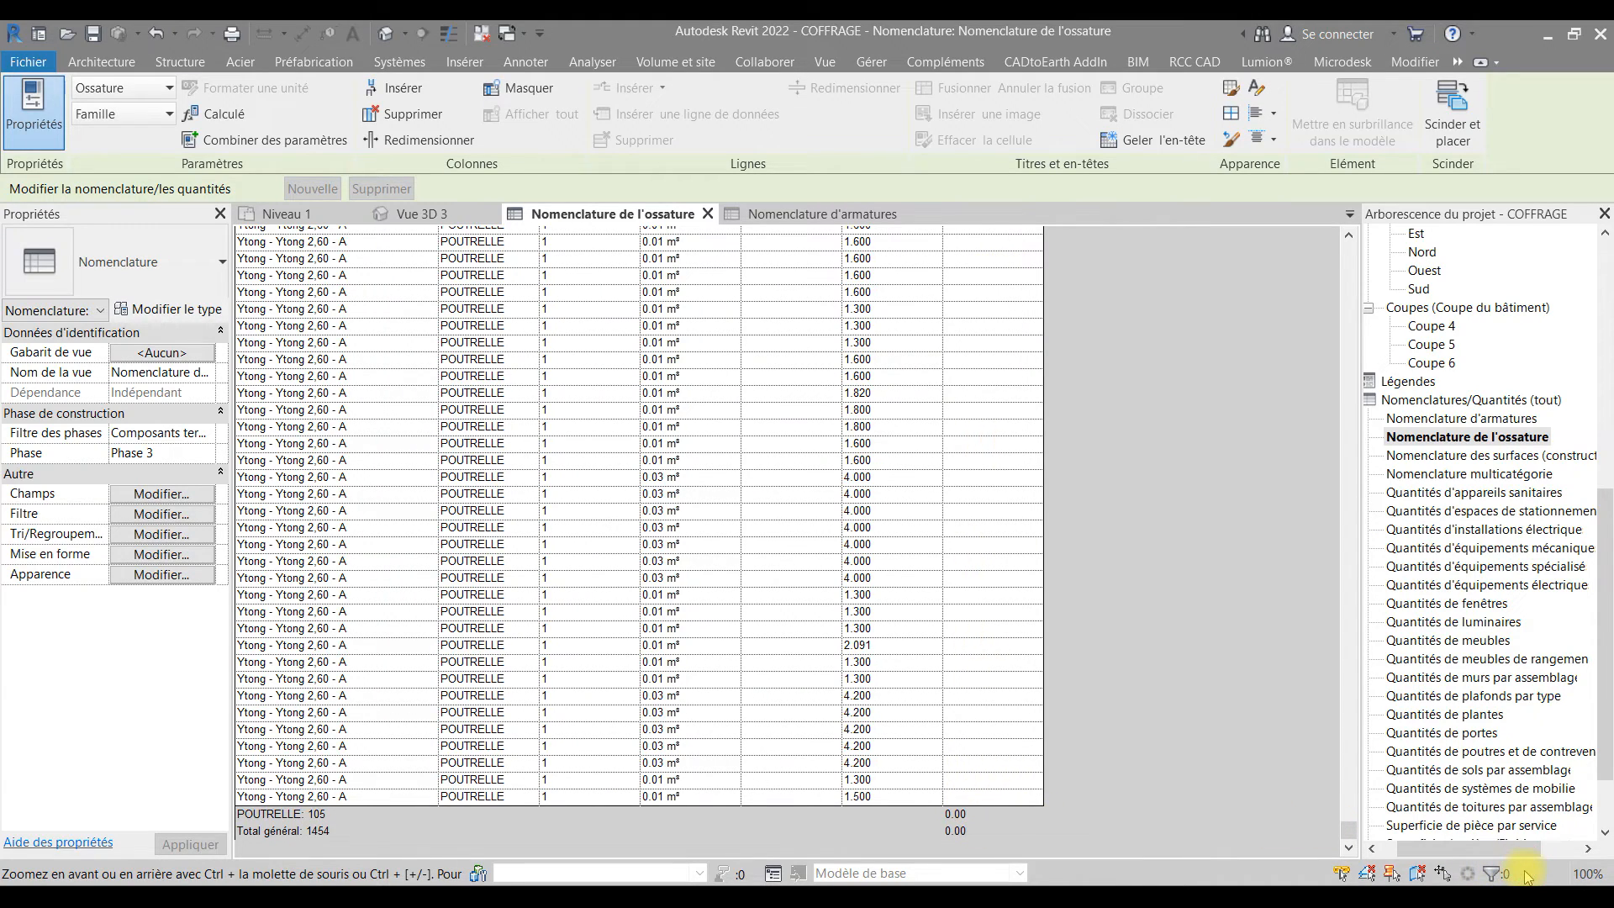